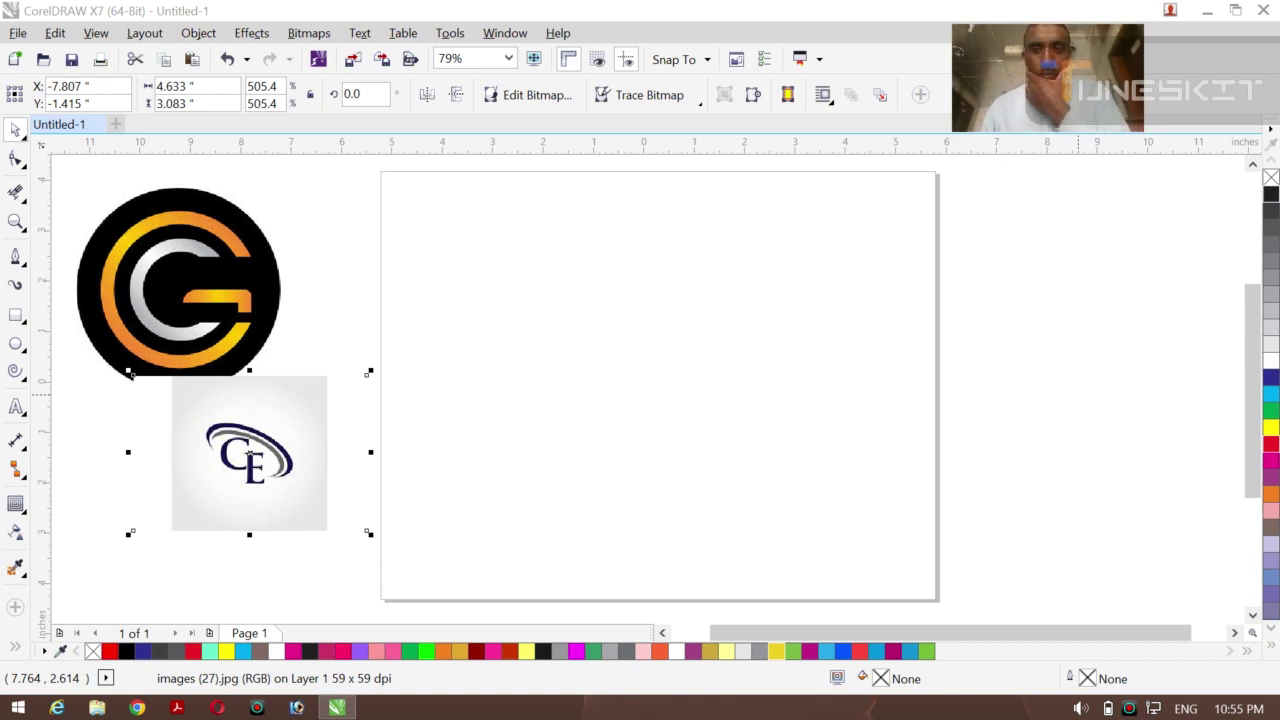
left_click(1154, 709)
left_click(1199, 250)
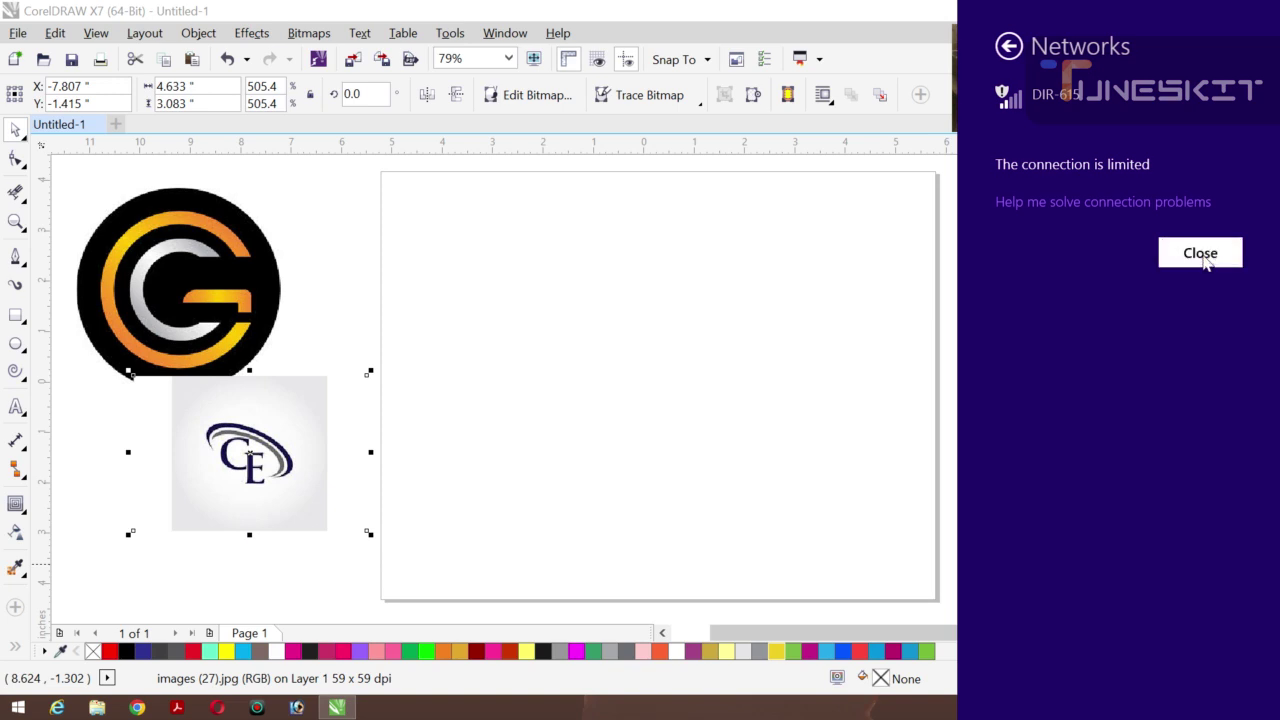
left_click(746, 390)
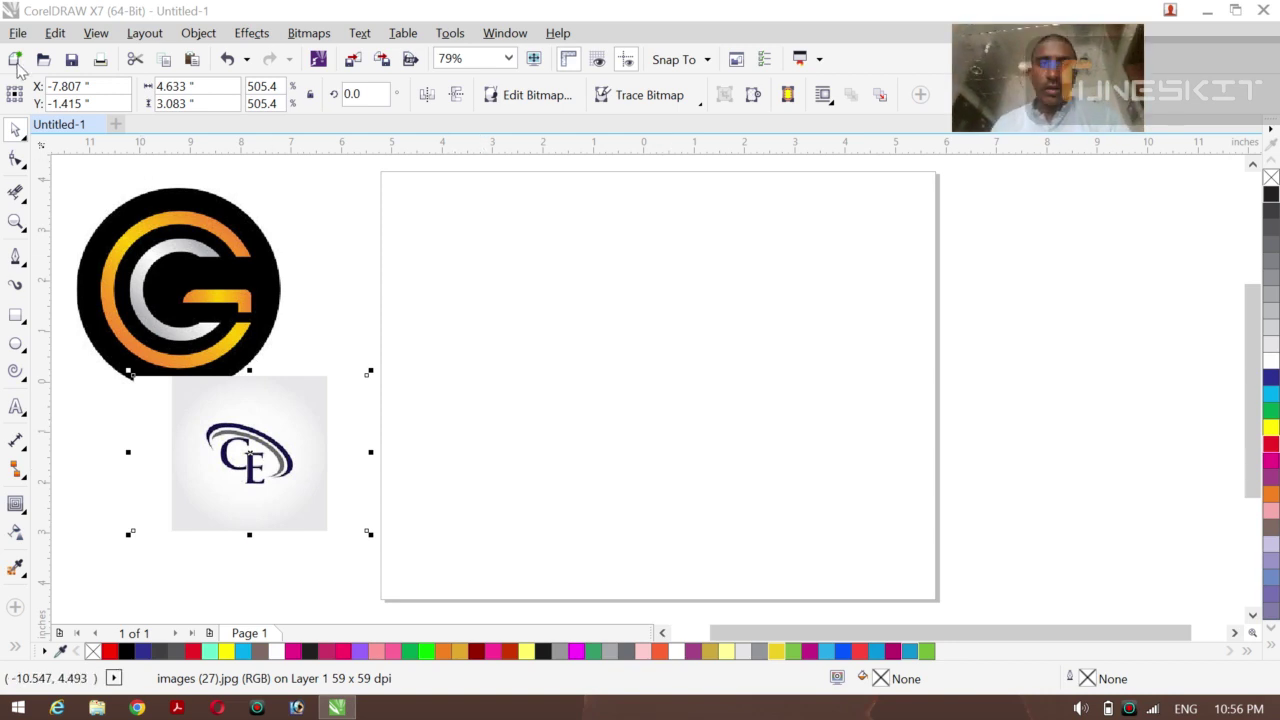
Centre the black circular logo image on the page
left_click(25, 145)
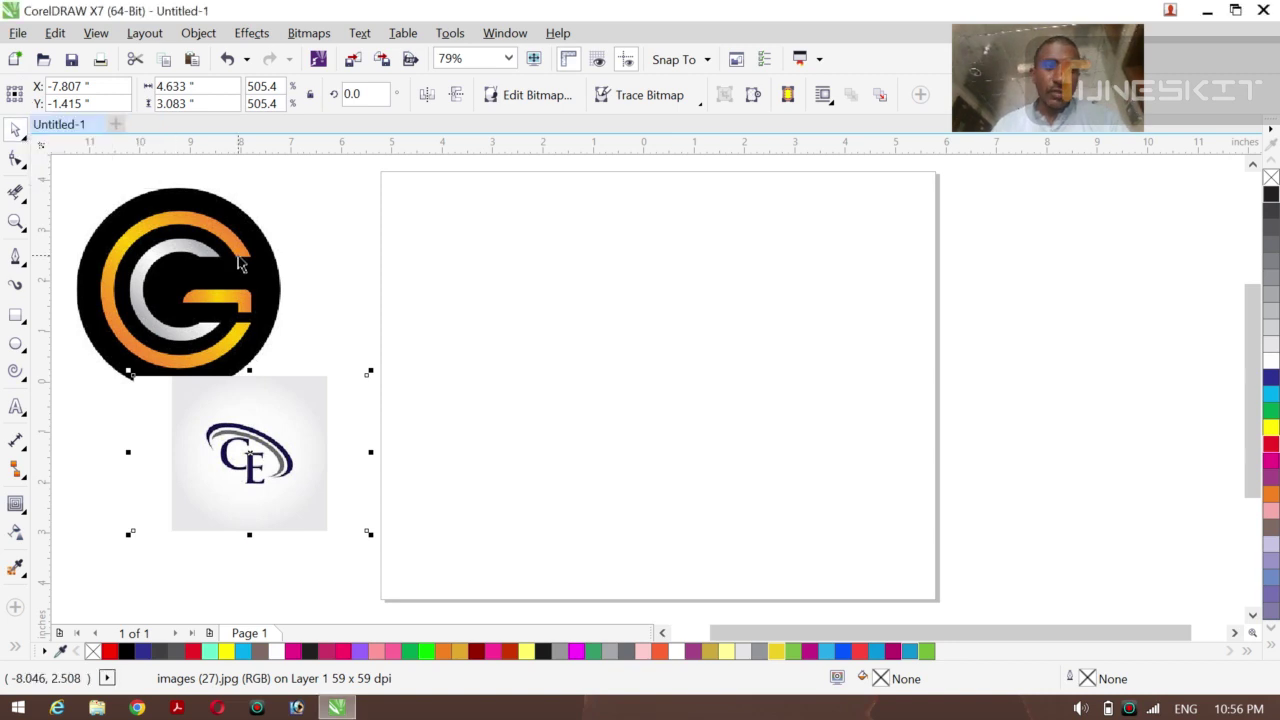
left_click(298, 251)
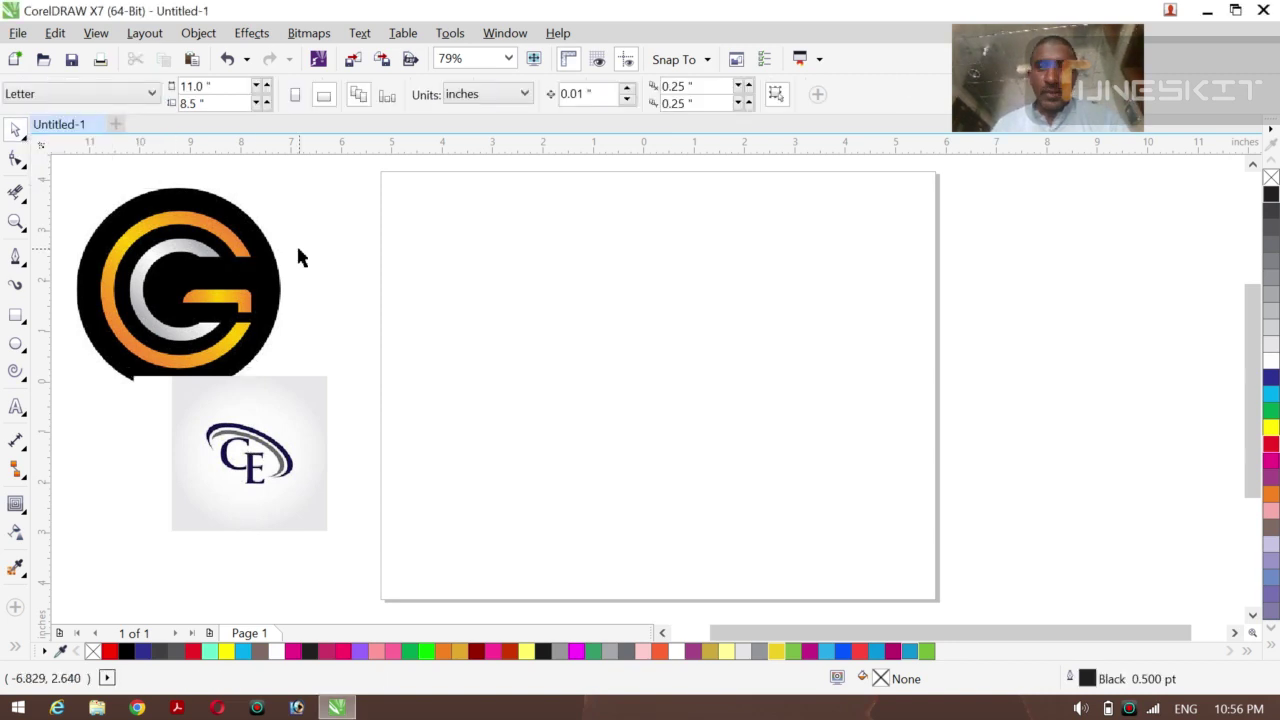
left_click(217, 297)
key("p")
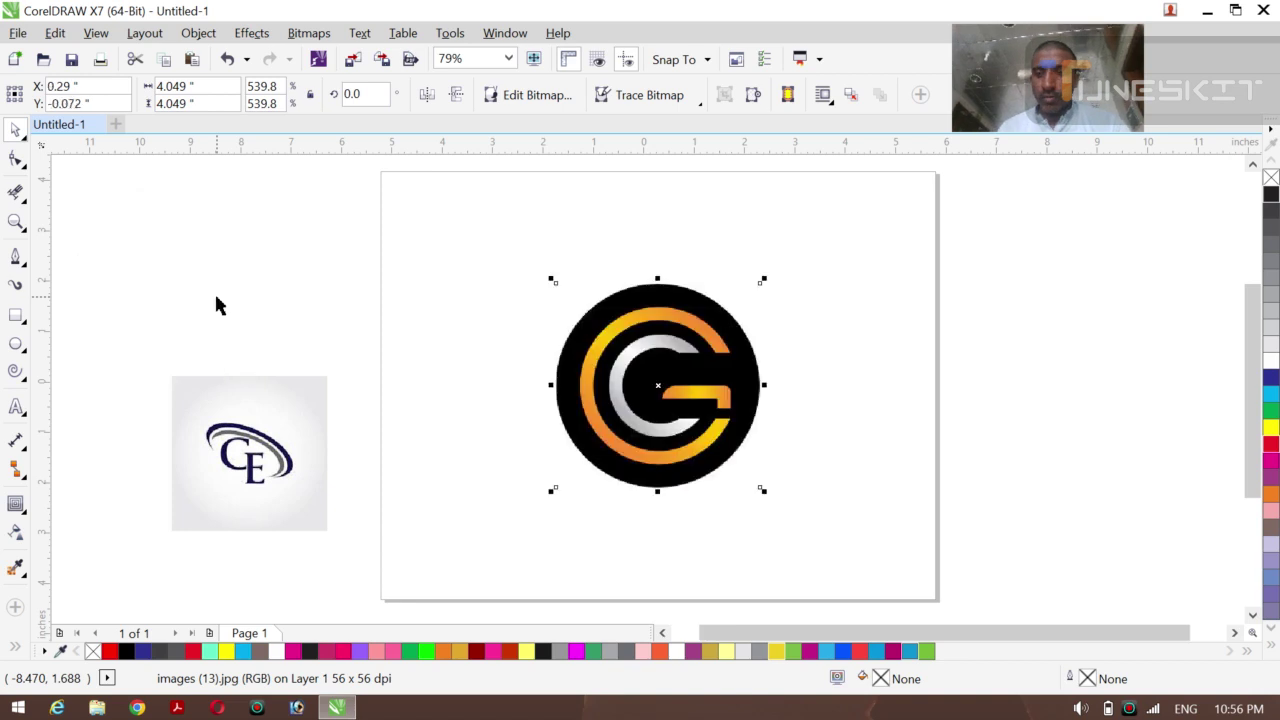
left_click(953, 409)
Enlarge the black circular logo proportionally about its centre to about 8.6 inches across
key("z")
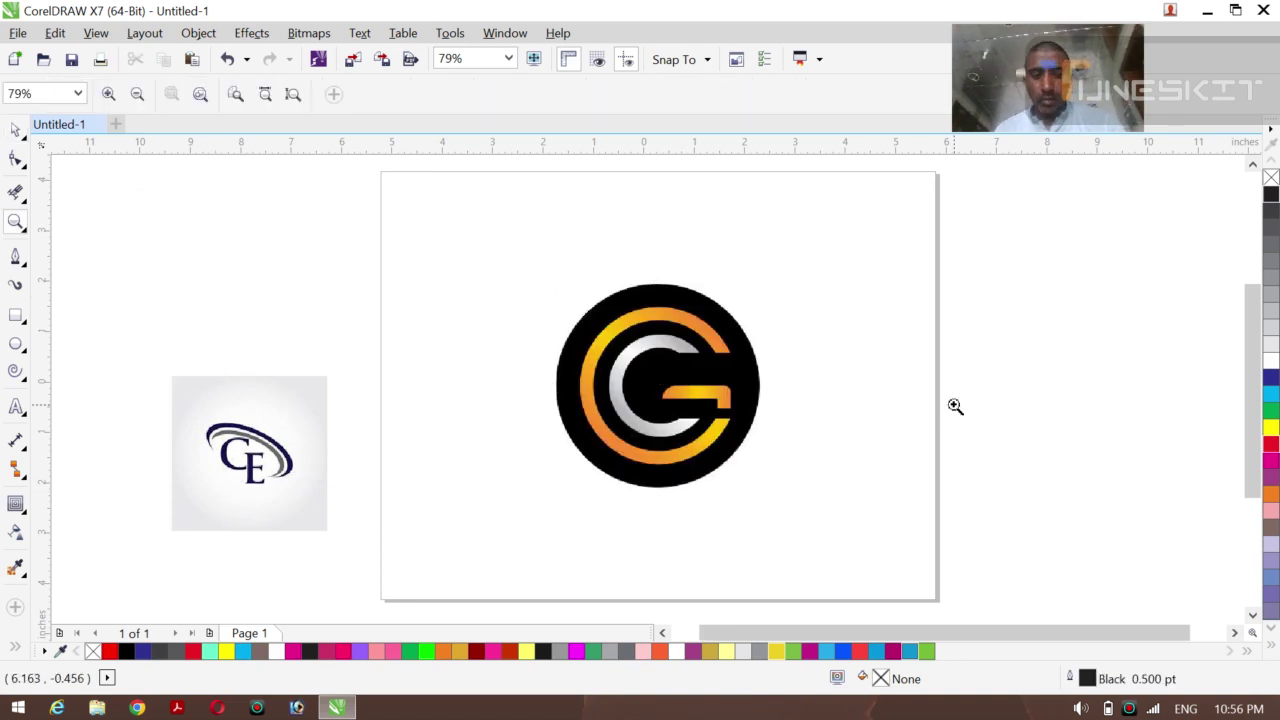
left_click(24, 141)
left_click(664, 383)
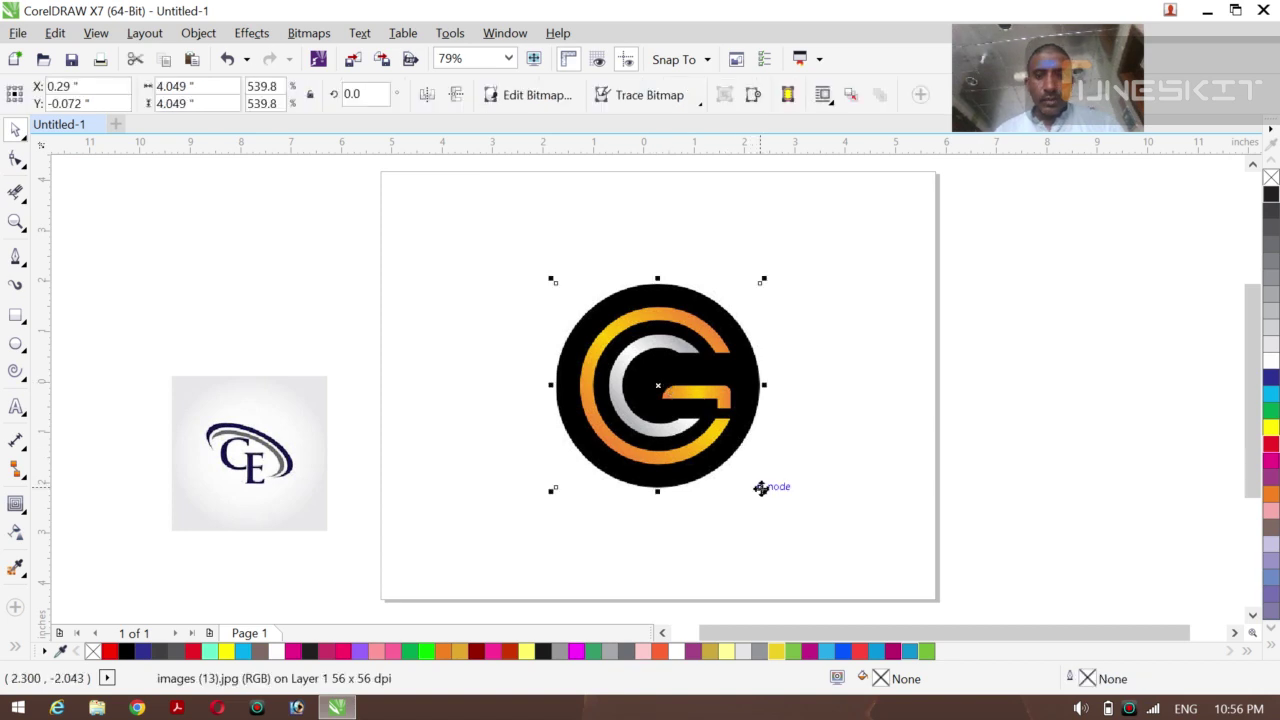
left_click_drag(762, 488, 960, 608)
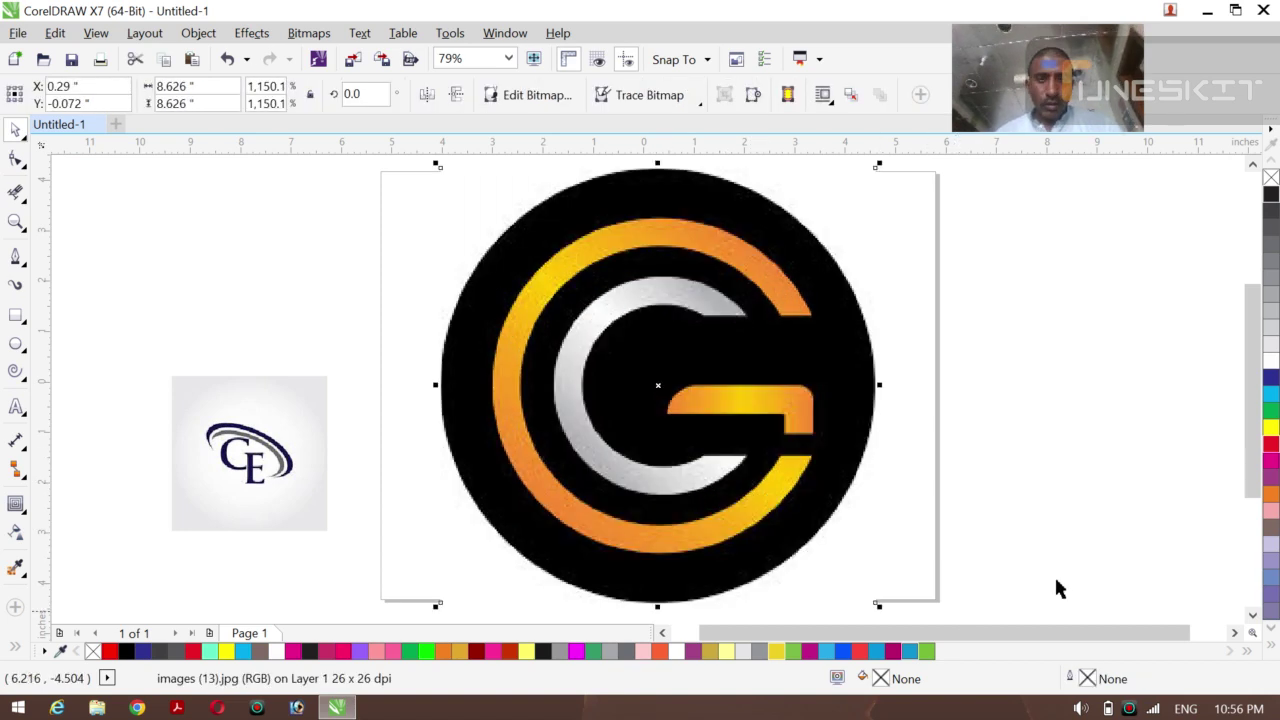
left_click(1092, 557)
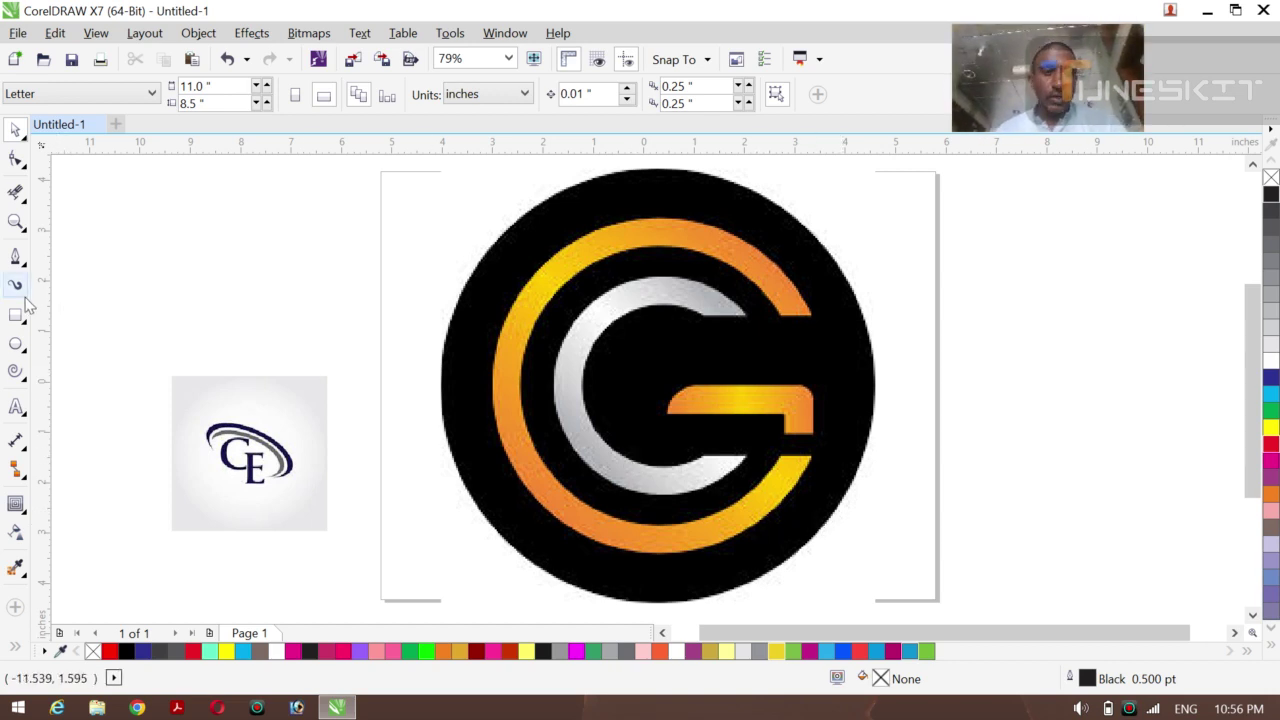
Draw a full circle about 6.46 inches across over the orange ring and give it a red outline
left_click(26, 353)
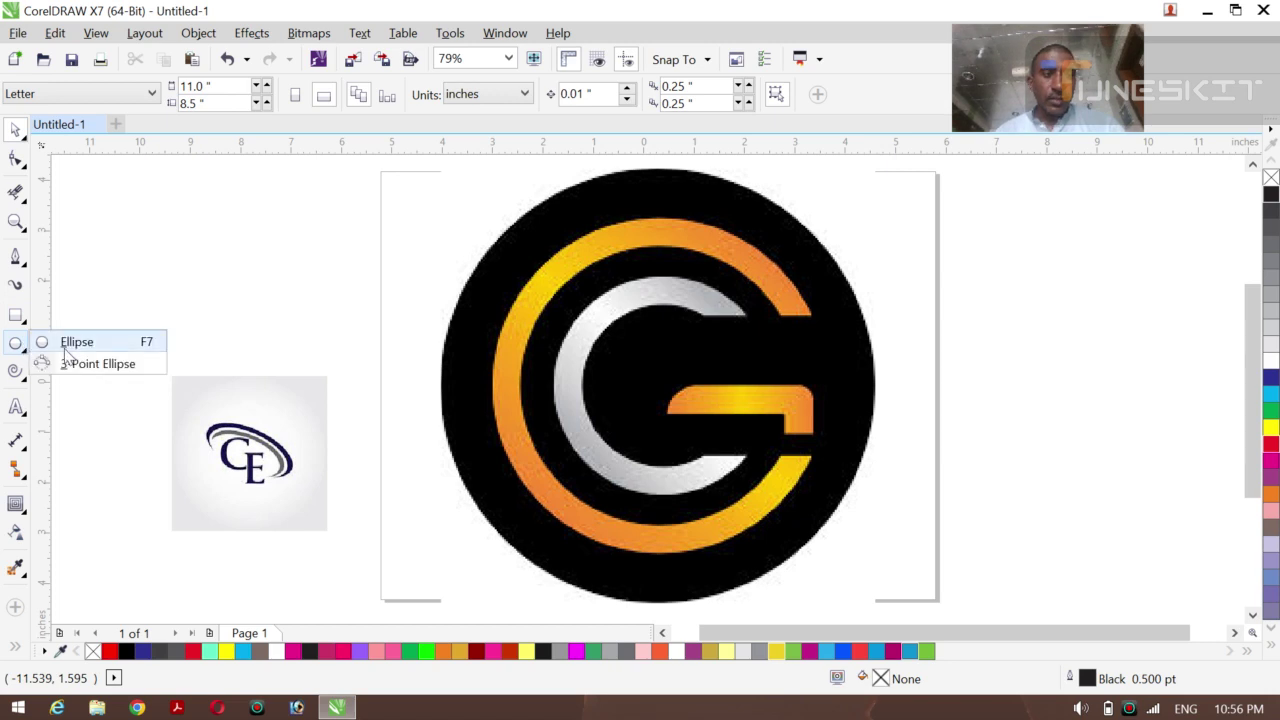
left_click(70, 343)
left_click_drag(520, 217, 847, 547)
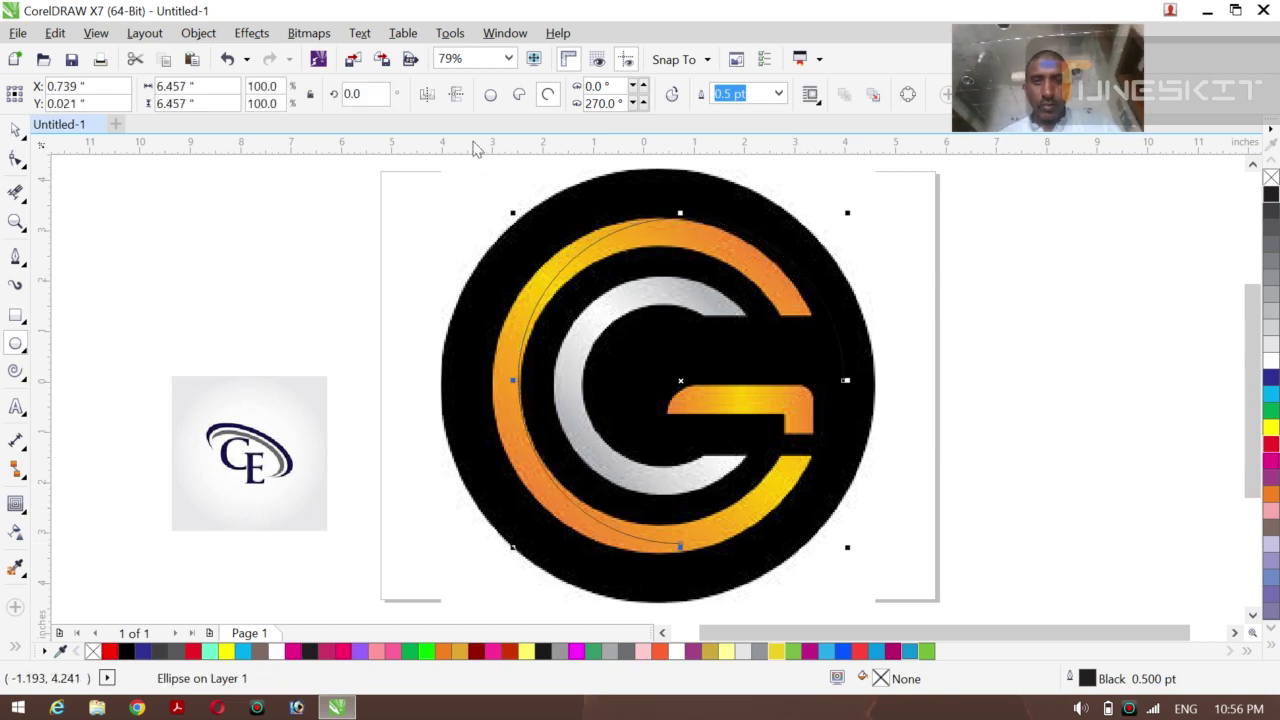
left_click(490, 98)
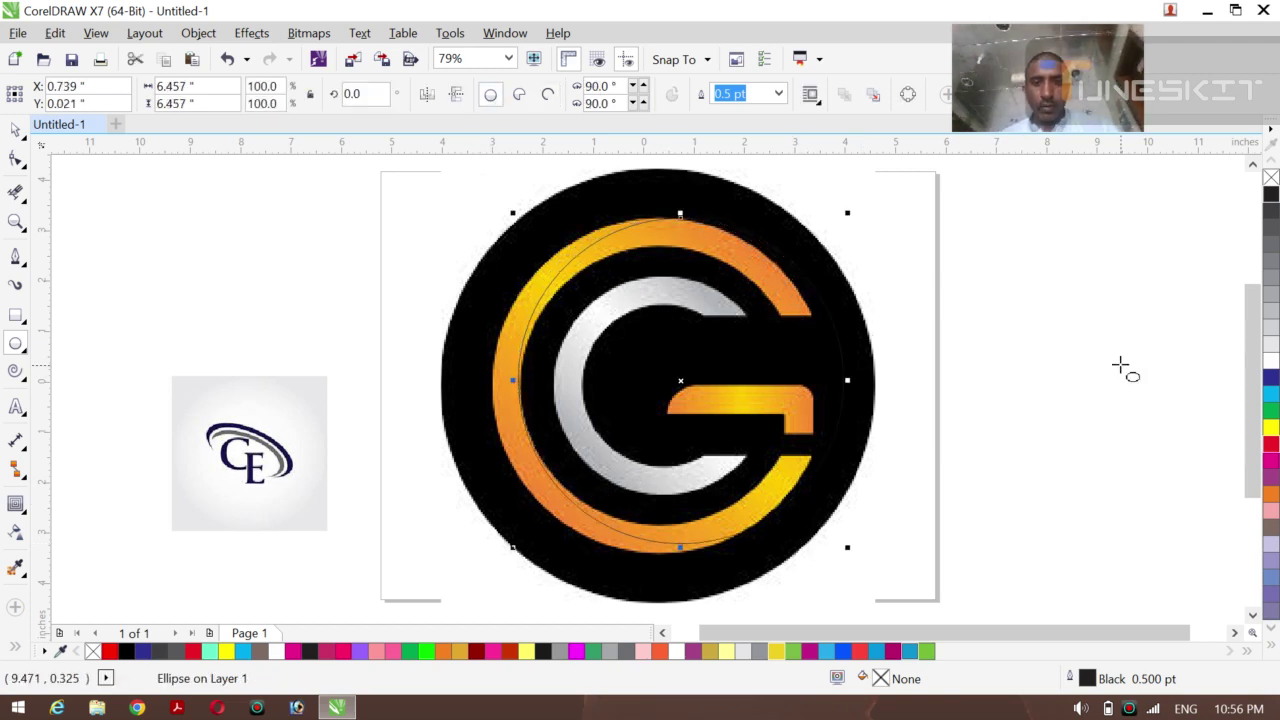
right_click(1270, 446)
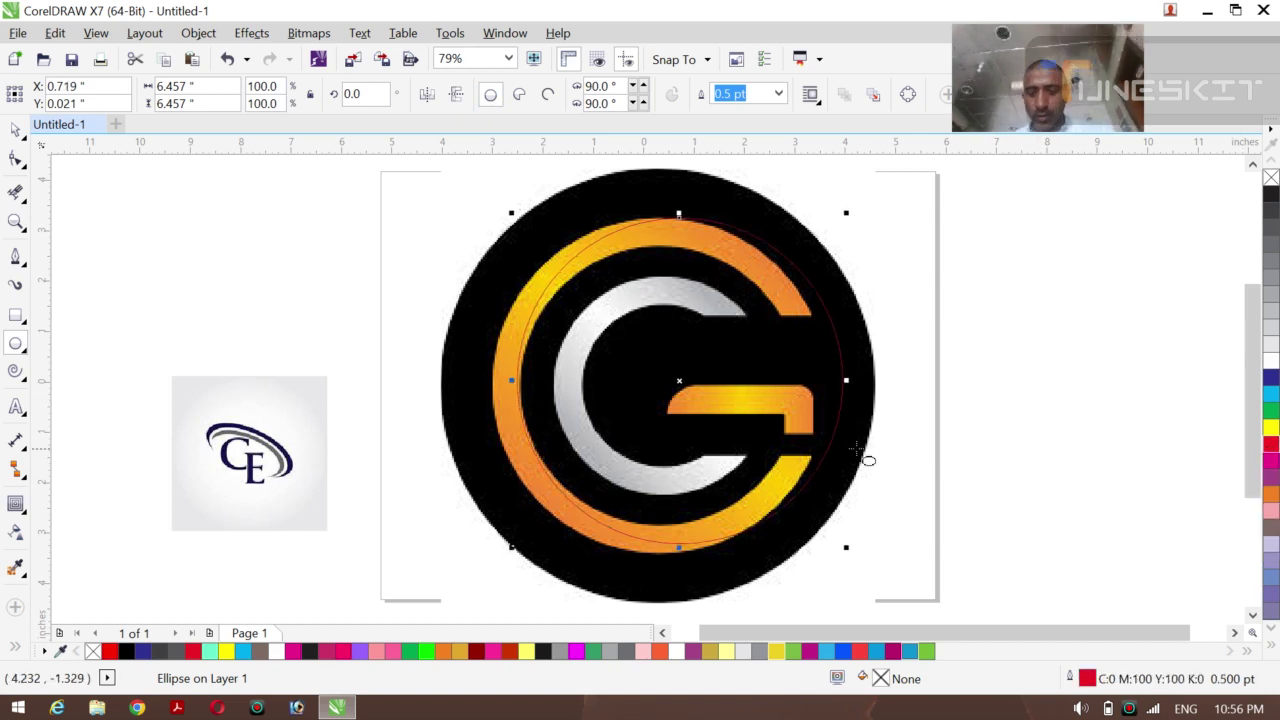
Nudge the red circle sideways and down until it is centred on the logo's orange ring
key("Left")
key("Left")
key("Left")
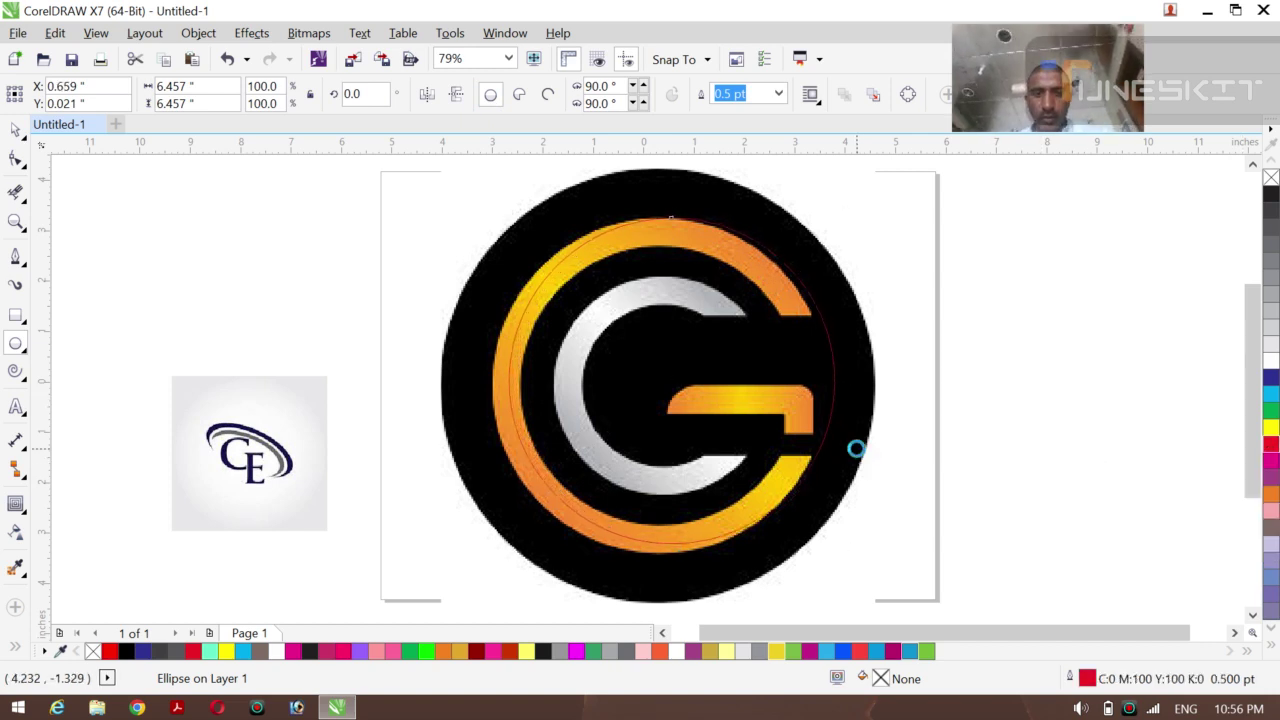
key("Down")
key("Down")
key("Down")
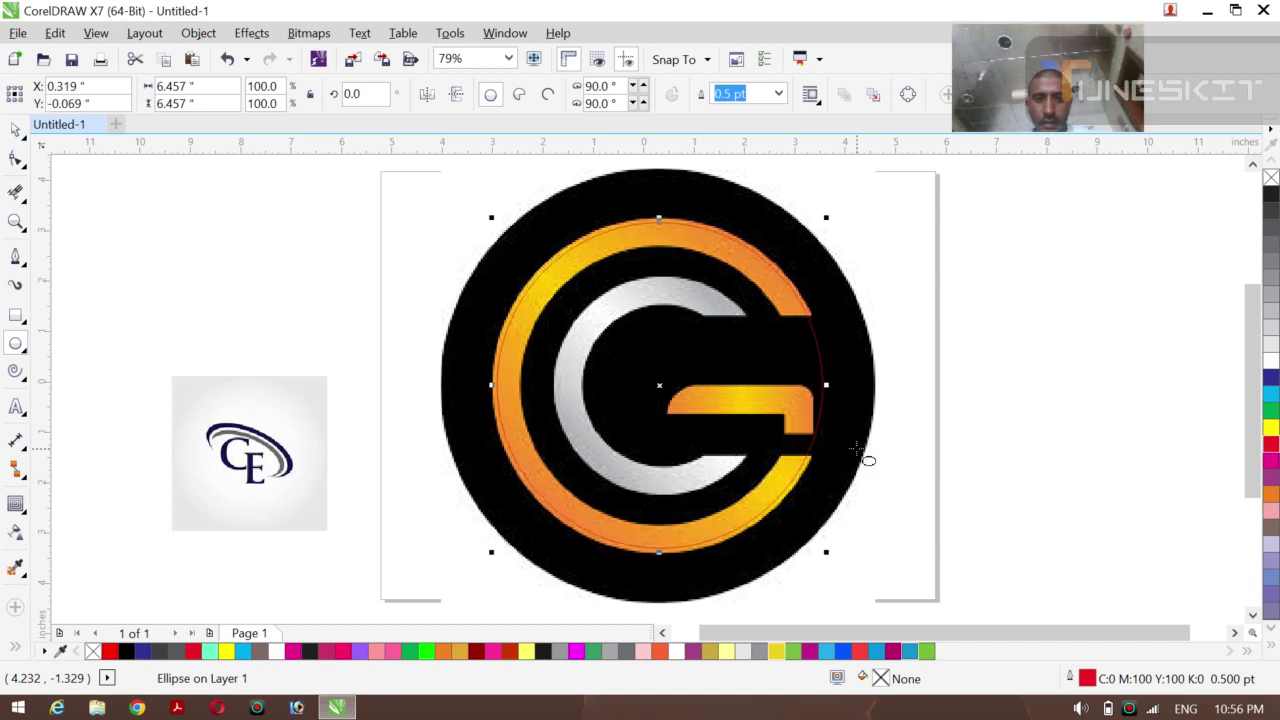
key("ctrl+Left")
key("ctrl+Left")
key("ctrl+Left")
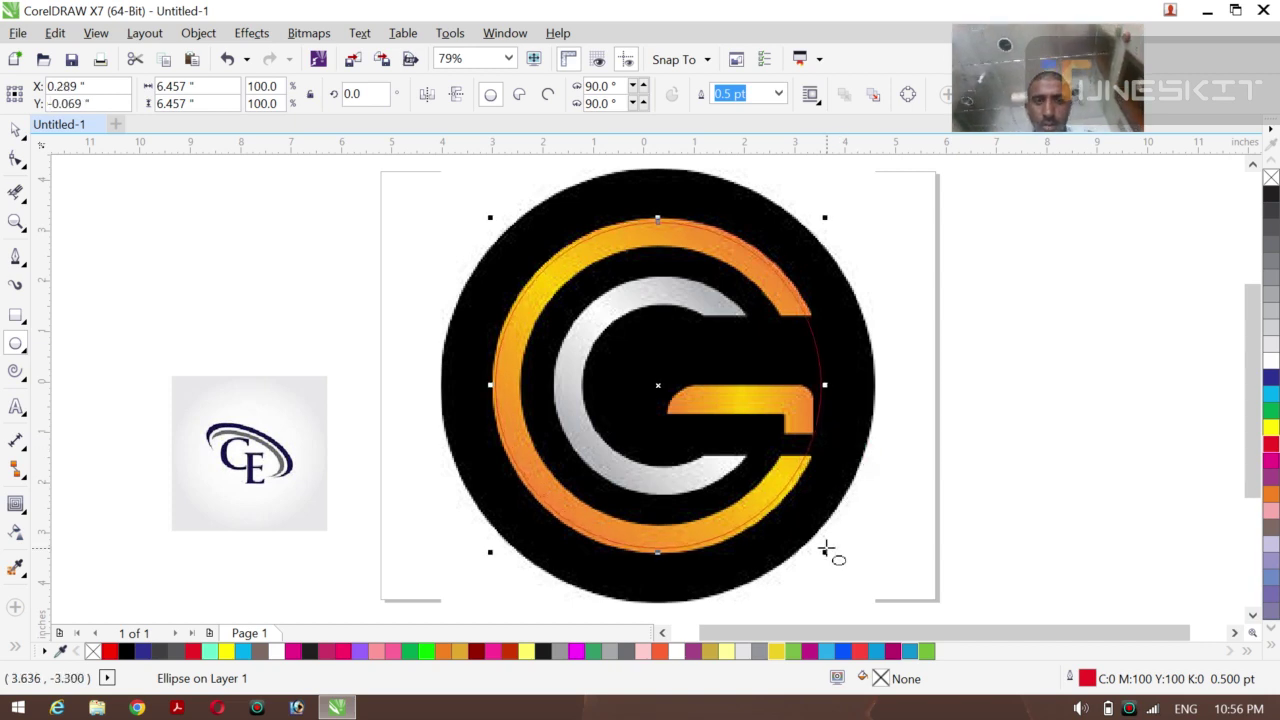
Enlarge the red circle to about 6.7 inches and fine-nudge it to match the orange ring's outer edge
left_click_drag(826, 549, 832, 557)
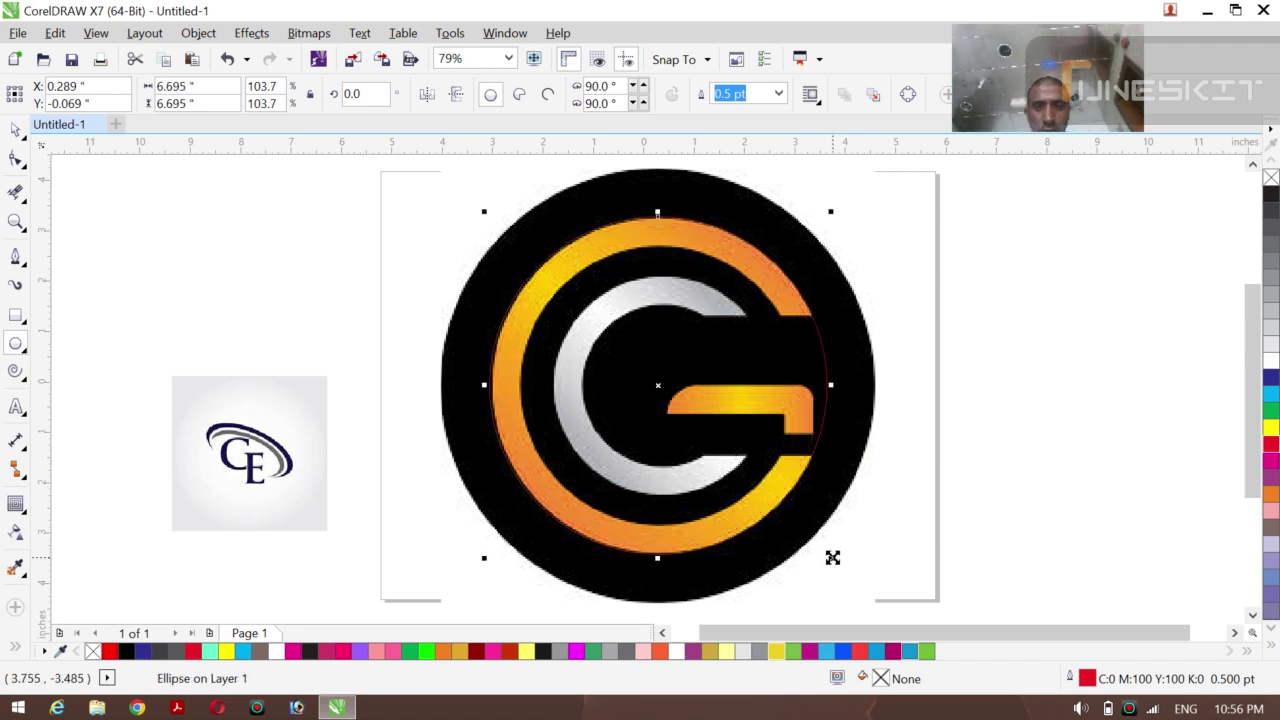
key("ctrl+Right")
key("ctrl+Right")
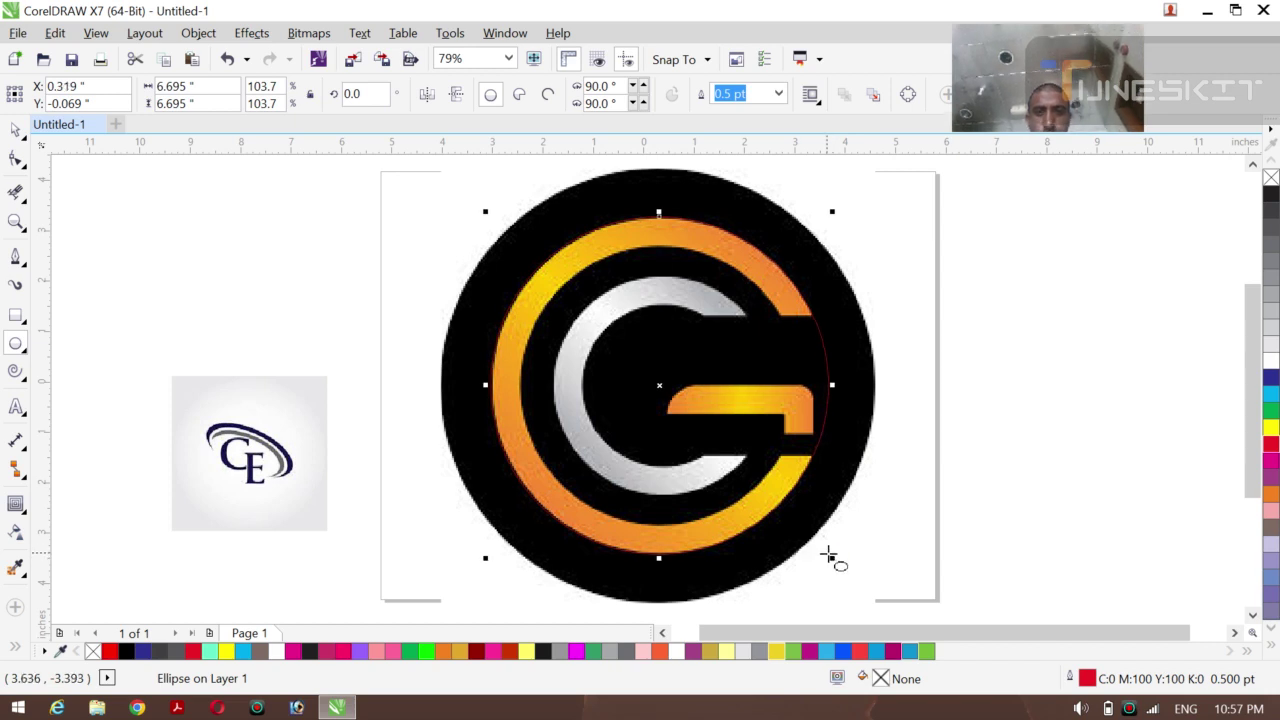
Add smaller concentric copies at the orange ring's inner edge (about 5.55 in) and the silver ring's outer (4.23 × 4.39 in) and inner (3.2 × 3.31 in) edges
left_click_drag(832, 557, 803, 549)
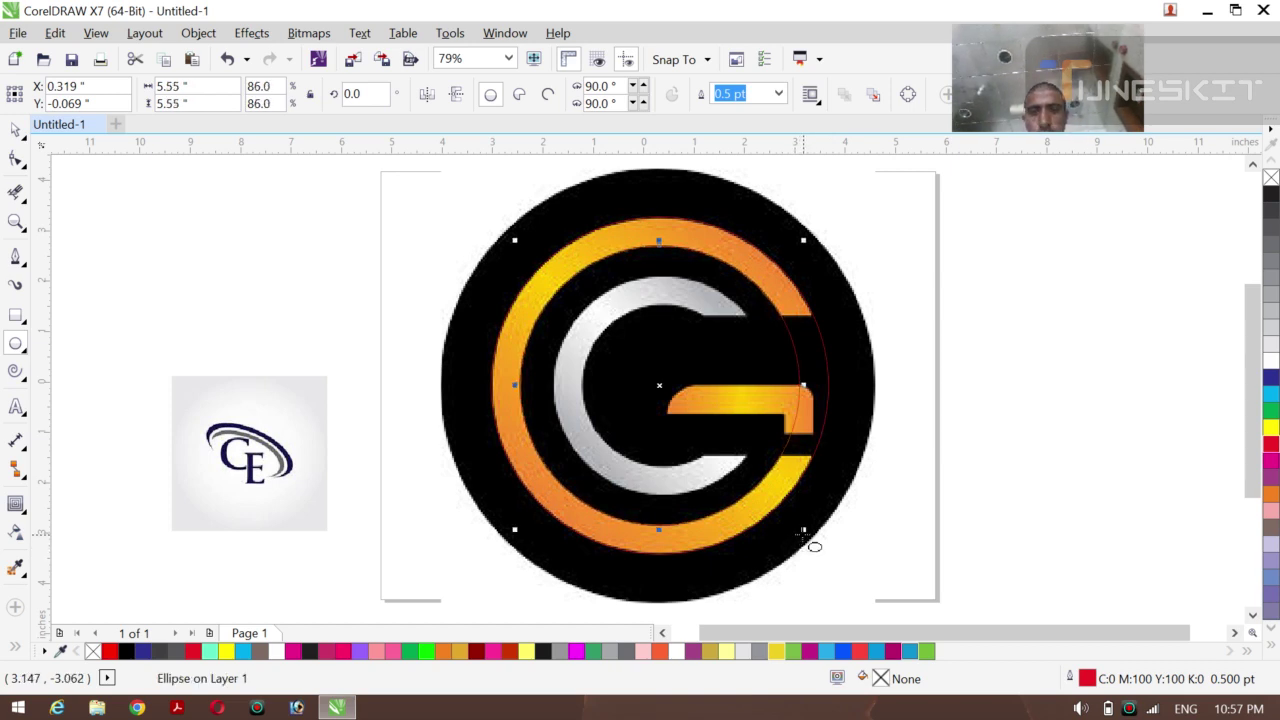
left_click_drag(802, 530, 774, 510)
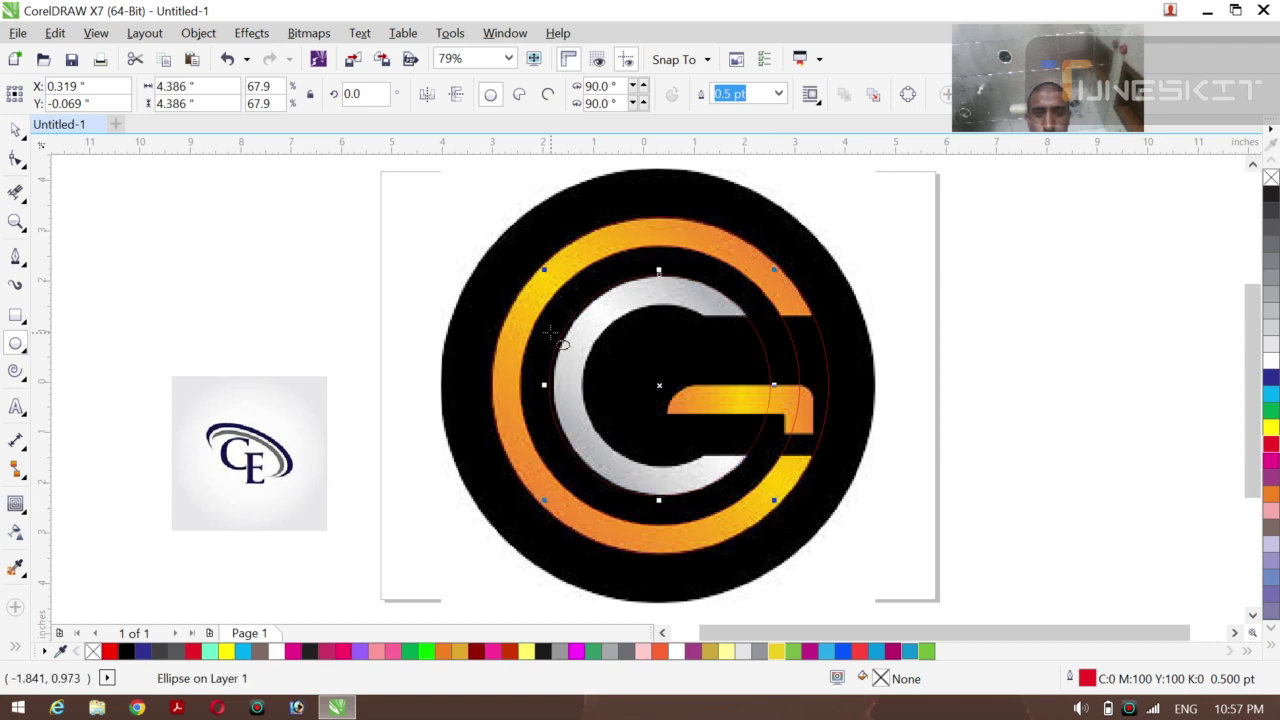
left_click_drag(541, 386, 549, 386)
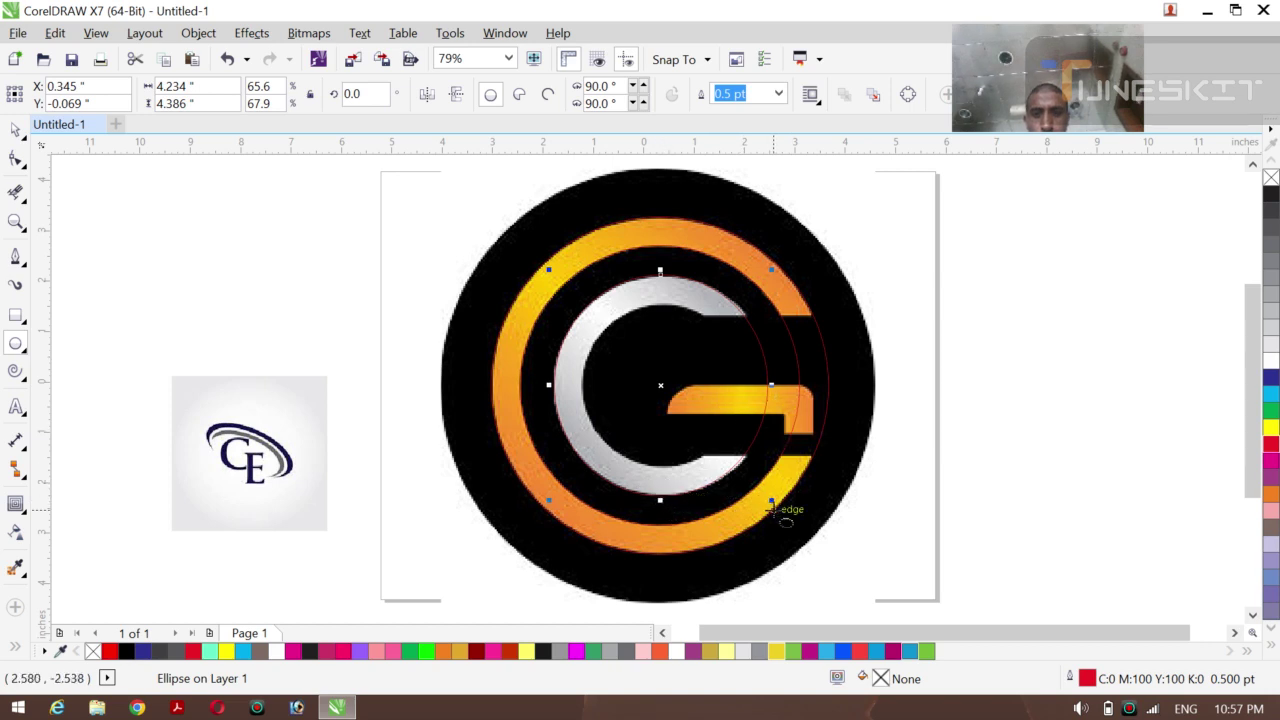
mouse_move(768, 498)
left_mouse_down()
mouse_move(740, 490)
mouse_move(751, 494)
left_mouse_up()
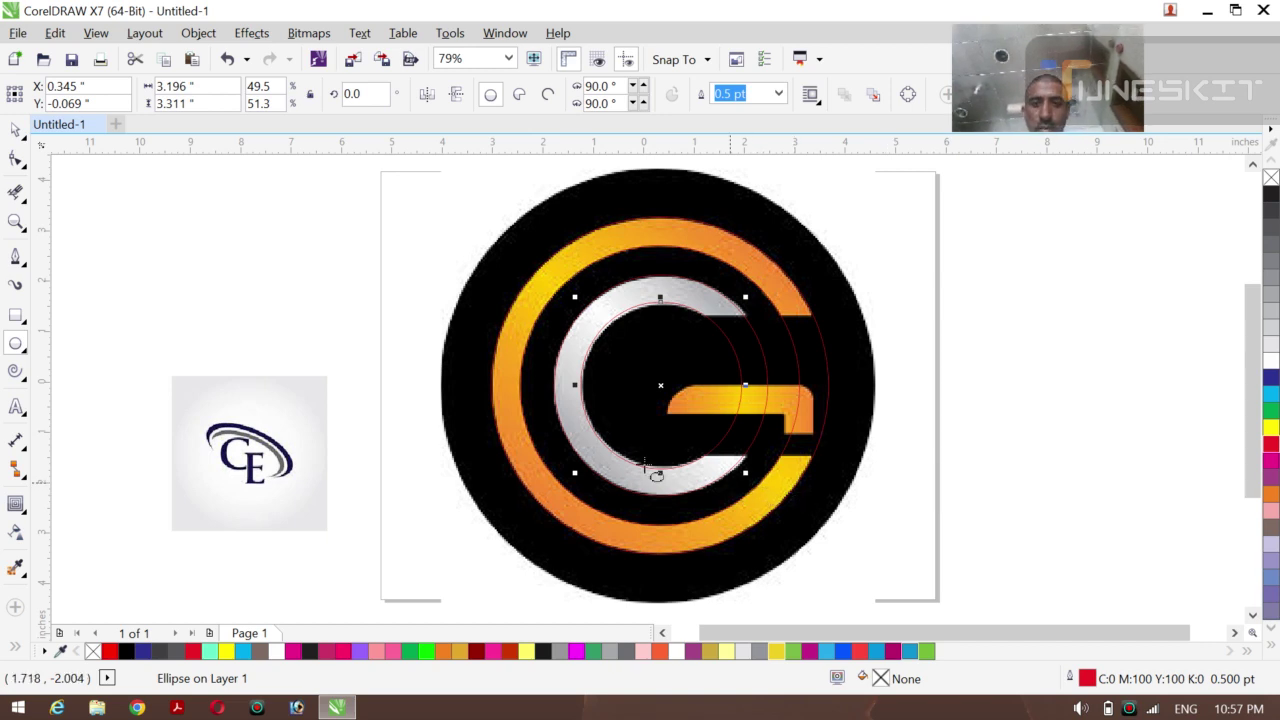
Draw a white-outlined line about 3.06 inches long along the ring gap's upper edge with the Pen tool, and copy it to the lower edge
left_click(15, 256)
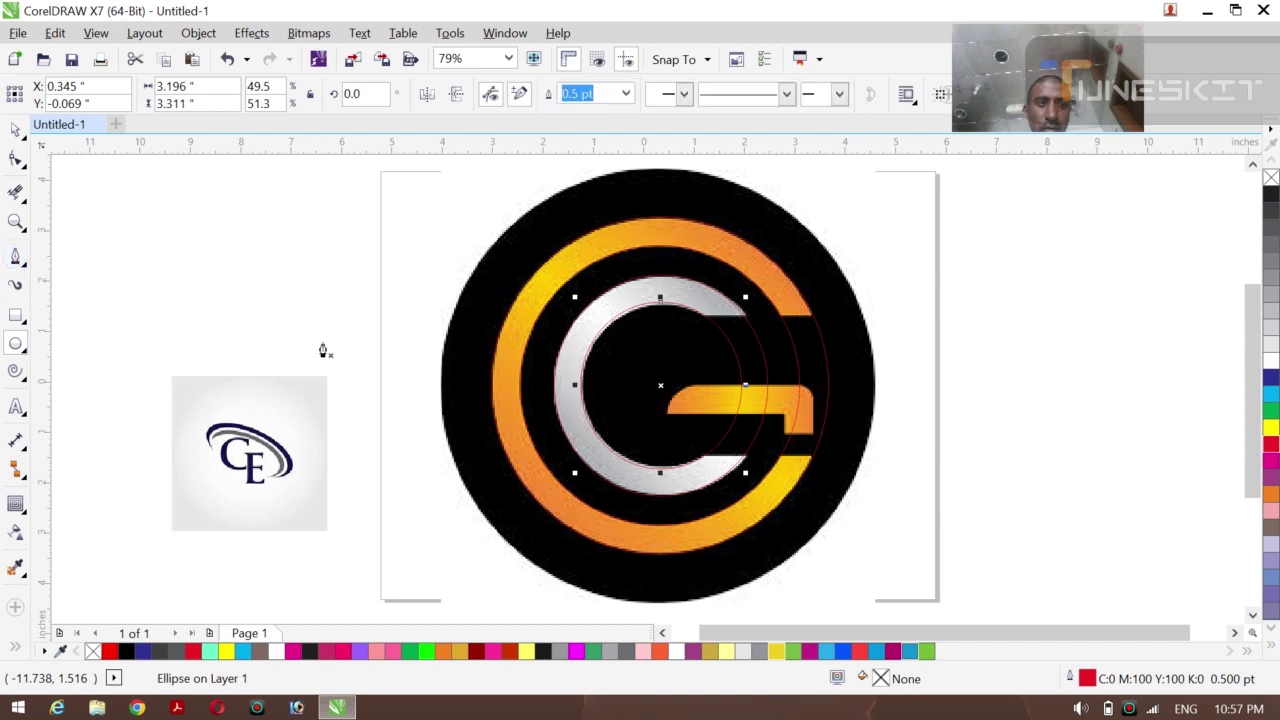
left_click(825, 314)
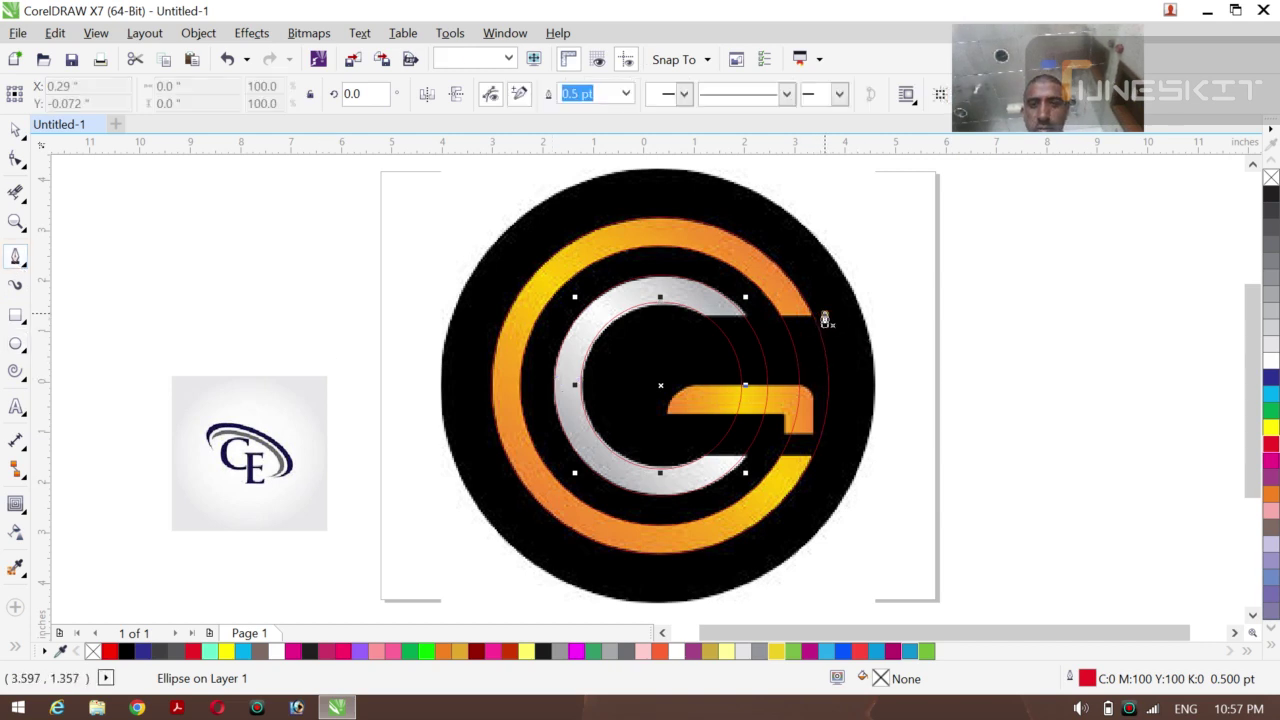
left_click(667, 316)
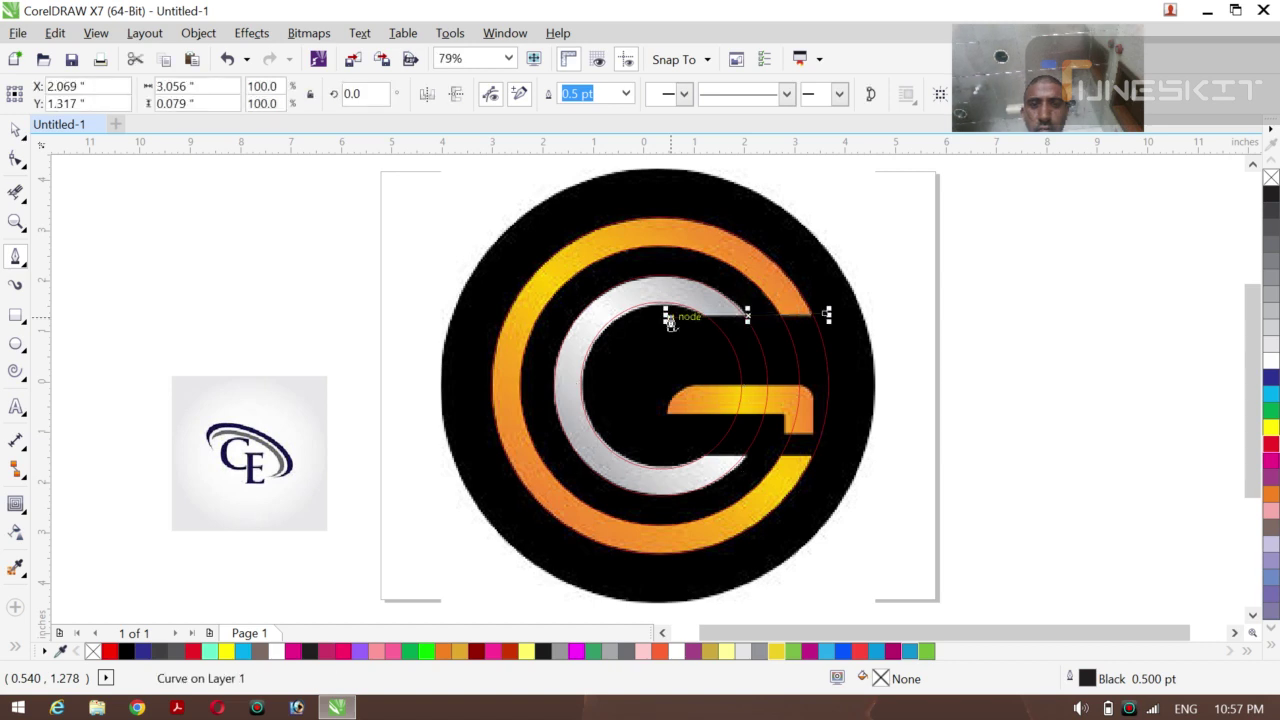
right_click(1270, 361)
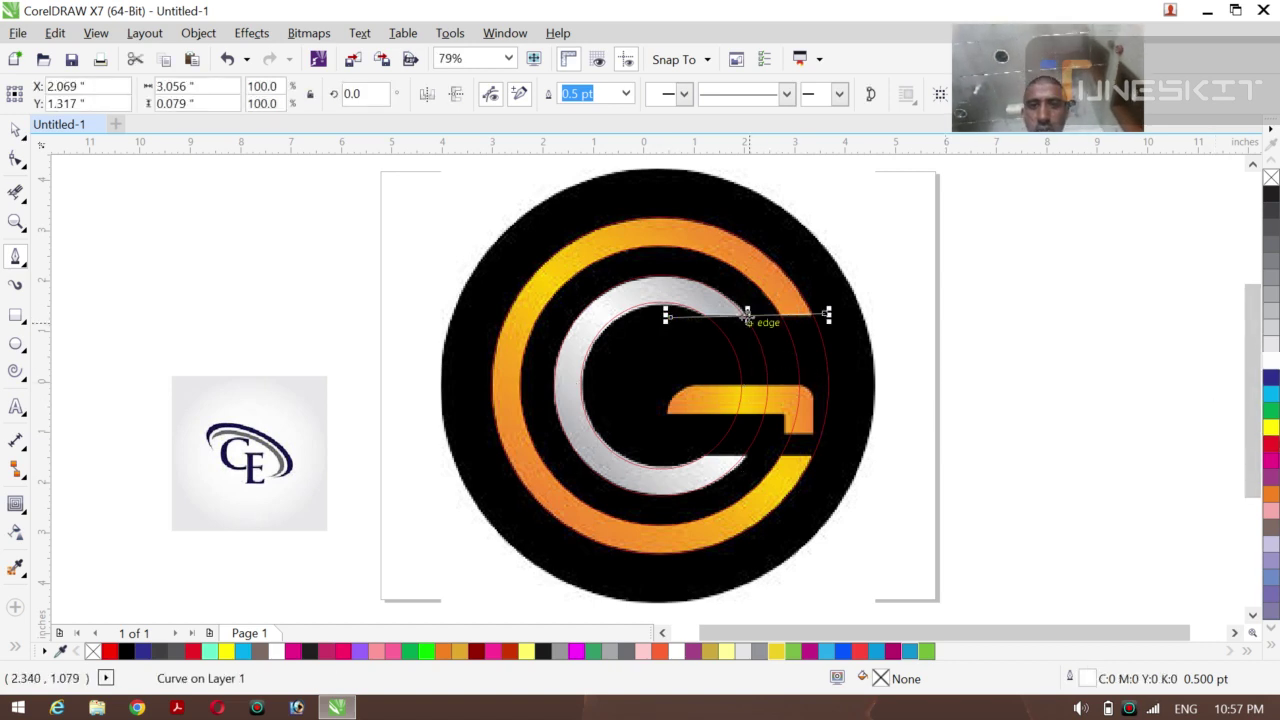
left_click_drag(747, 318, 753, 454)
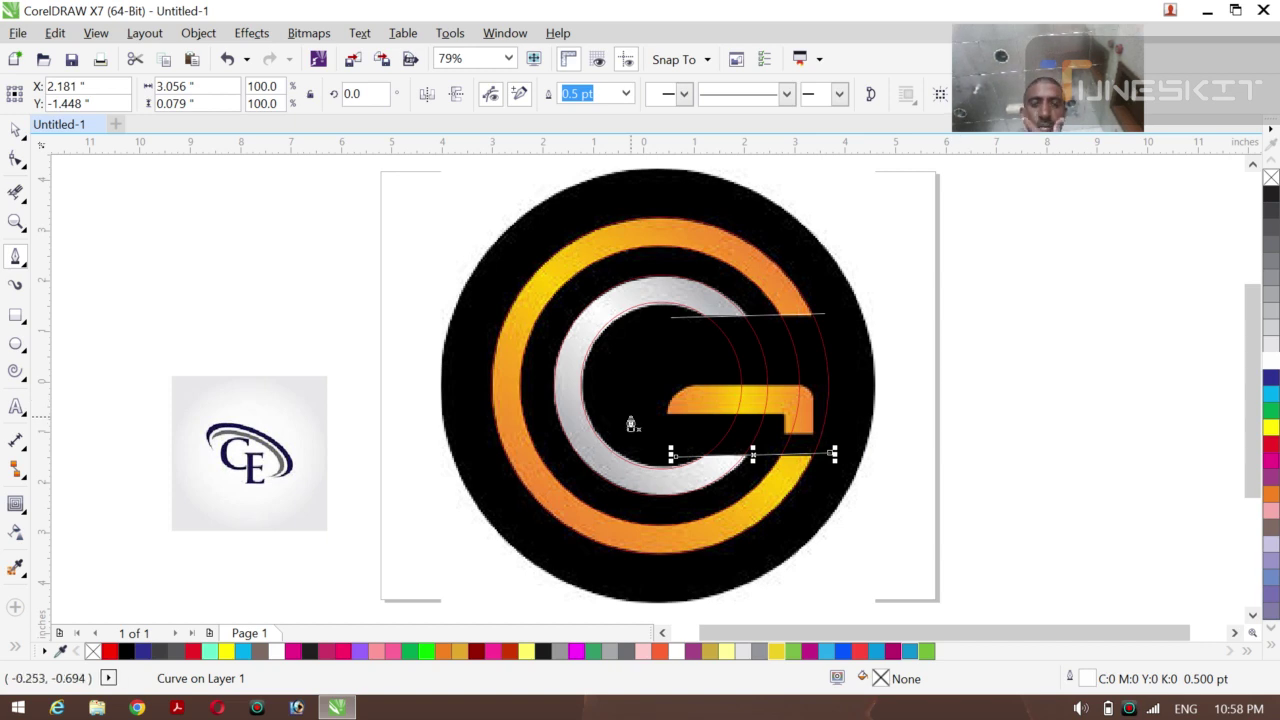
Trace the orange bar's inner corner, lower edge, curved left end and top edge with the Pen tool
left_click(785, 444)
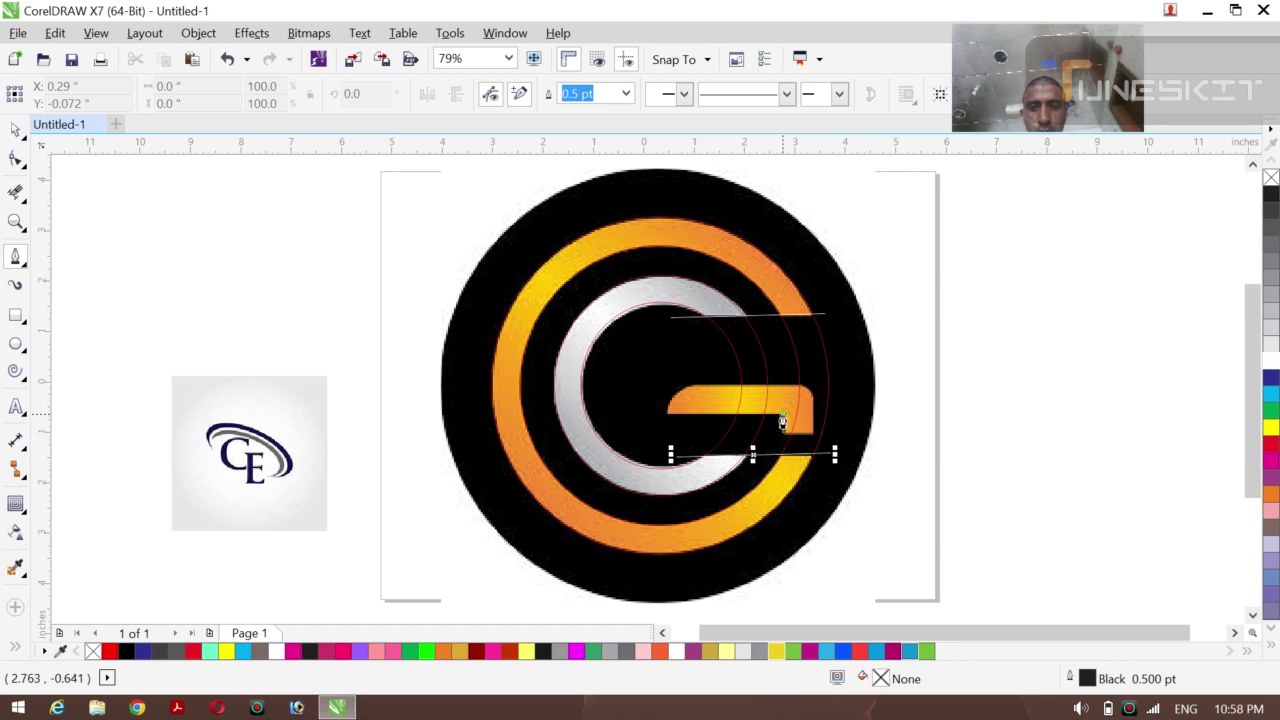
left_click(782, 422)
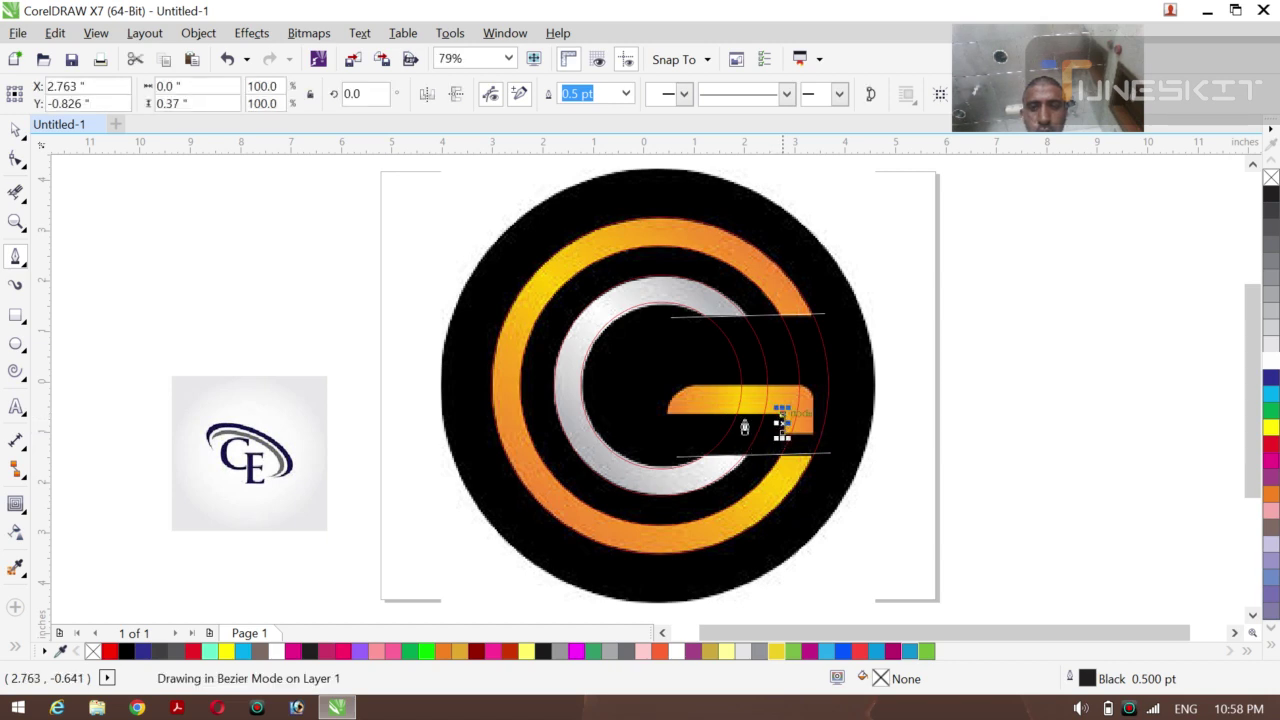
left_click(666, 420)
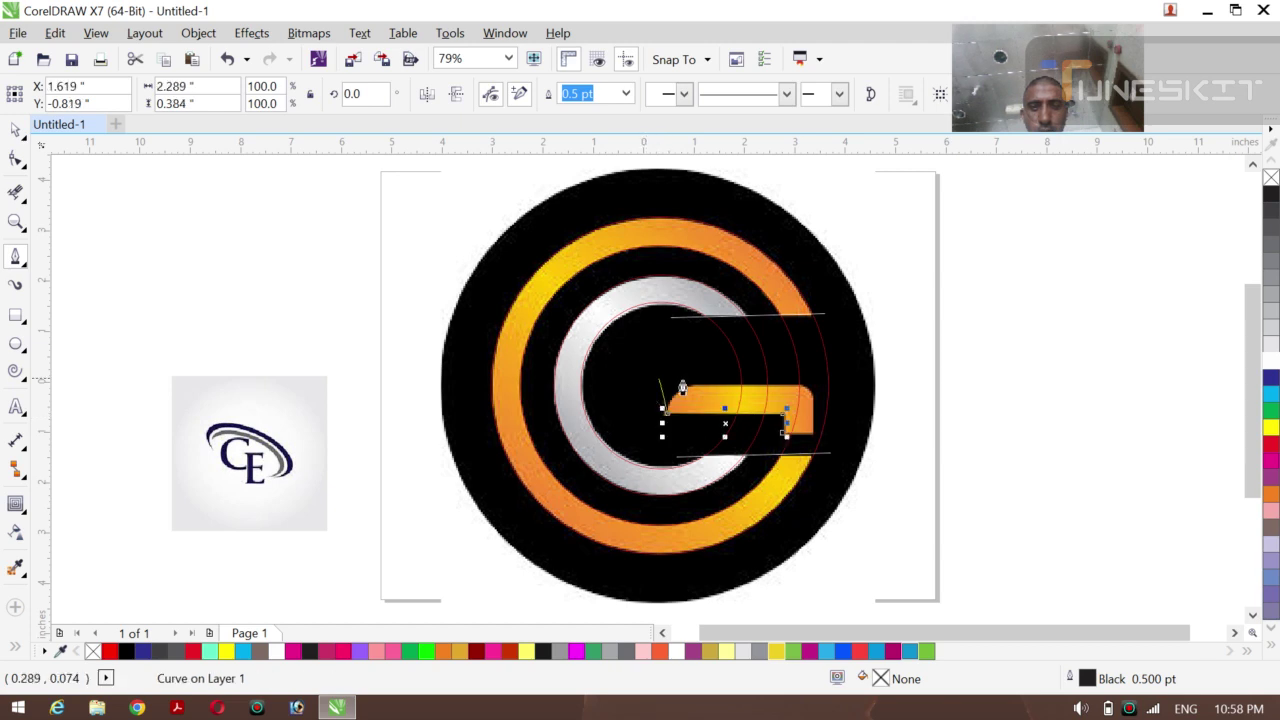
left_click_drag(689, 392, 714, 380)
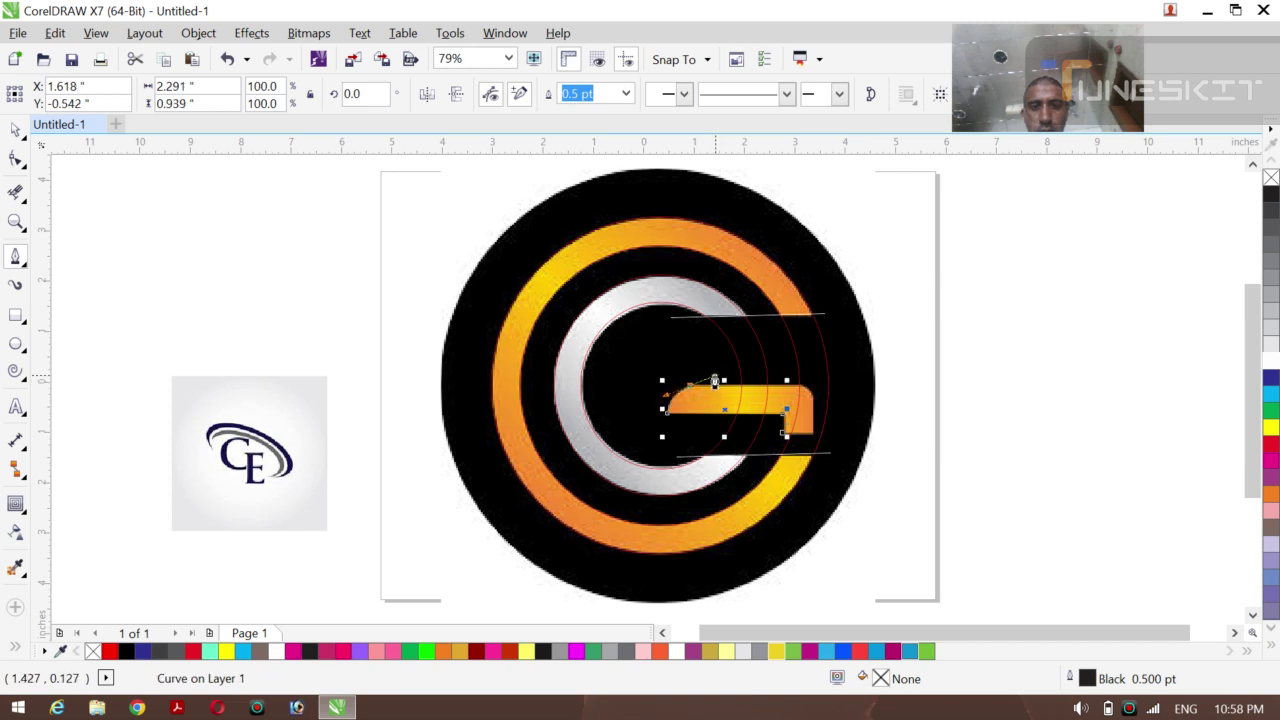
left_click(797, 383)
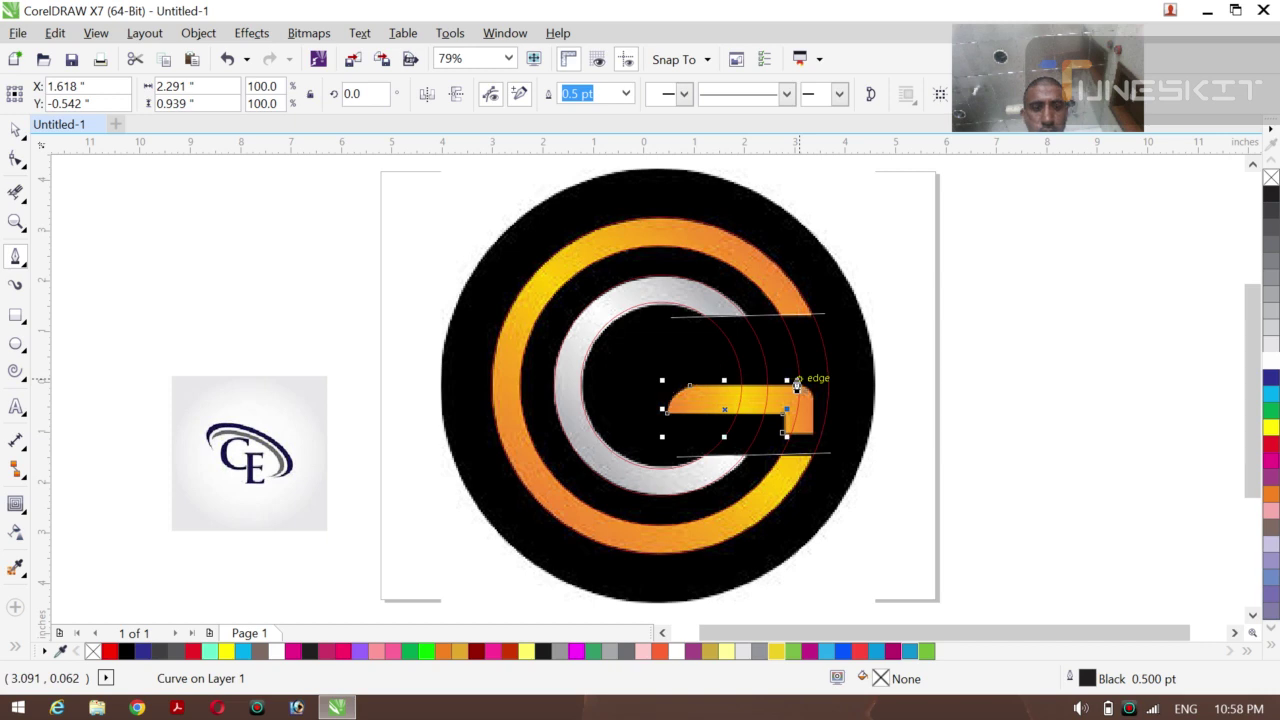
Trace the bar's downward hook and rounded corner, closing the outline at about 2.9 × 0.97 inches
left_click(812, 434)
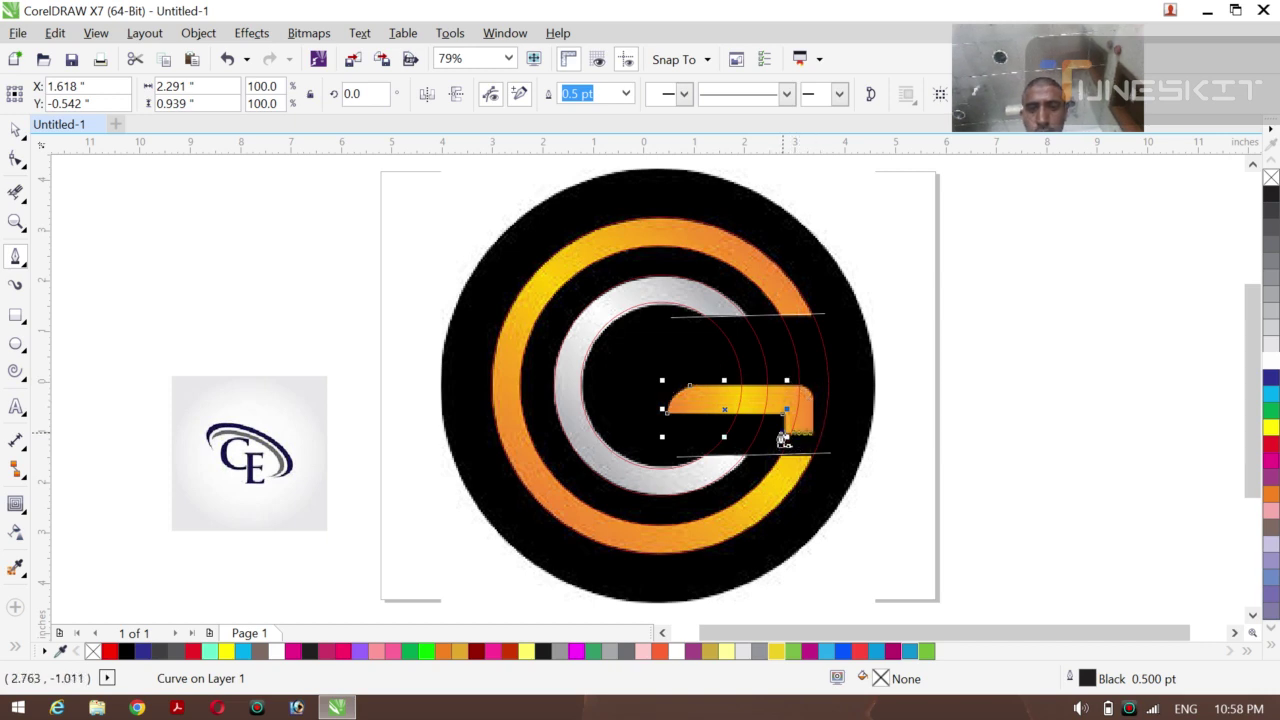
left_click(785, 436)
left_click(812, 438)
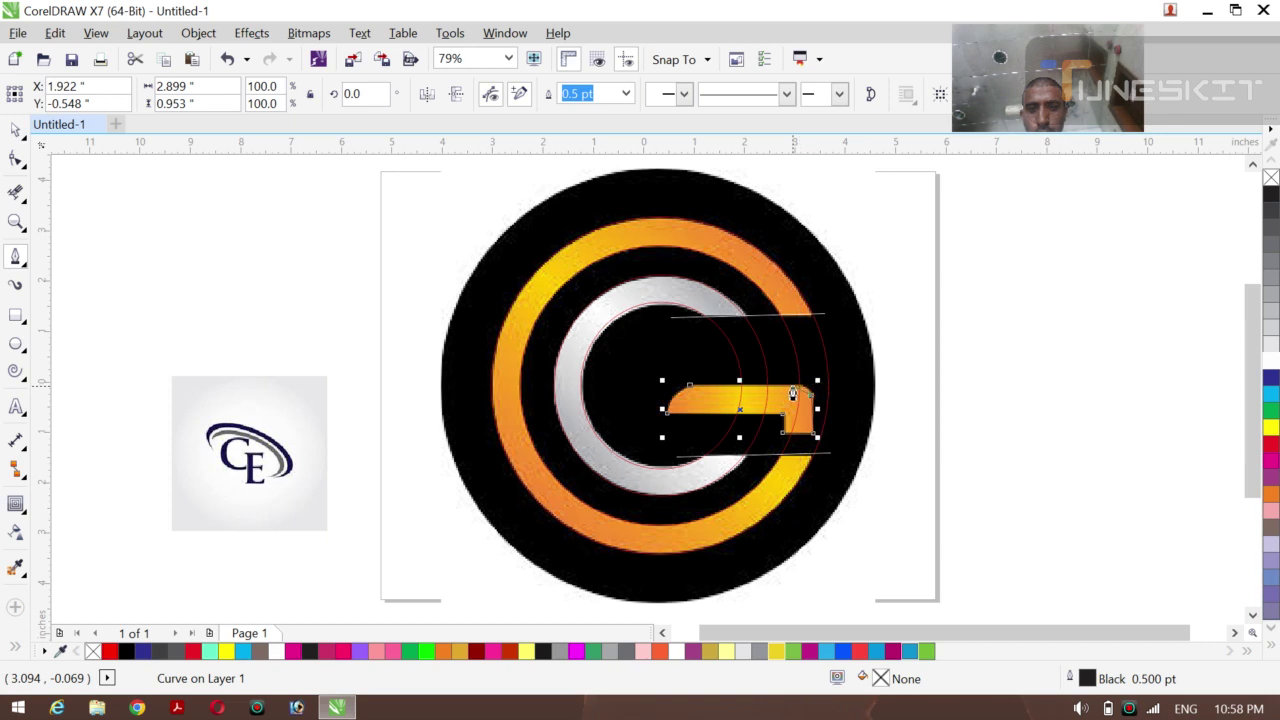
left_click(793, 394)
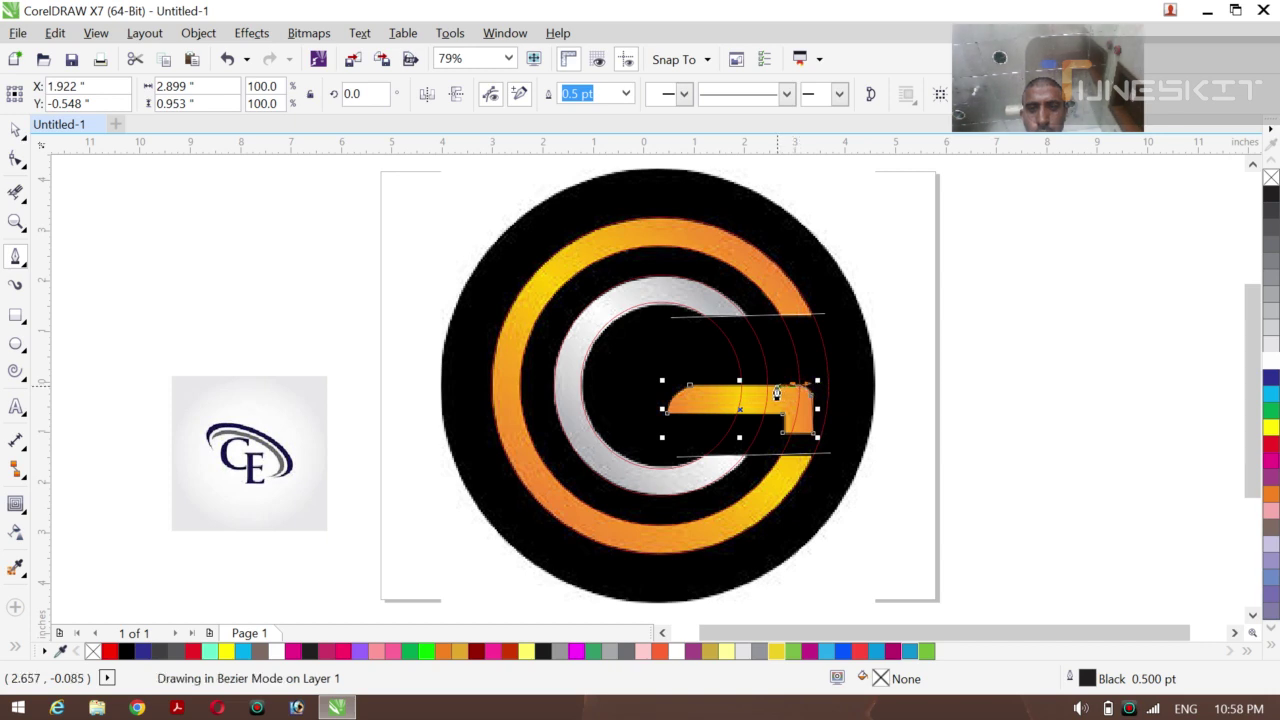
left_click(777, 392)
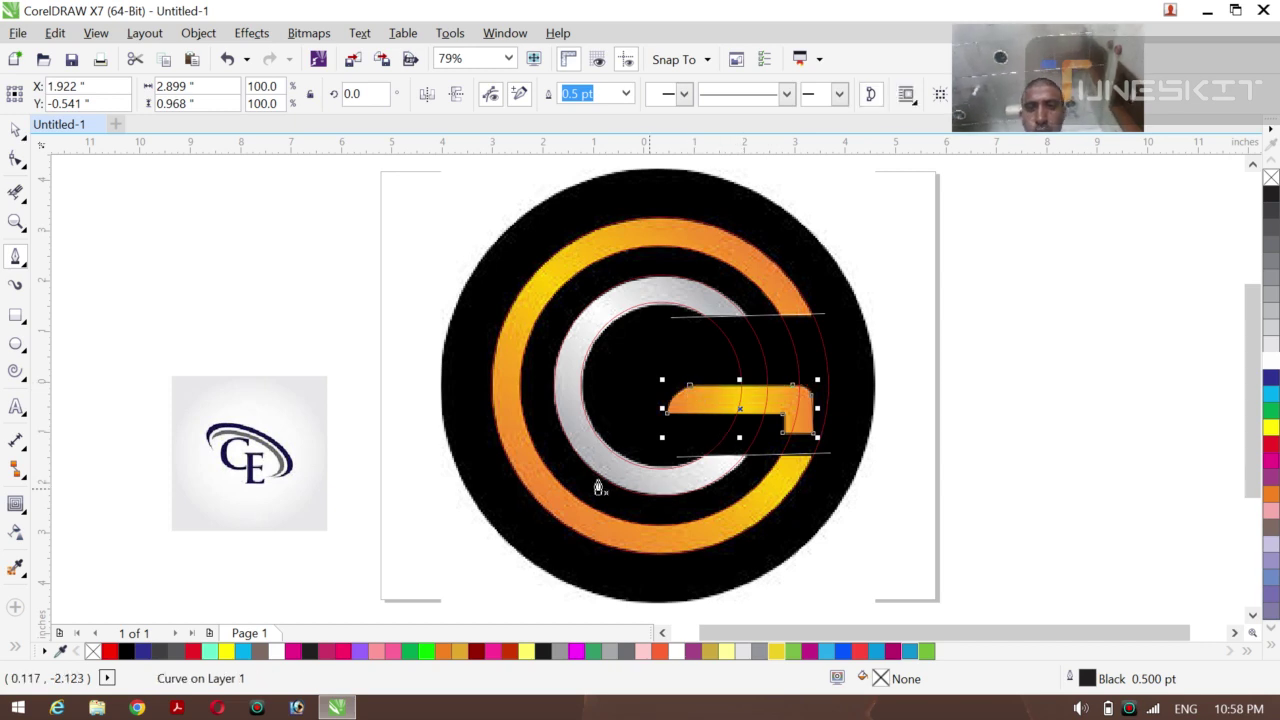
left_click(22, 137)
left_click(69, 126)
left_click(207, 233)
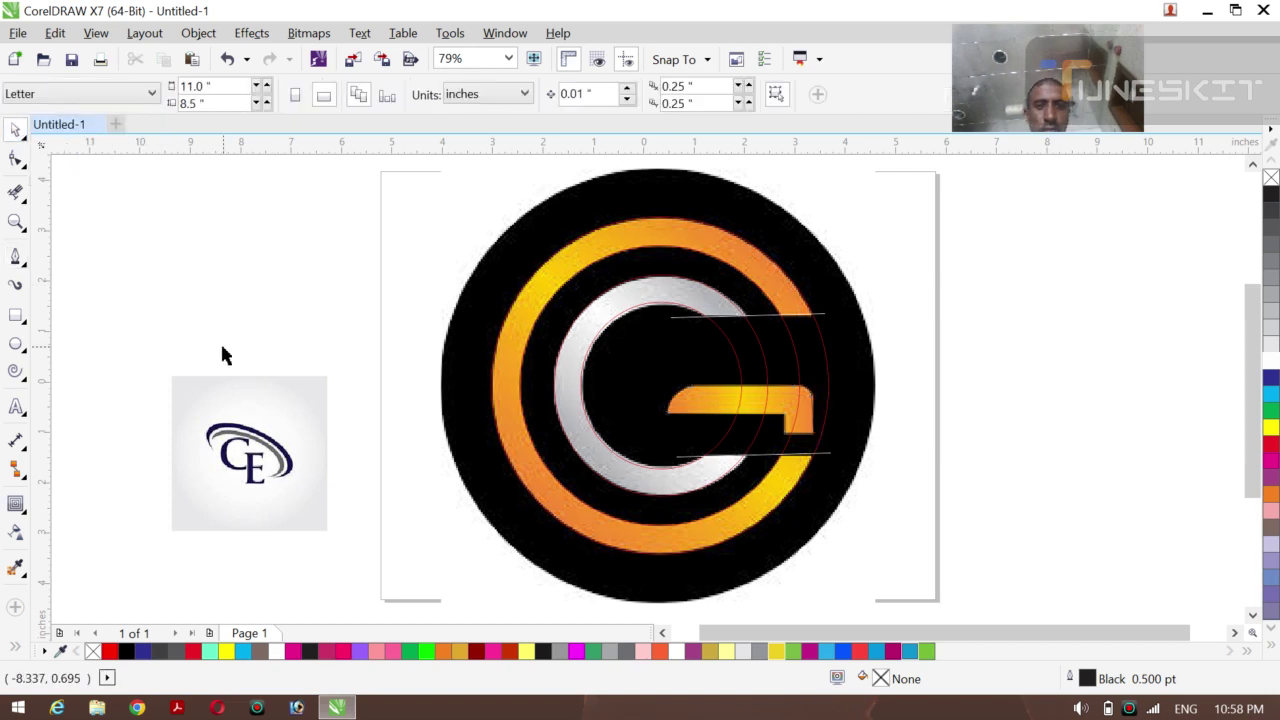
Shrink the logo image to about 4.79 inches and move it off the traced outlines, above the CE logo
left_click(14, 646)
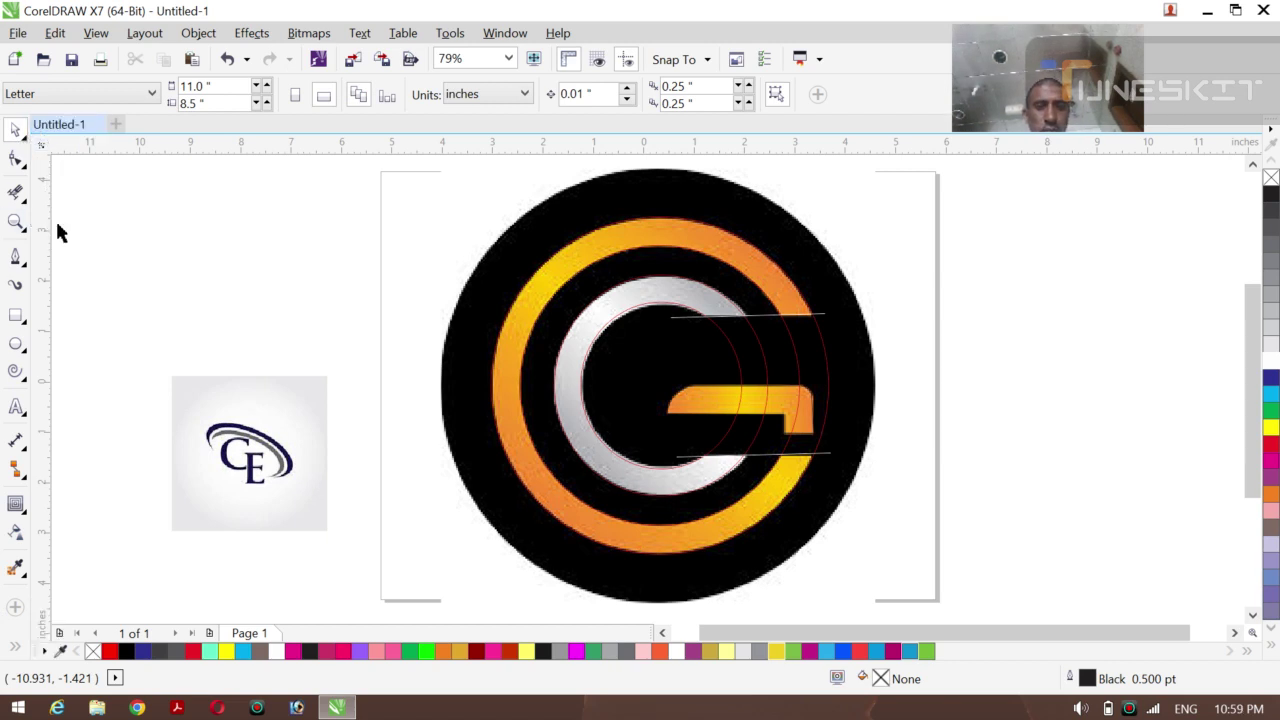
left_click(458, 407)
left_click_drag(458, 407, 357, 389)
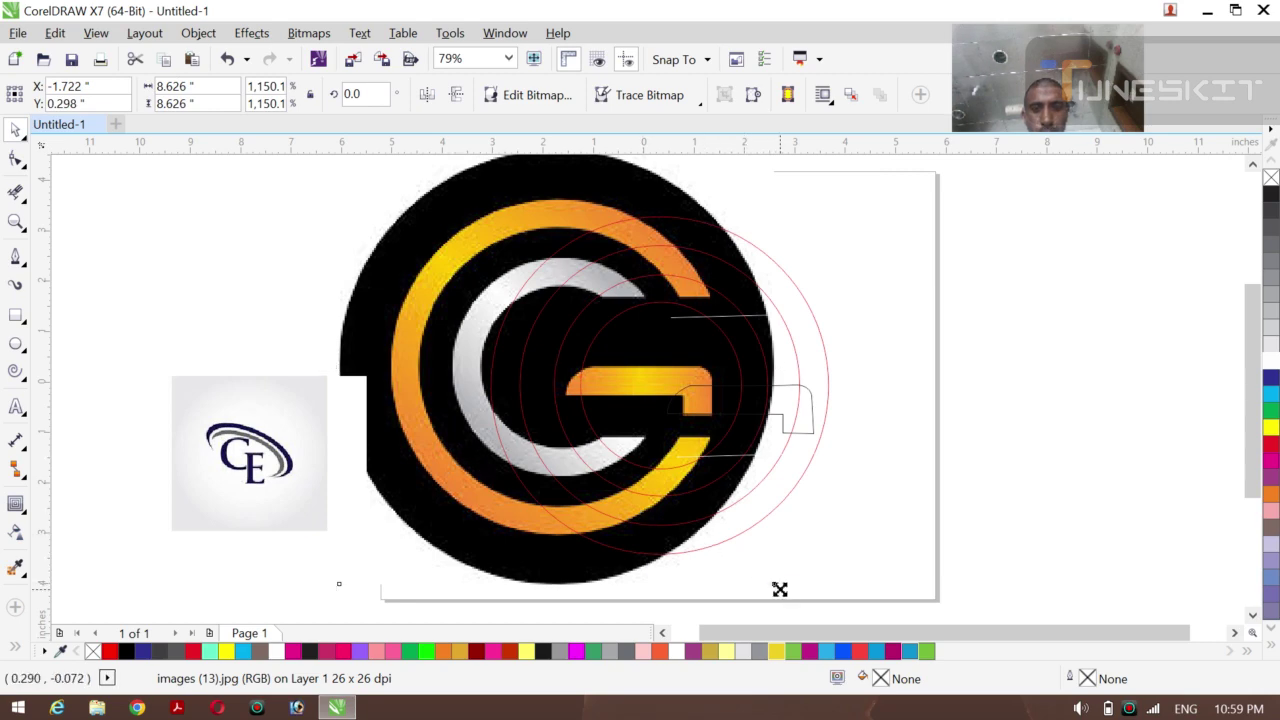
left_click_drag(777, 588, 685, 545)
left_click_drag(448, 318, 251, 254)
Rotate the logo image to about 349.5° and shrink it to about 3.33 inches, clear of the page outlines
left_click(308, 300)
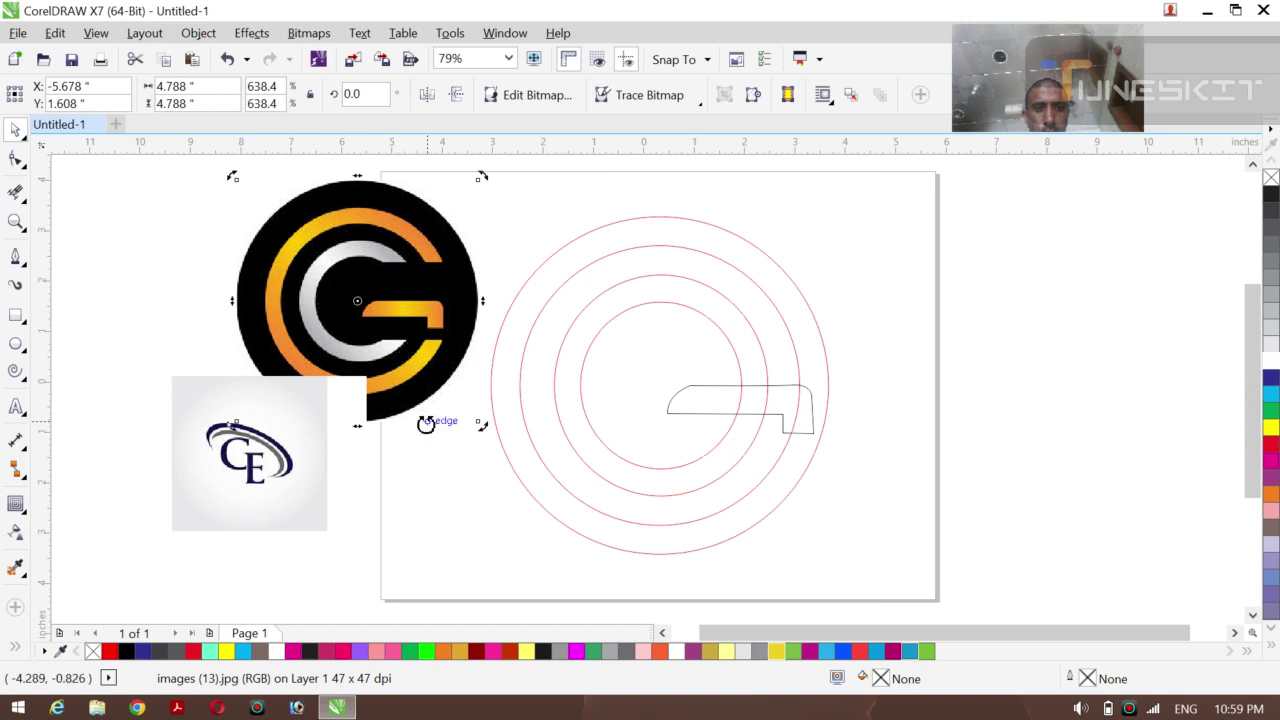
left_click_drag(481, 425, 494, 471)
left_click(447, 473)
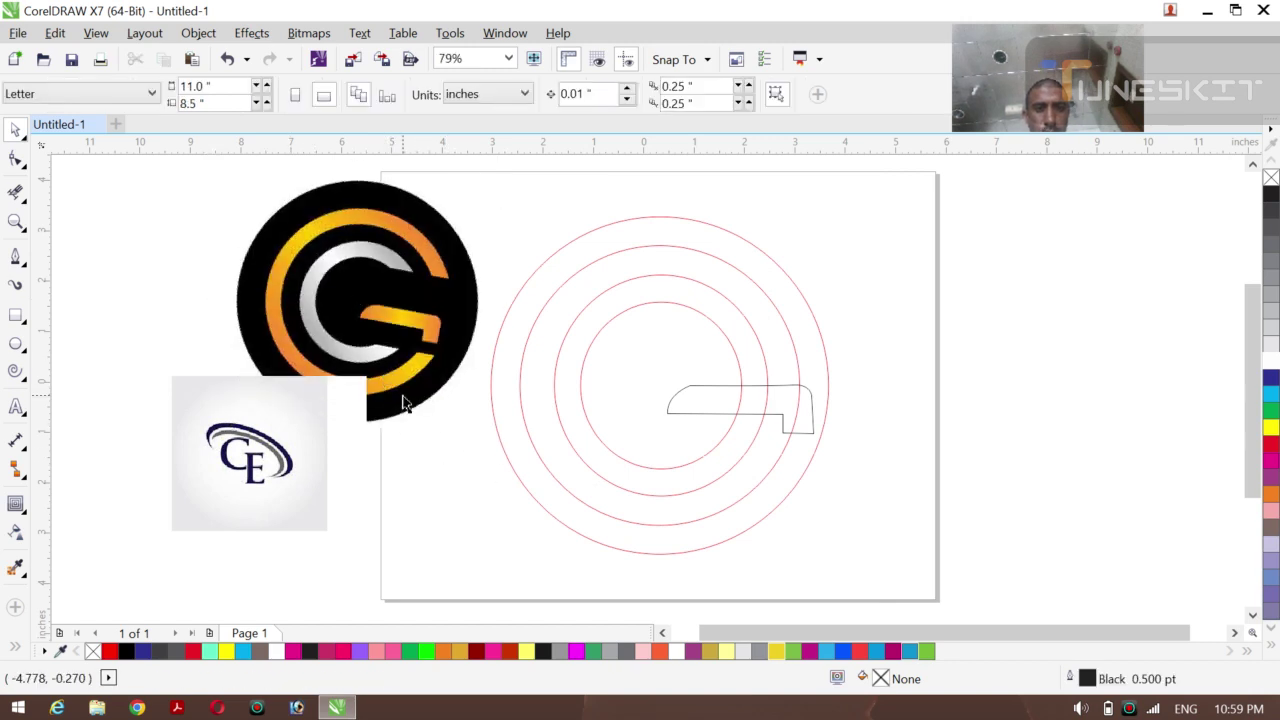
left_click(407, 398)
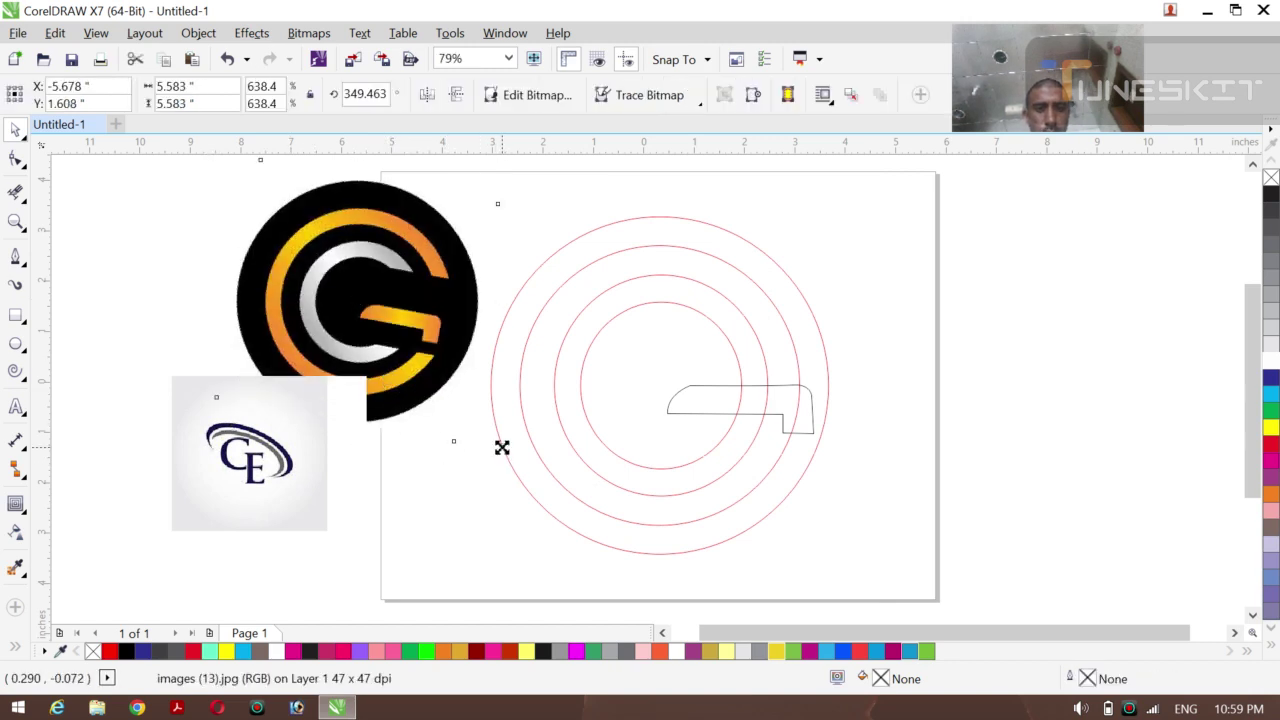
left_click_drag(501, 446, 443, 388)
left_click_drag(361, 312, 314, 302)
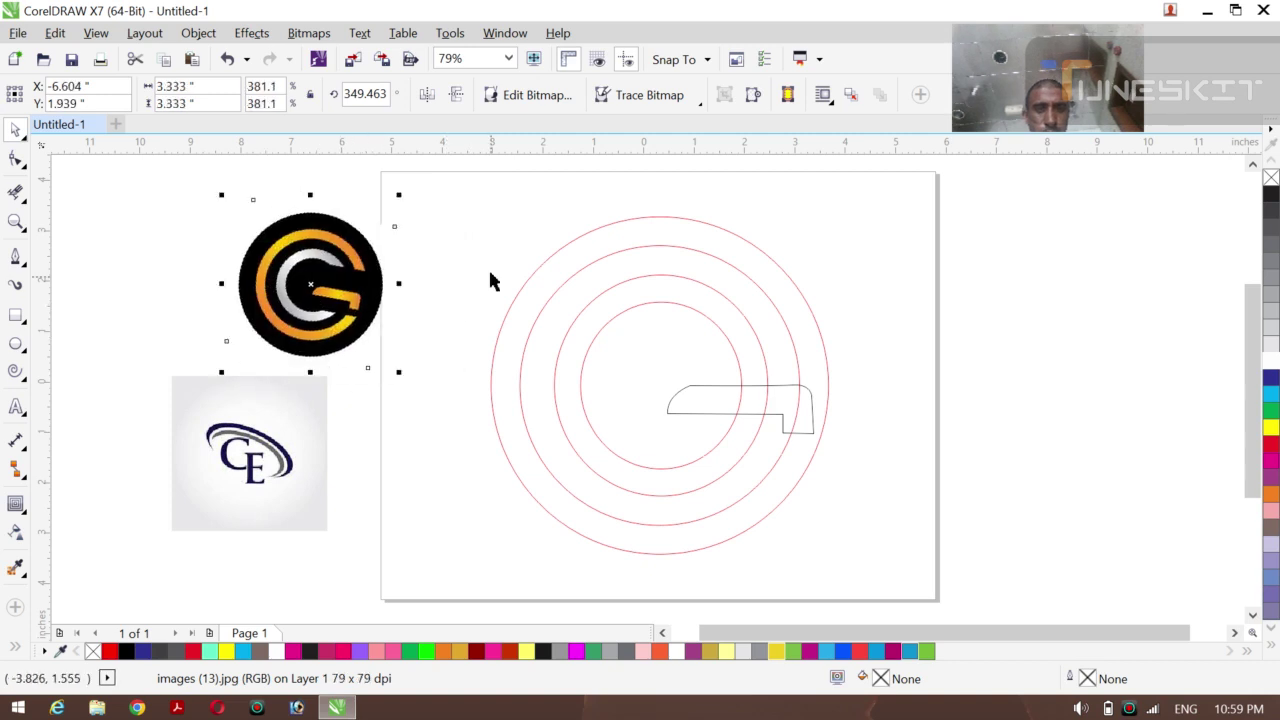
Set the outline colour of all traced circles, lines and the bar shape to black
left_click_drag(436, 184, 900, 540)
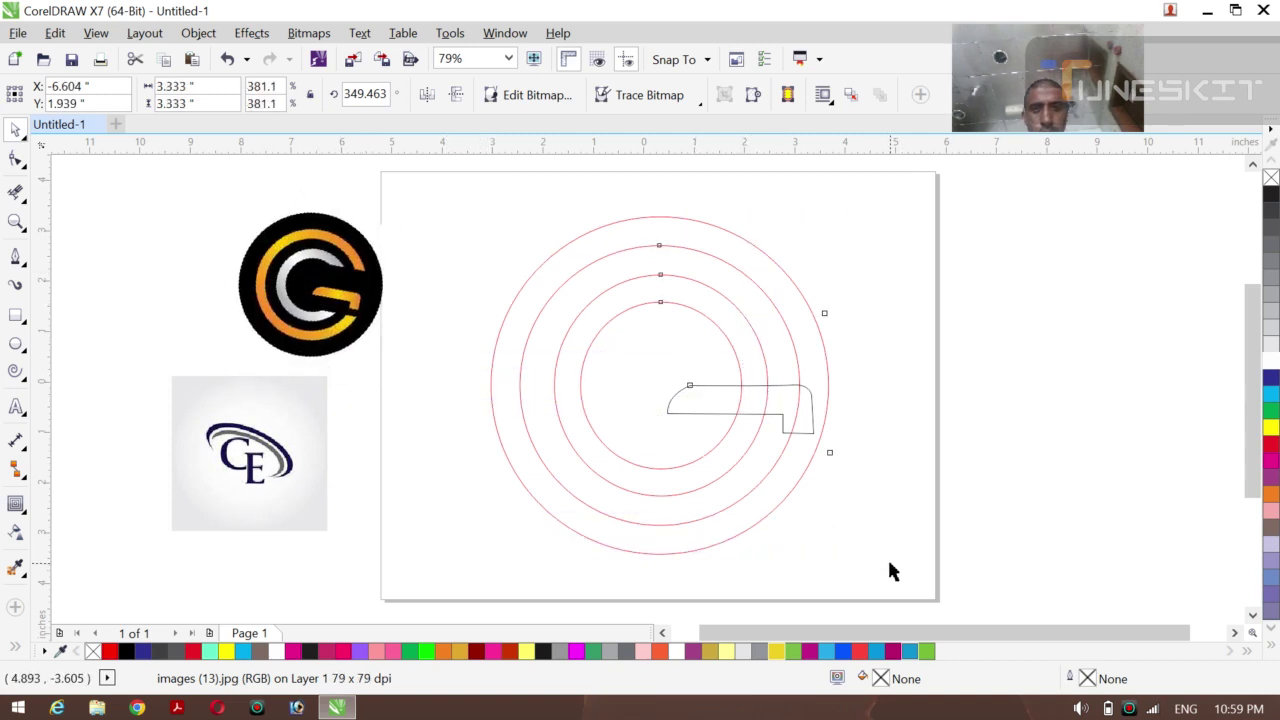
right_click(1273, 200)
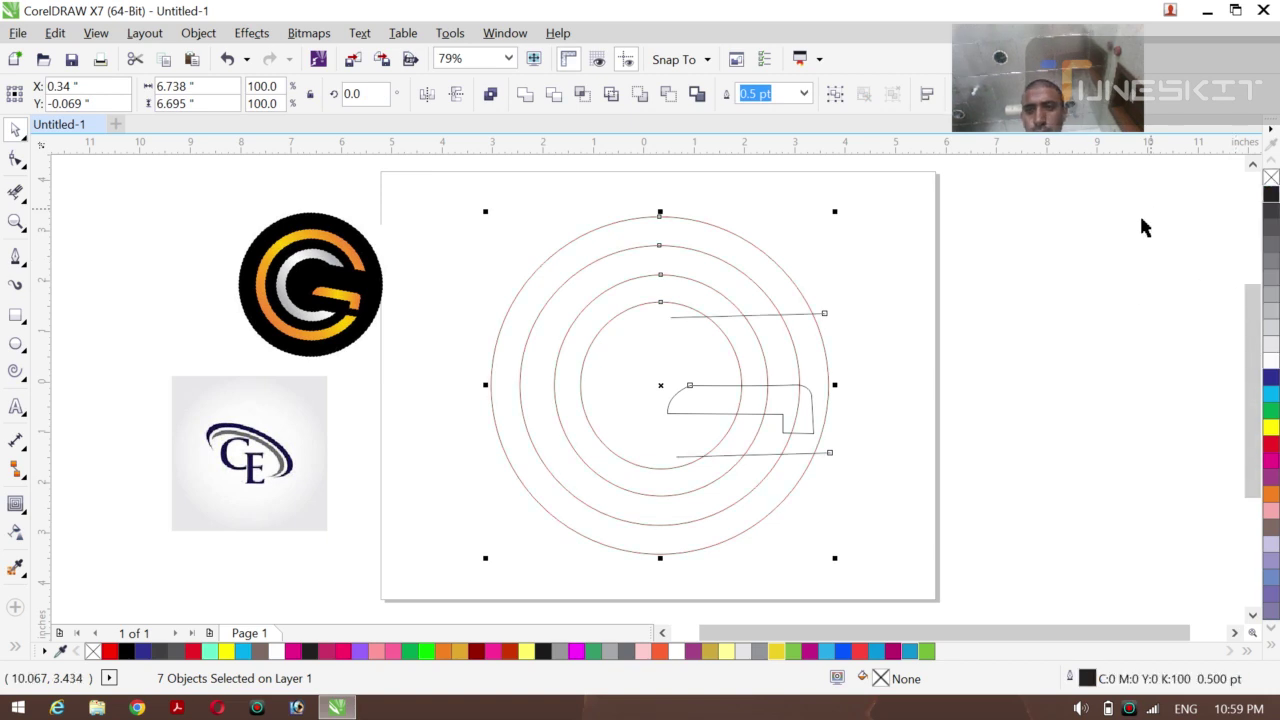
left_click(1140, 298)
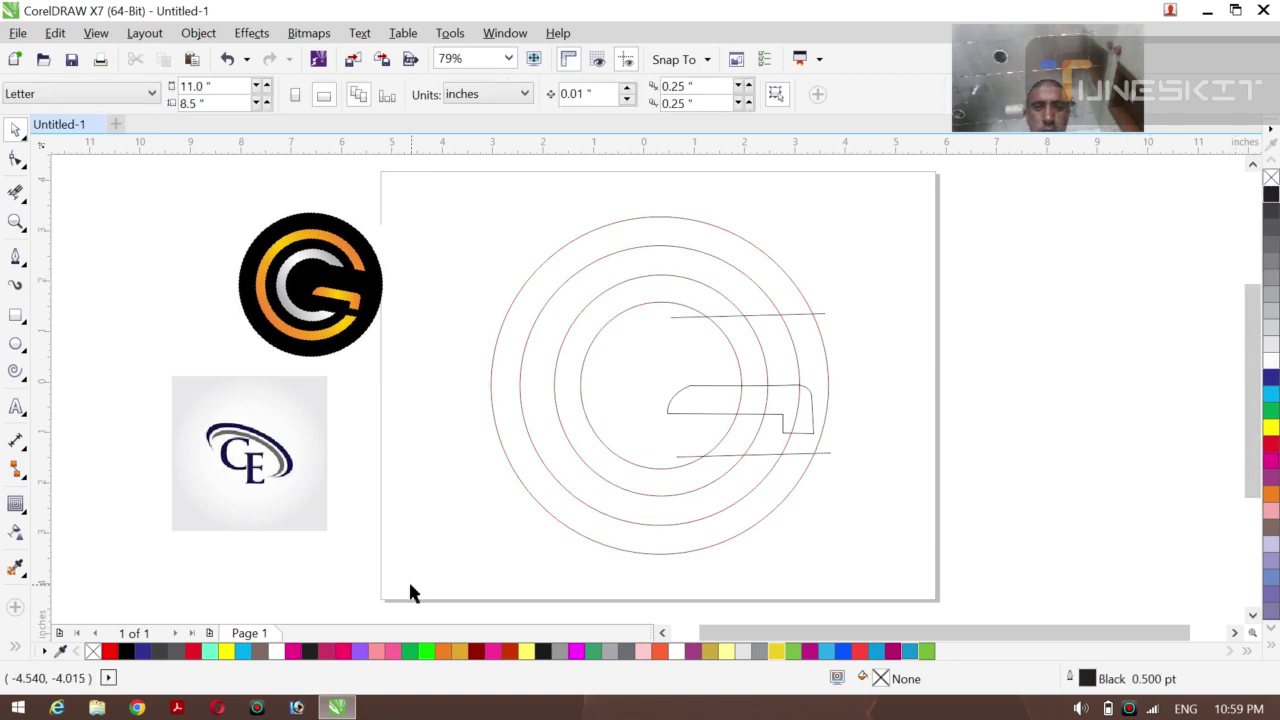
Smart-fill the outer ring, inner ring and all sections of the bar with light yellow (#FFFF99) and no outline
left_click(14, 652)
left_click(46, 645)
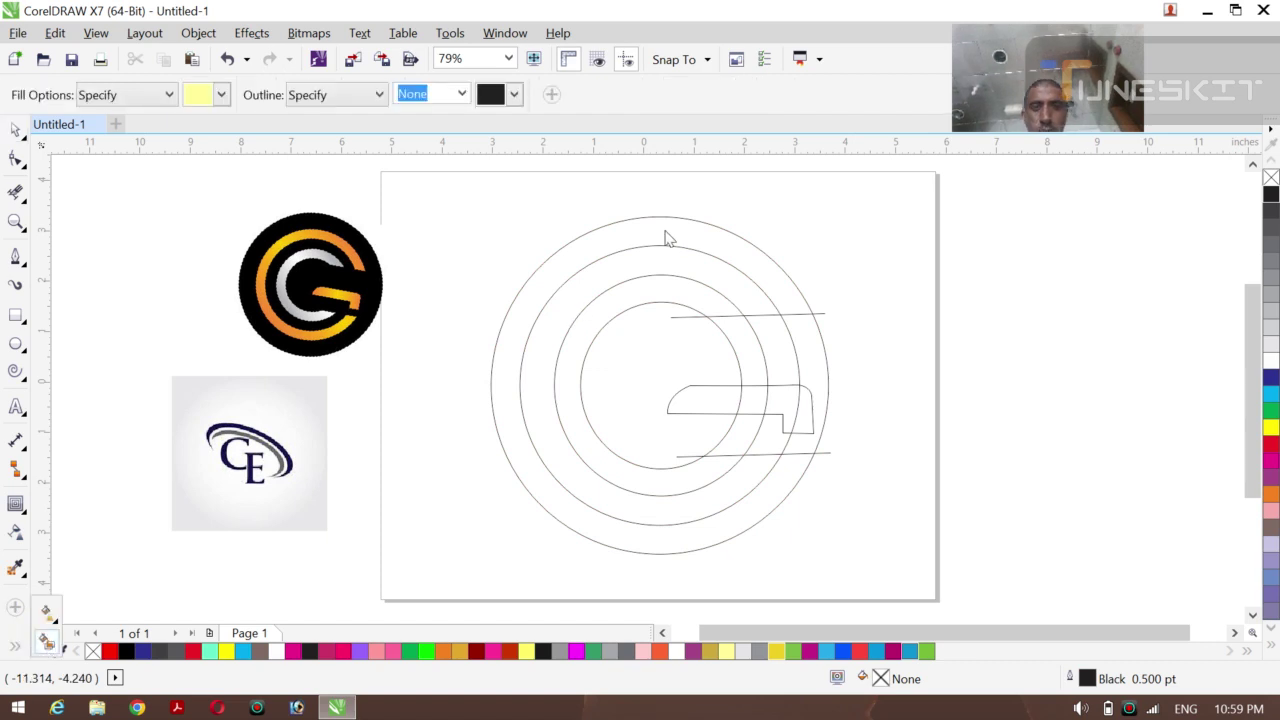
left_click(612, 232)
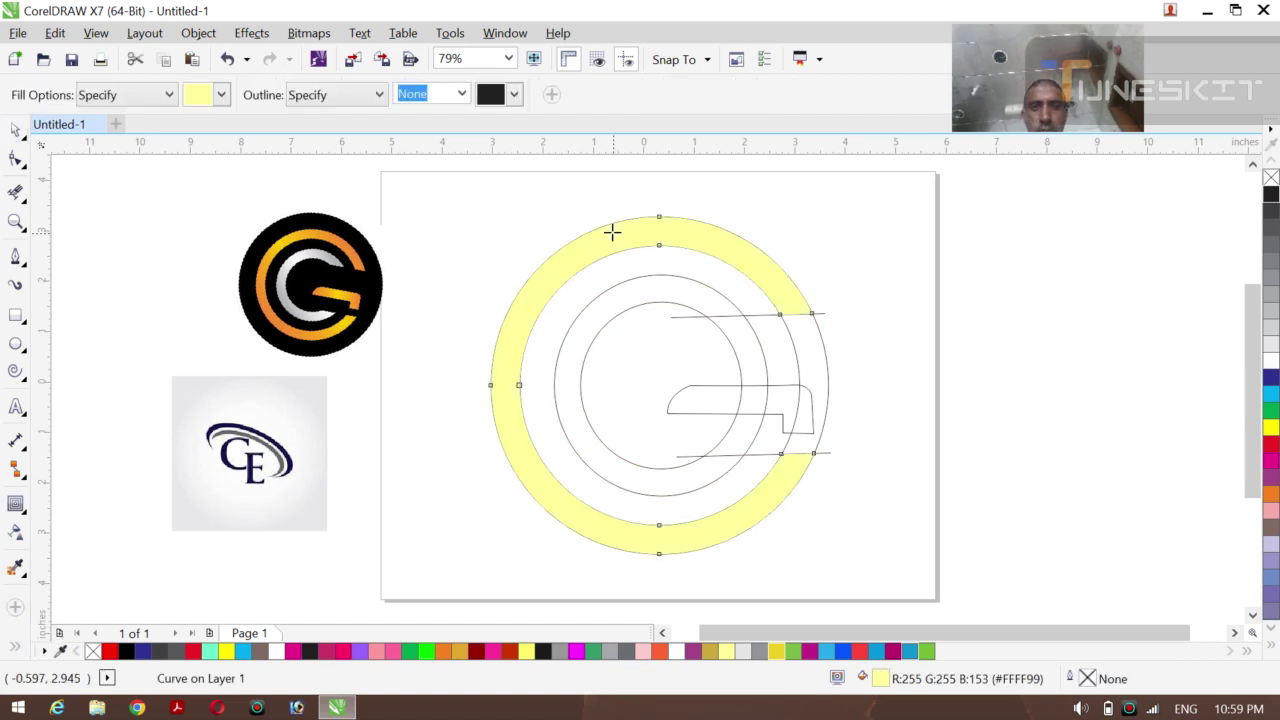
left_click(625, 304)
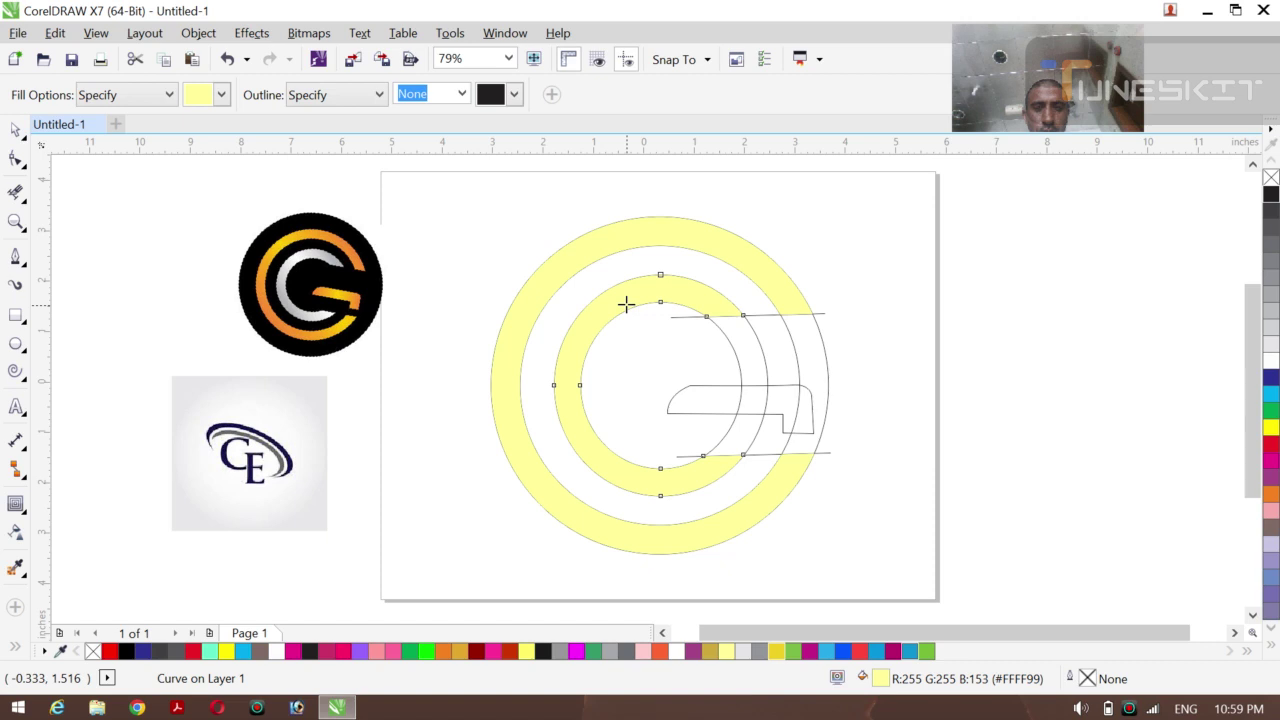
left_click(710, 398)
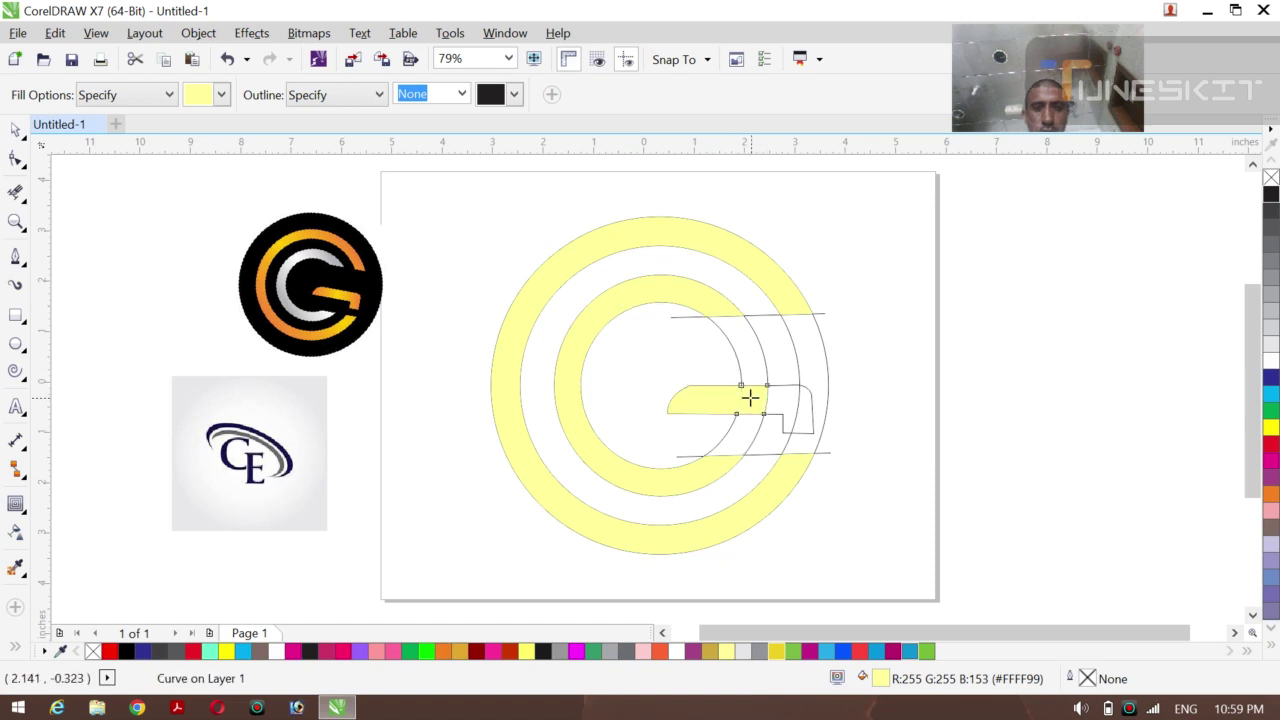
left_click(778, 404)
left_click(802, 420)
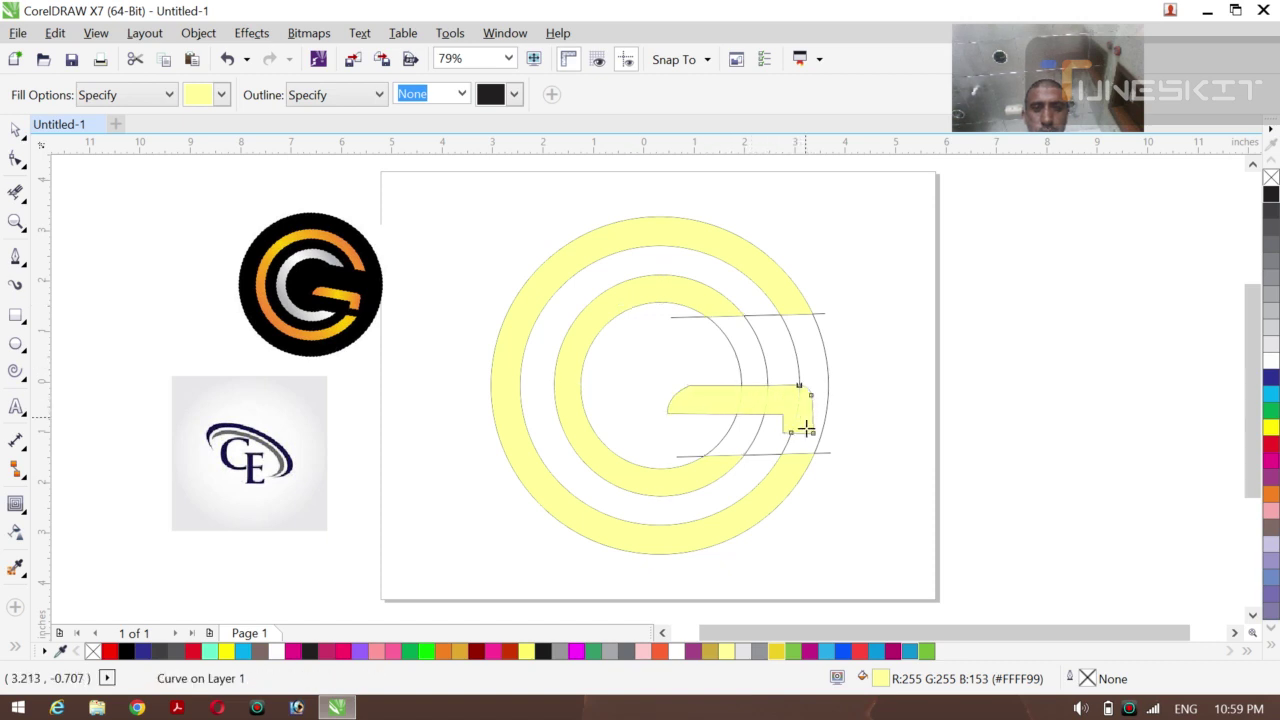
left_click(20, 135)
left_click(68, 124)
left_click(432, 314)
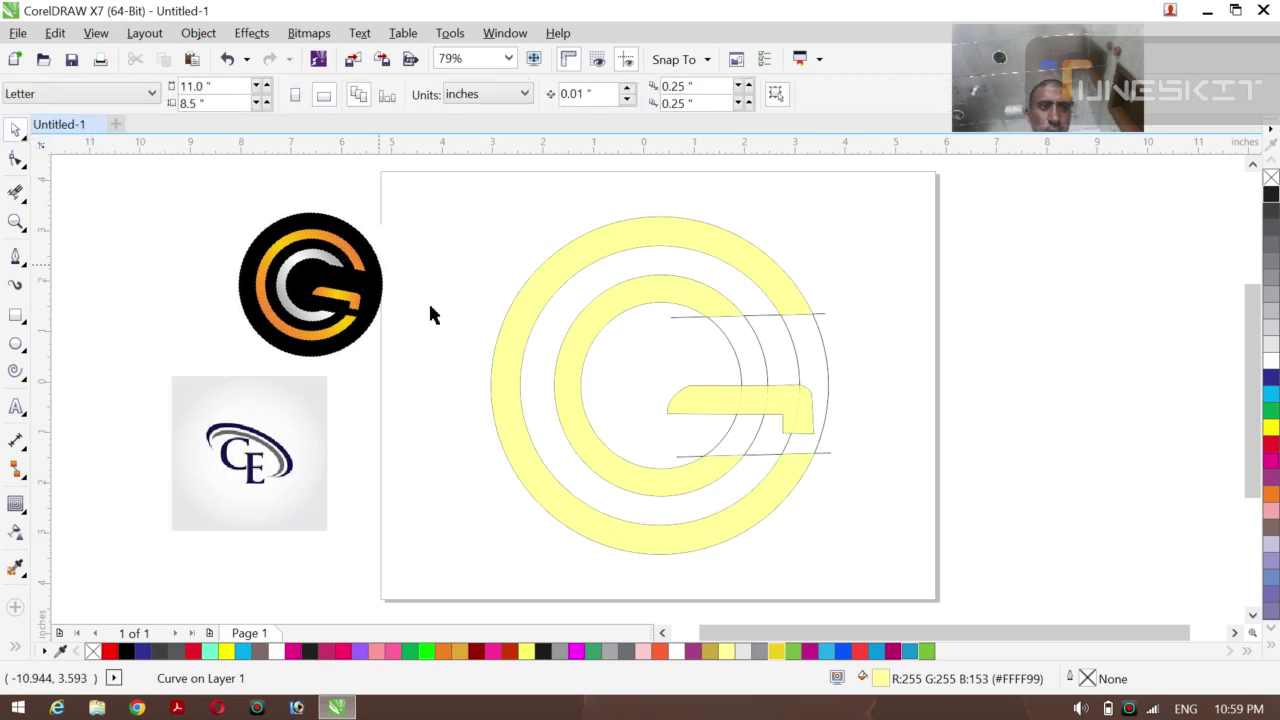
Delete the four concentric construction circles, leaving the filled ring shapes
left_click(728, 343)
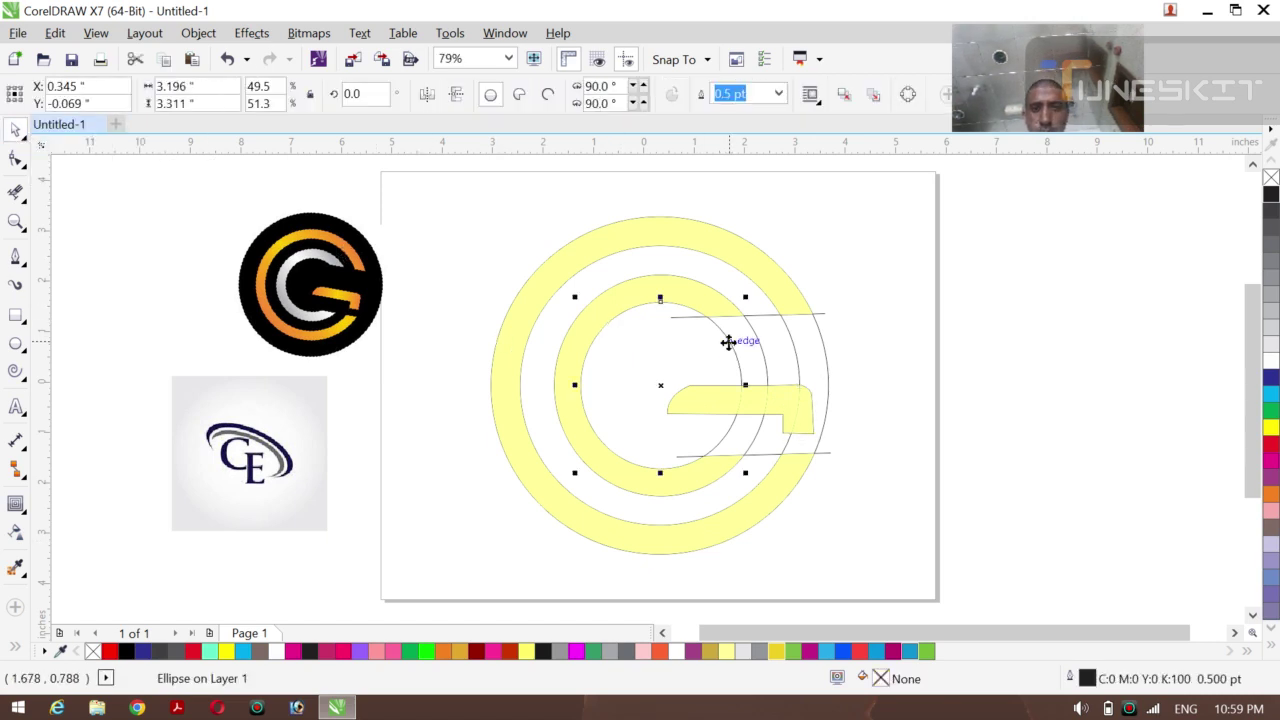
left_click(742, 345)
left_click(765, 338)
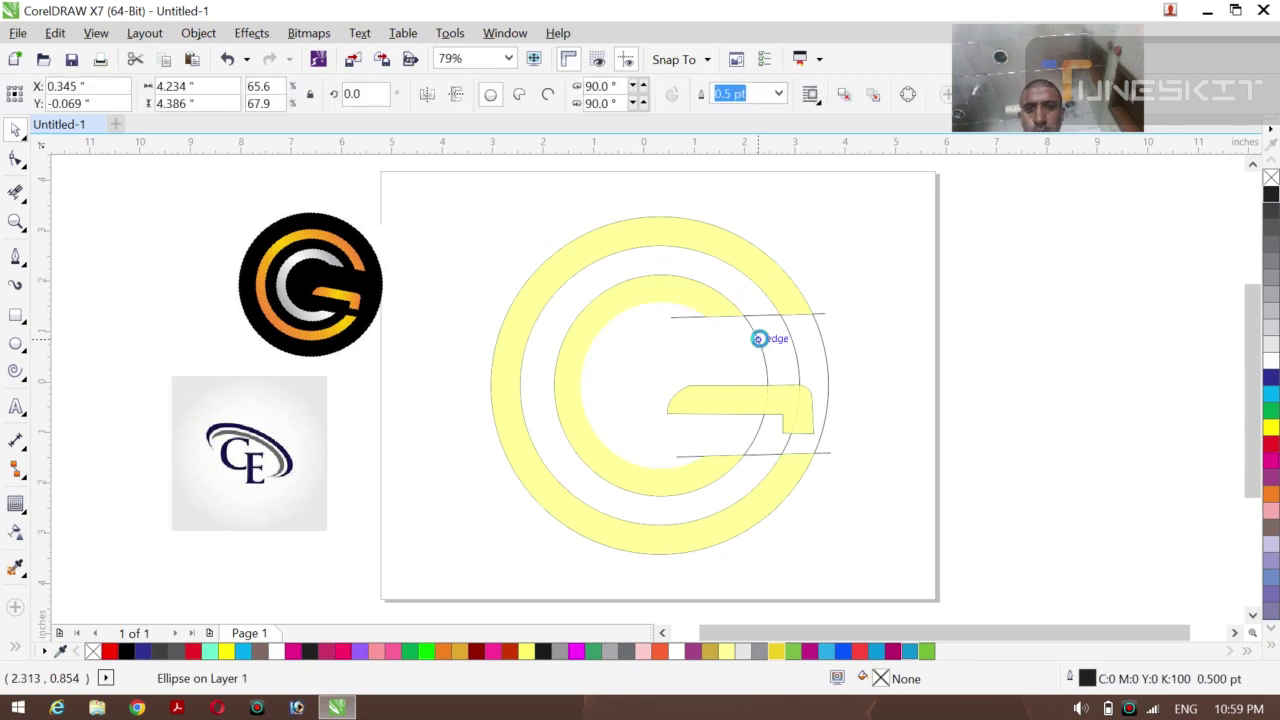
left_click(796, 349)
left_click(794, 341)
key("Delete")
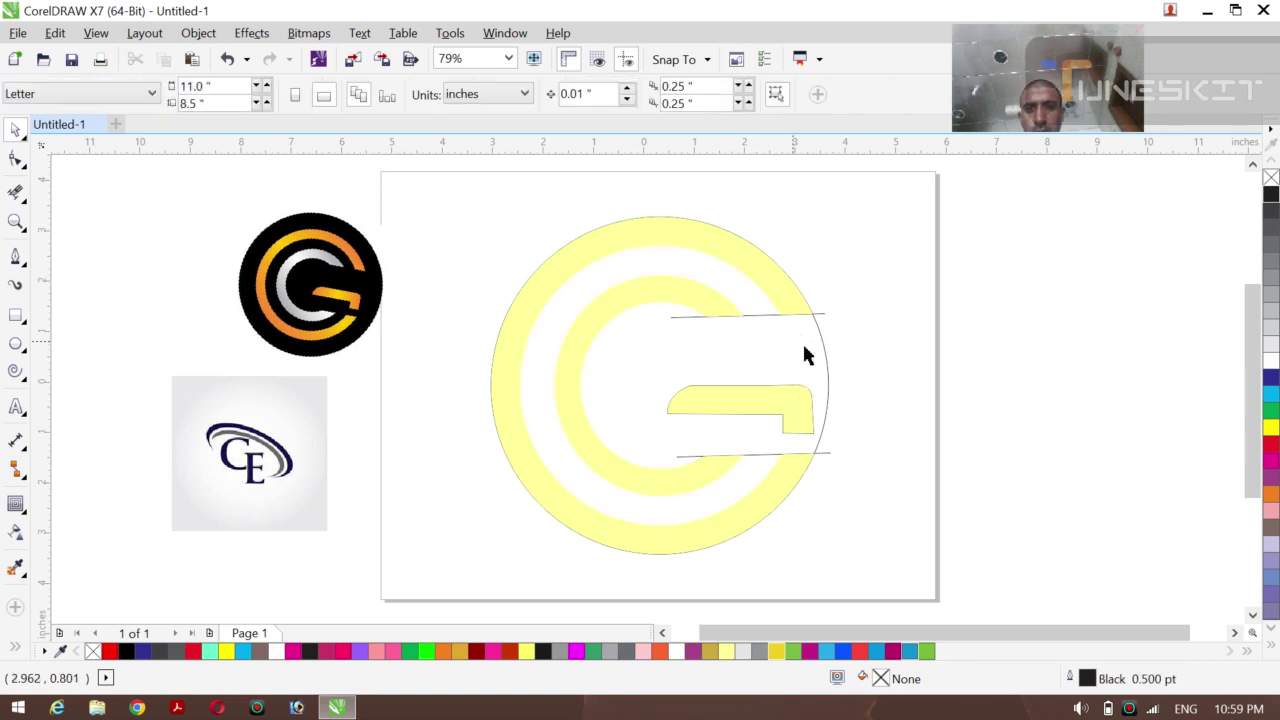
left_click(822, 348)
left_click(821, 346)
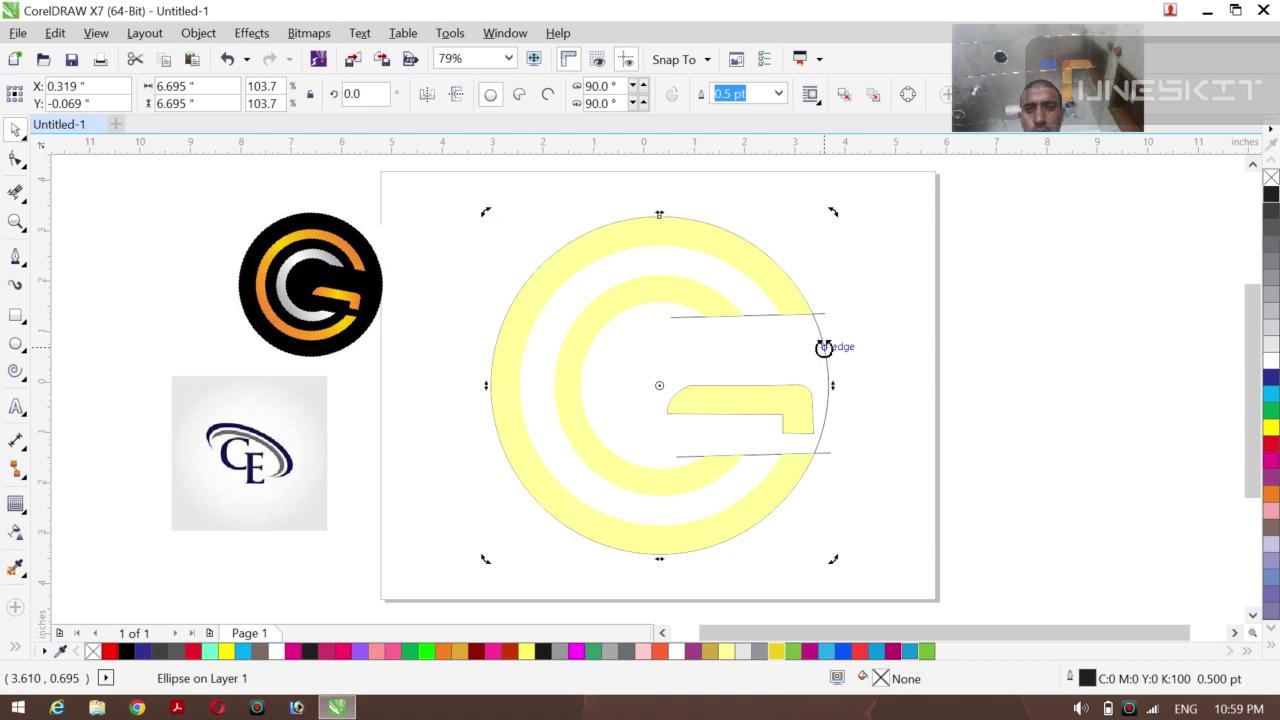
key("Delete")
Delete the two construction lines along the upper and lower edges of the ring gap
left_click(821, 317)
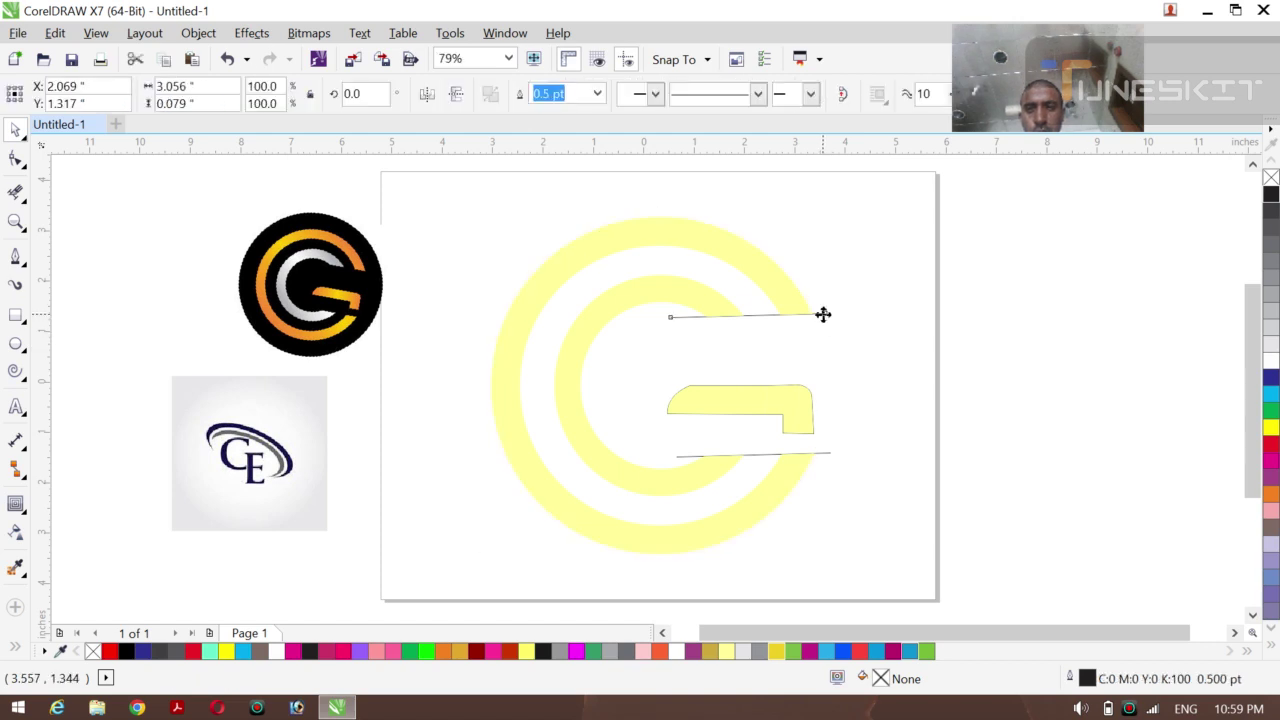
key("Delete")
left_click(825, 456)
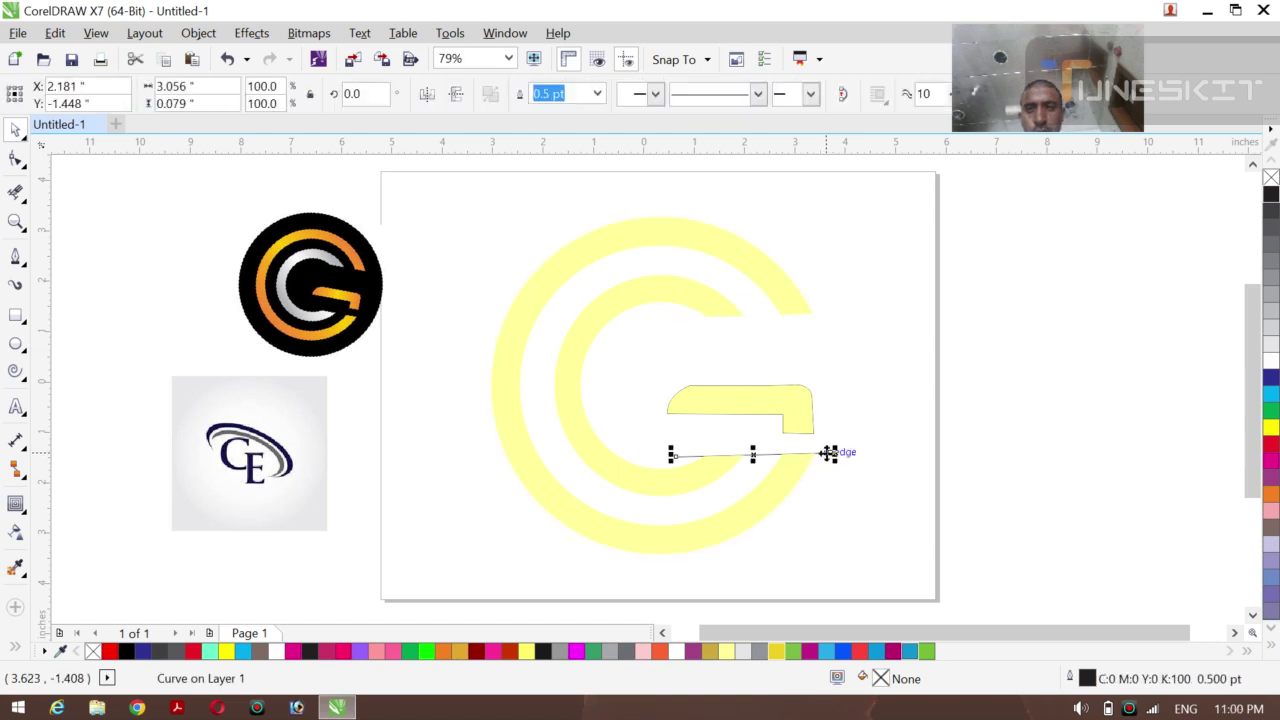
key("Delete")
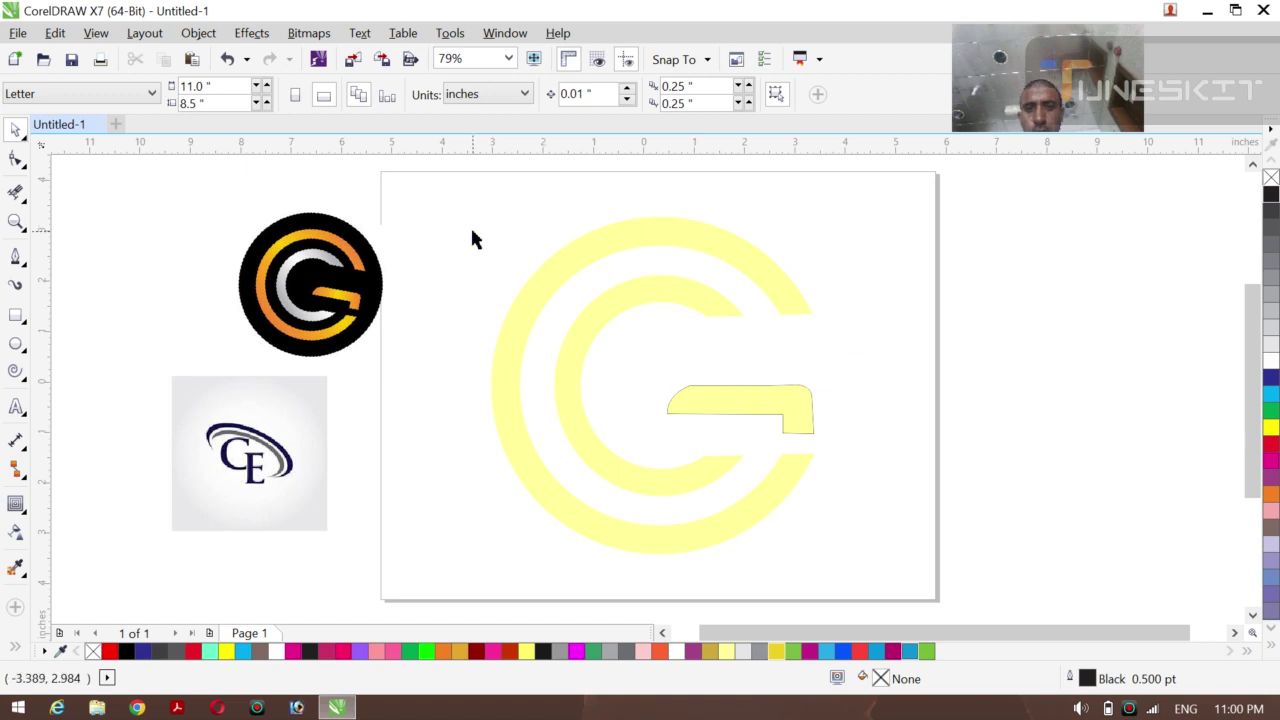
Give the filled piece at the bar's curved left end a hairline outline
left_click(698, 397)
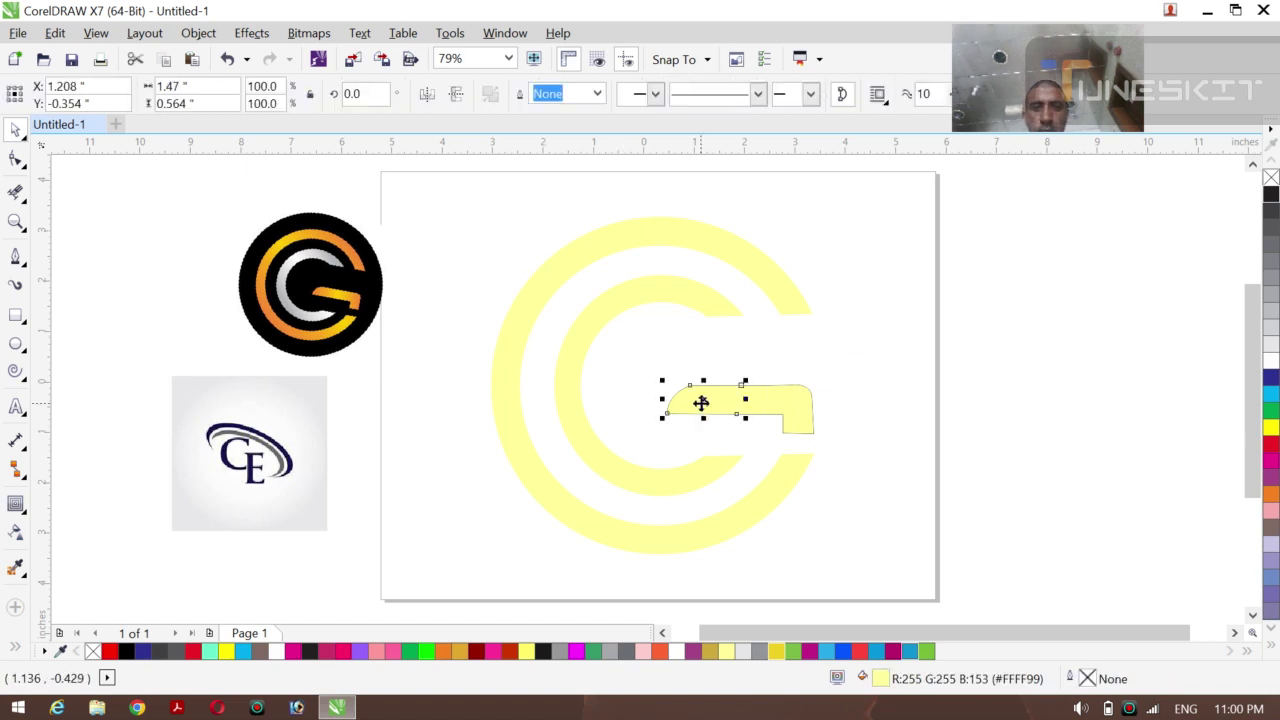
left_click(597, 93)
left_click(572, 124)
left_click(544, 237)
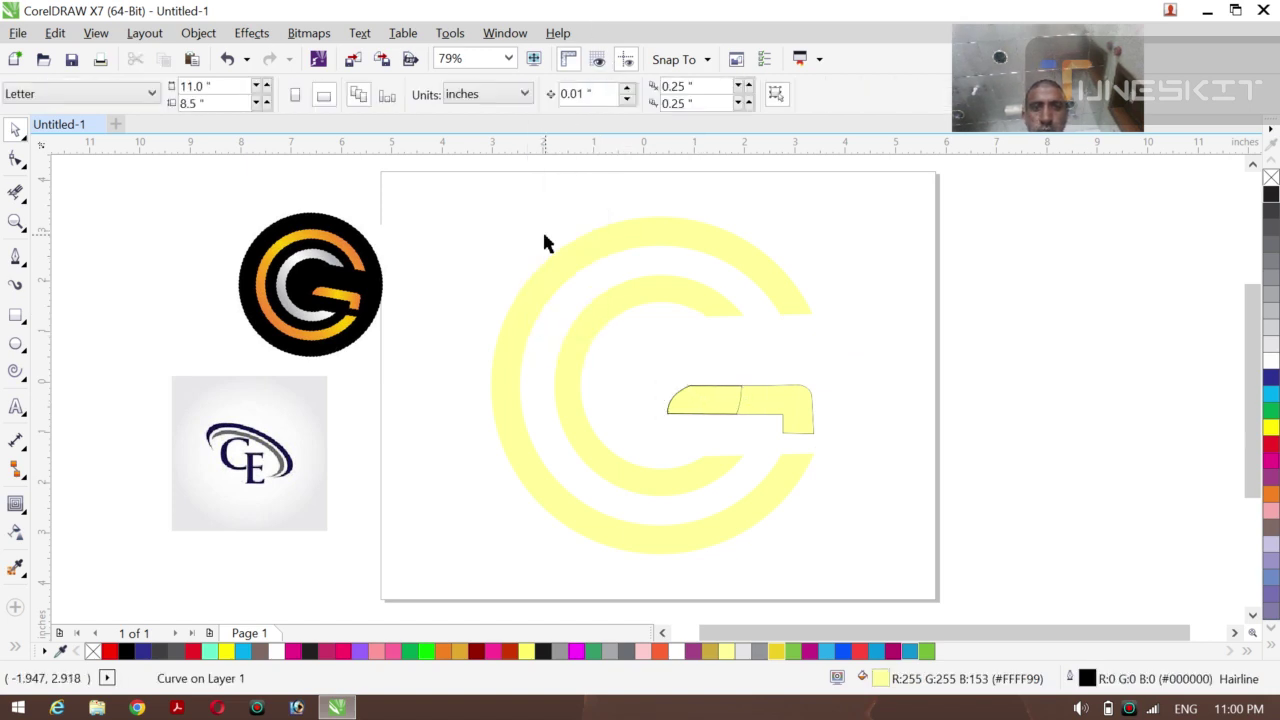
Remove the outline from all seven filled logo shapes
left_click_drag(447, 197, 840, 562)
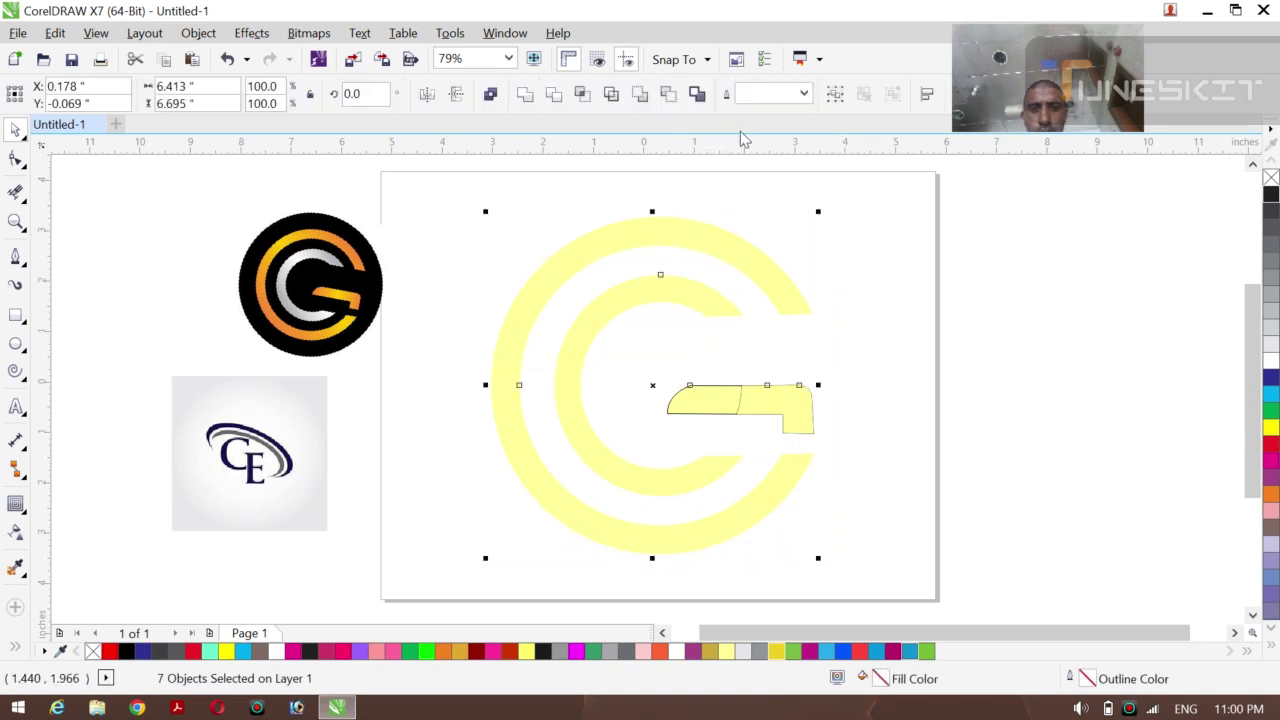
left_click(804, 94)
left_click(752, 104)
left_click(901, 406)
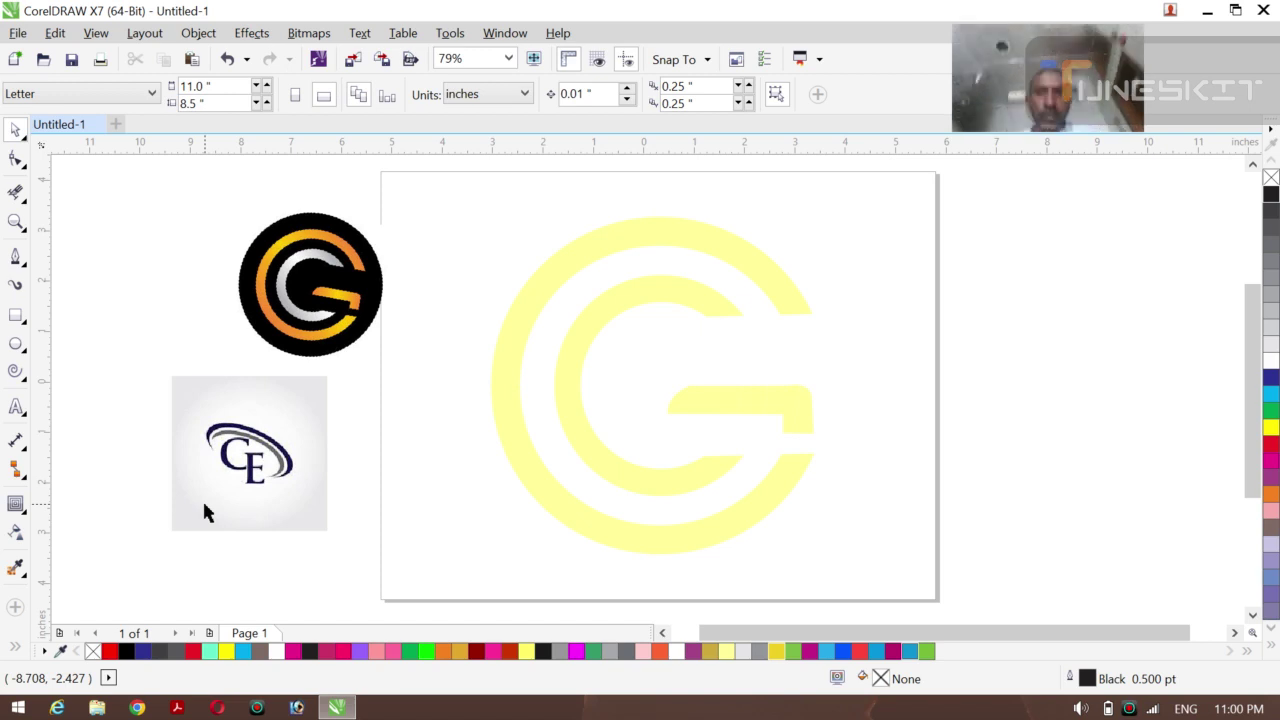
Sample the black from the circular logo image and apply it to two sections of the bar
left_click(16, 648)
left_click(46, 642)
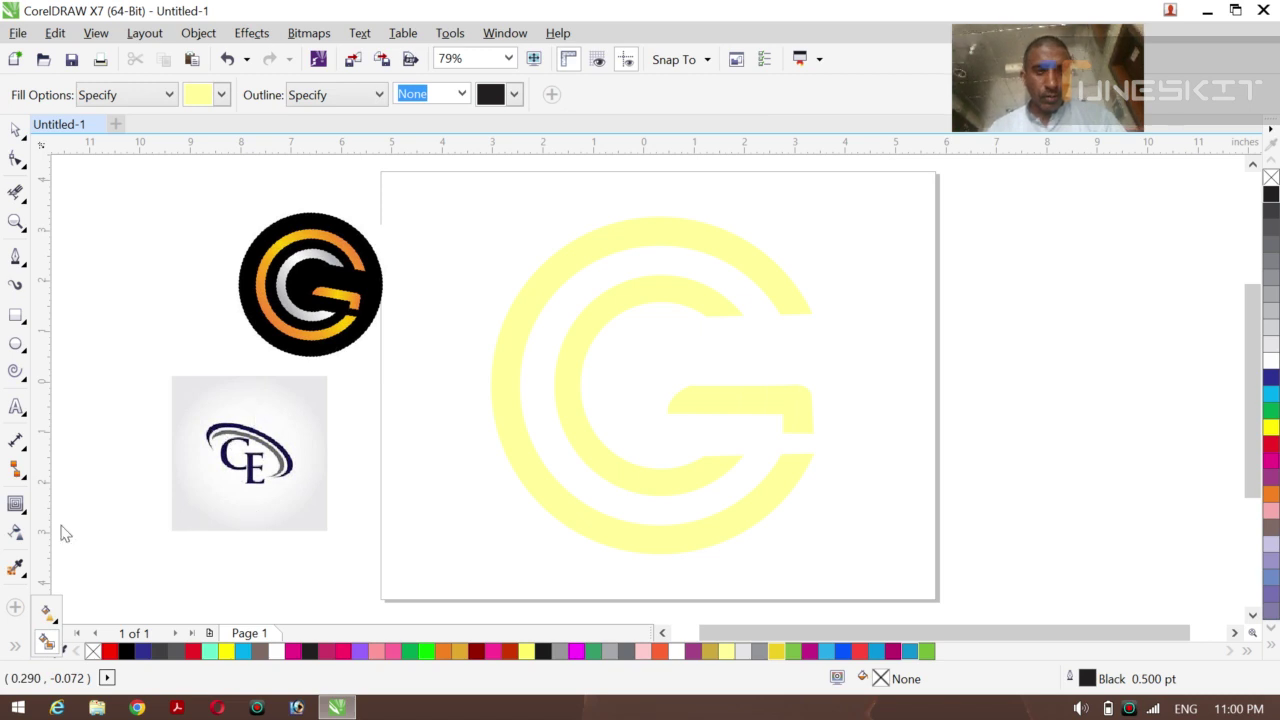
left_click(16, 569)
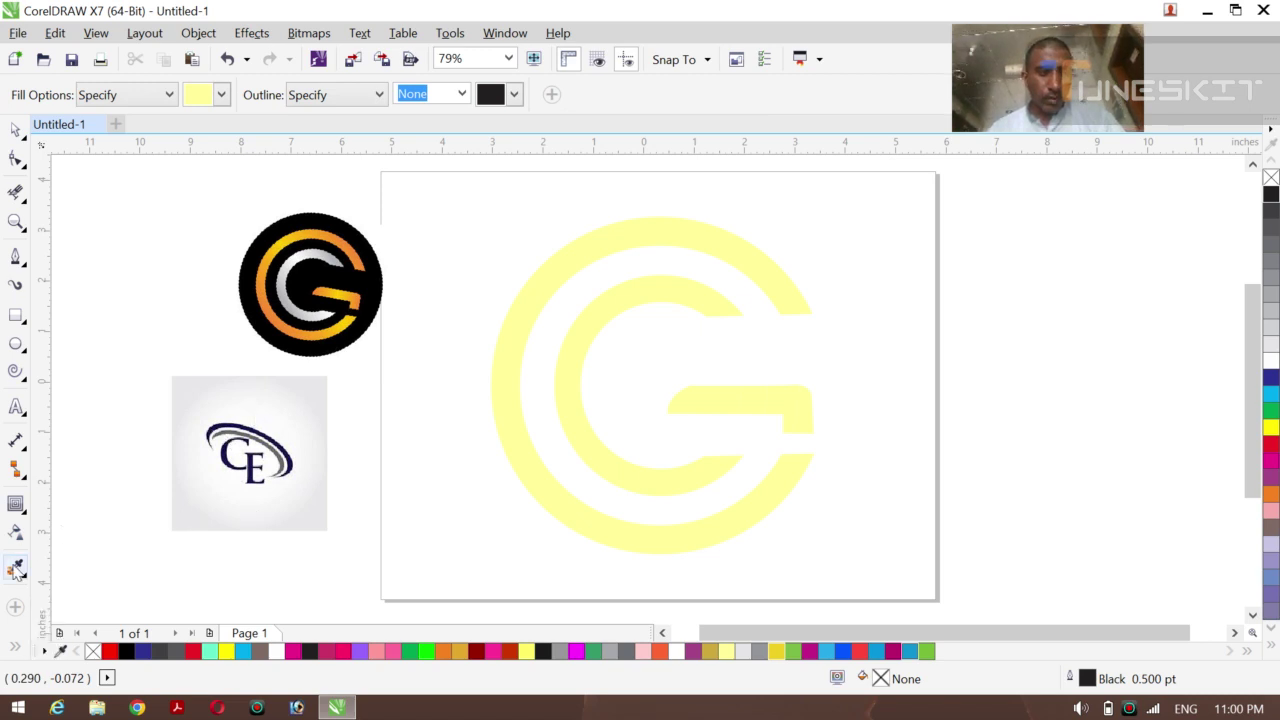
left_click(324, 292)
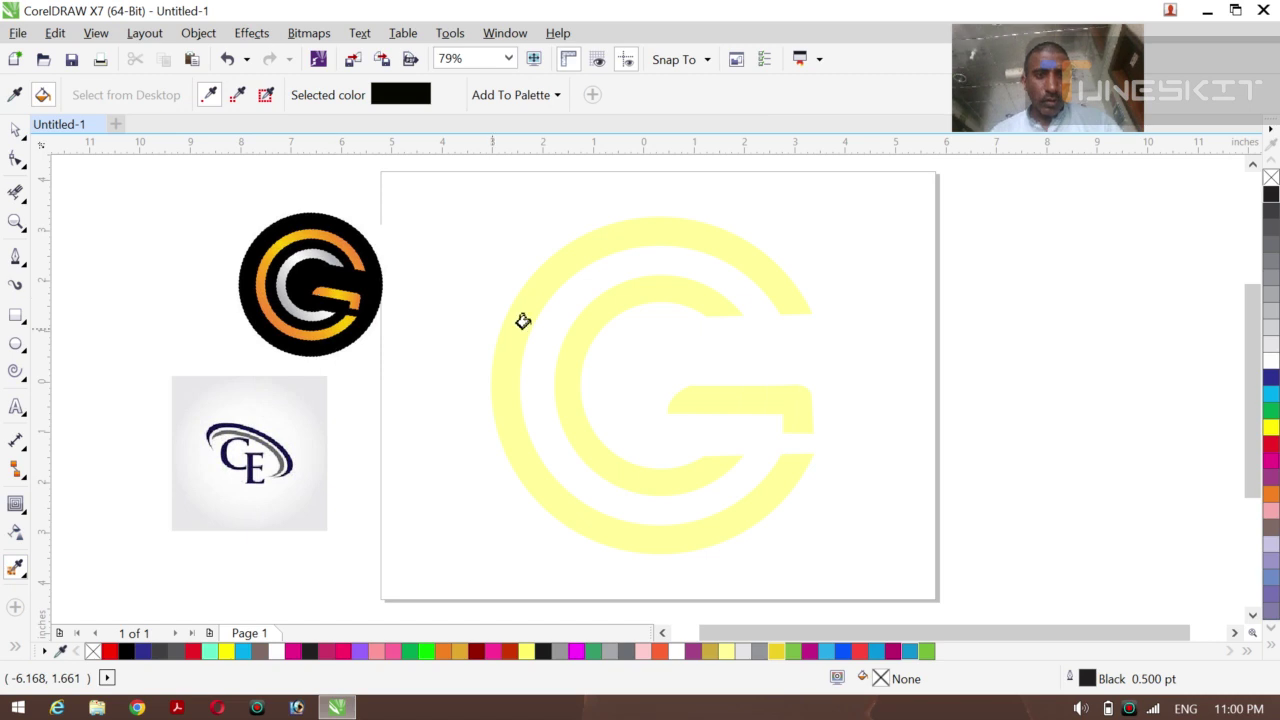
left_click(716, 402)
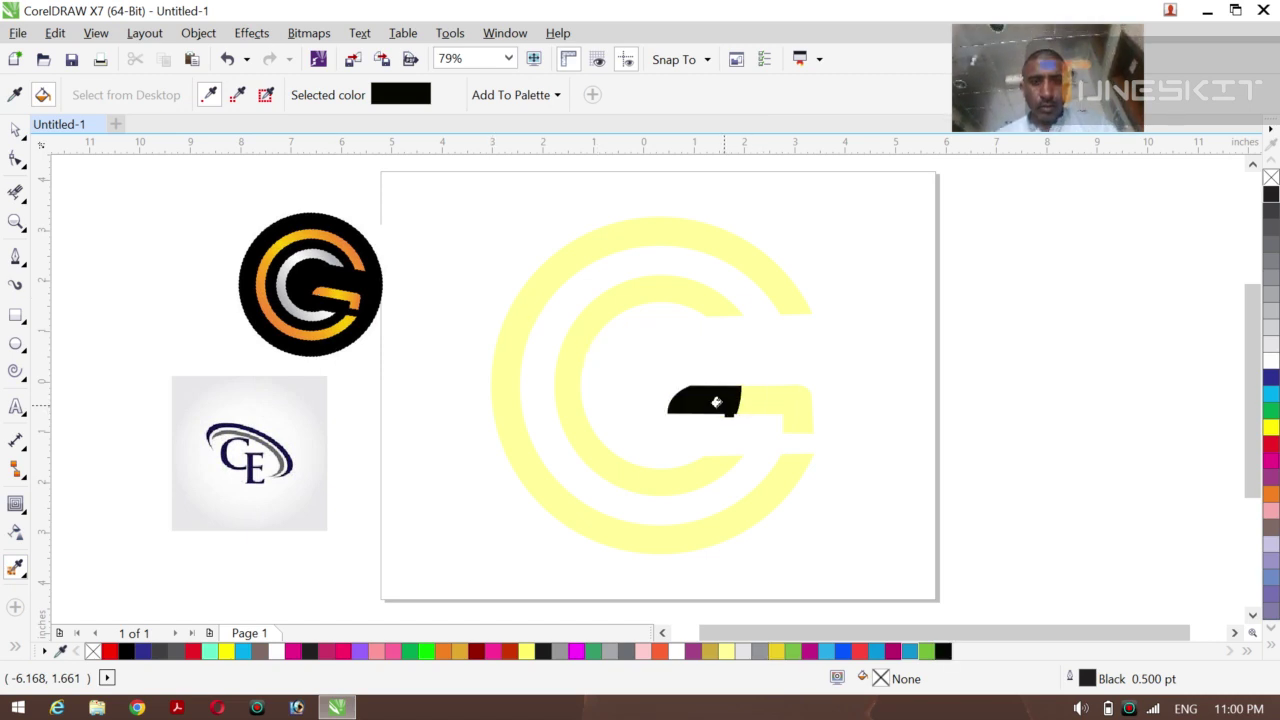
left_click(785, 415)
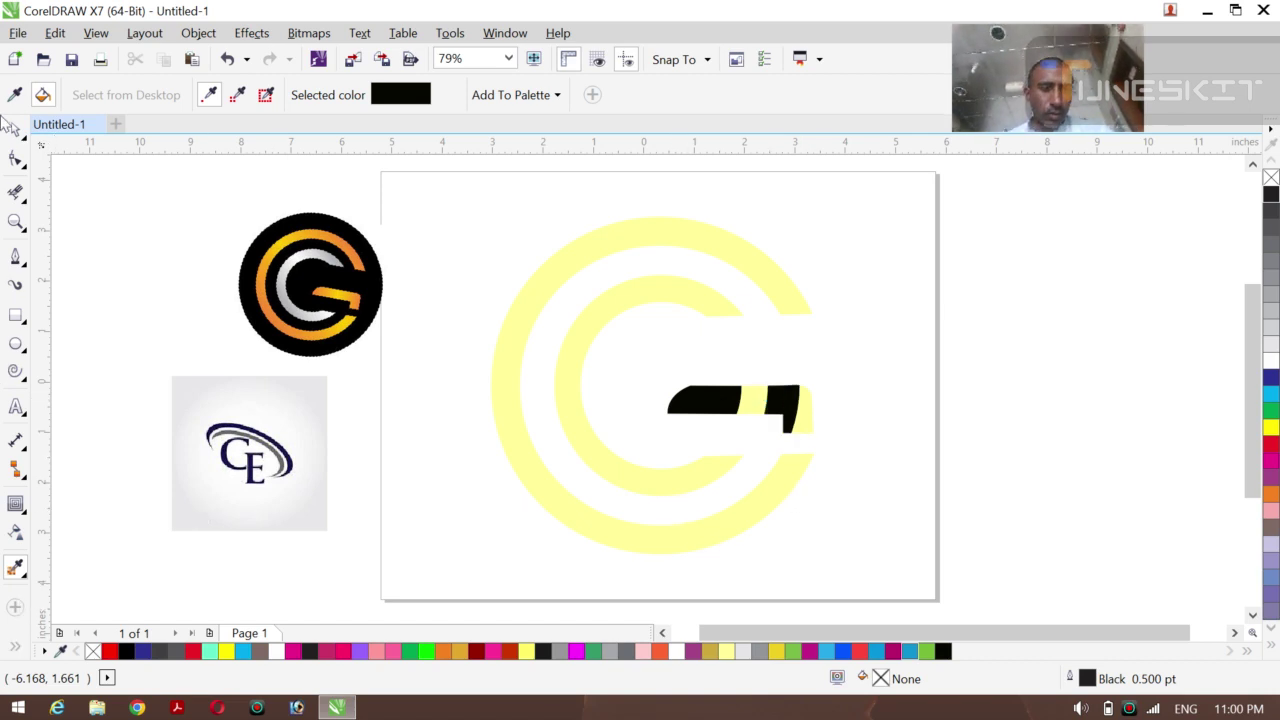
left_click(17, 133)
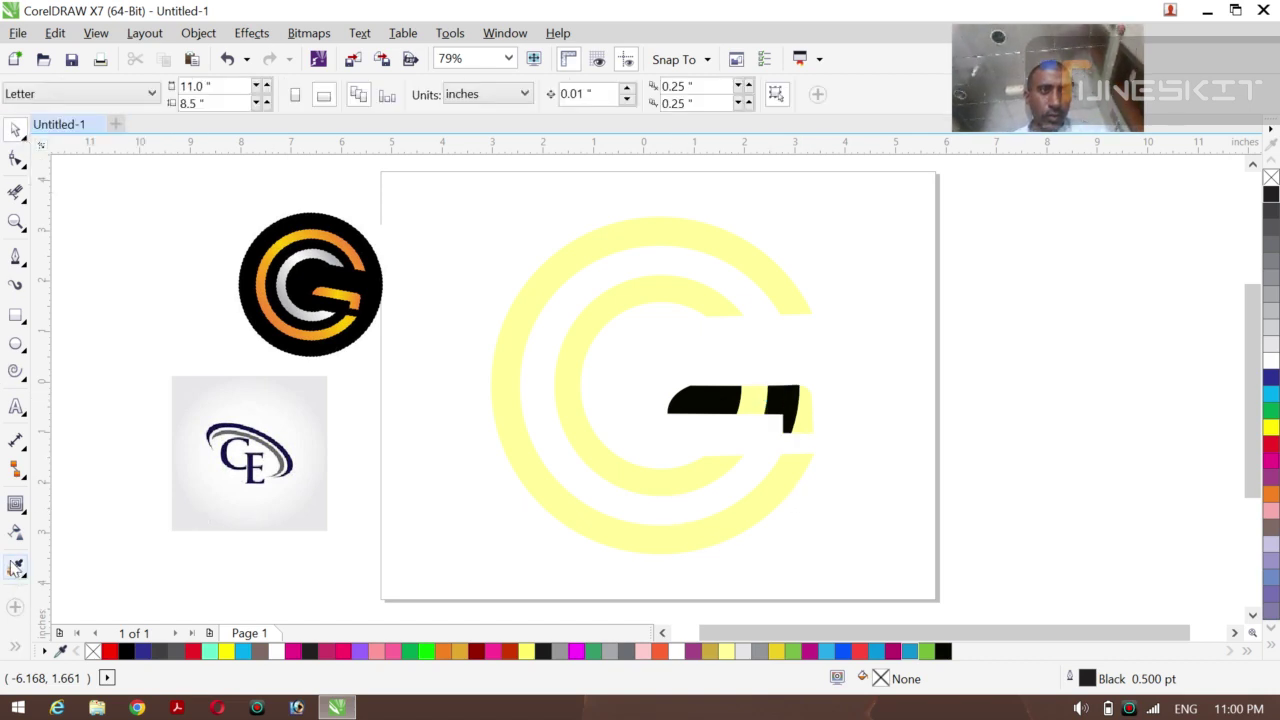
Sample the golden yellow from the circular logo image and apply it to every section of the bar and the outer ring
left_click(17, 568)
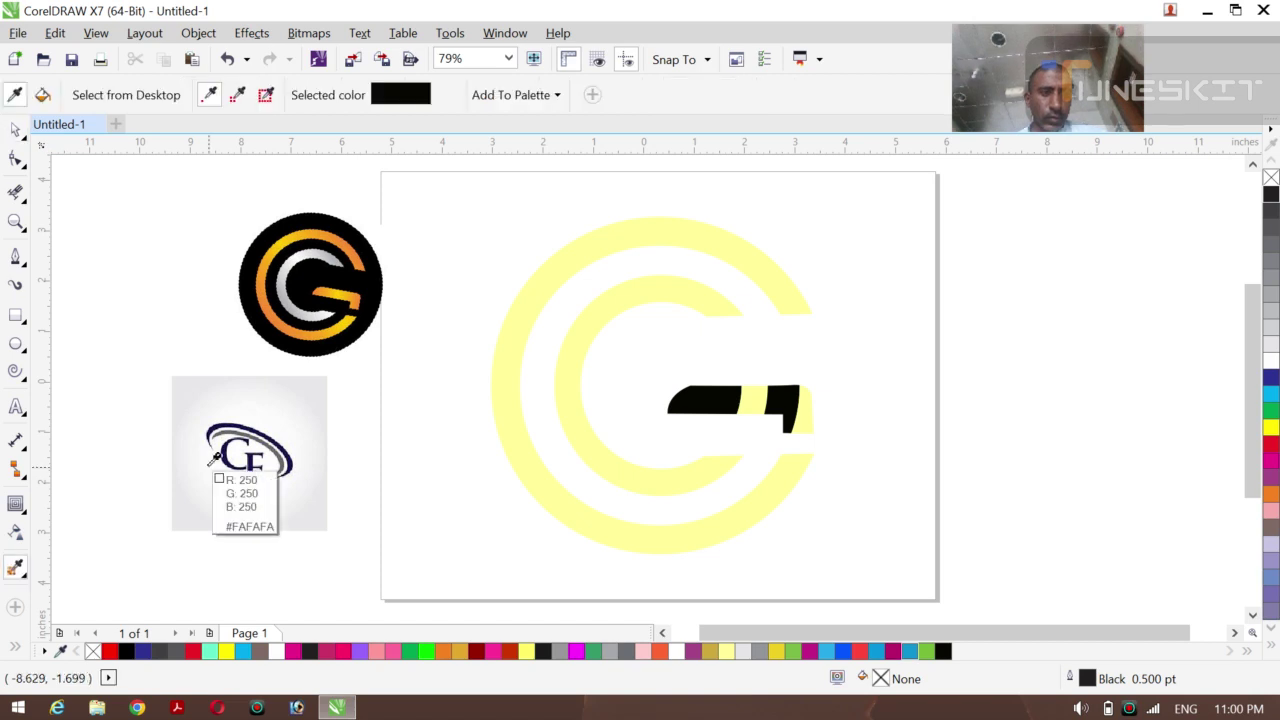
left_click(318, 293)
left_click(692, 398)
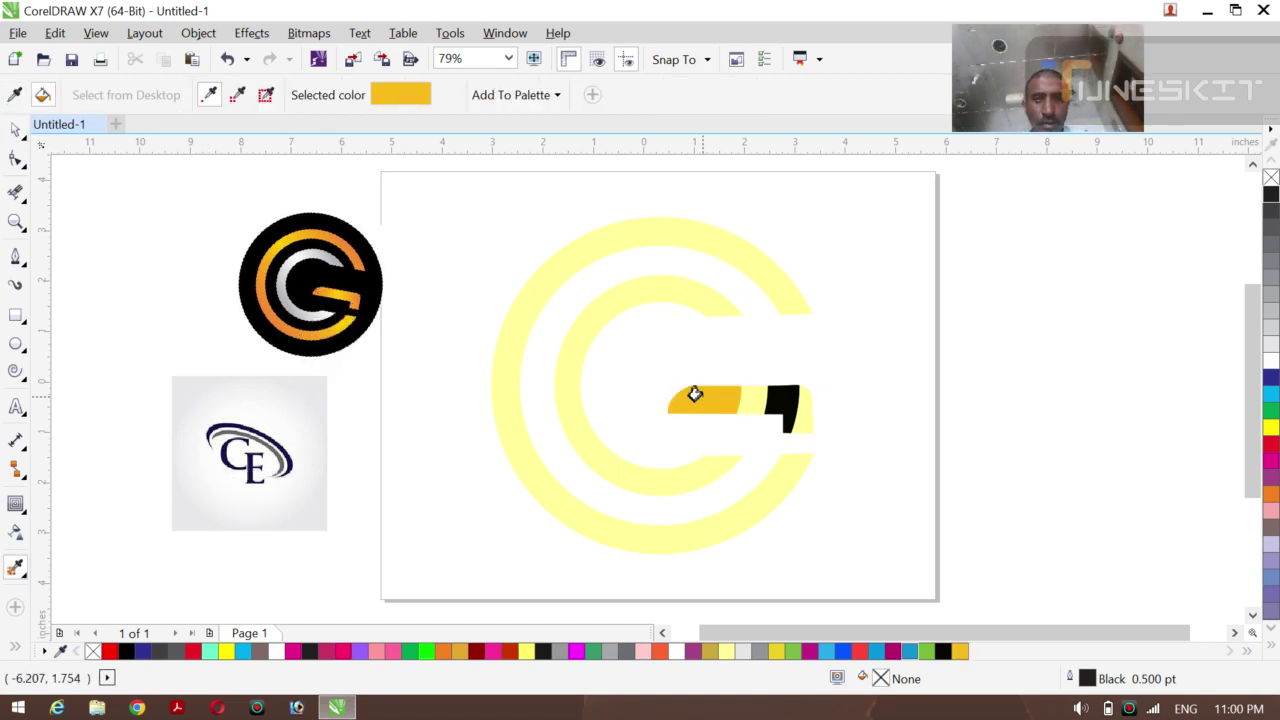
left_click(752, 400)
left_click(757, 402)
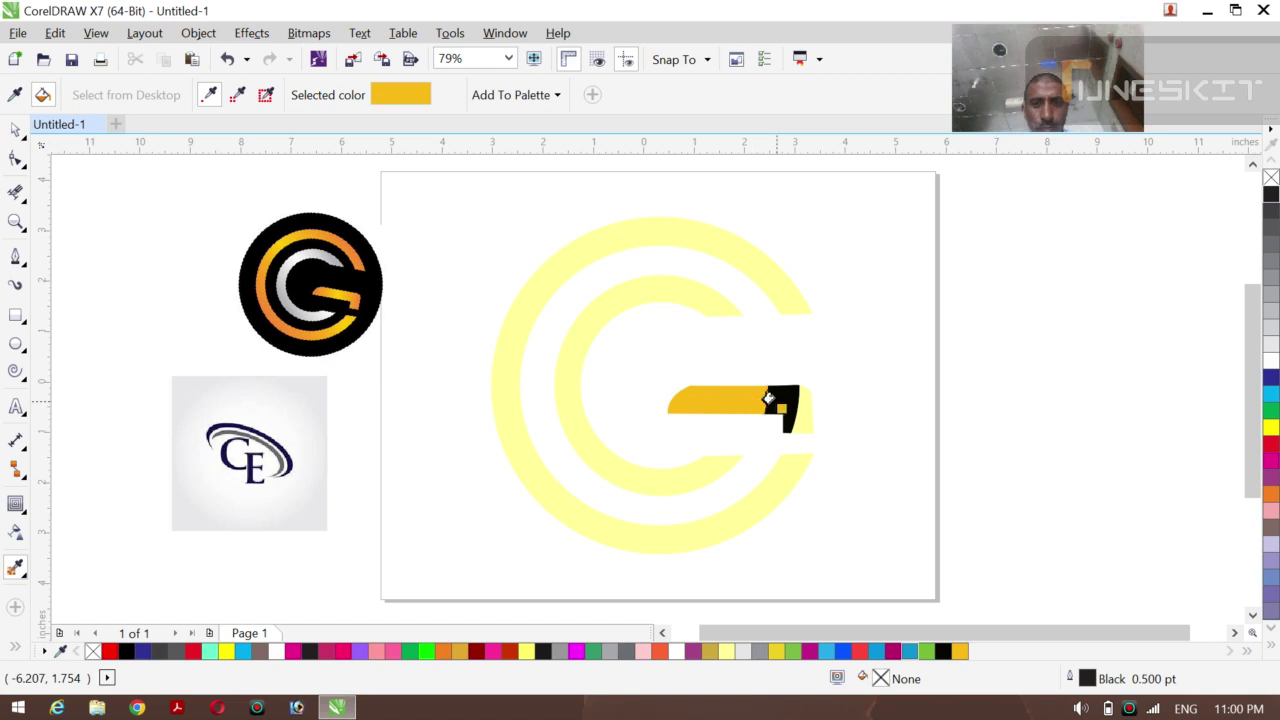
left_click(770, 399)
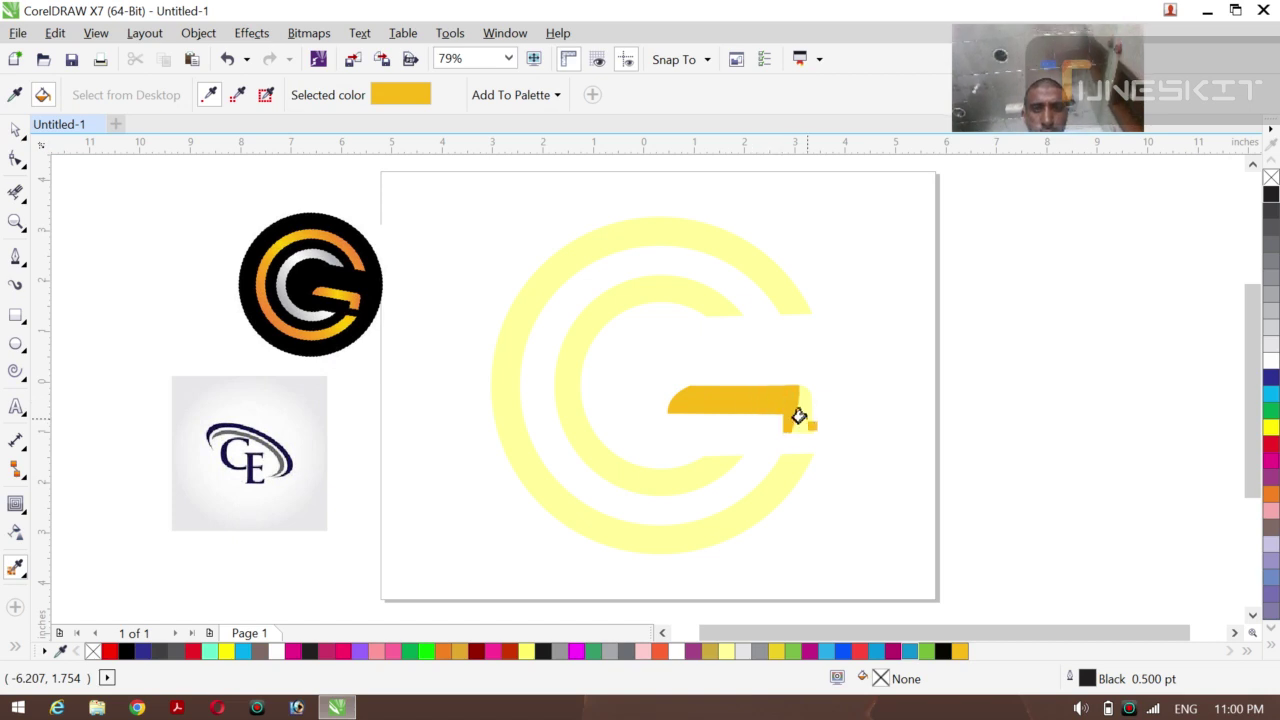
left_click(799, 416)
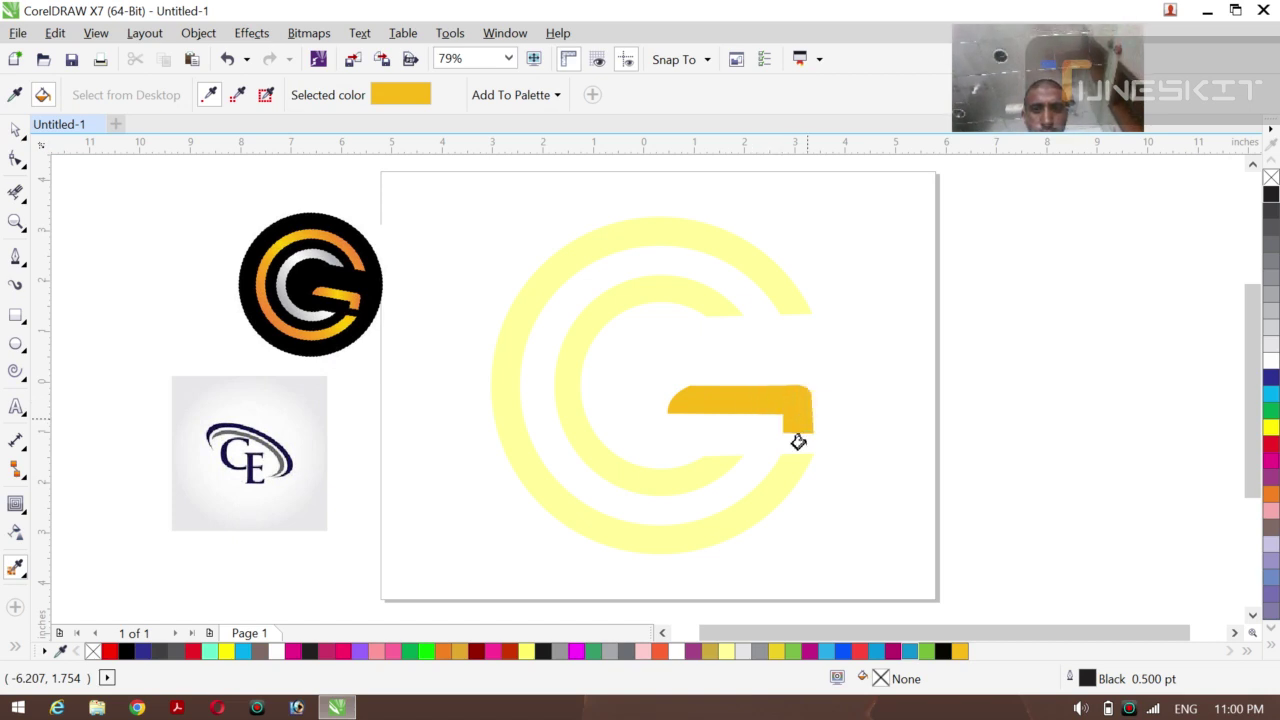
left_click(778, 489)
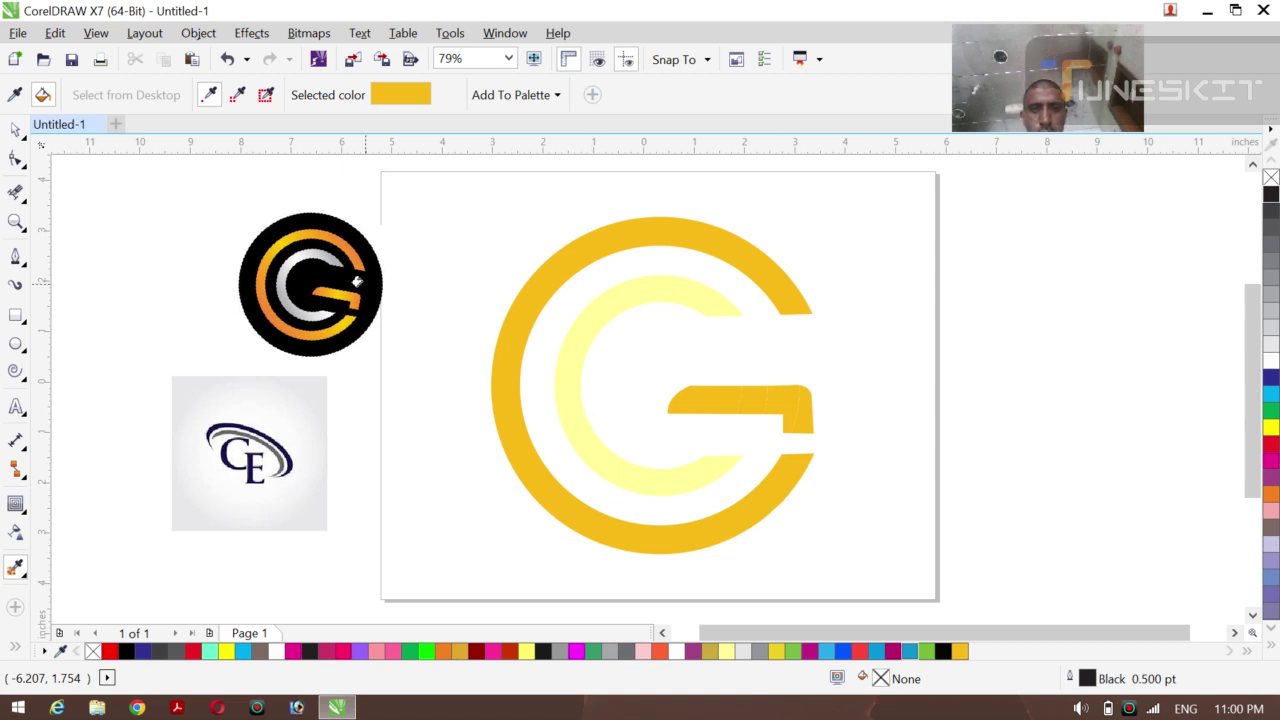
Sample the silver grey from the circular logo image and apply it to the inner ring
left_click(16, 130)
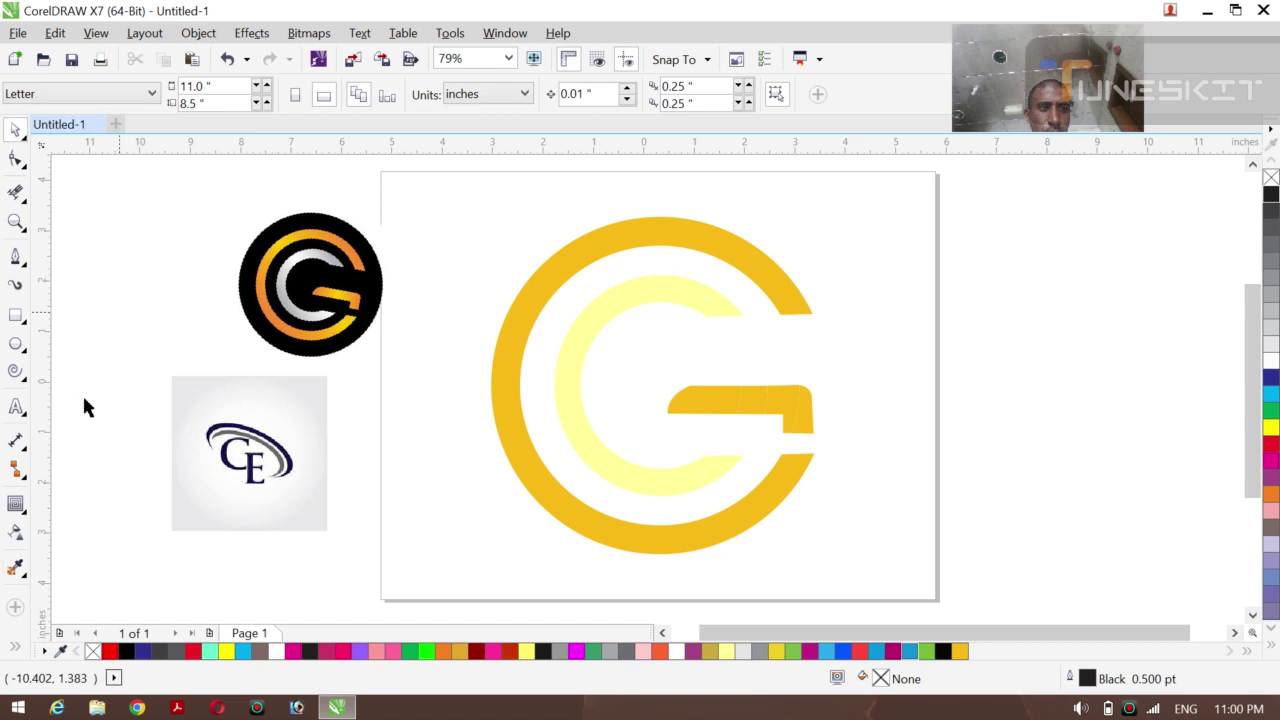
left_click(16, 568)
left_click(270, 277)
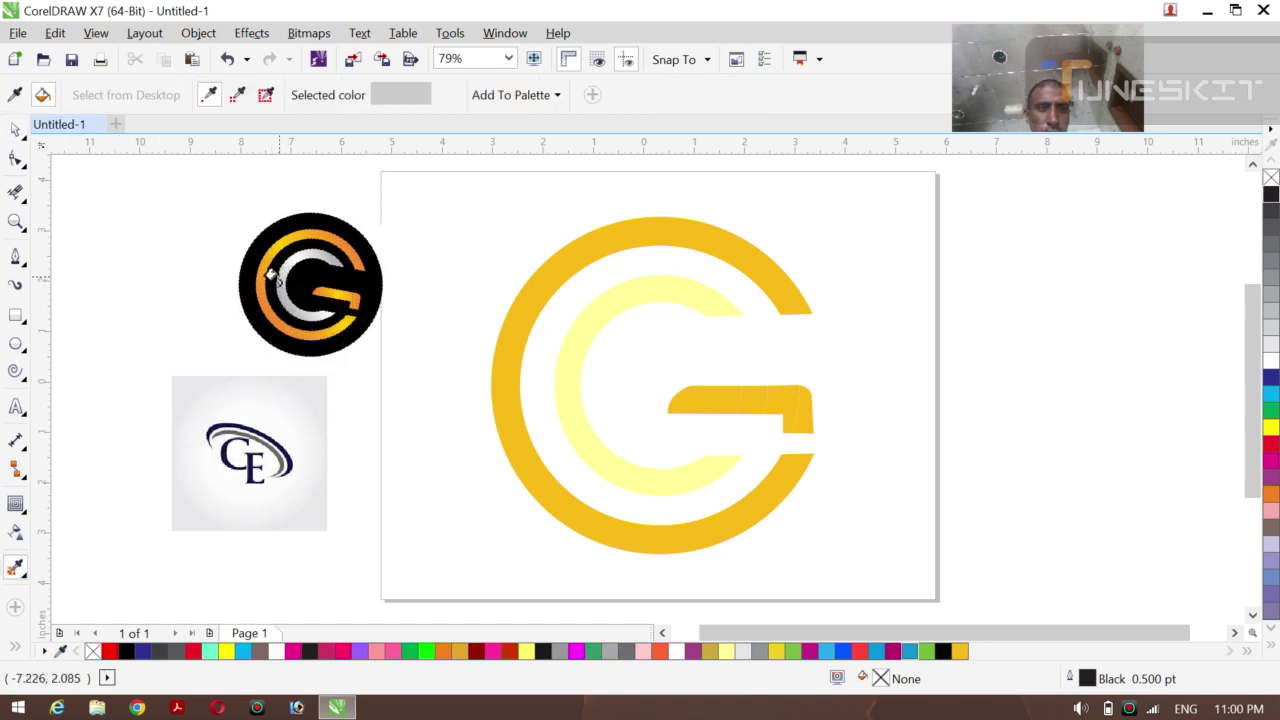
left_click(580, 333)
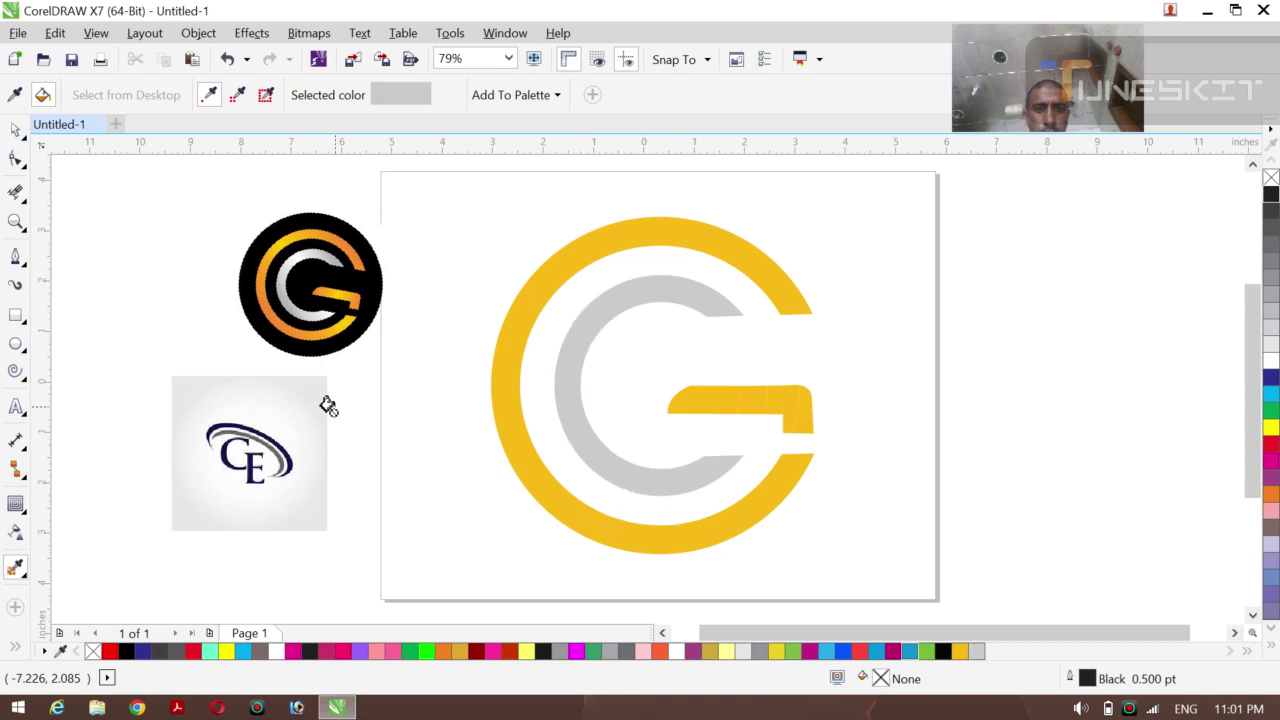
Weld the five bar sections into a single shape and fill it with the sampled golden yellow
left_click(25, 141)
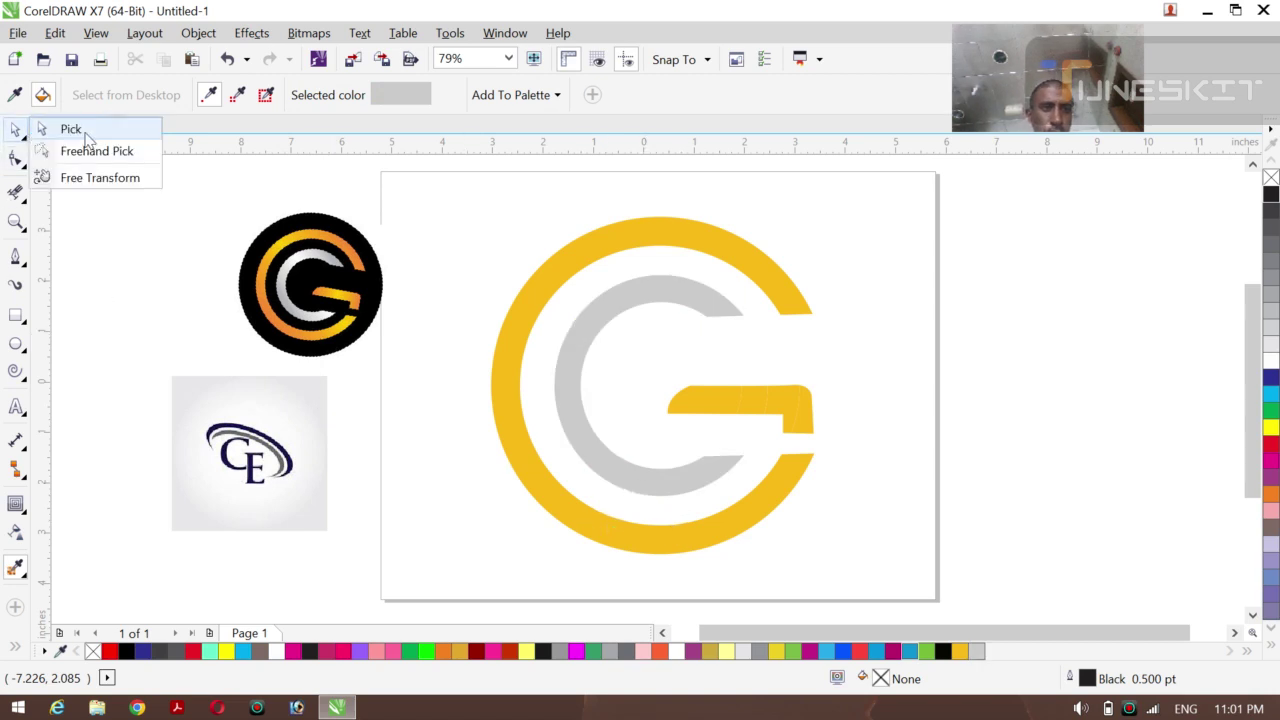
left_click(86, 135)
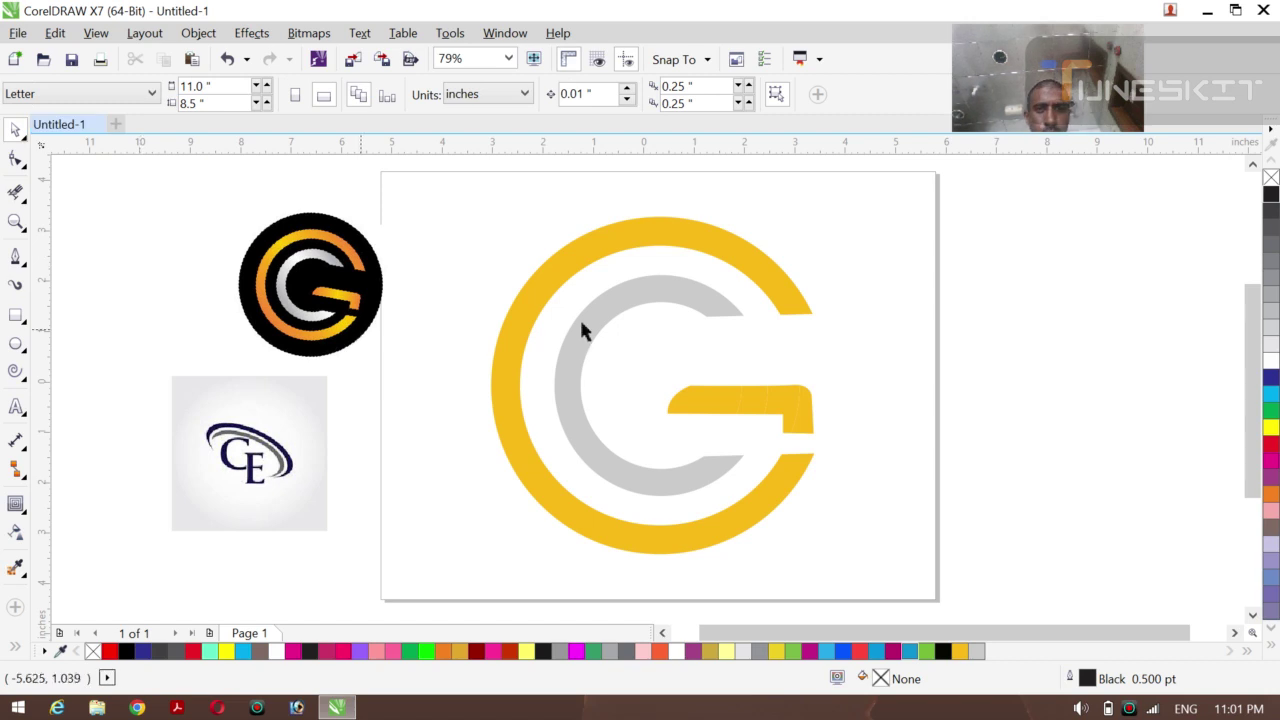
left_click_drag(967, 358, 657, 443)
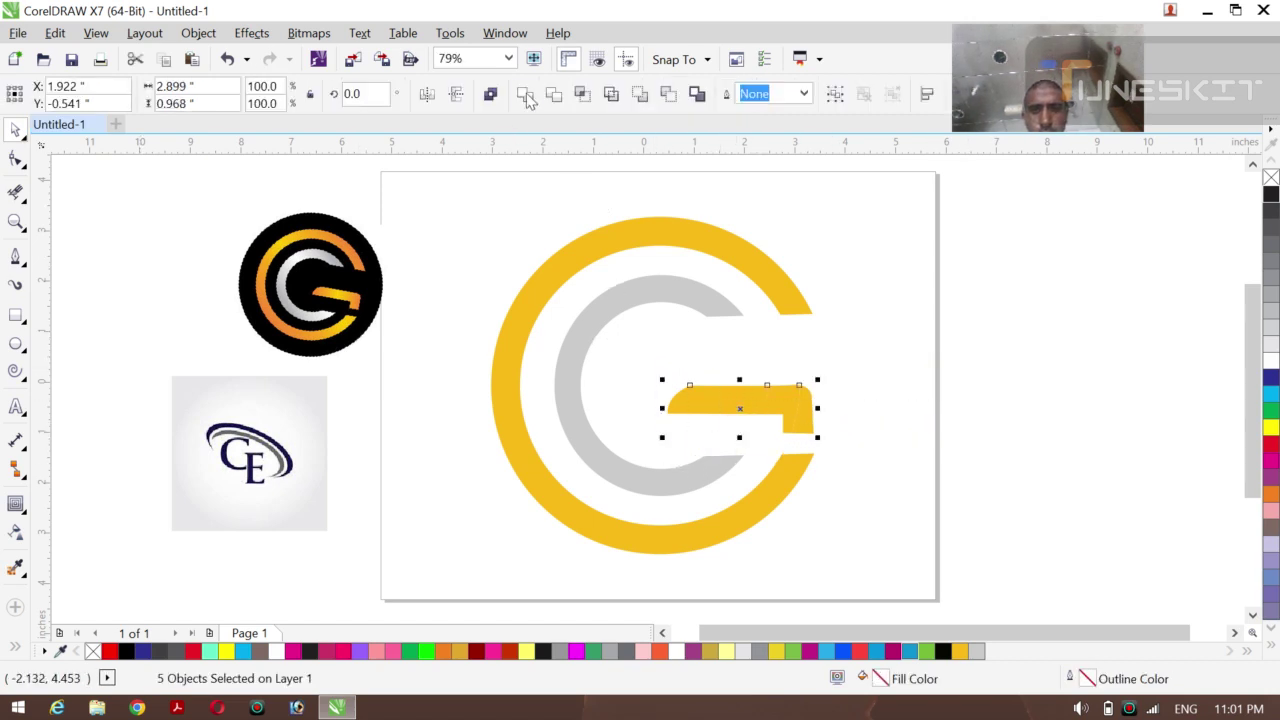
left_click(525, 95)
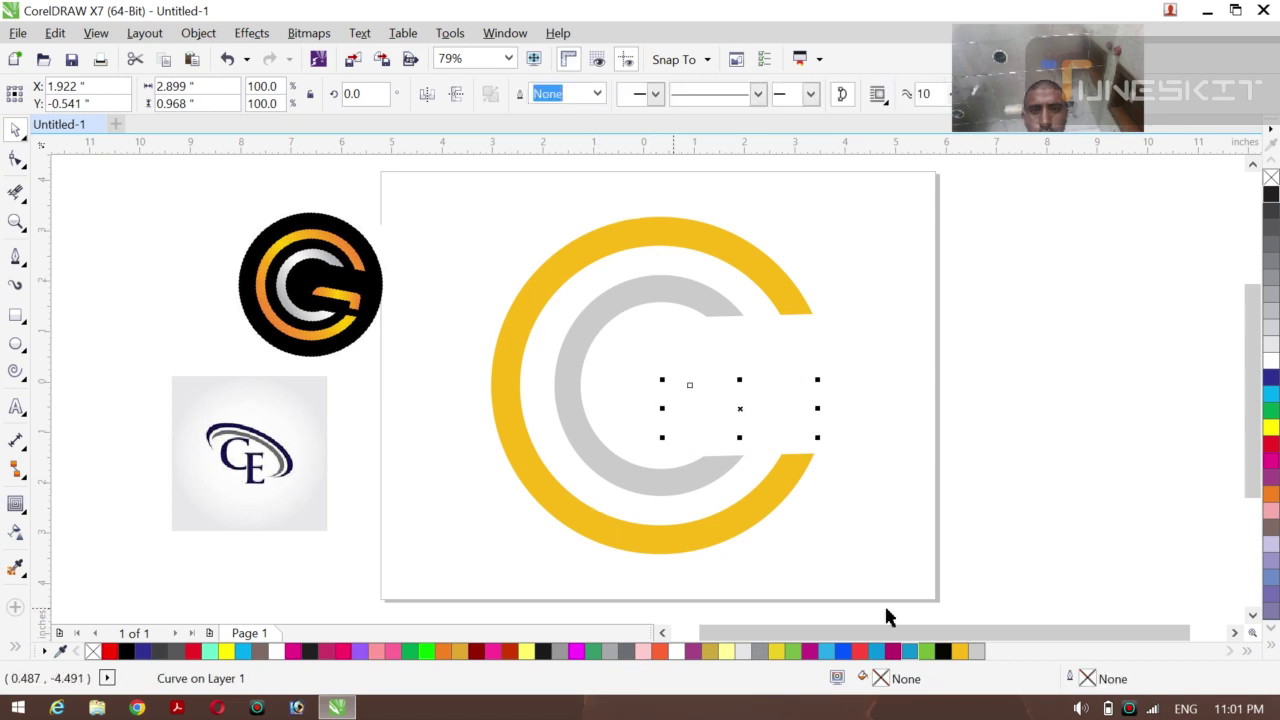
left_click(955, 652)
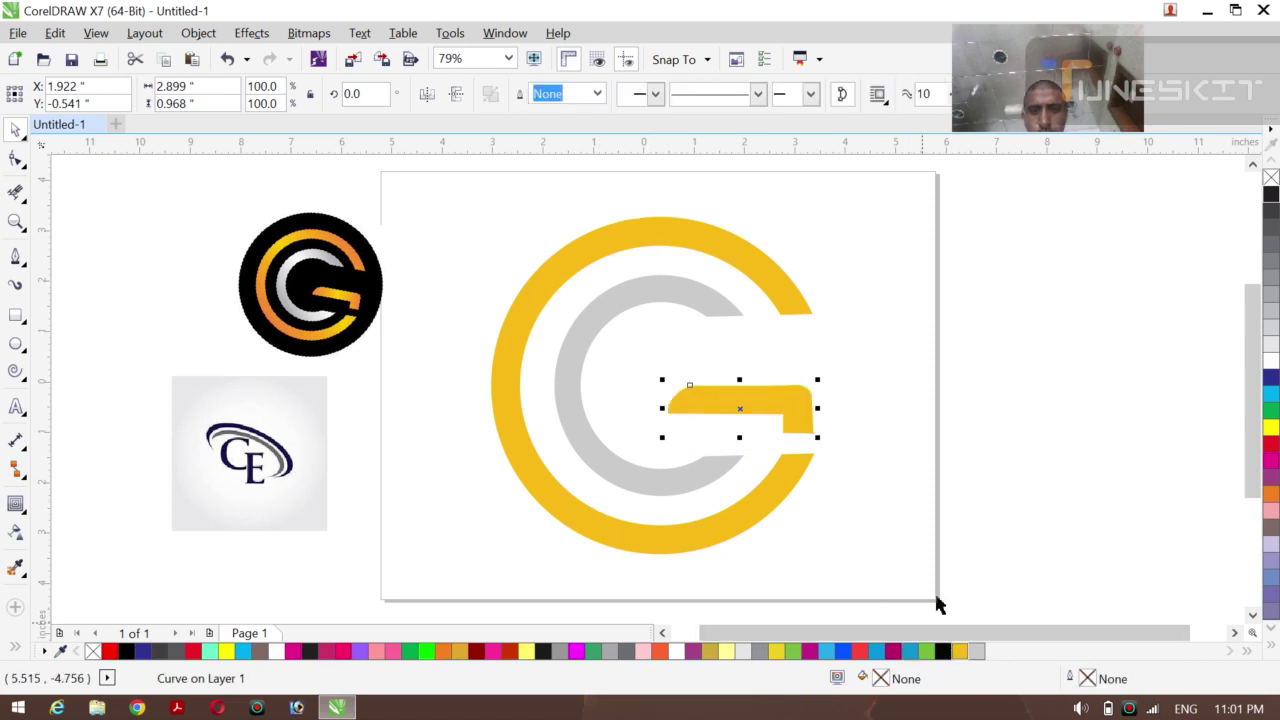
left_click(1064, 502)
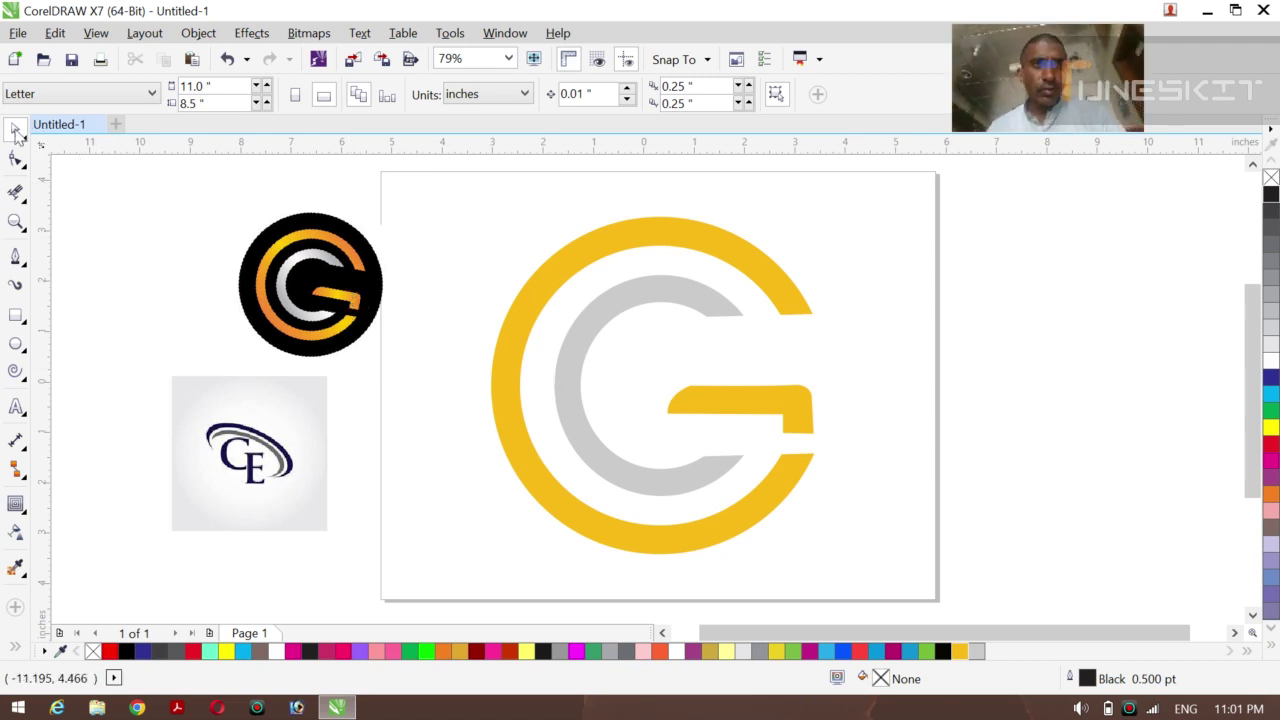
Scale the three logo shapes down together to about 4.4 × 4.6 inches and move them slightly up the page
left_click(24, 140)
left_click(60, 127)
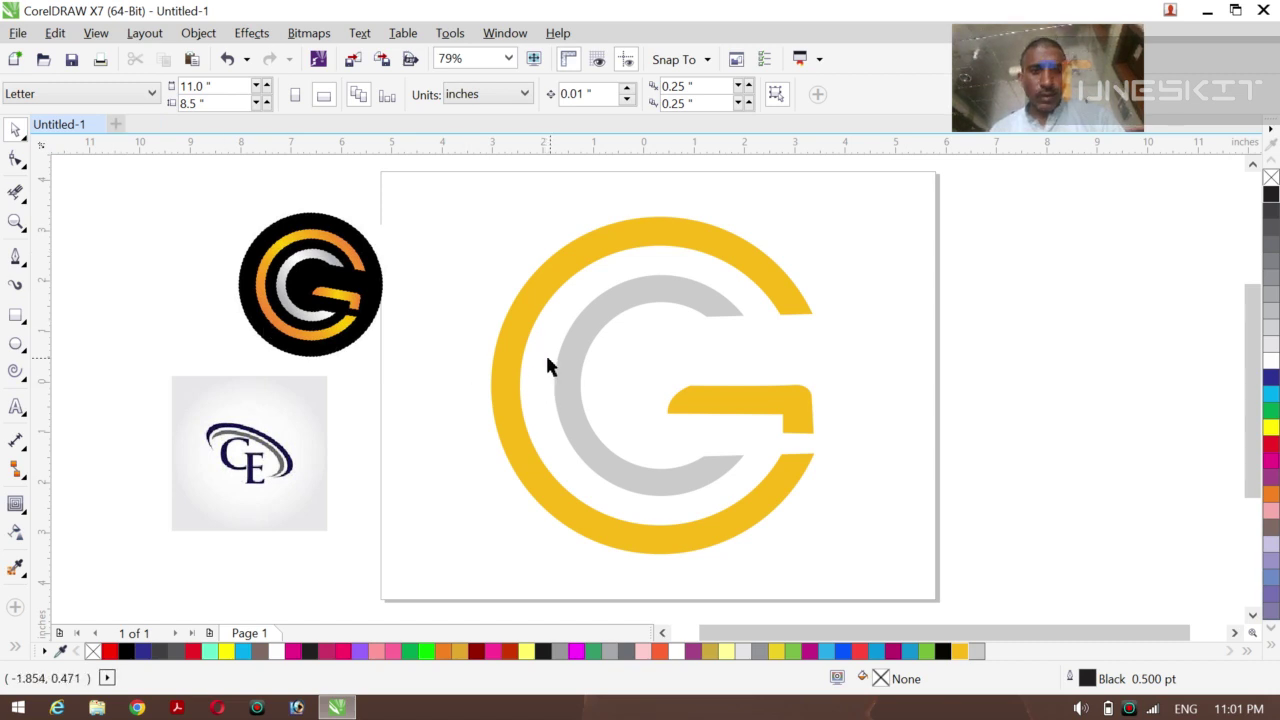
left_click_drag(429, 167, 766, 504)
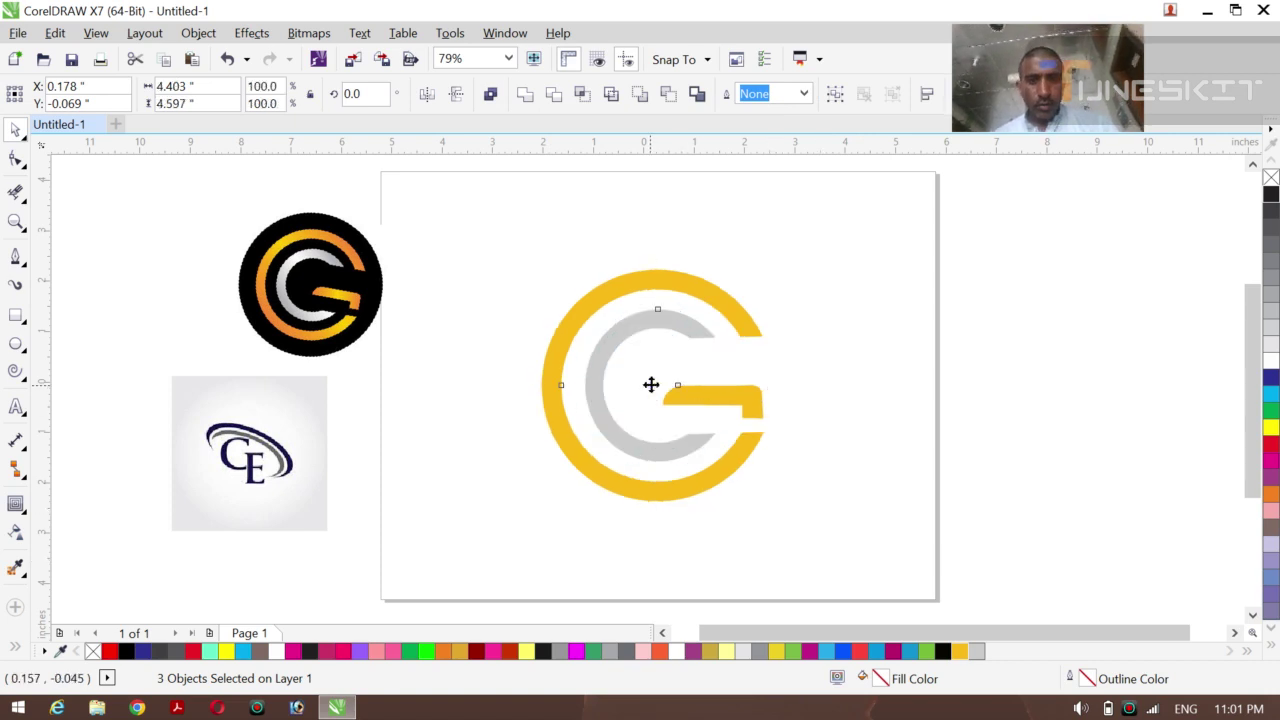
left_click_drag(651, 385, 657, 350)
left_click(835, 349)
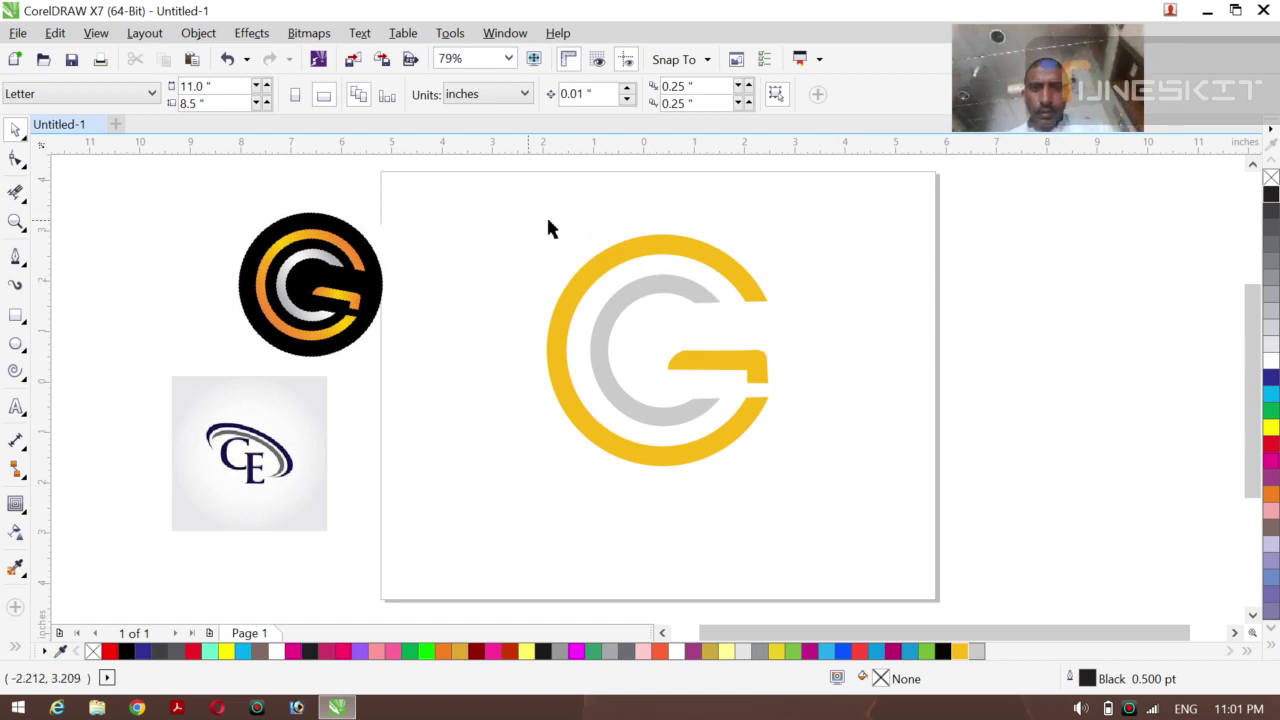
Group the outer ring, inner ring and bar, and move the group up to about X 0.3, Y 0.875 inches
left_click_drag(530, 220, 827, 557)
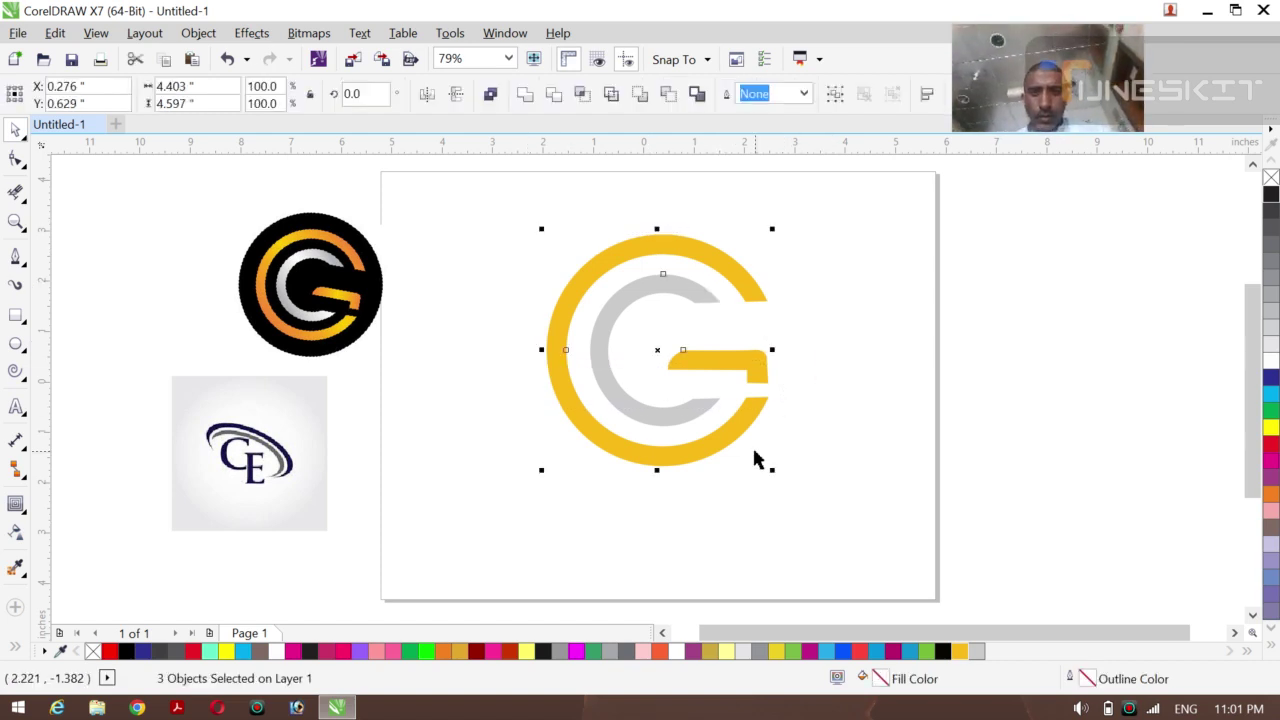
key("ctrl+g")
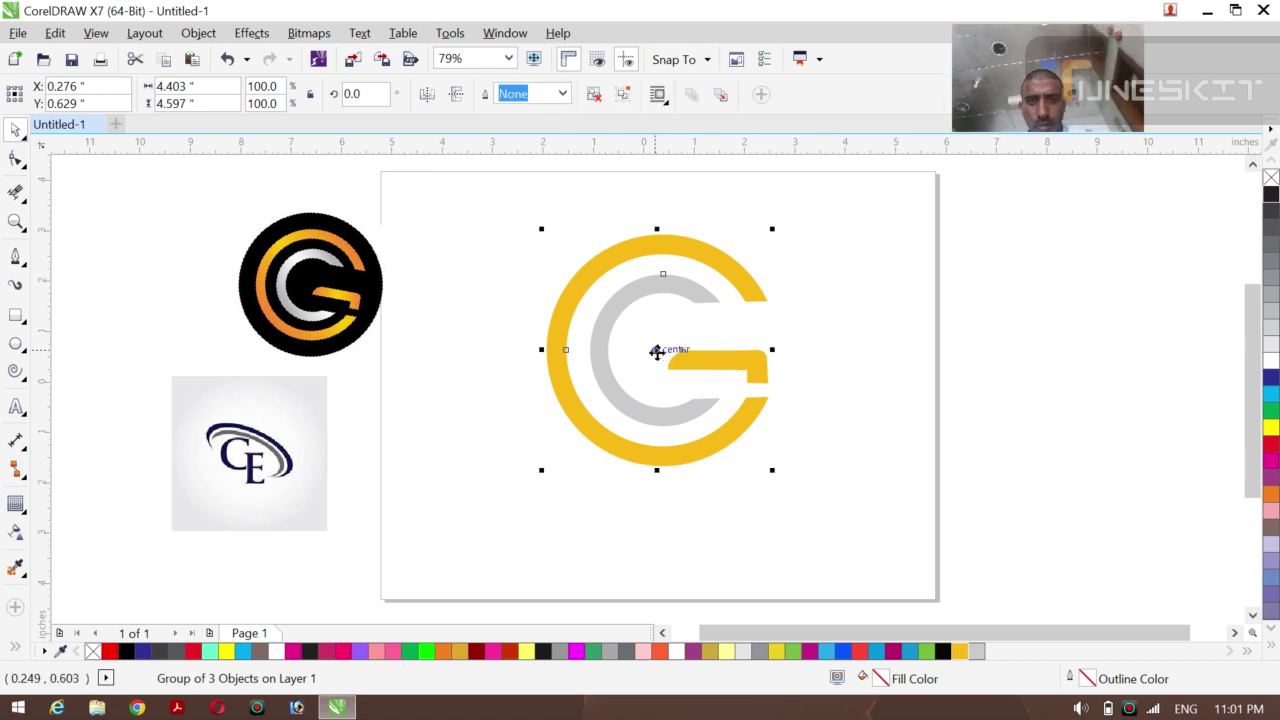
left_click_drag(657, 351, 659, 344)
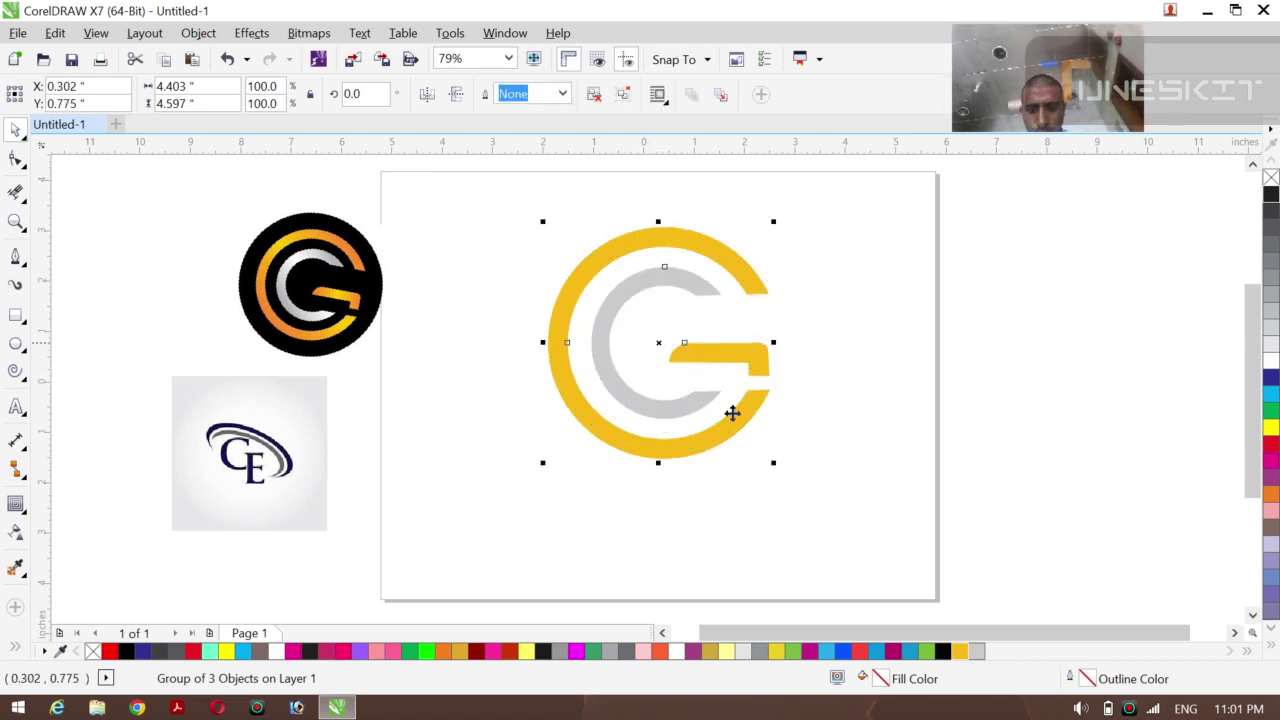
key("Up")
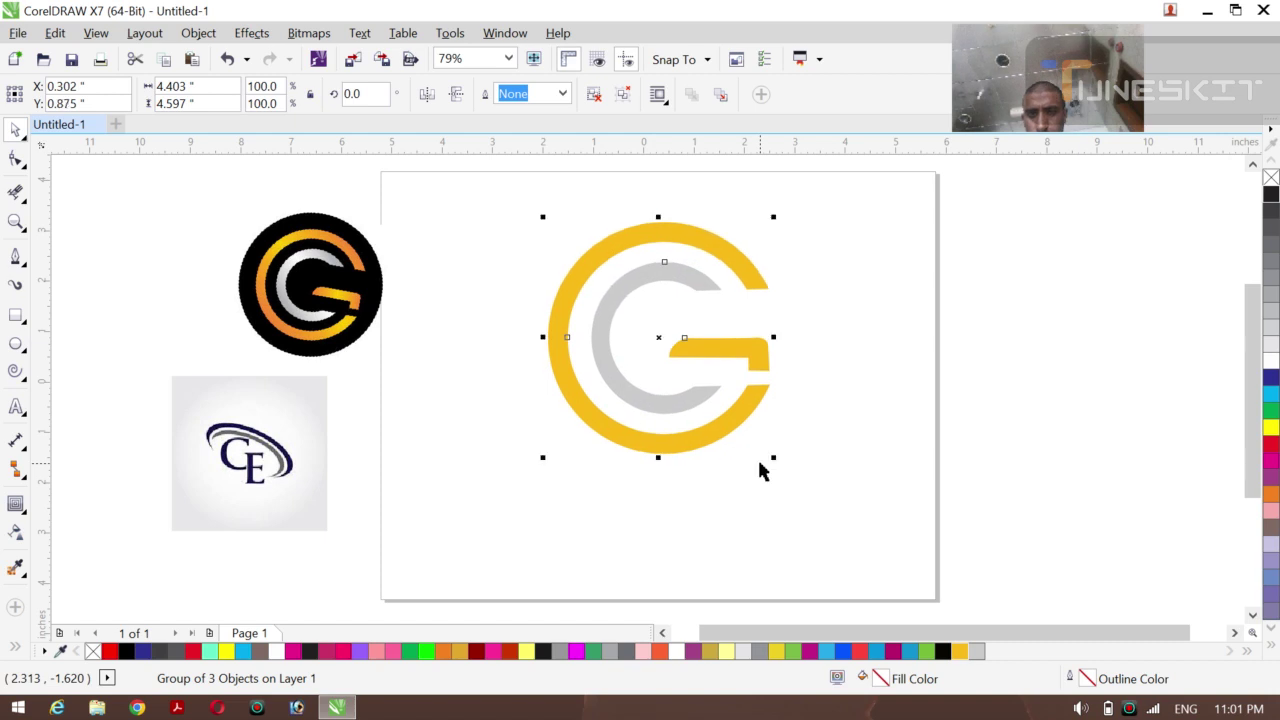
left_click(743, 552)
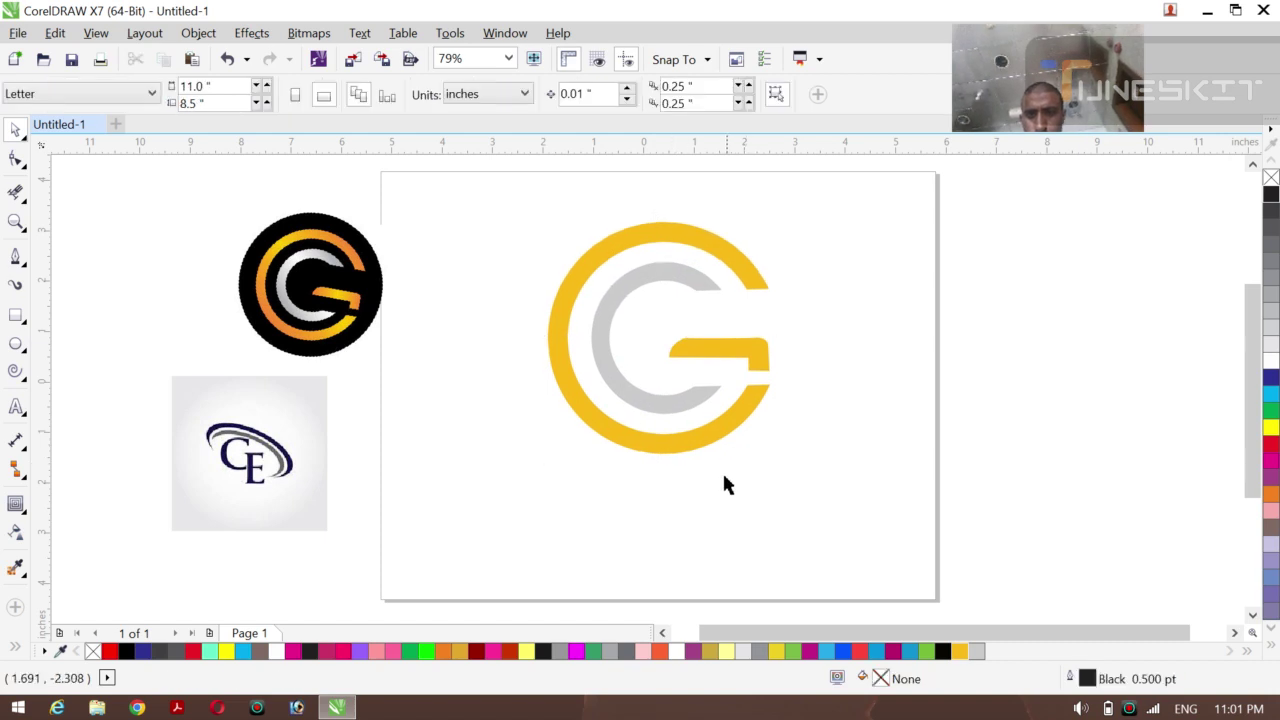
Duplicate the logo group with a slight offset up and to the right, and fill the rear copy black as a shadow
left_click(649, 314)
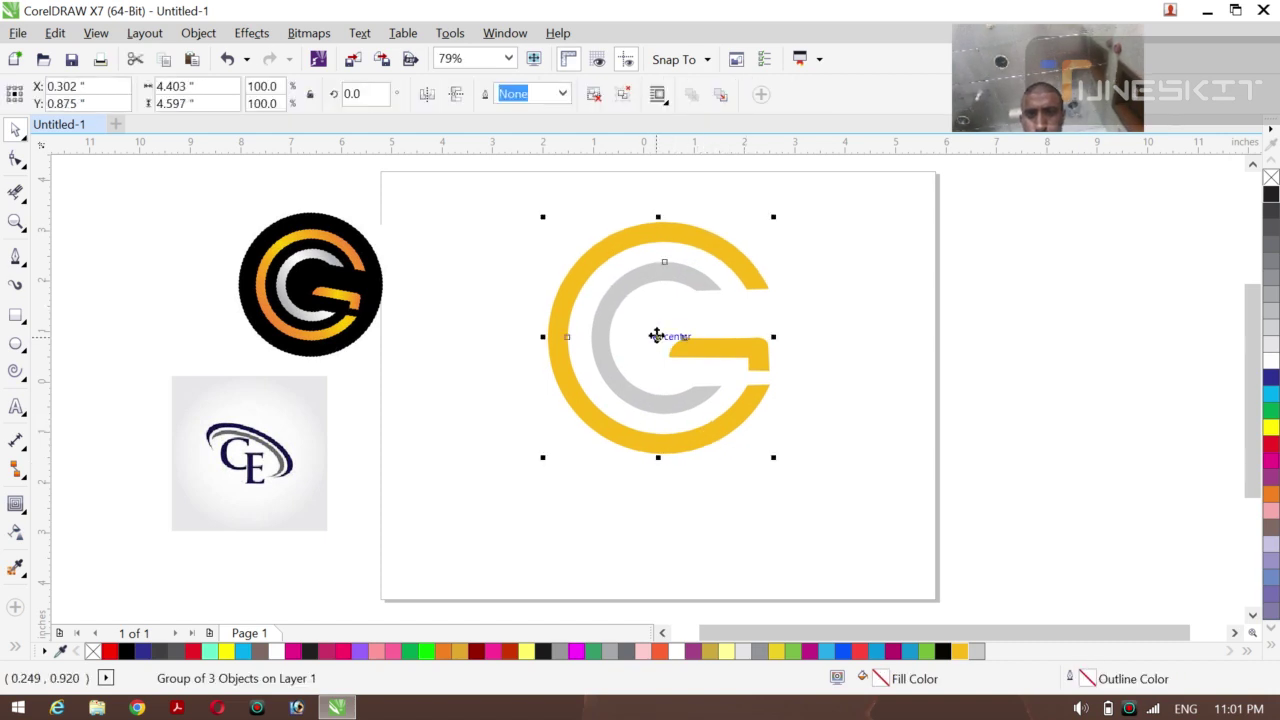
left_click_drag(654, 337, 698, 345)
left_click(731, 471)
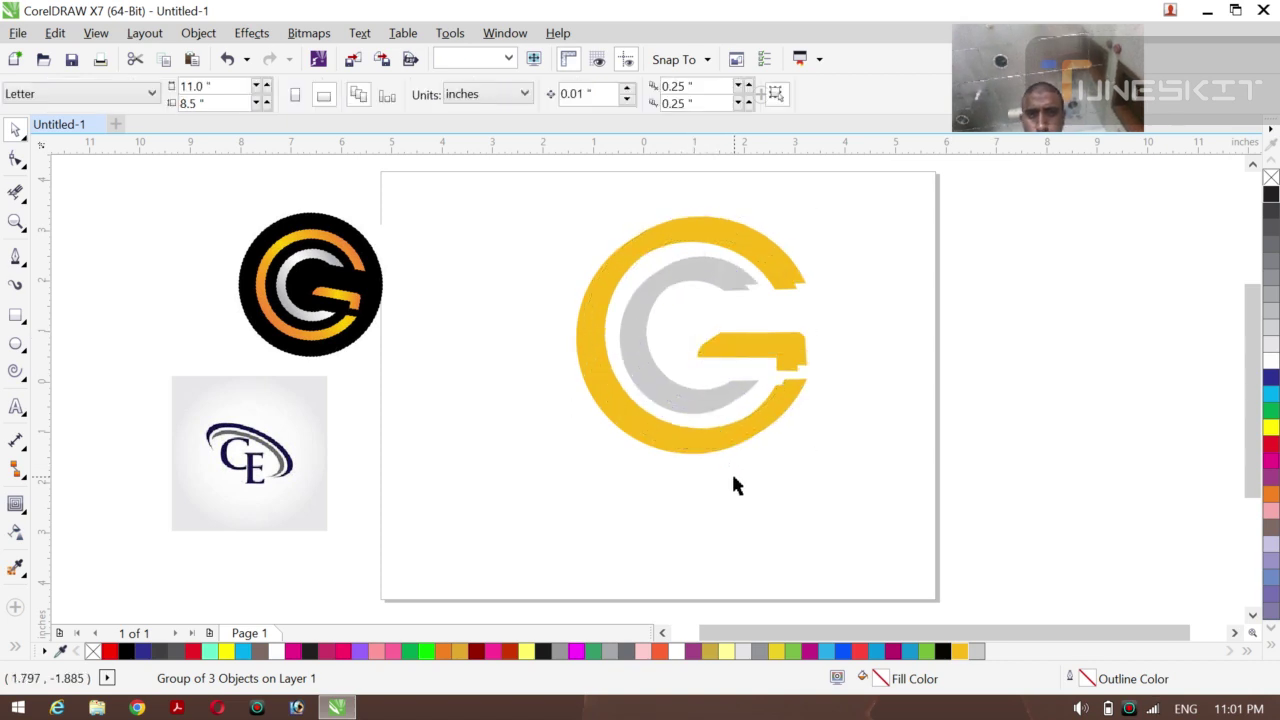
left_click(593, 402)
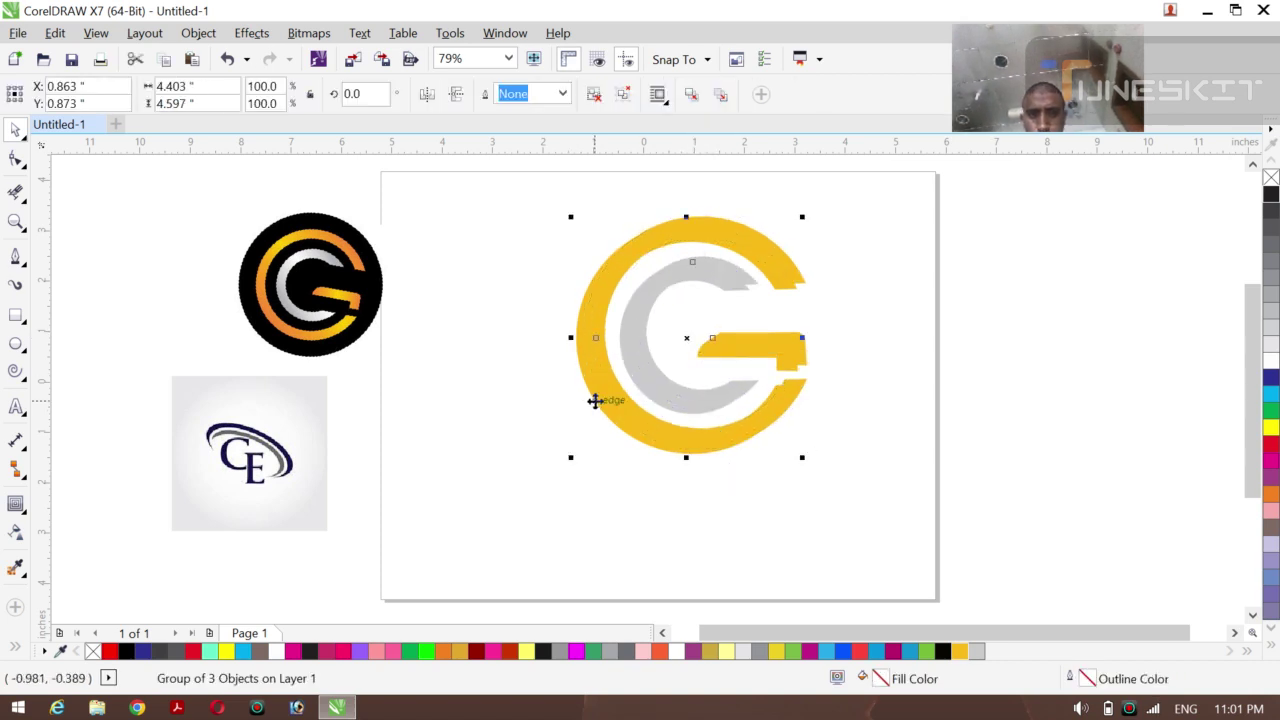
left_click(1270, 197)
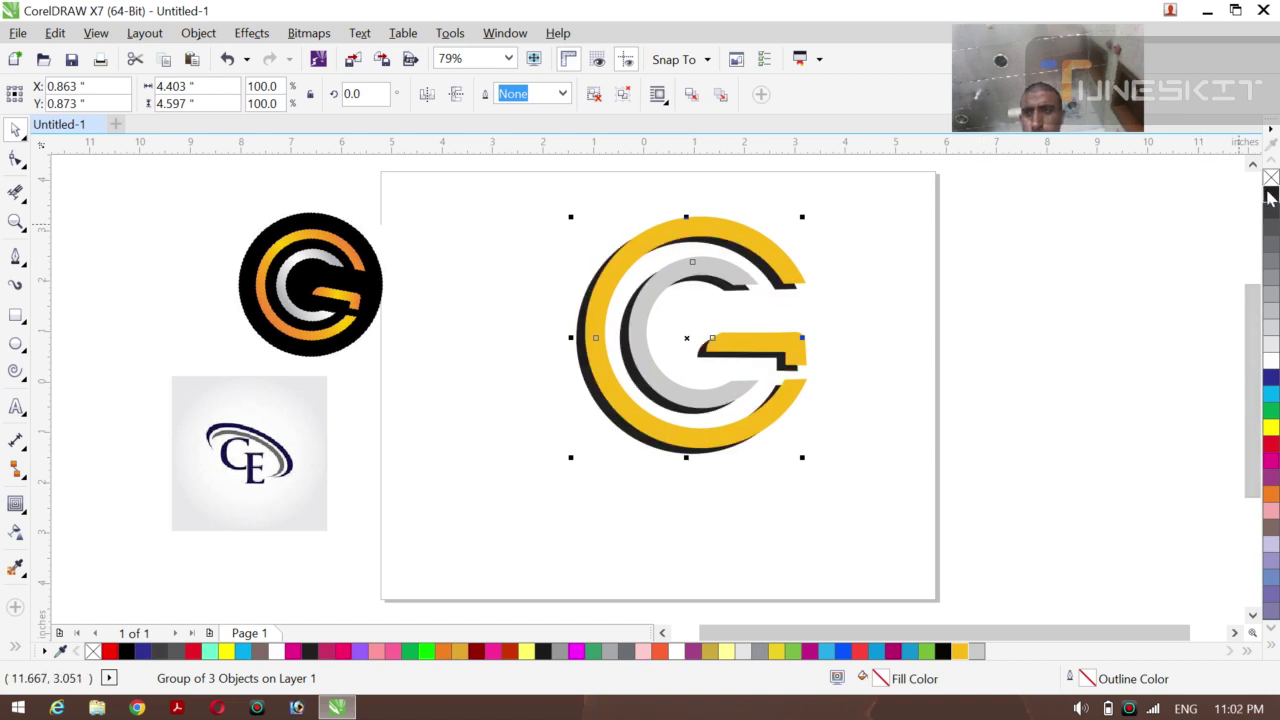
Move the front golden logo group to about X 0.878, Y 1.087 inches so the black copy sits directly beneath it
left_click(1025, 336)
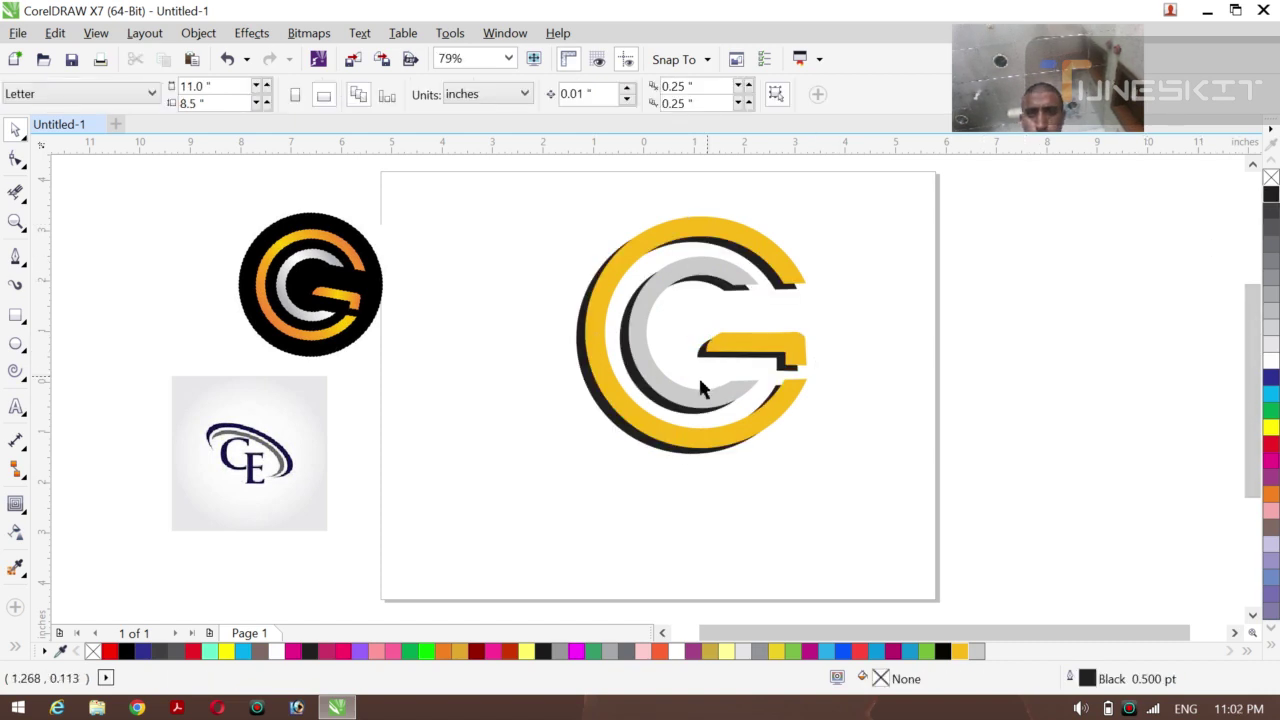
left_click_drag(619, 414, 628, 408)
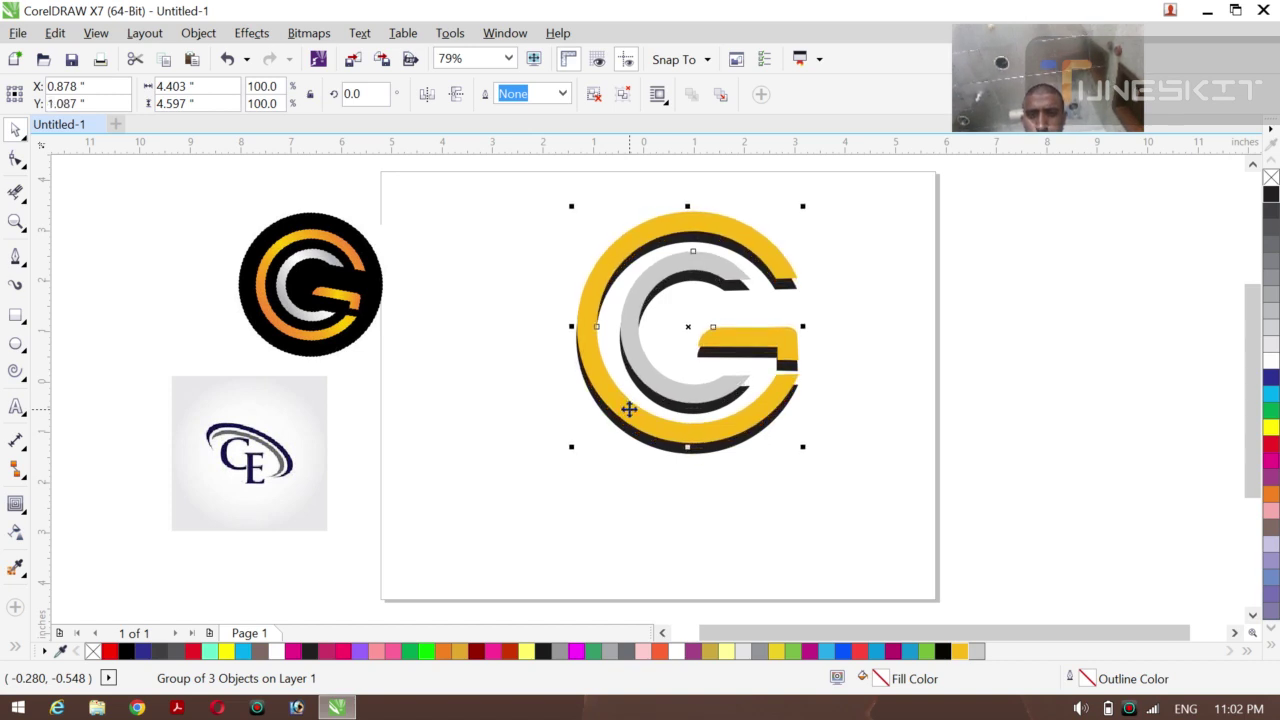
left_click(855, 488)
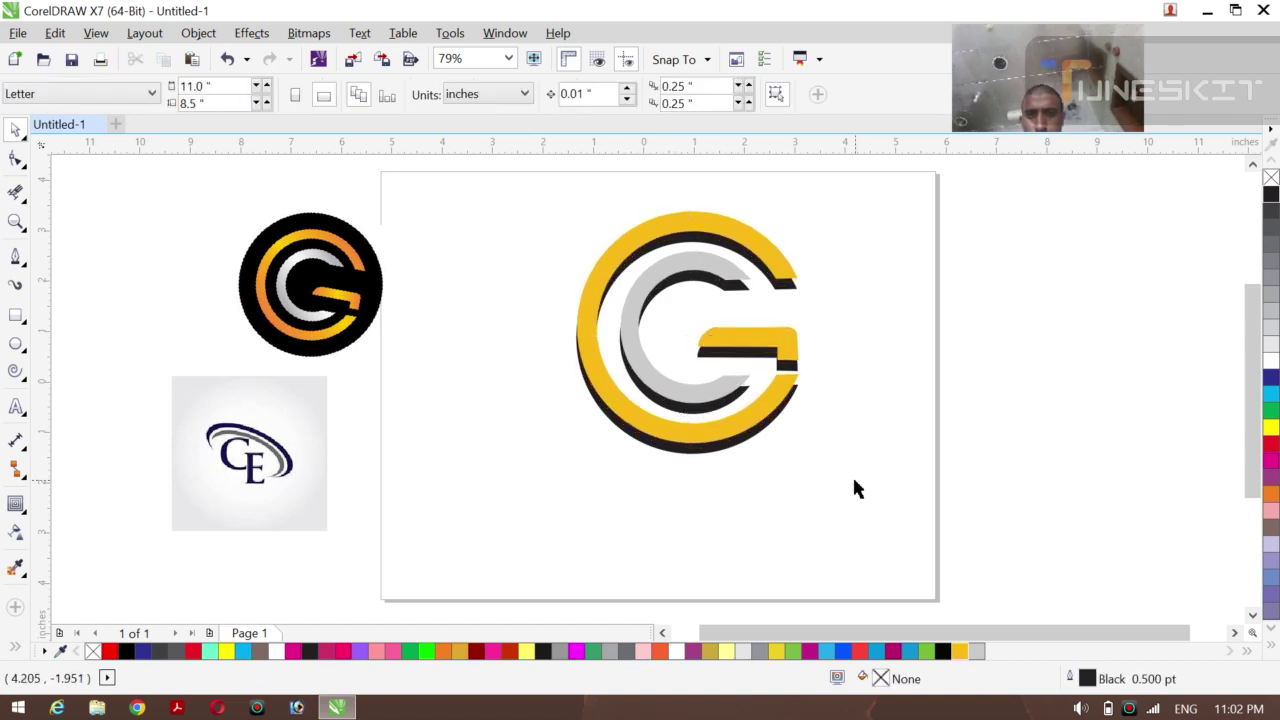
Blend the black shadow group into the golden and silver logo group with 20 steps
left_click(676, 458)
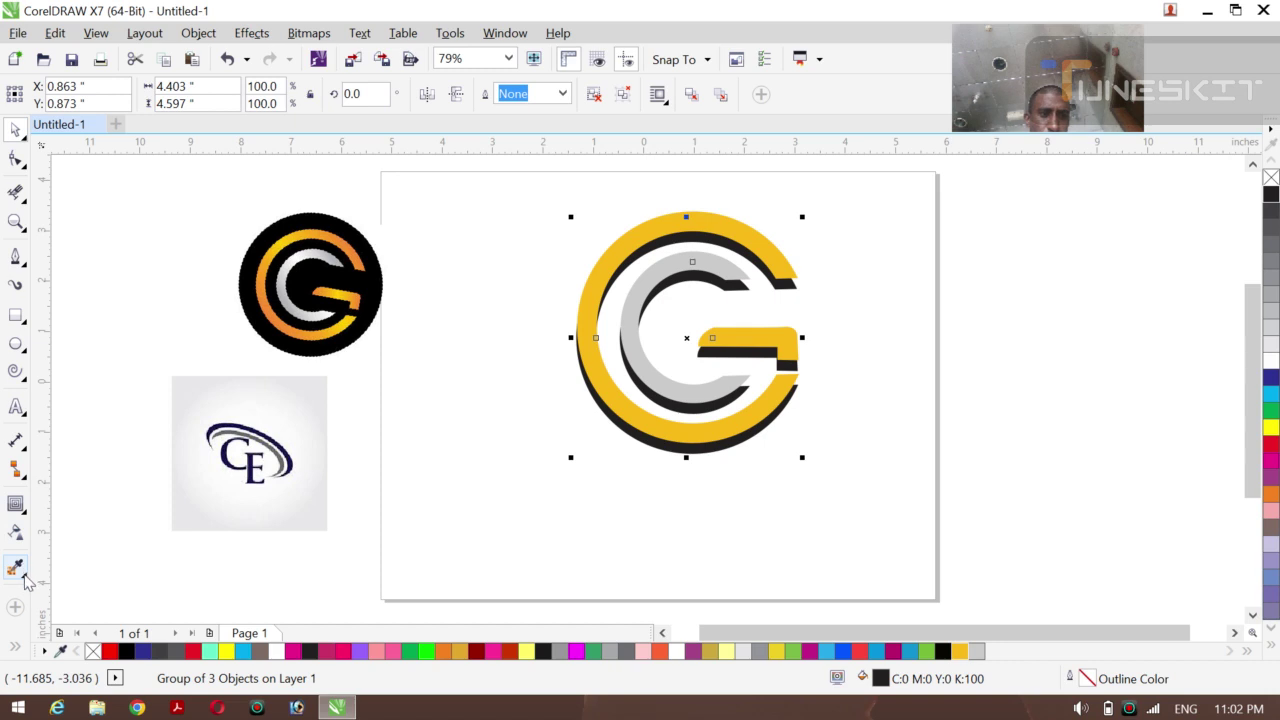
left_click(24, 512)
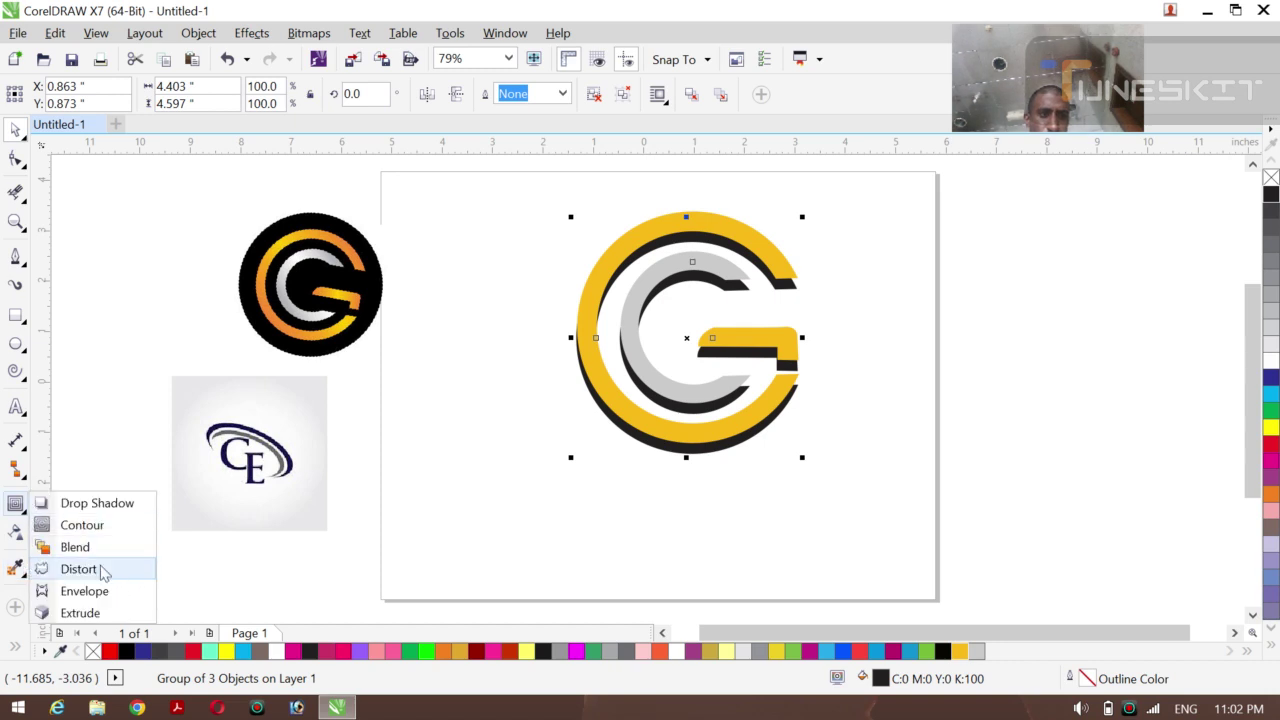
left_click(105, 553)
left_click(105, 553)
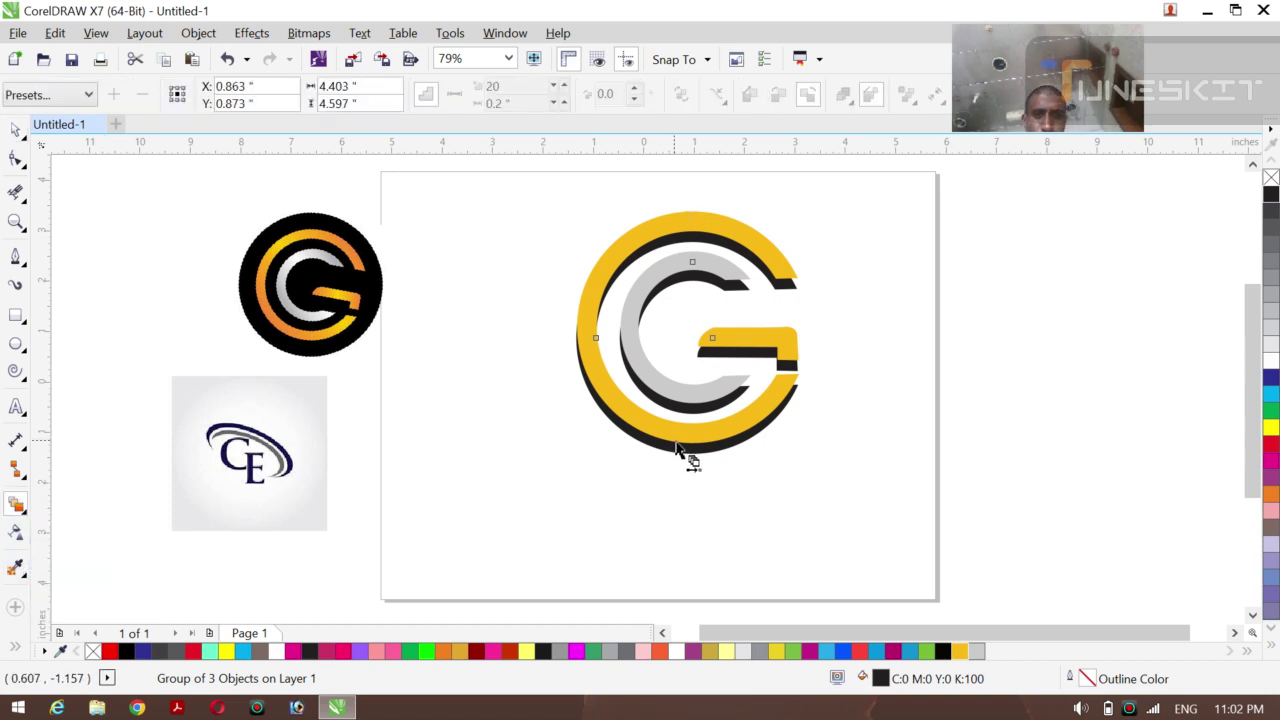
mouse_move(679, 459)
left_mouse_down()
mouse_move(654, 460)
mouse_move(677, 449)
left_mouse_up()
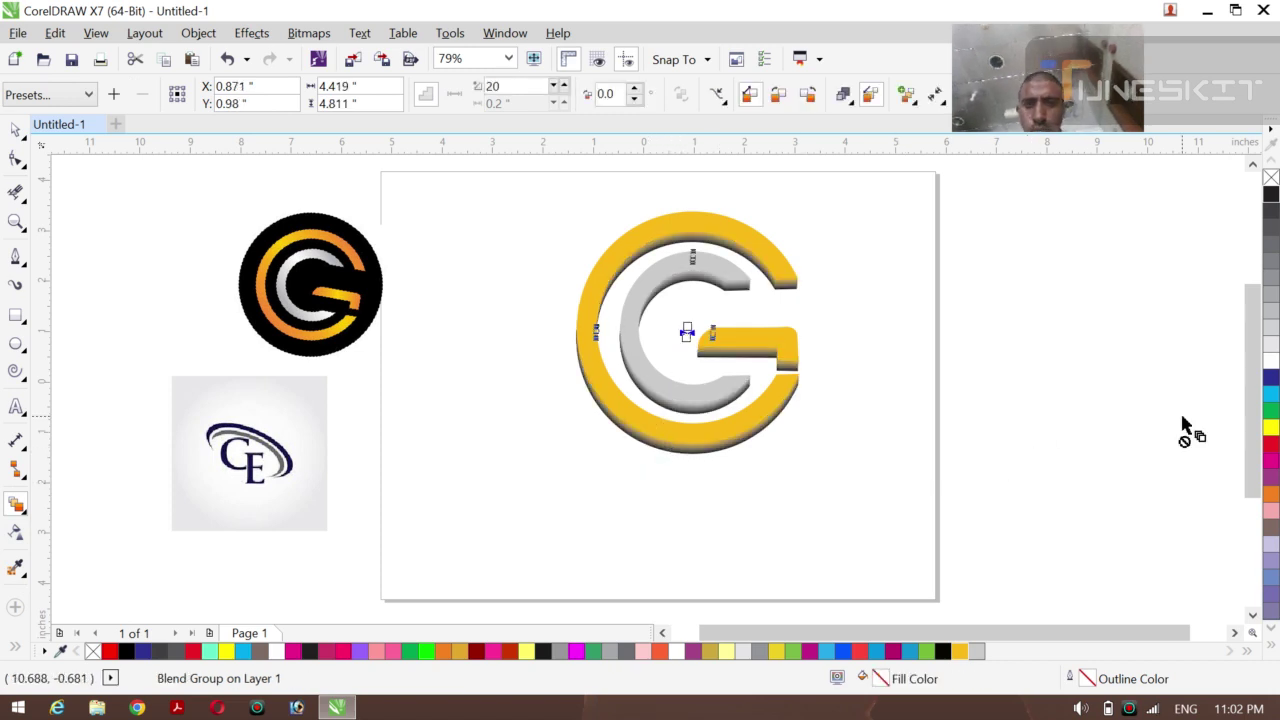
Try the counterclockwise and direct colour progressions on the blend, and set it to a clockwise blend
left_click(805, 99)
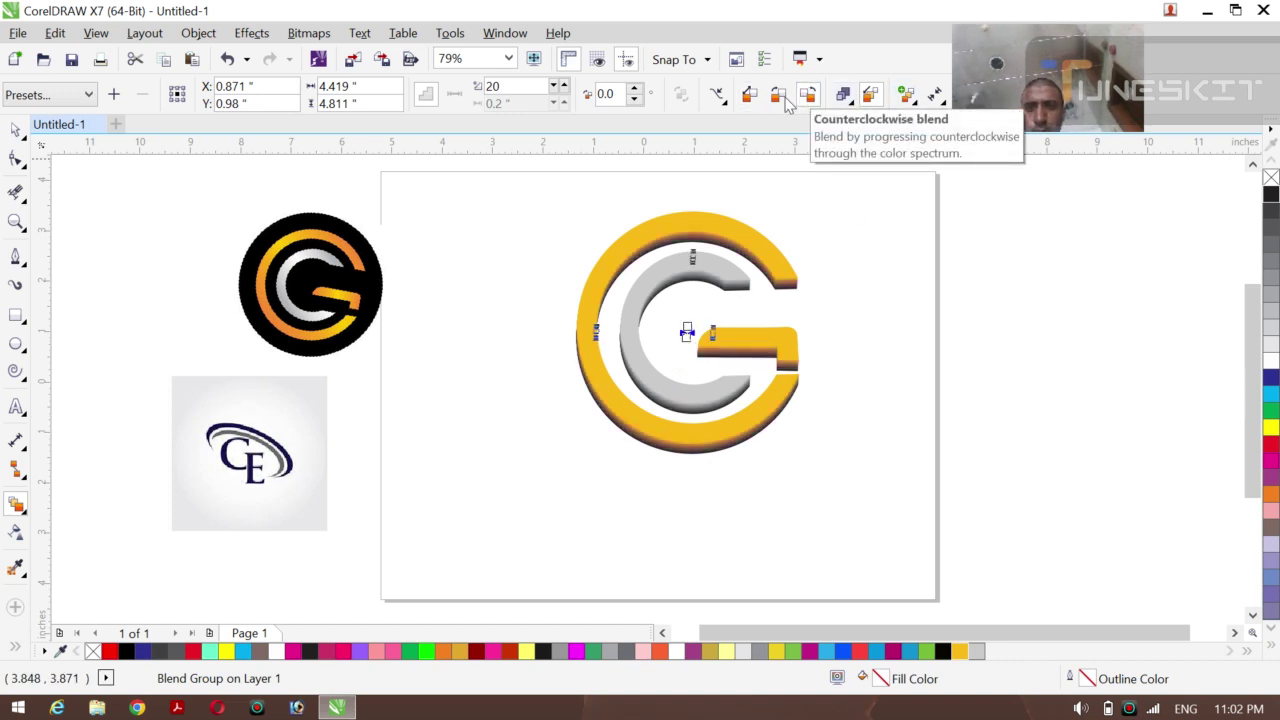
left_click(776, 97)
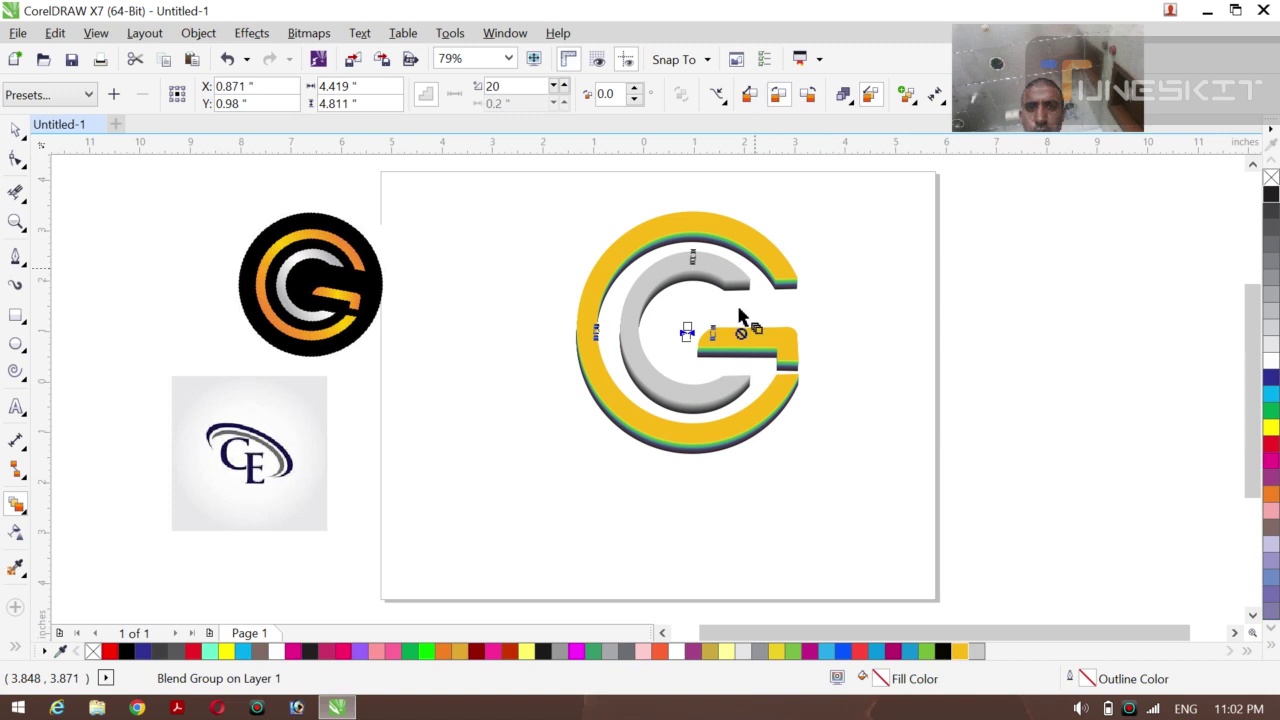
left_click(749, 95)
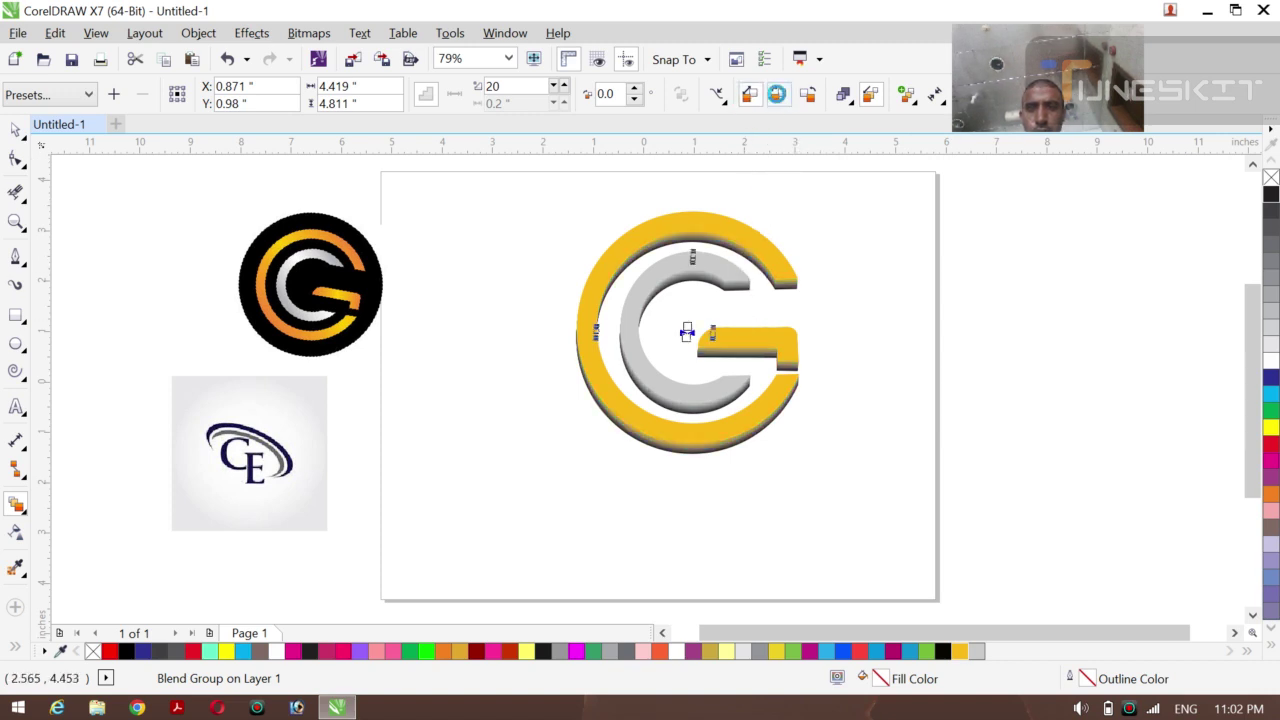
left_click(777, 95)
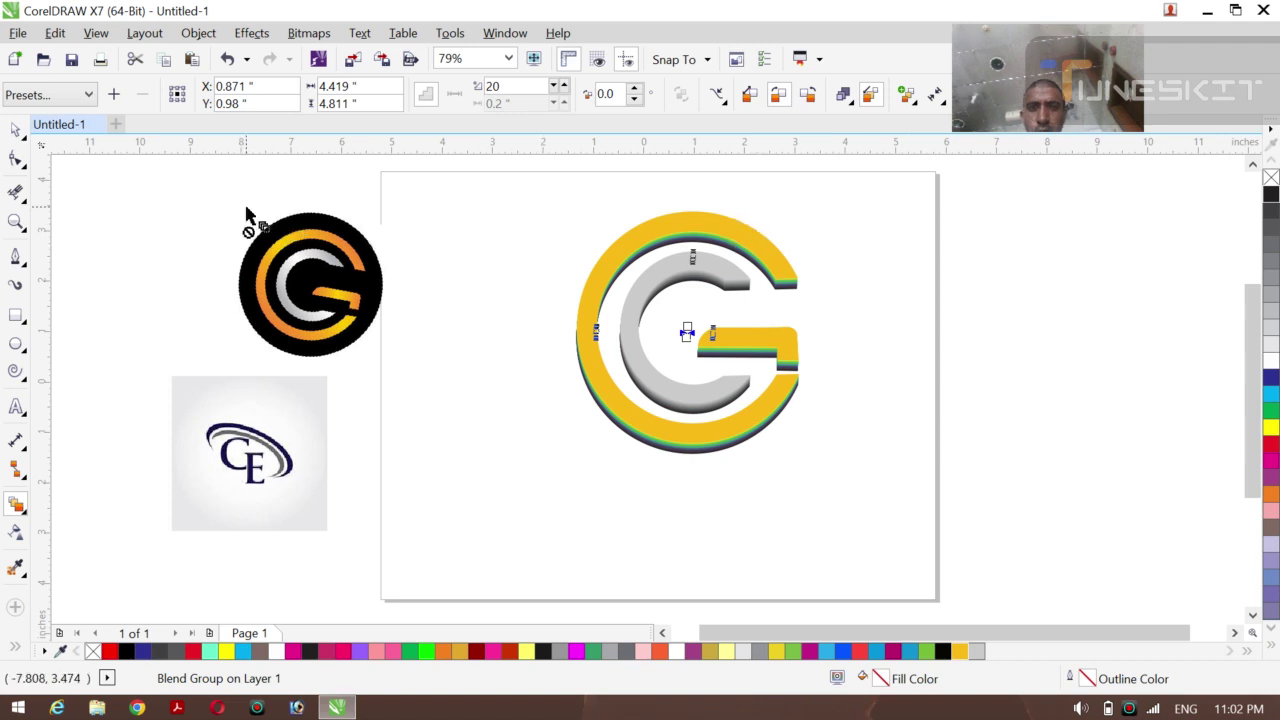
Try pulling the blend's front logo group away to the left to lengthen the blend, and undo the move
left_click(24, 138)
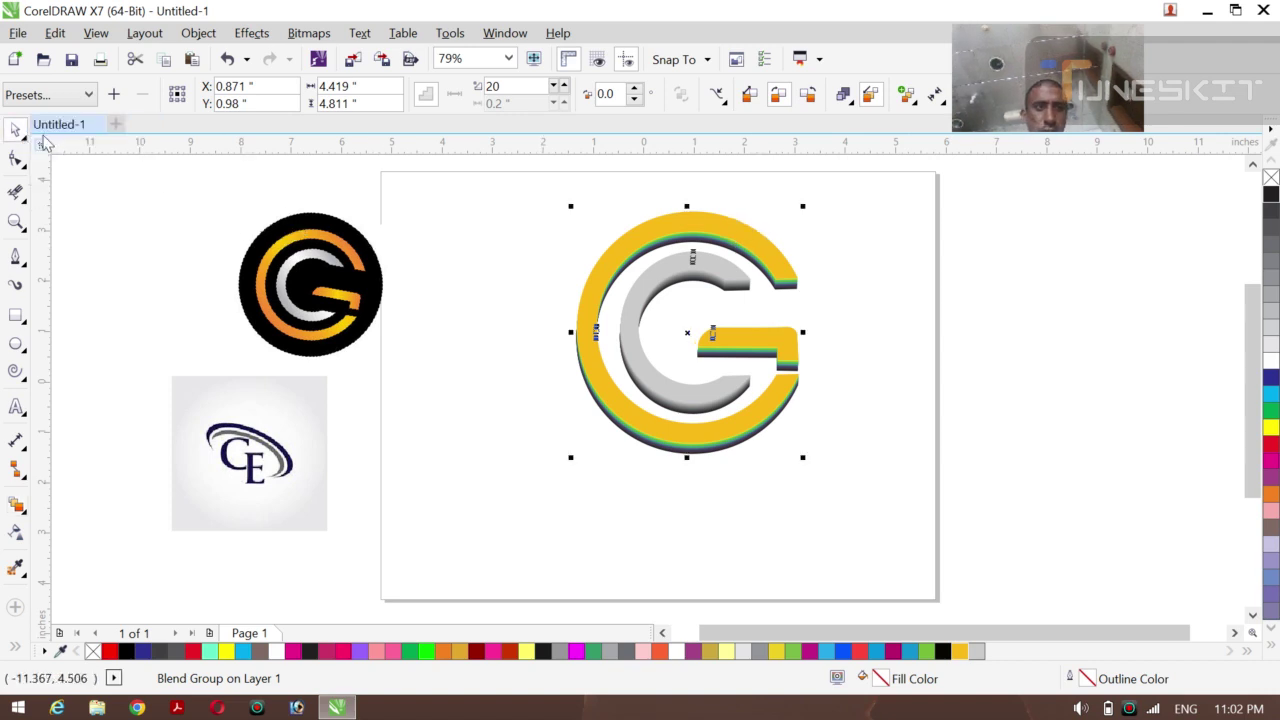
left_click(132, 206)
left_click(590, 314)
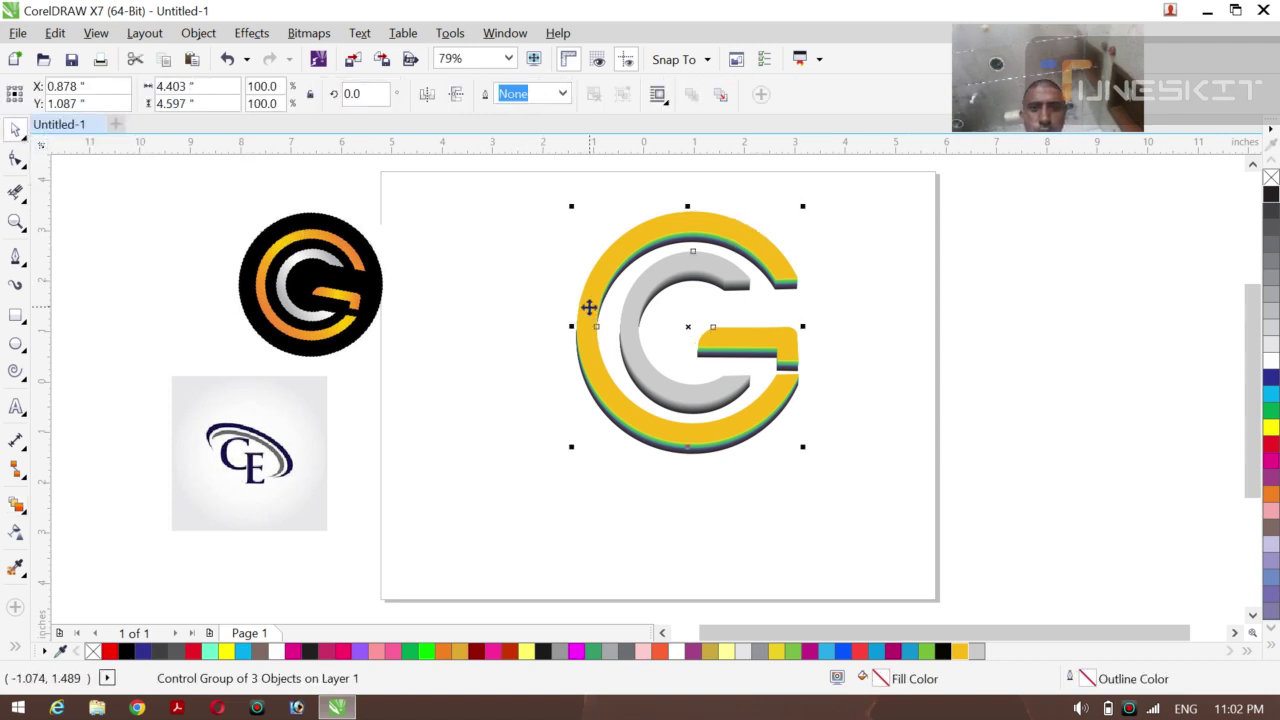
left_click_drag(589, 307, 517, 322)
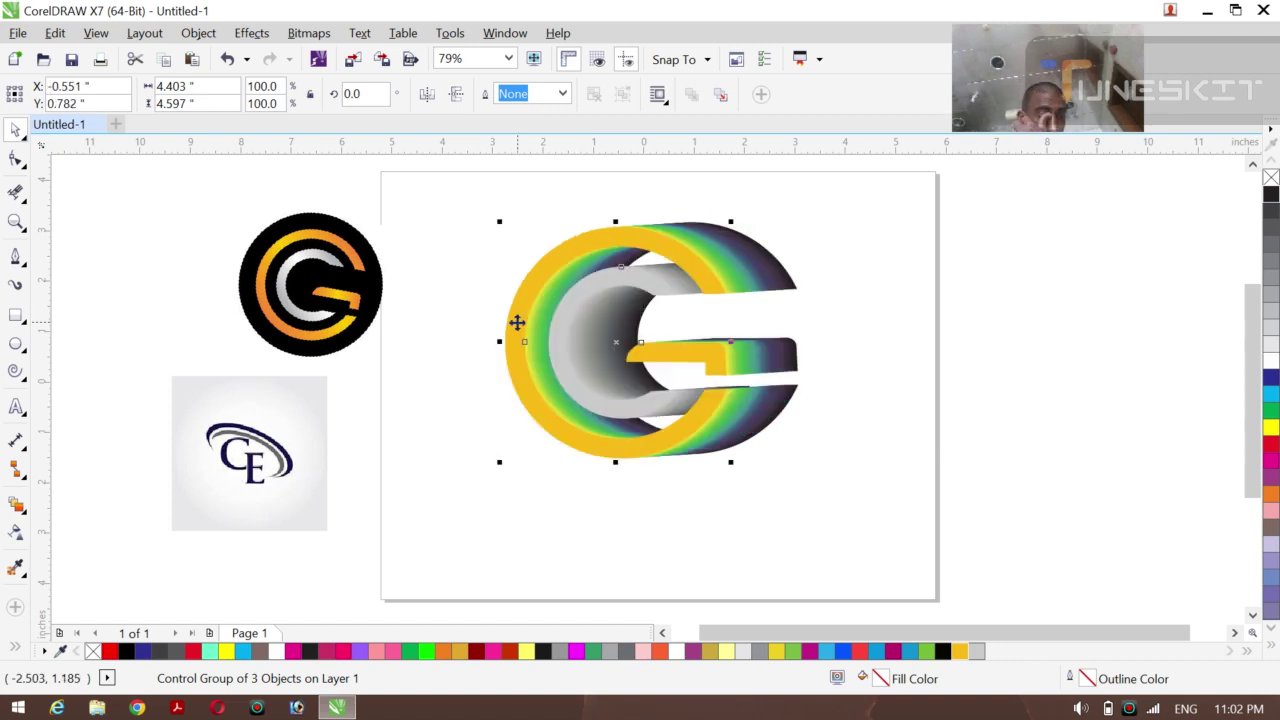
key("ctrl+z")
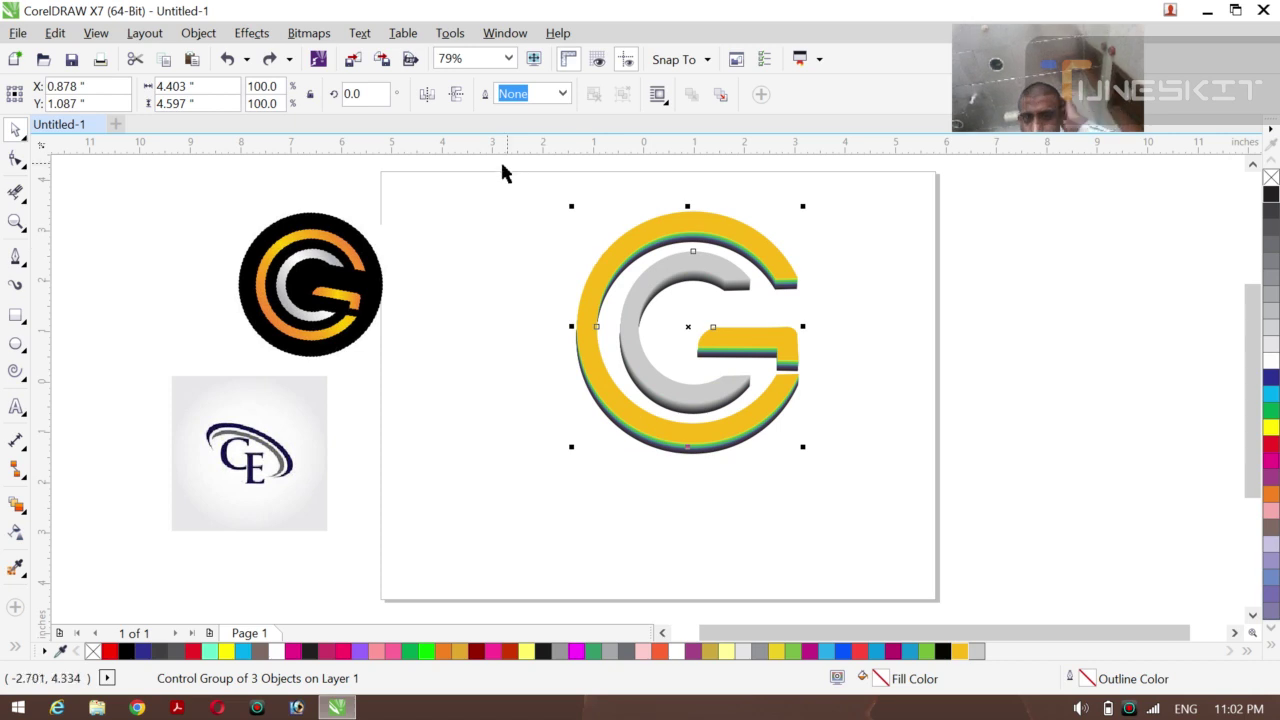
Duplicate the blended logo, with one copy at about X -2.157, Y -1.38 inches and the other in the right half of the page
left_click_drag(493, 170, 816, 489)
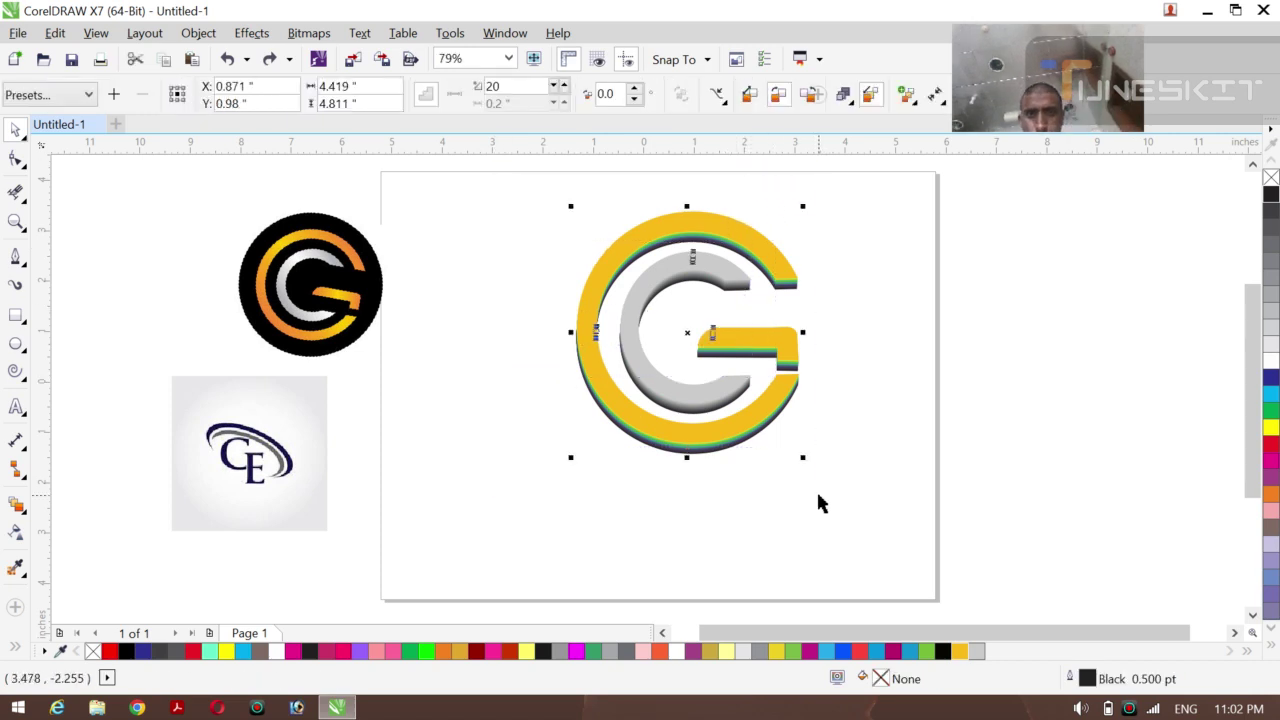
left_click_drag(689, 333, 535, 453)
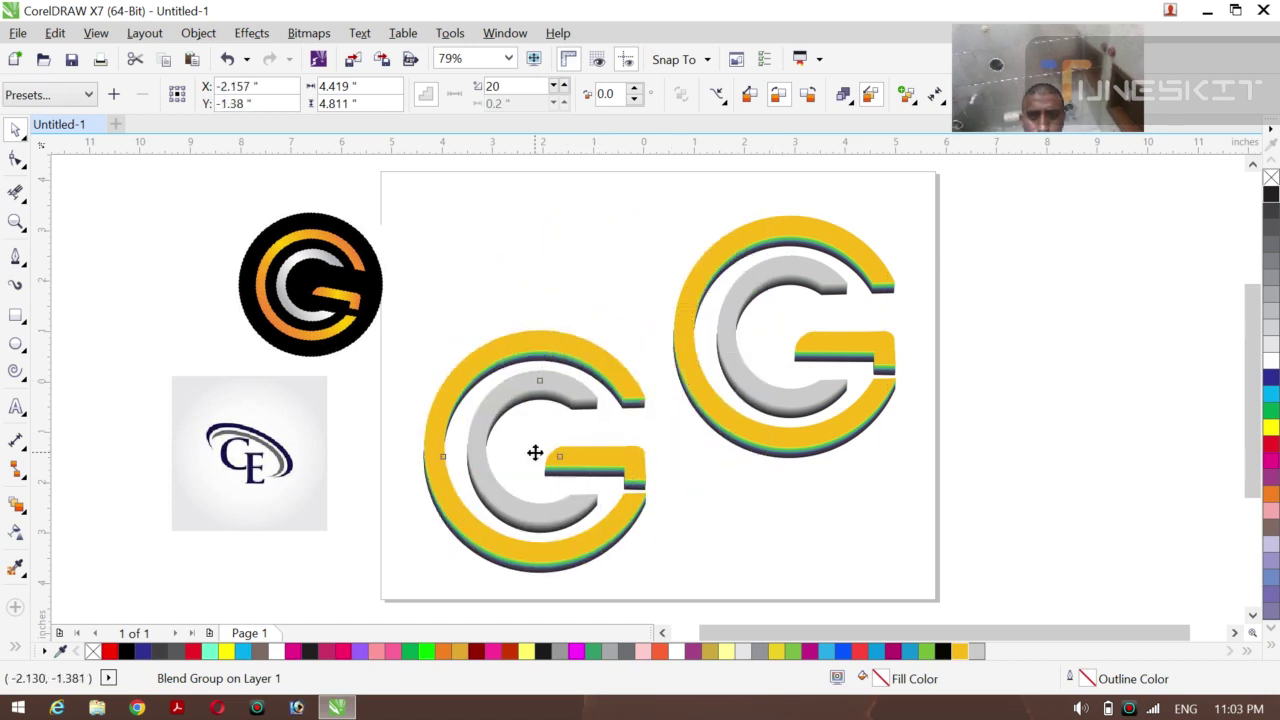
left_click(583, 266)
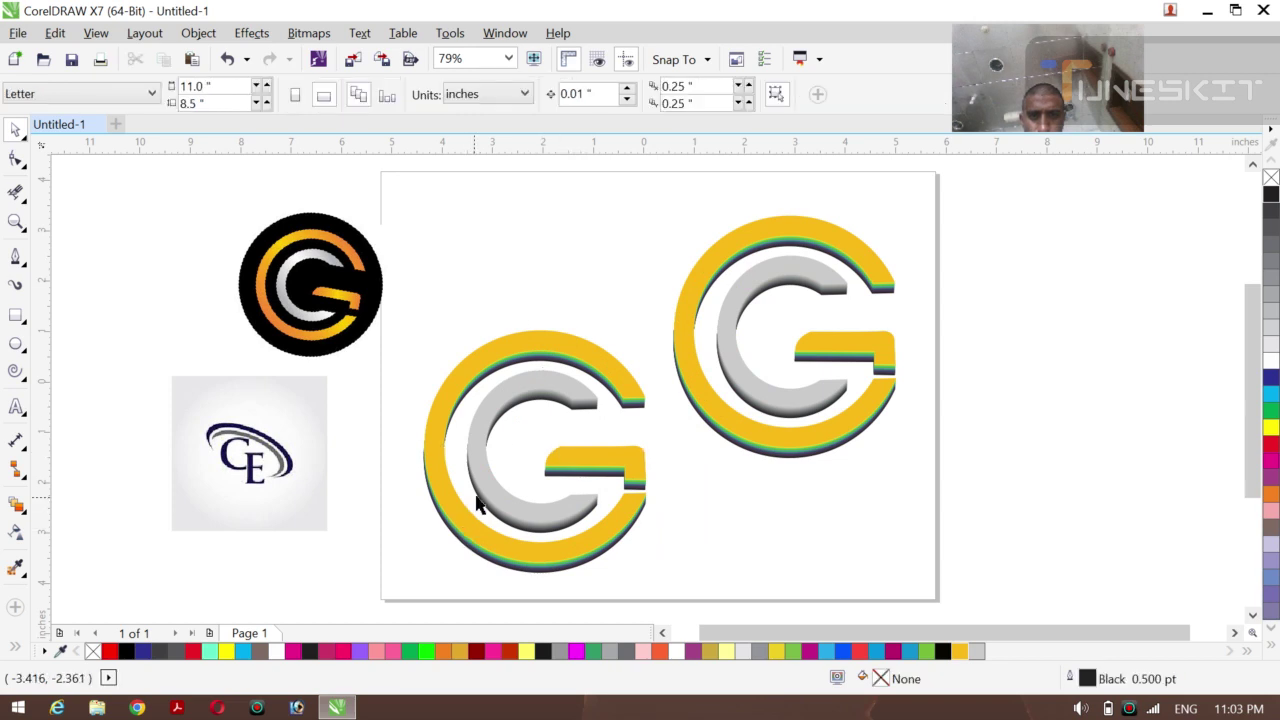
Stretch the lower-left logo's blend by moving its front control group to about X -3.434, Y -1.475 inches
left_click(486, 491)
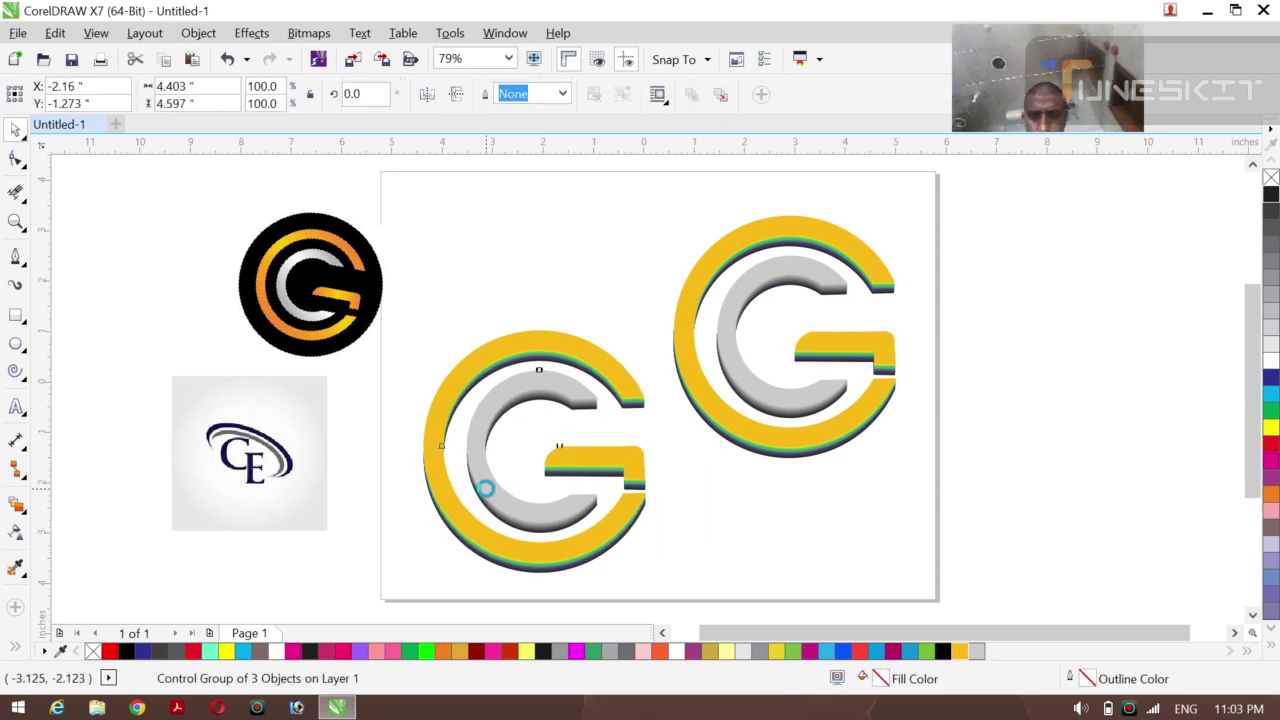
key("Left")
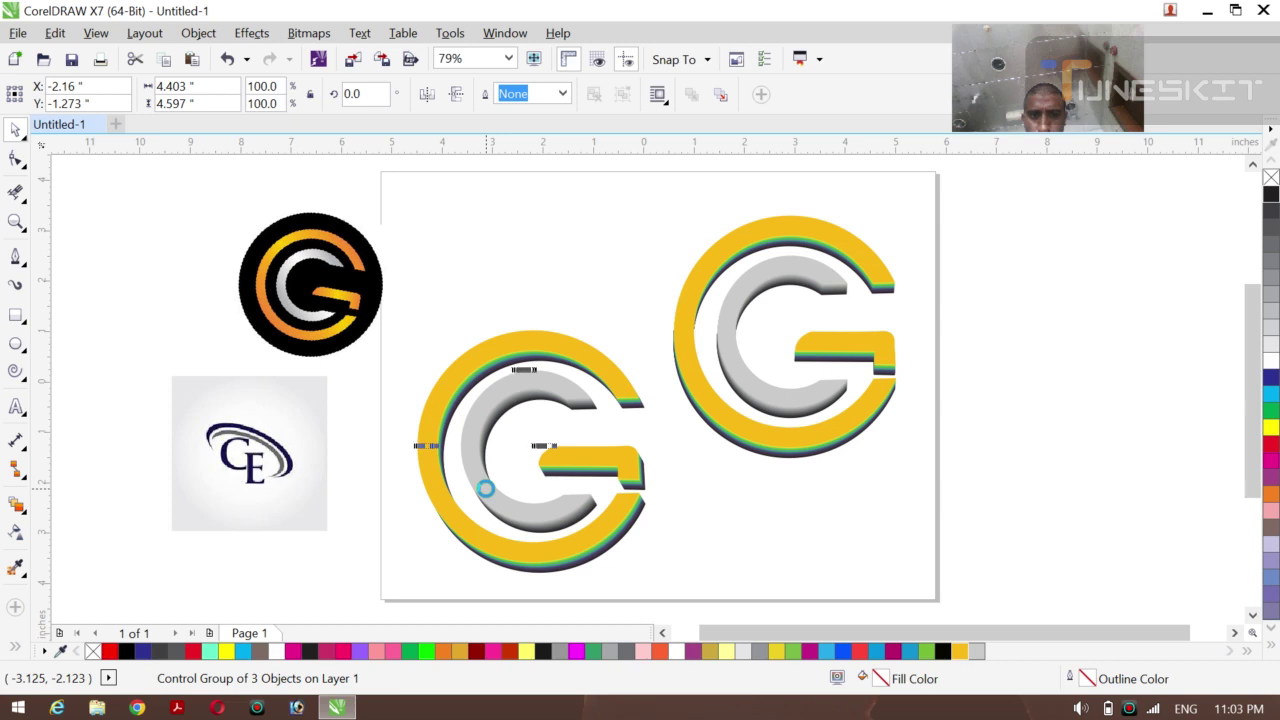
key("Left")
key("Left")
key("Left")
key("Left")
key("Left")
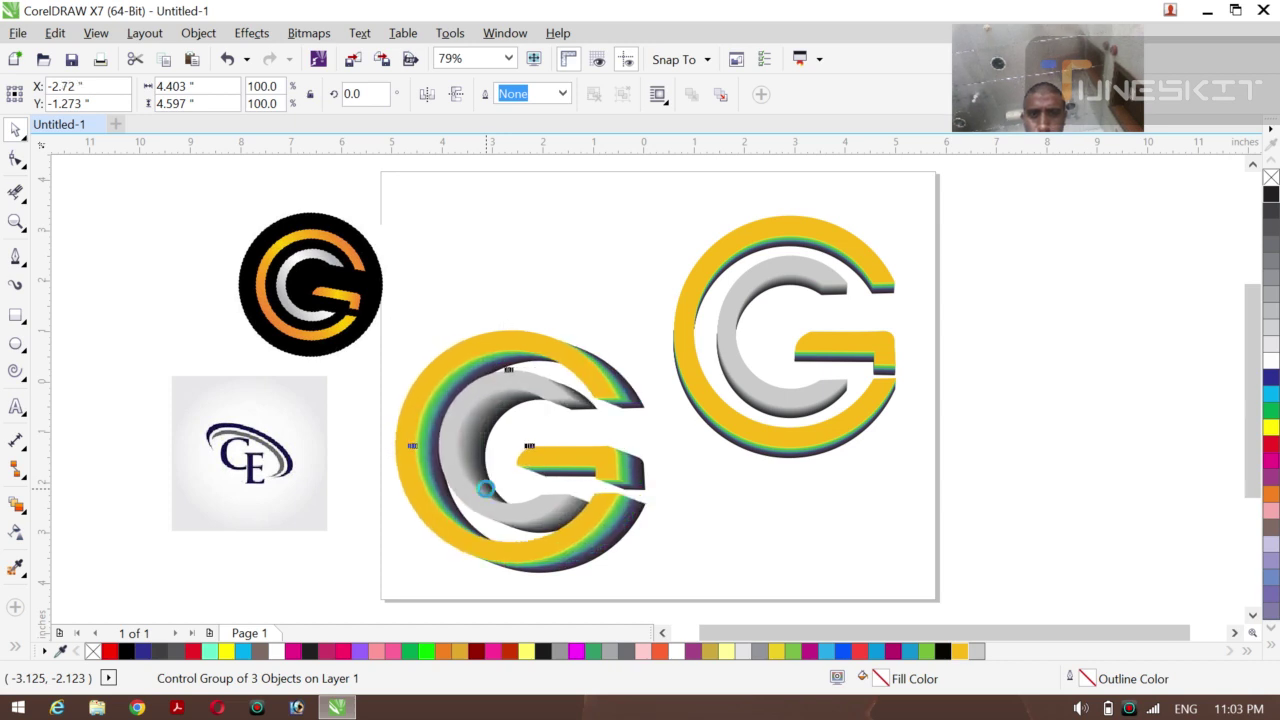
key("Left")
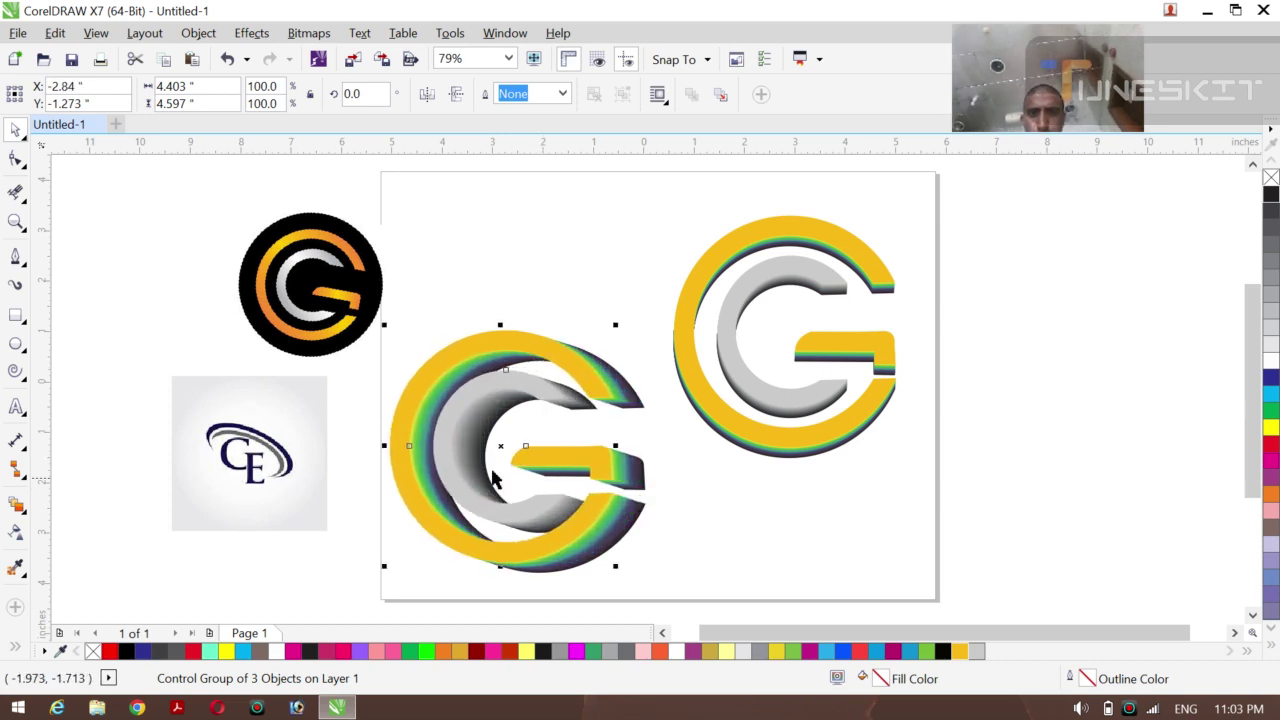
left_click_drag(500, 446, 470, 455)
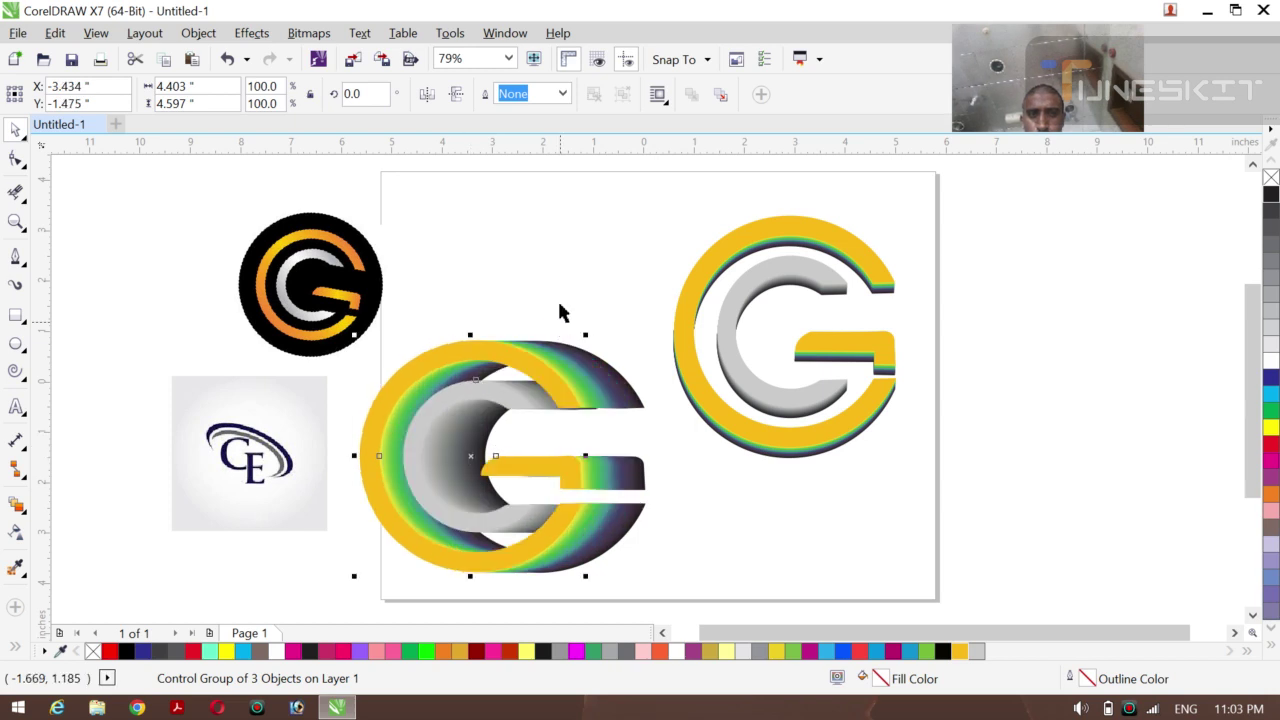
left_click(557, 262)
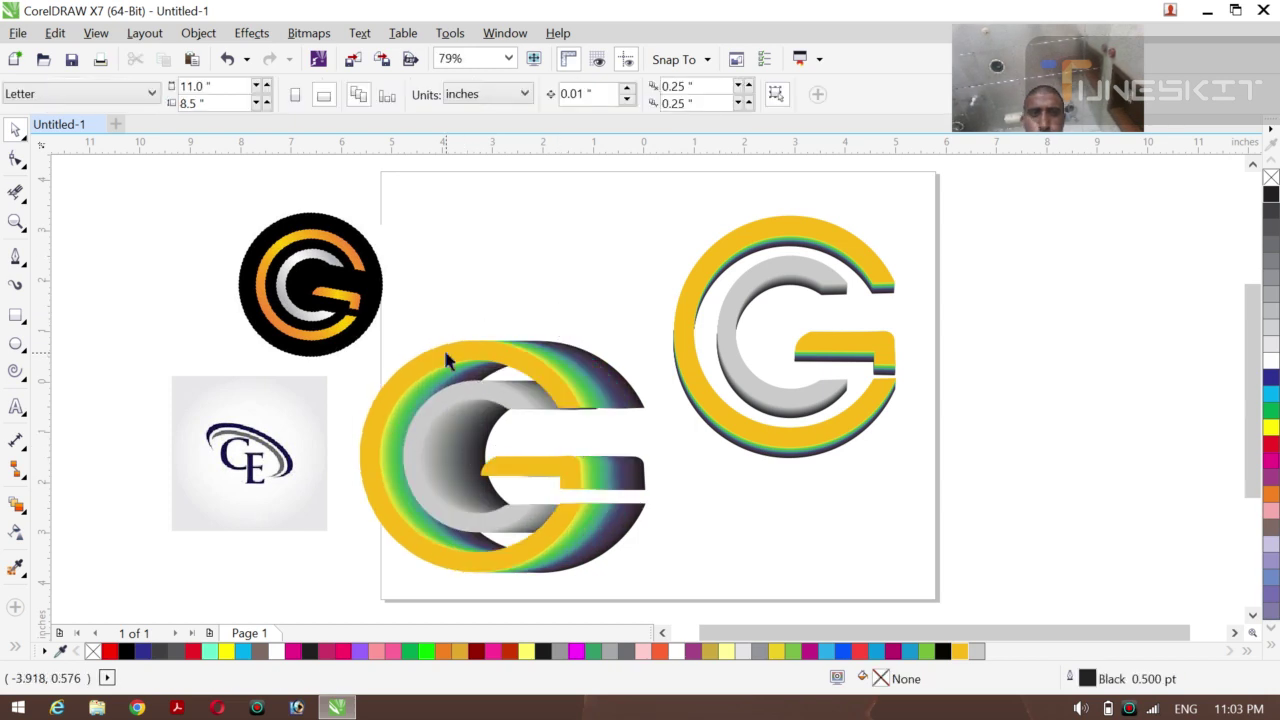
Delete the reference image of the circular G logo and group the parts of the stretched blended logo
left_click(320, 260)
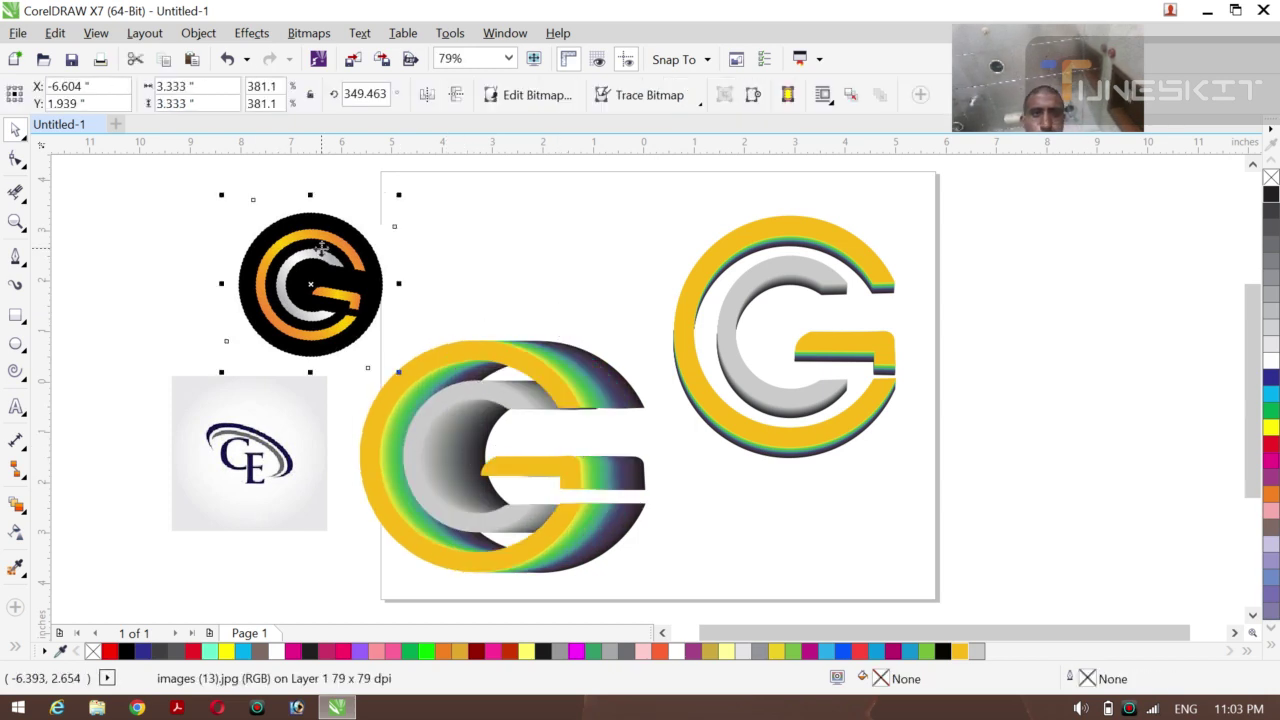
key("Delete")
left_click_drag(255, 259, 654, 604)
key("ctrl+k")
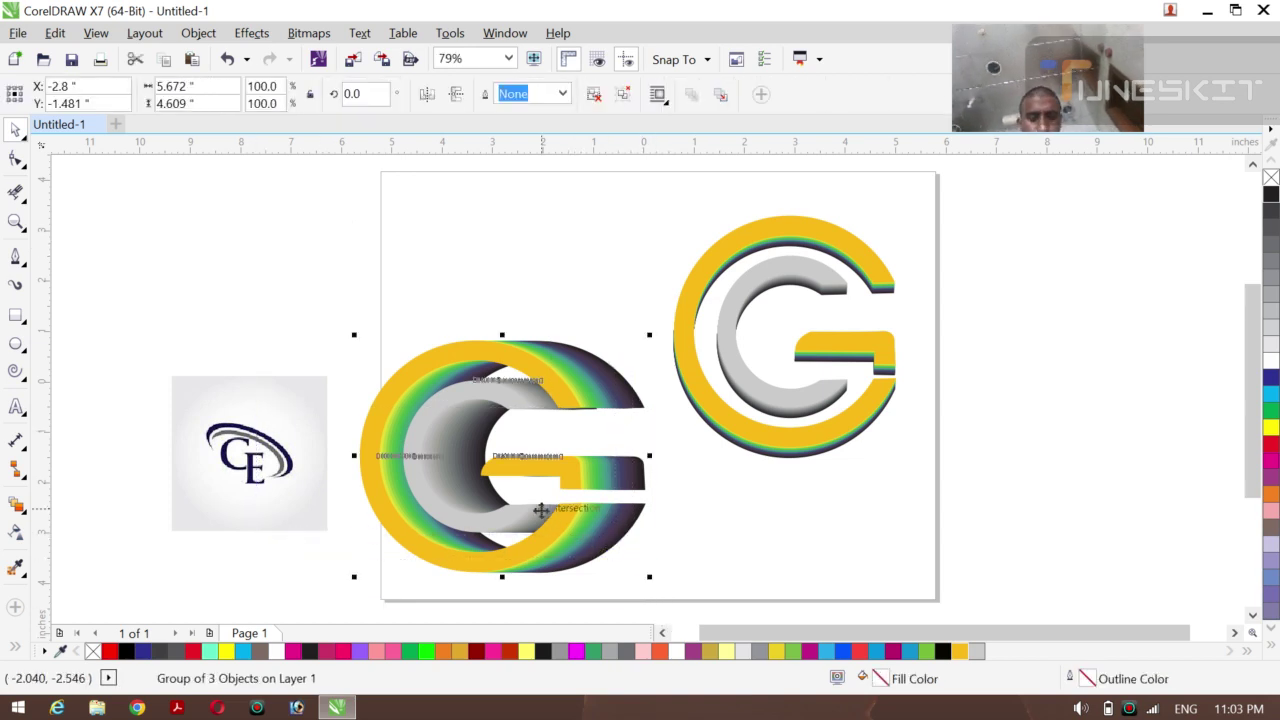
Scale the stretched logo group to about 4.6 × 3.738 inches and move it to about X -2.488, Y 1.487 inches
left_click_drag(494, 351, 486, 237)
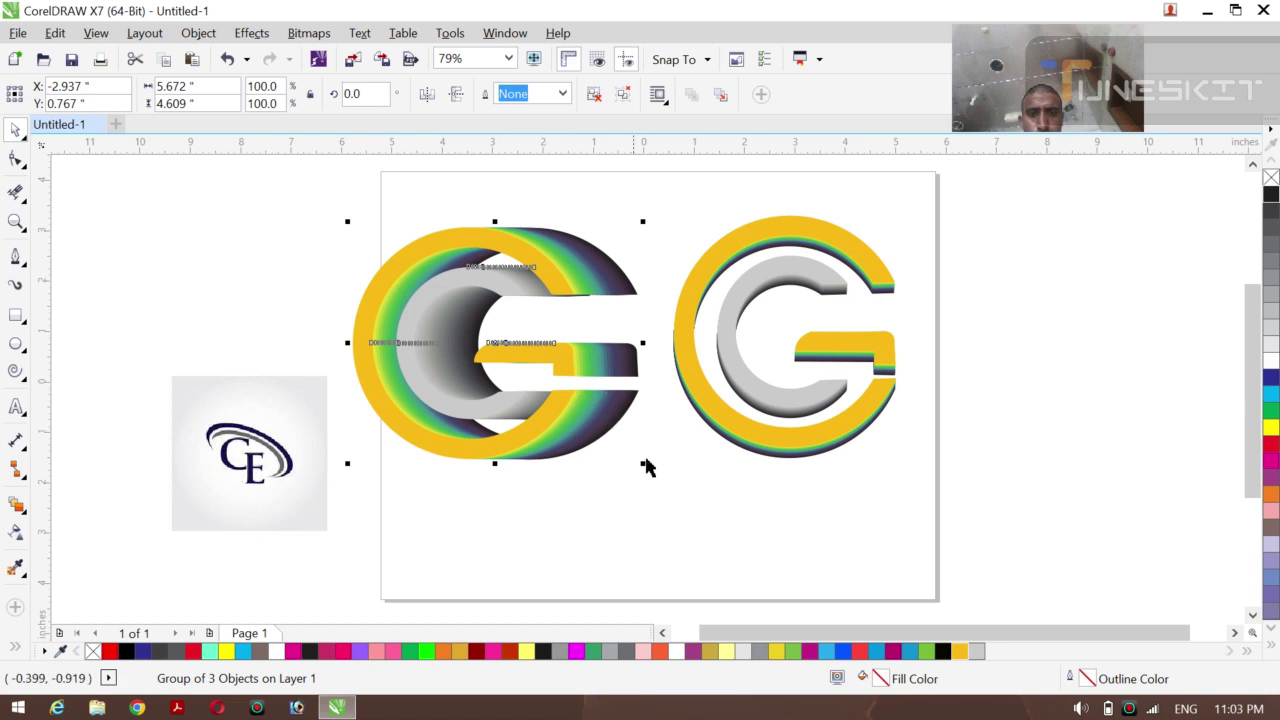
left_click_drag(640, 465, 613, 443)
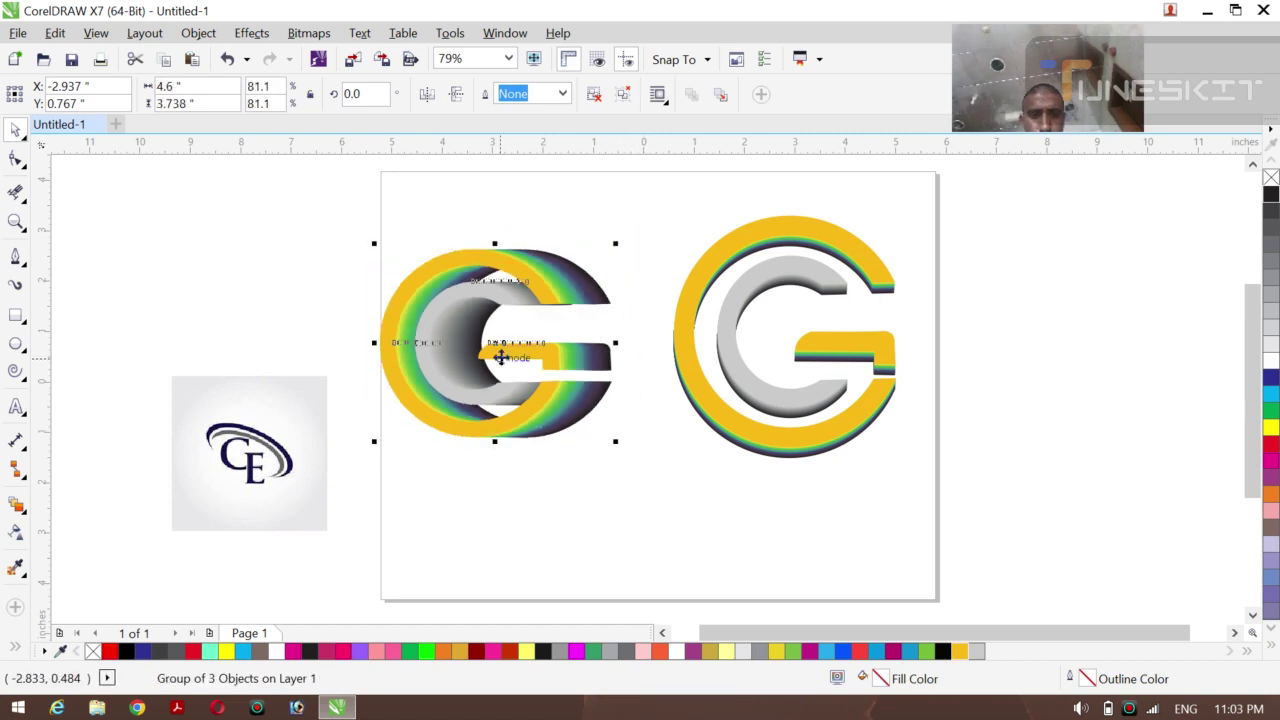
left_click_drag(530, 313, 552, 277)
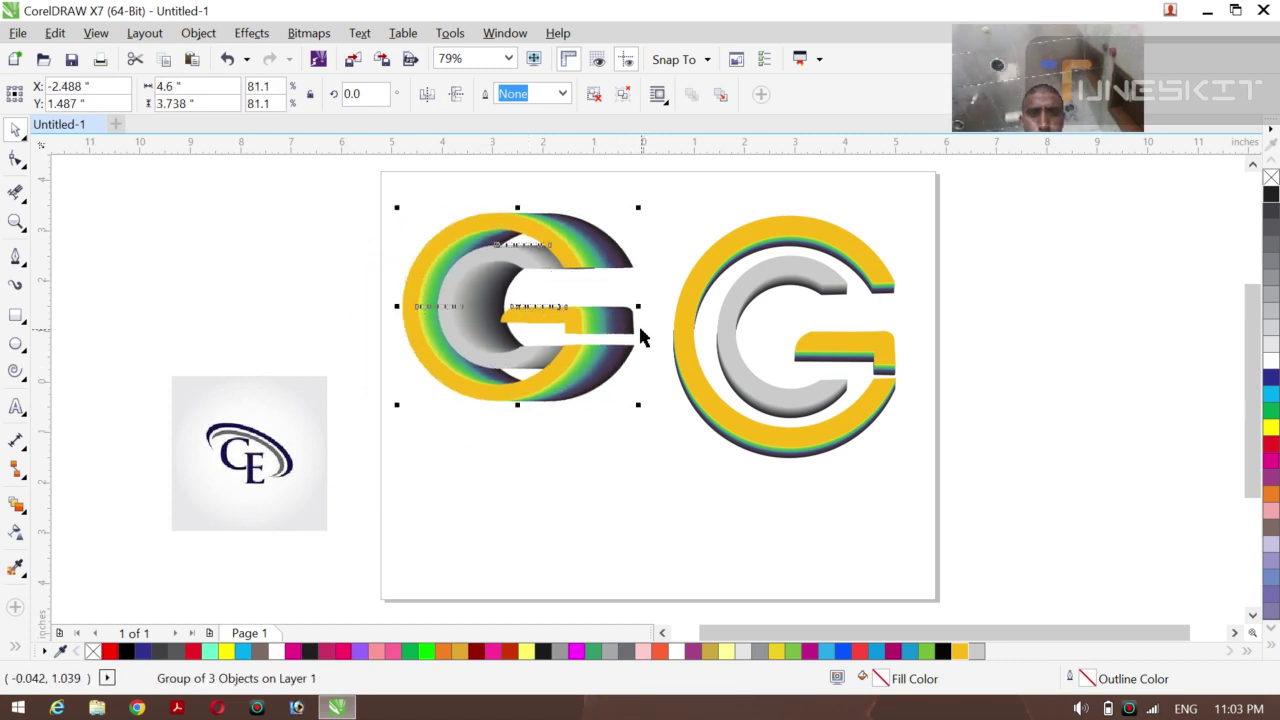
Try moving the right logo's front control group up to about Y 1.754 inches, and undo the move
left_click(692, 370)
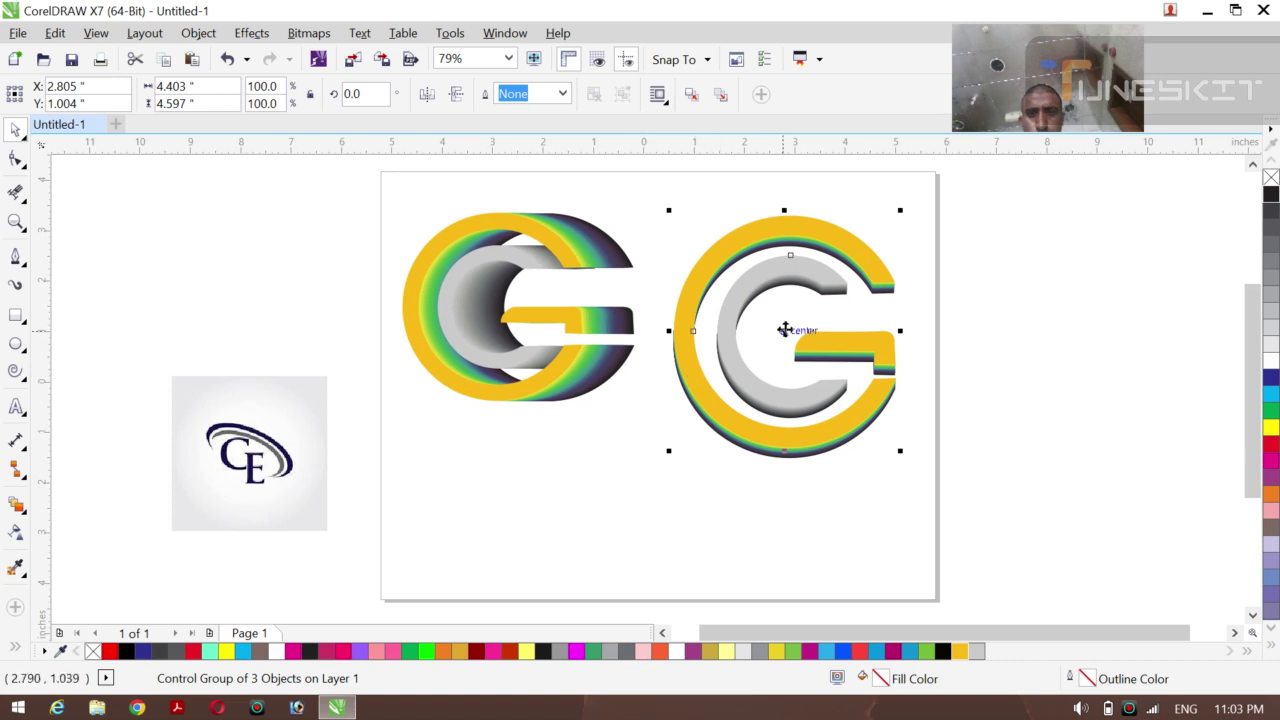
left_click_drag(785, 330, 786, 292)
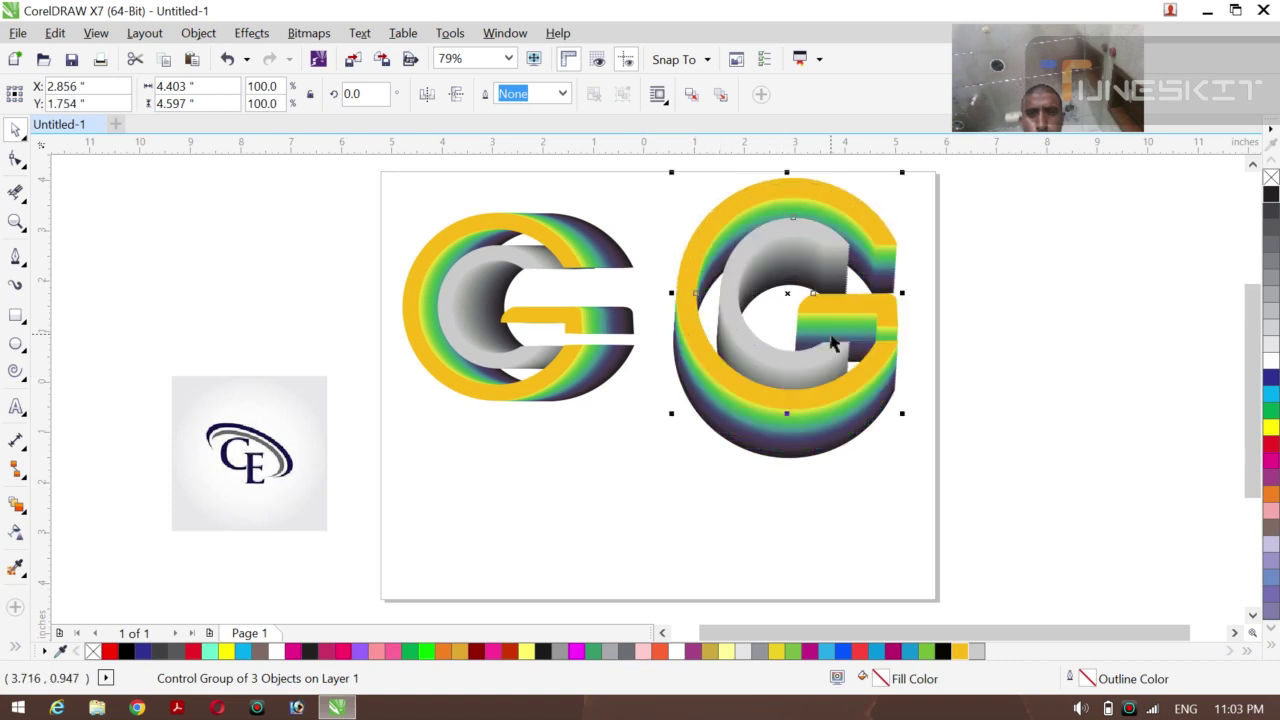
key("ctrl+z")
left_click(1010, 222)
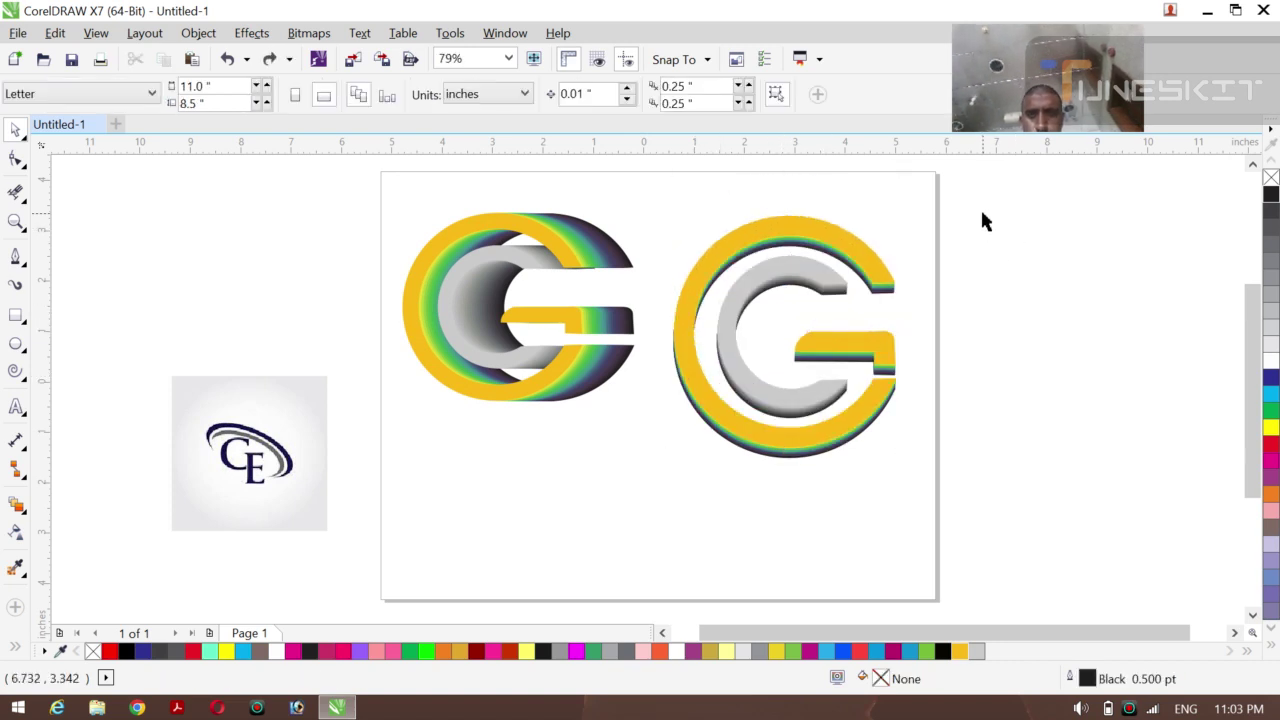
Group the right blended logo and scale it down slightly, and move both logo groups up near the page's upper edge
left_click_drag(982, 212, 657, 486)
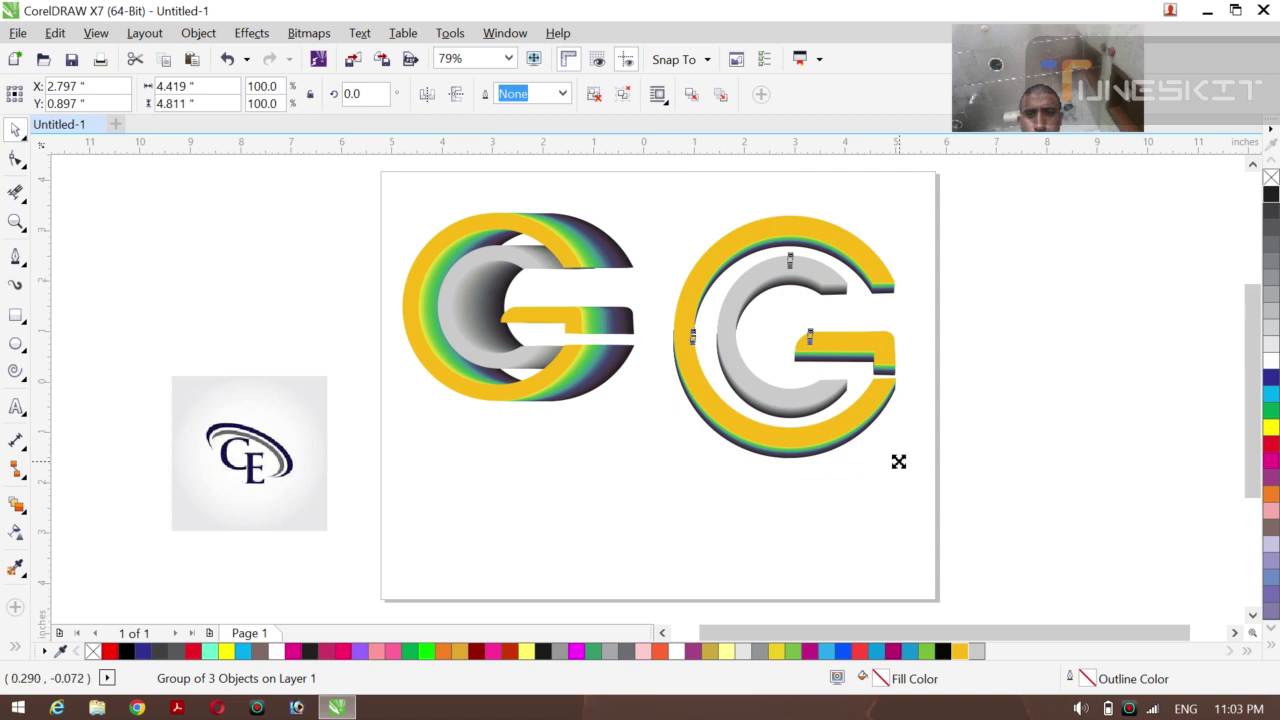
left_click_drag(898, 461, 886, 446)
left_click_drag(782, 337, 791, 287)
left_click(590, 367)
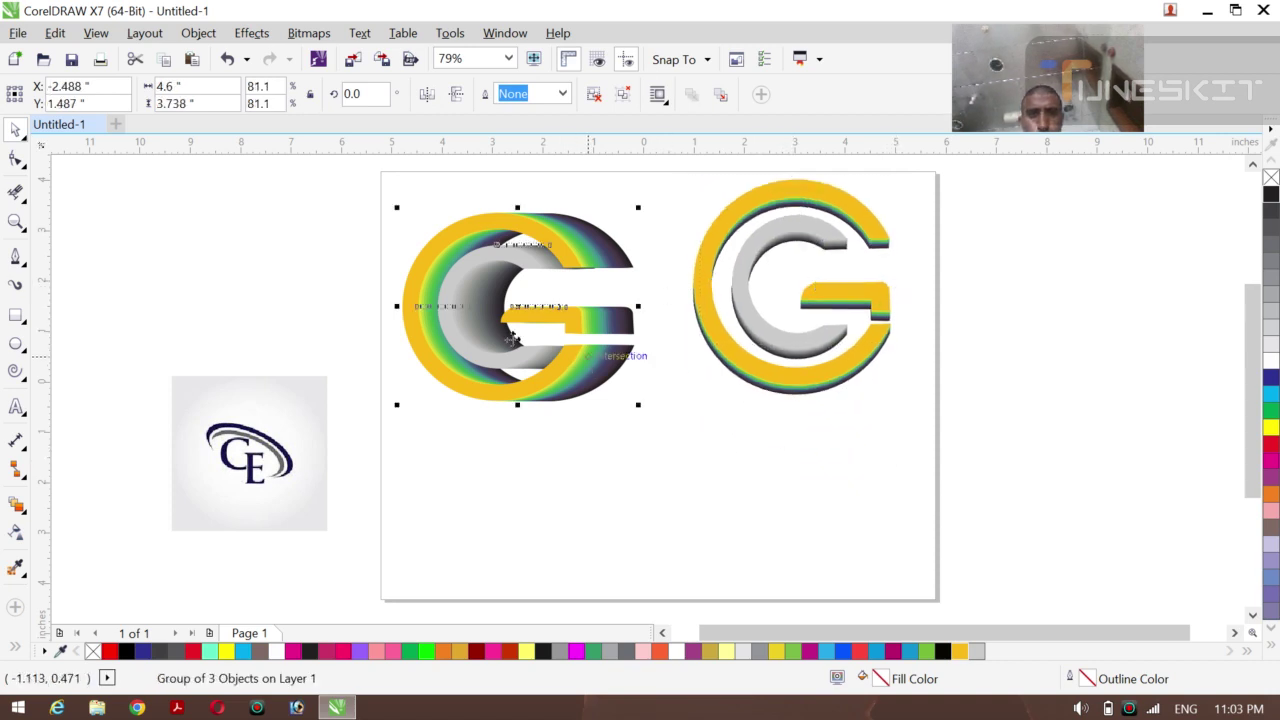
left_click_drag(514, 306, 537, 274)
Move the CE reference image onto the page below the two G logos, to about X 0.091, Y -1.706 inches
left_click(278, 283)
left_click(296, 467)
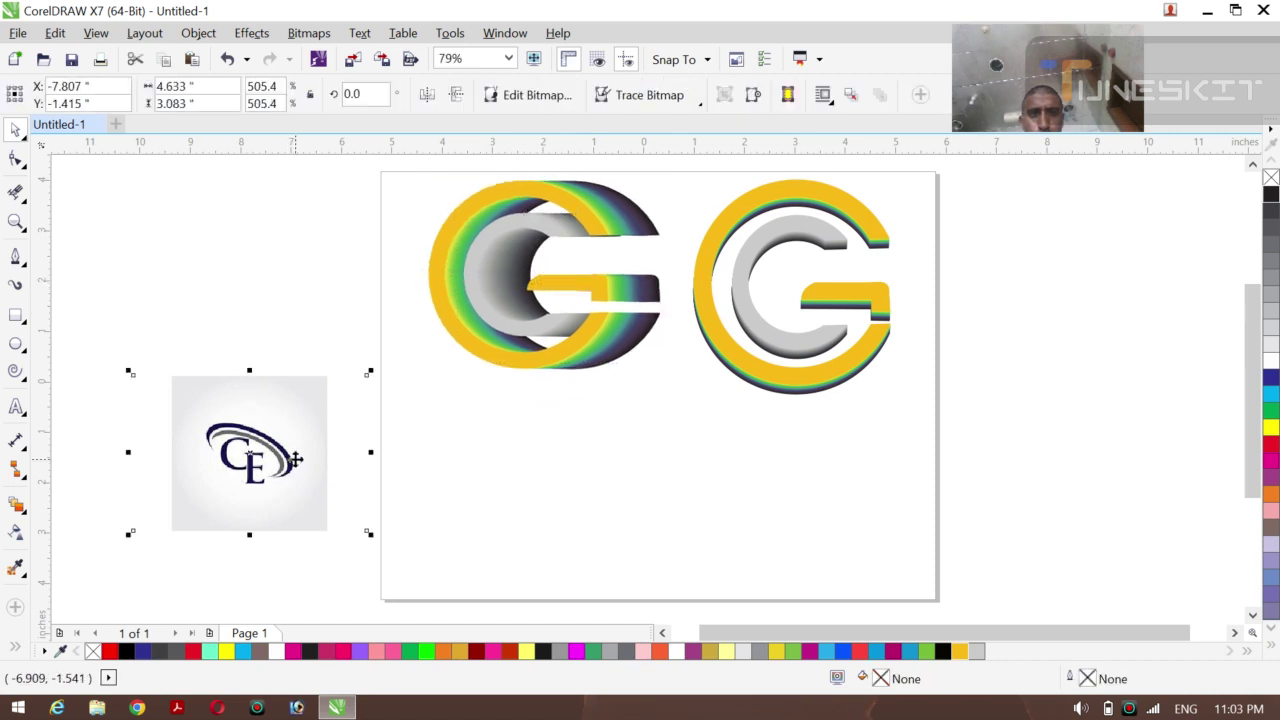
left_click_drag(296, 467, 694, 482)
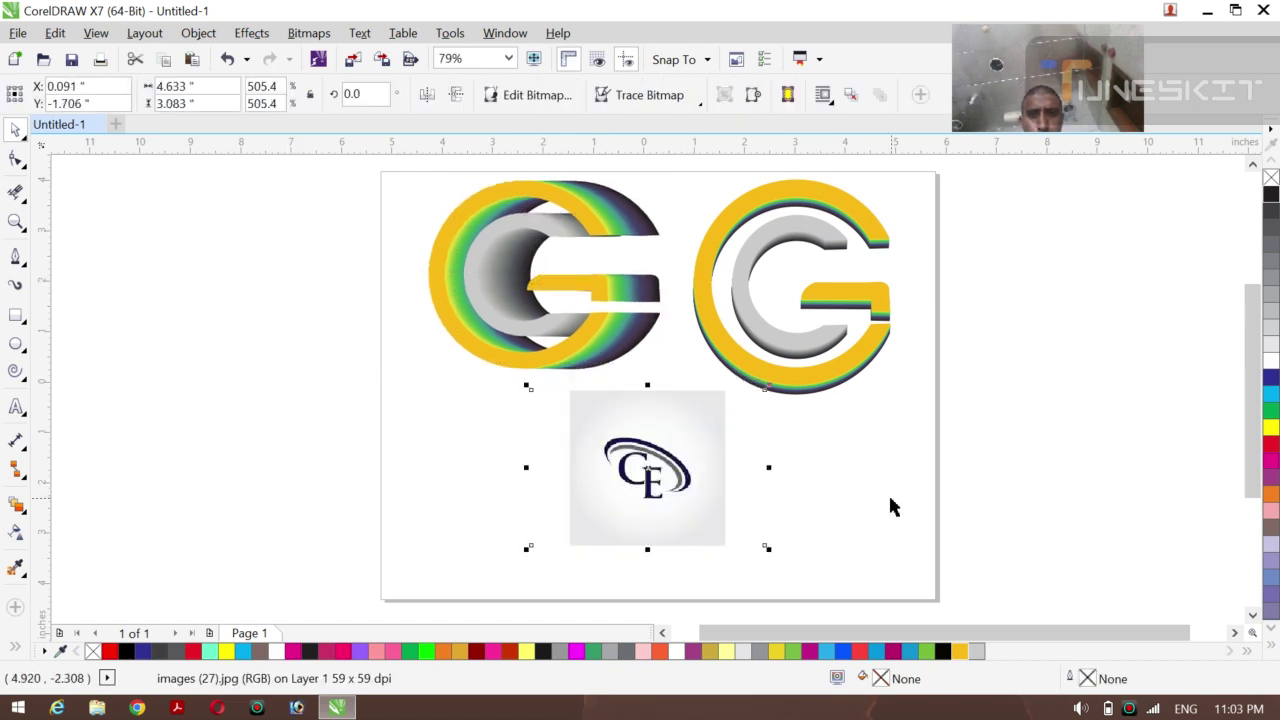
key("z")
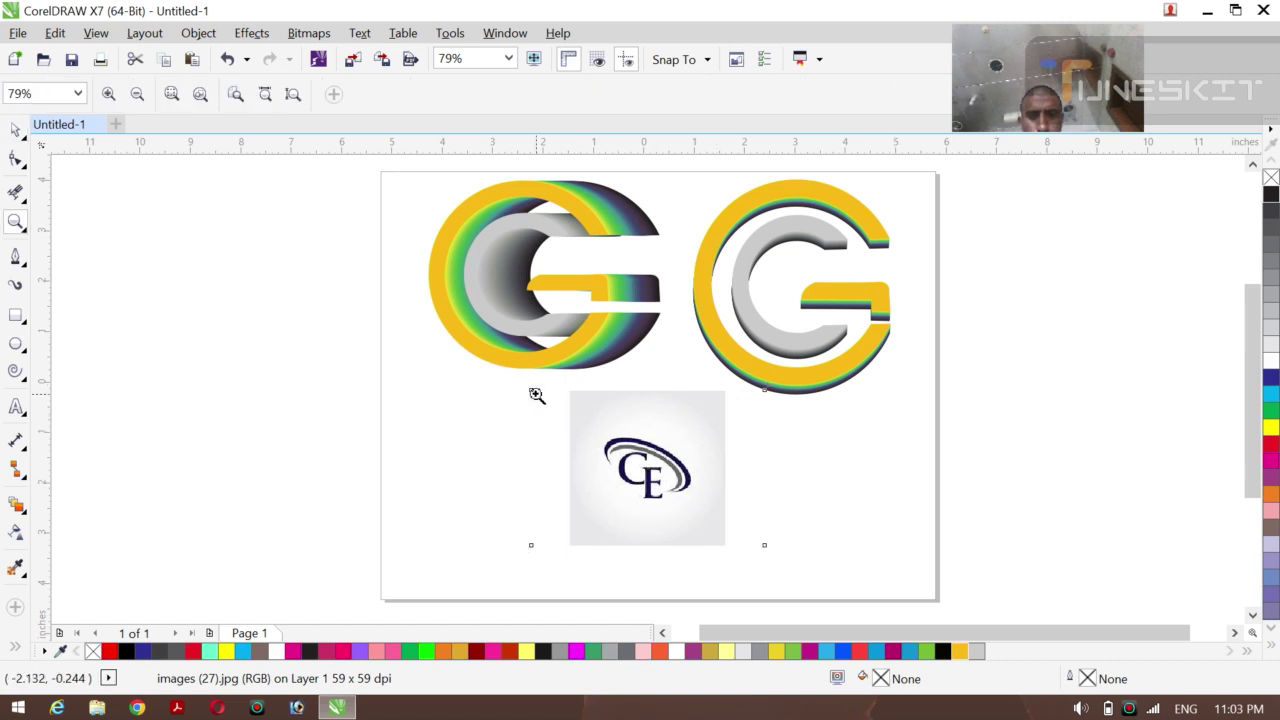
left_click_drag(536, 394, 764, 530)
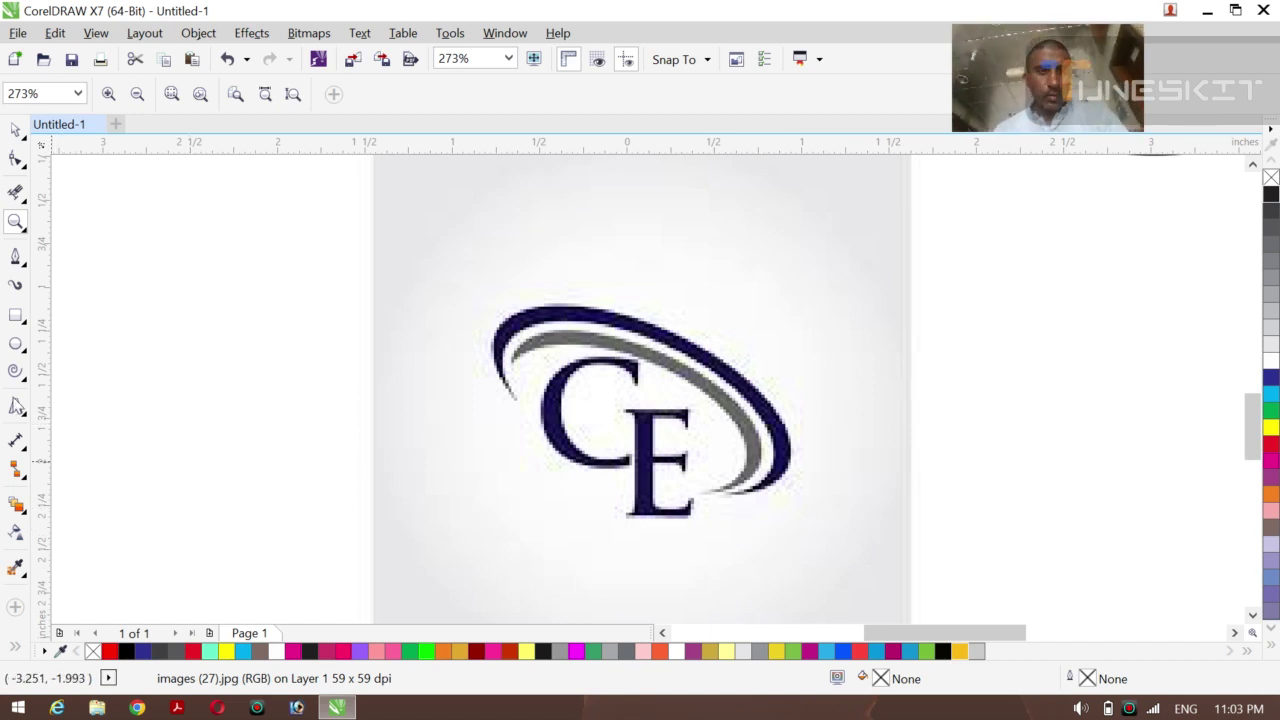
Draw a straight 0.5 pt Pen line between the grey swoosh's two tips, about 1.125 × 0.744 inches, and close it back on its start
left_click(15, 256)
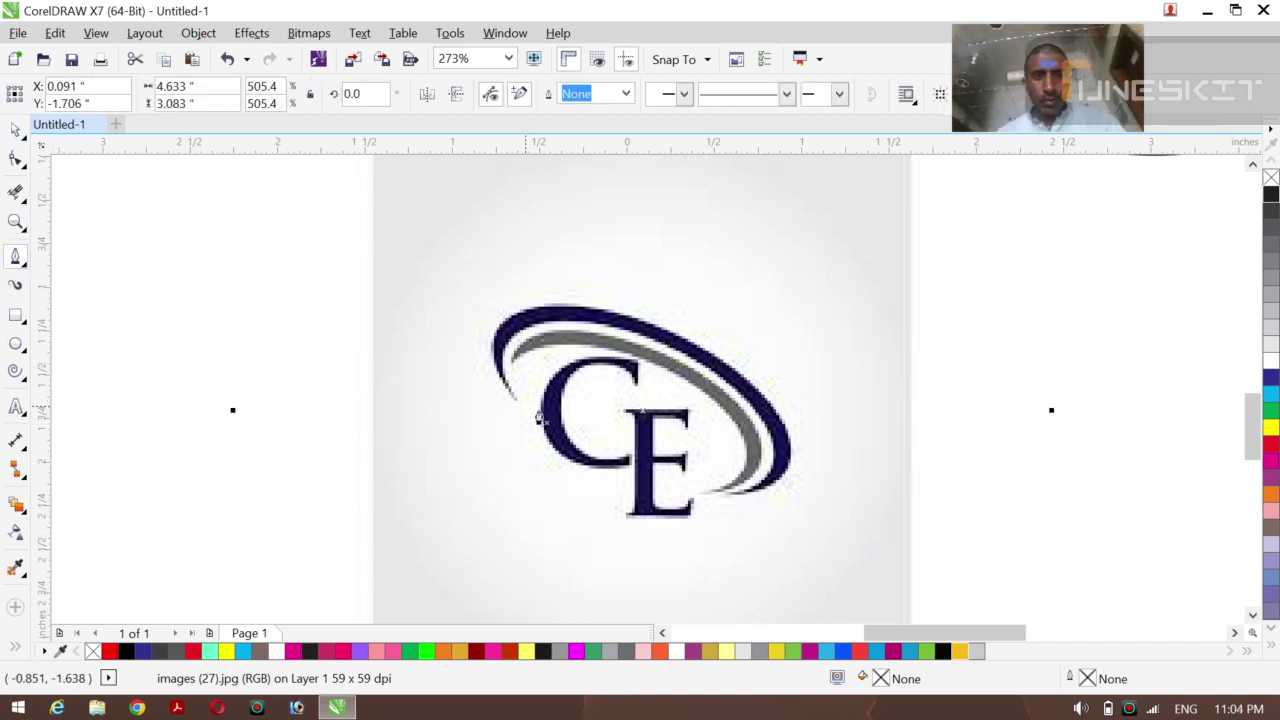
left_click(511, 363)
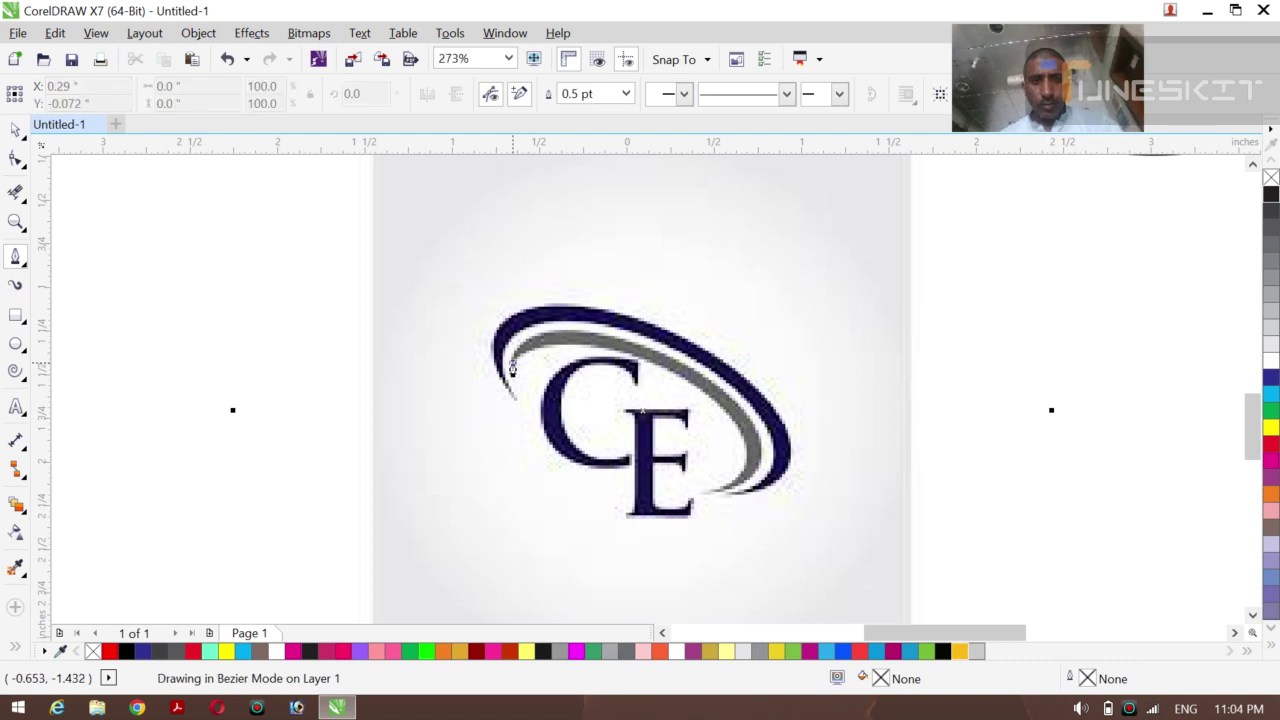
double_click(708, 497)
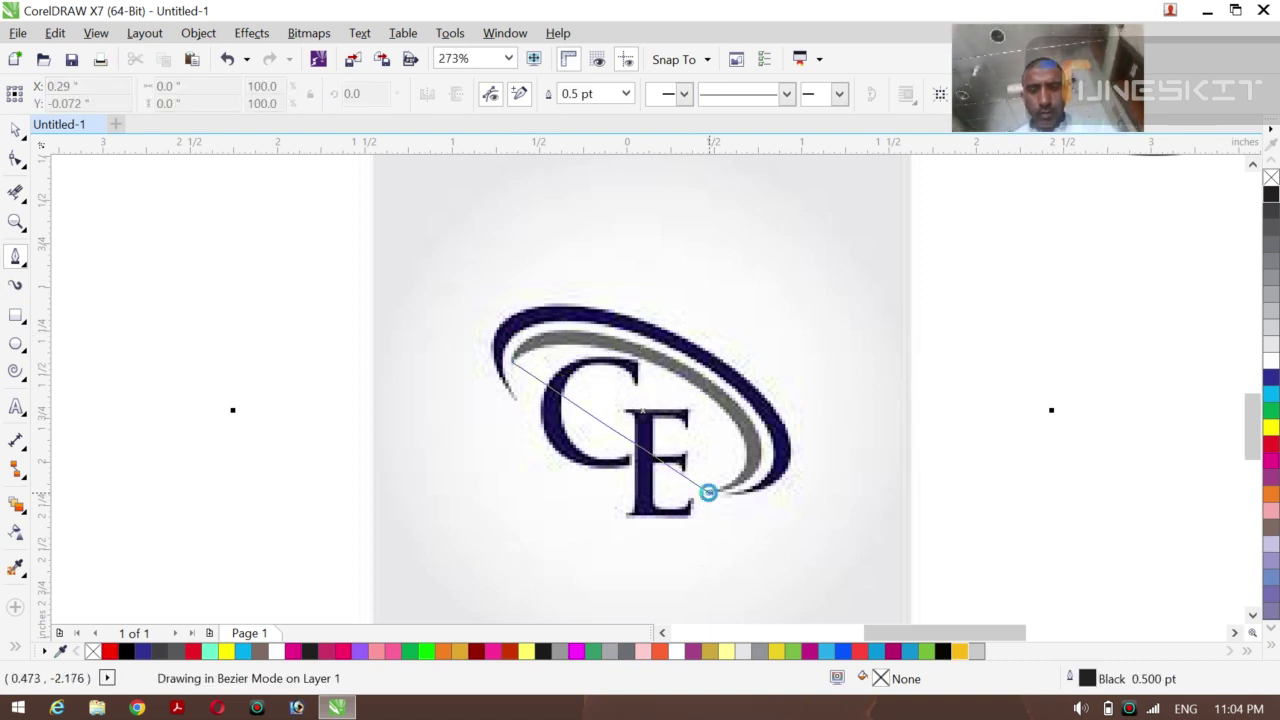
left_click(712, 495)
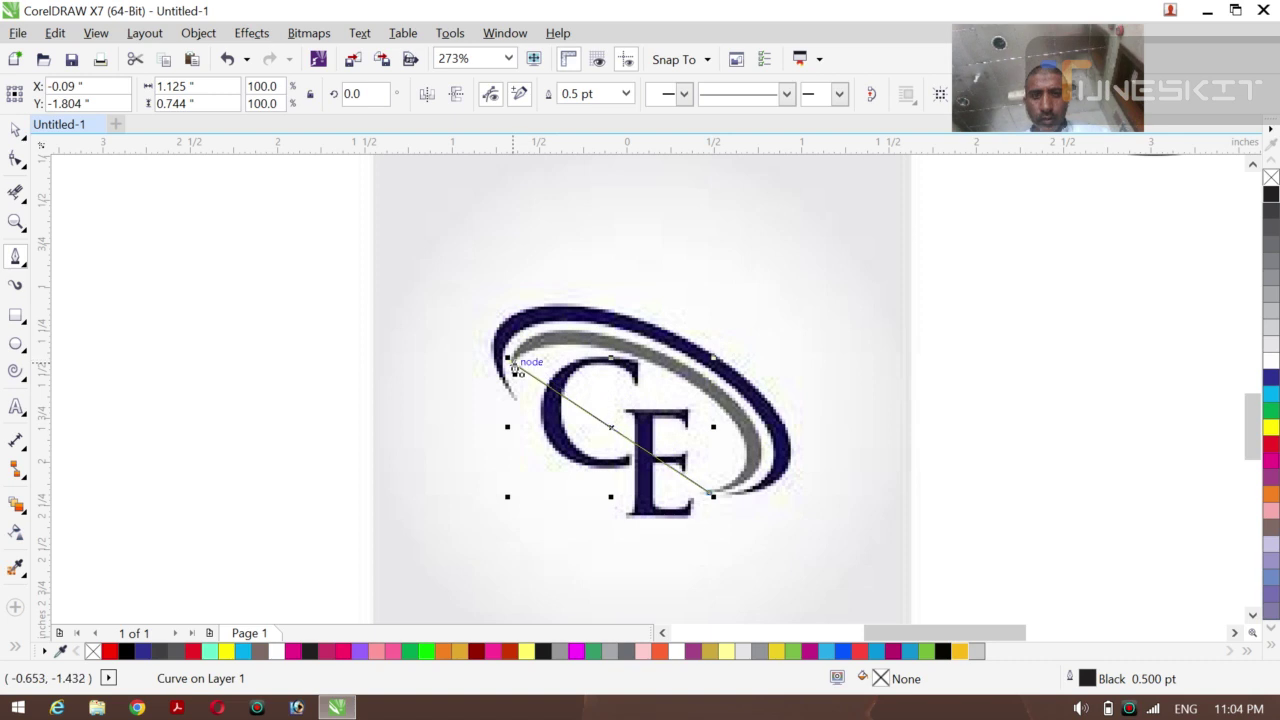
left_click(514, 368)
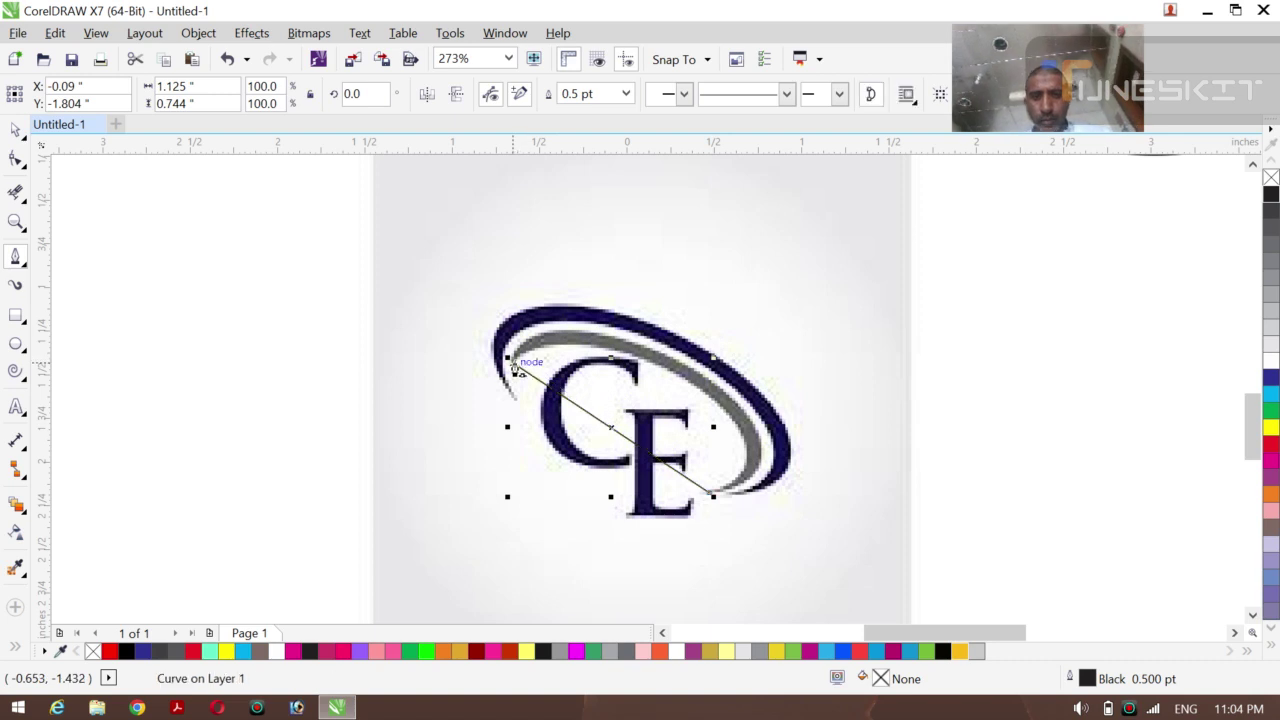
Try converting the closed line to a curve and bending it towards the grey swoosh, and undo back to the open straight line
left_click(16, 160)
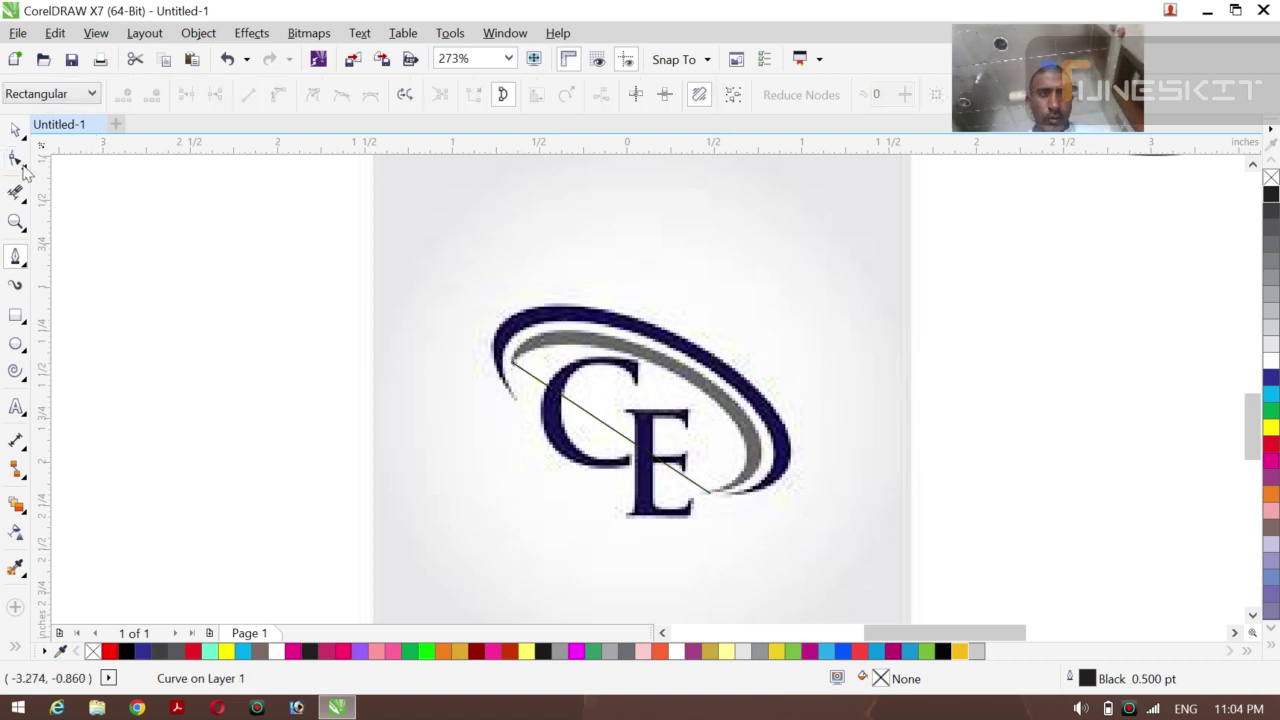
left_click(606, 430)
right_click(606, 428)
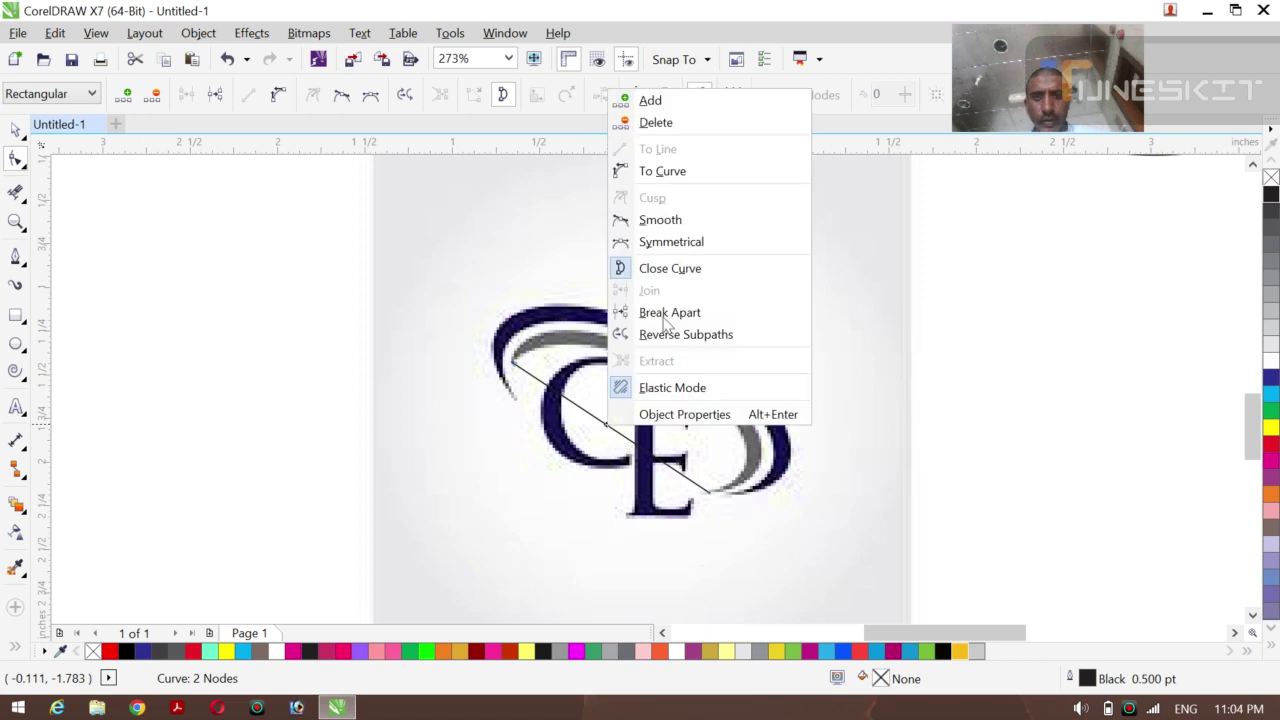
left_click(675, 172)
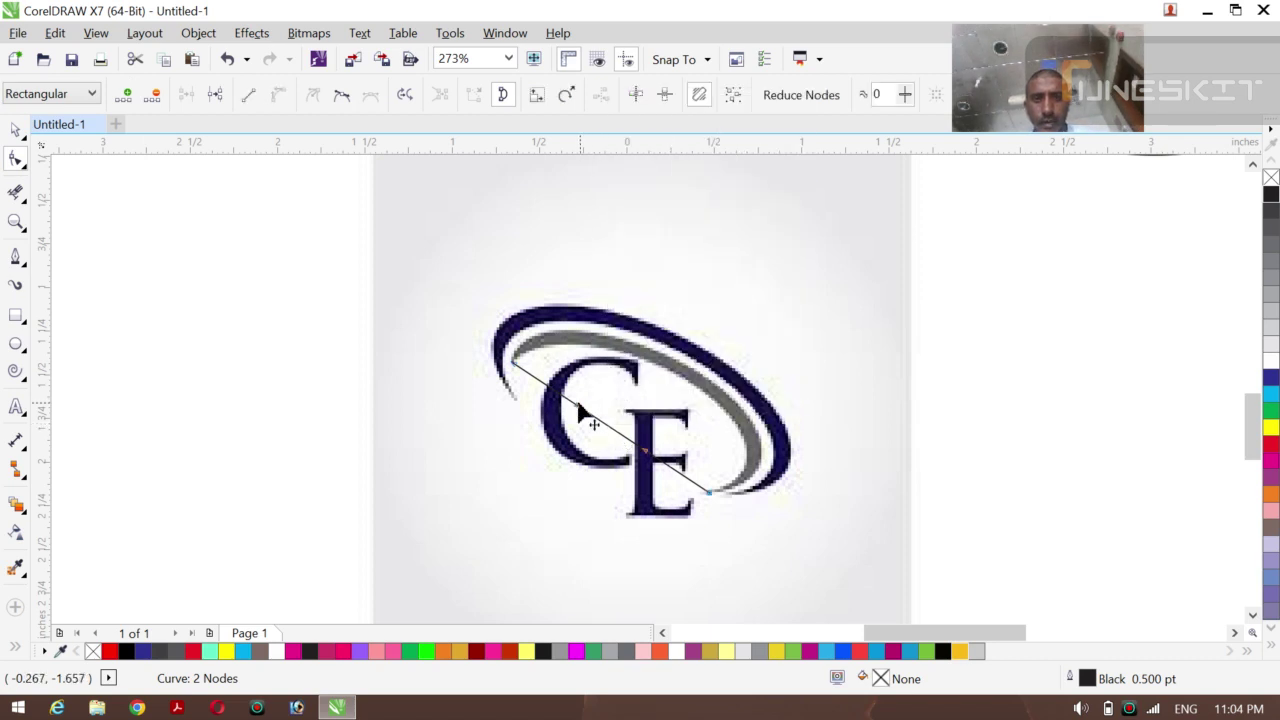
left_click_drag(604, 391, 666, 357)
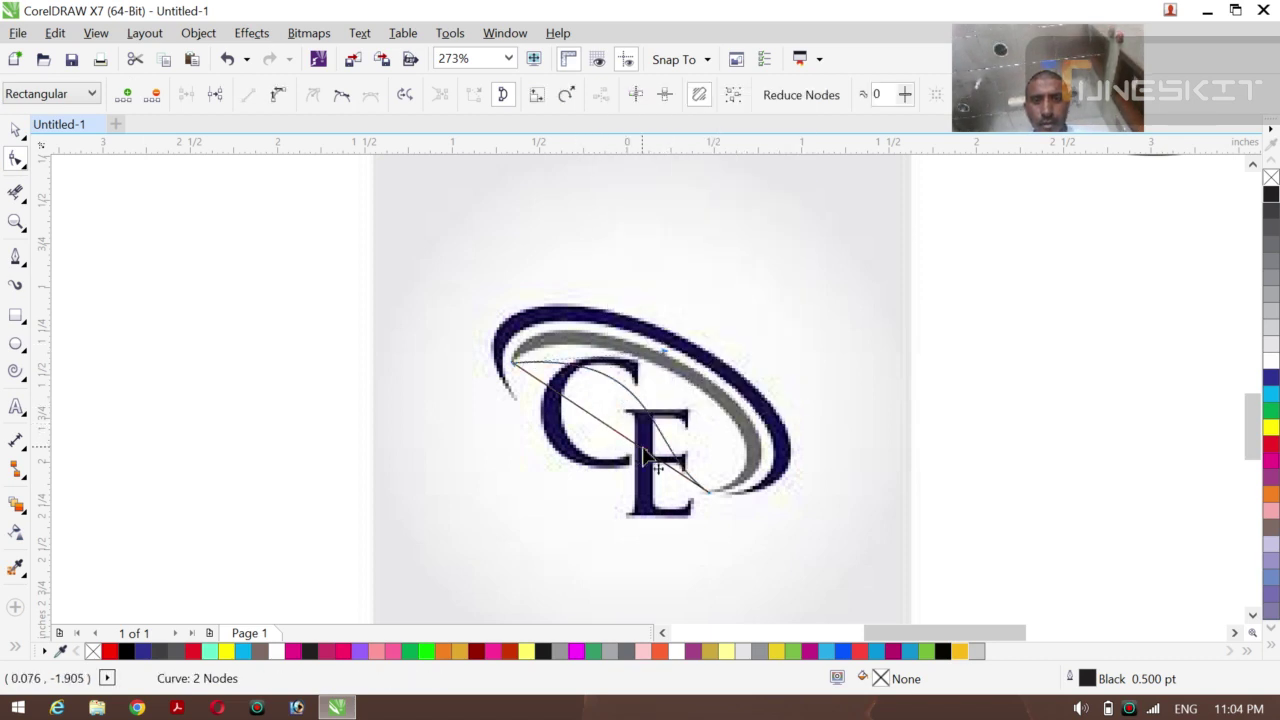
left_click_drag(728, 420, 731, 417)
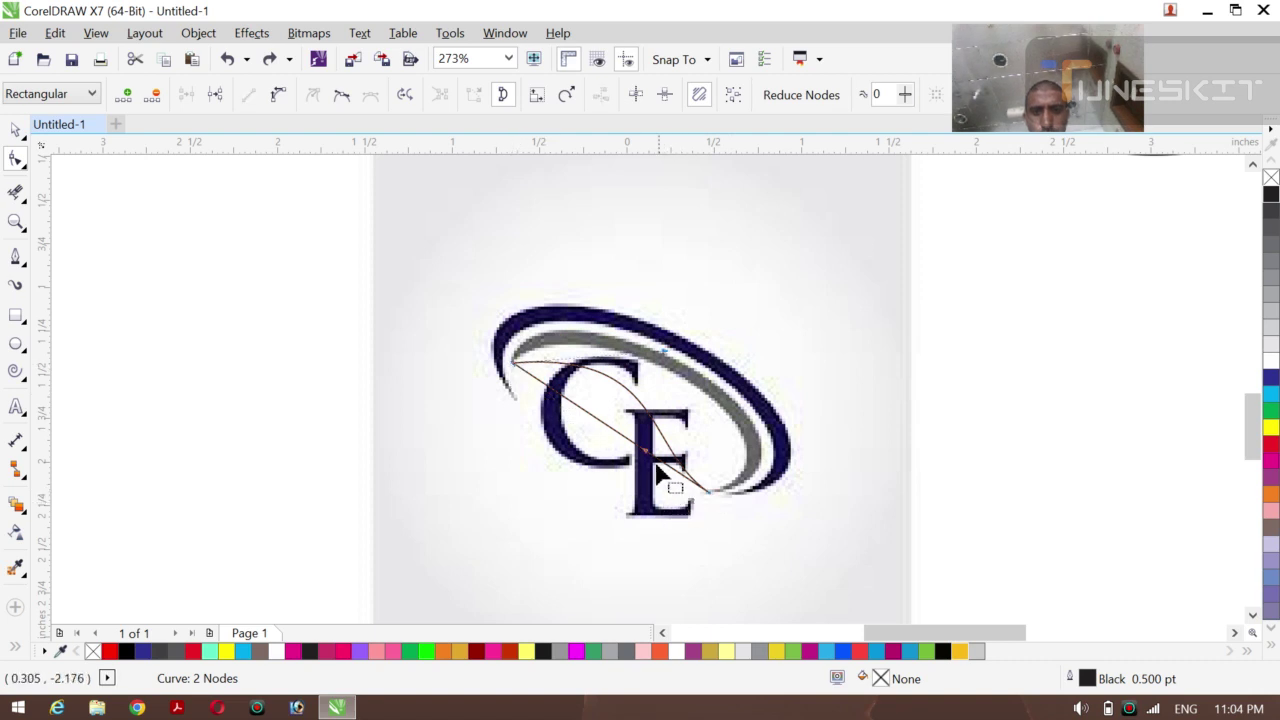
left_click(707, 492)
key("ctrl+z")
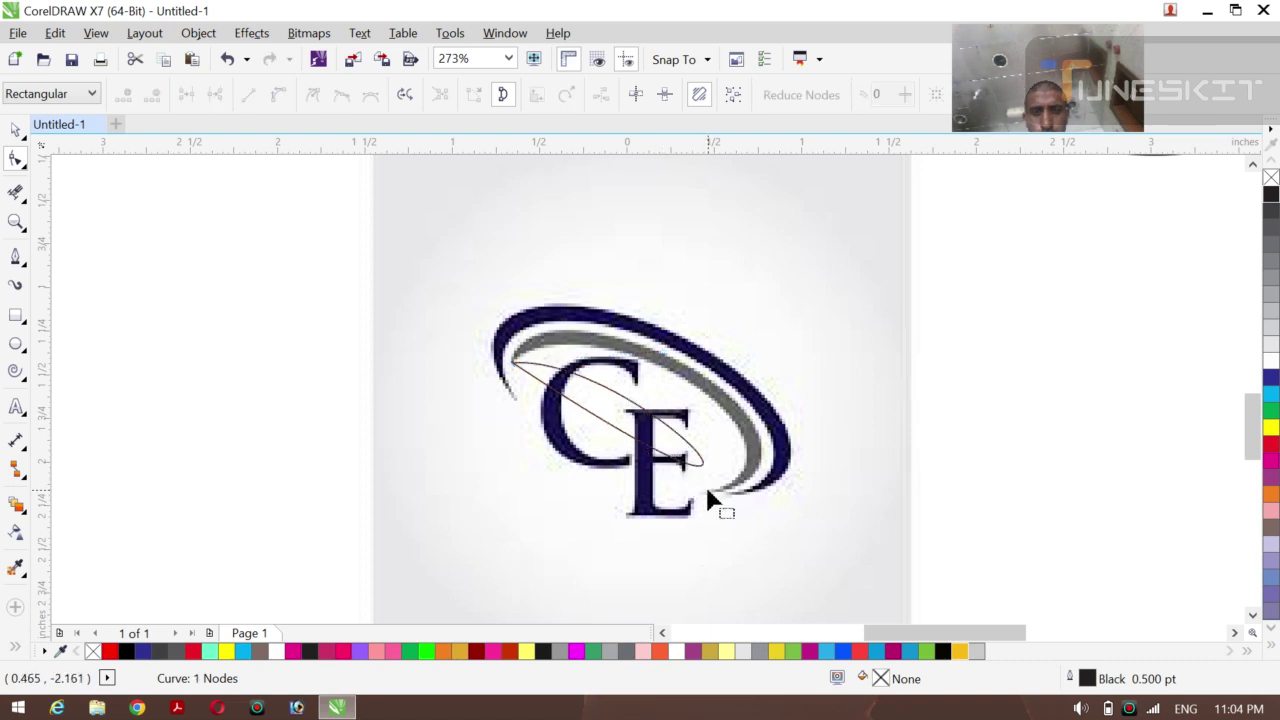
Convert the open line between the grey swoosh's tips to a curve and bend it up towards the swoosh's inner edge
left_click(762, 478)
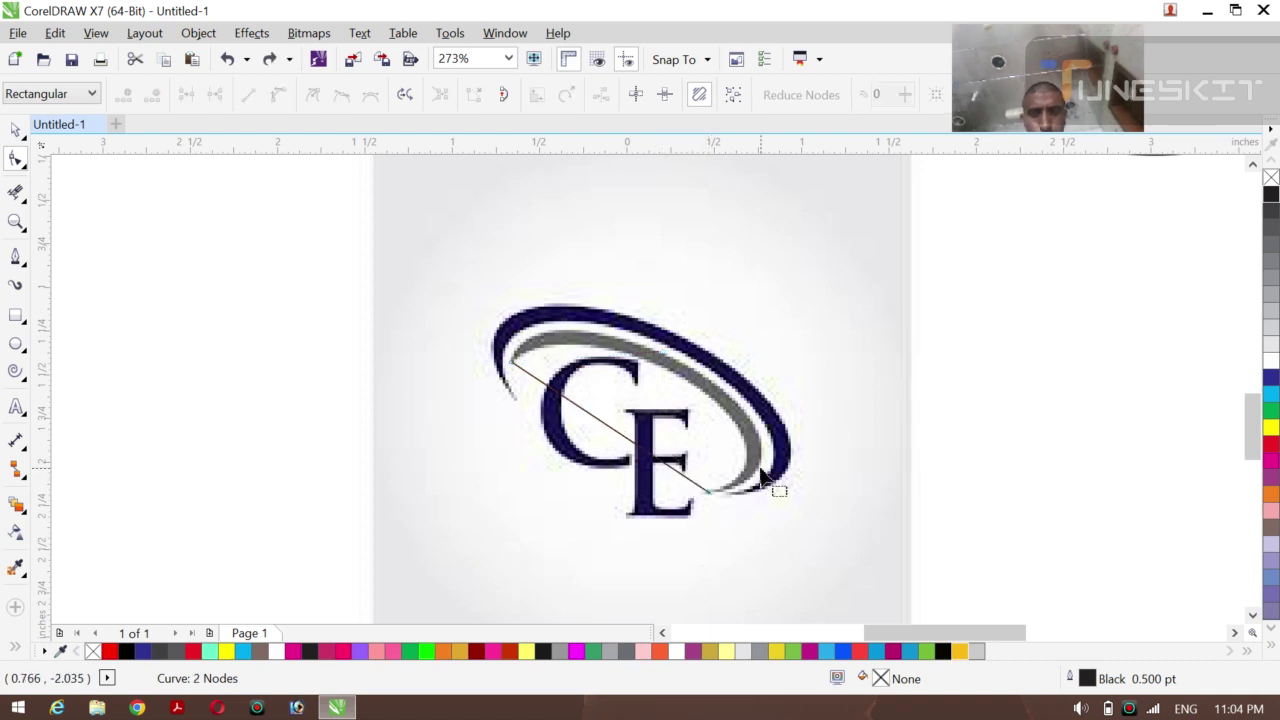
left_click(708, 498)
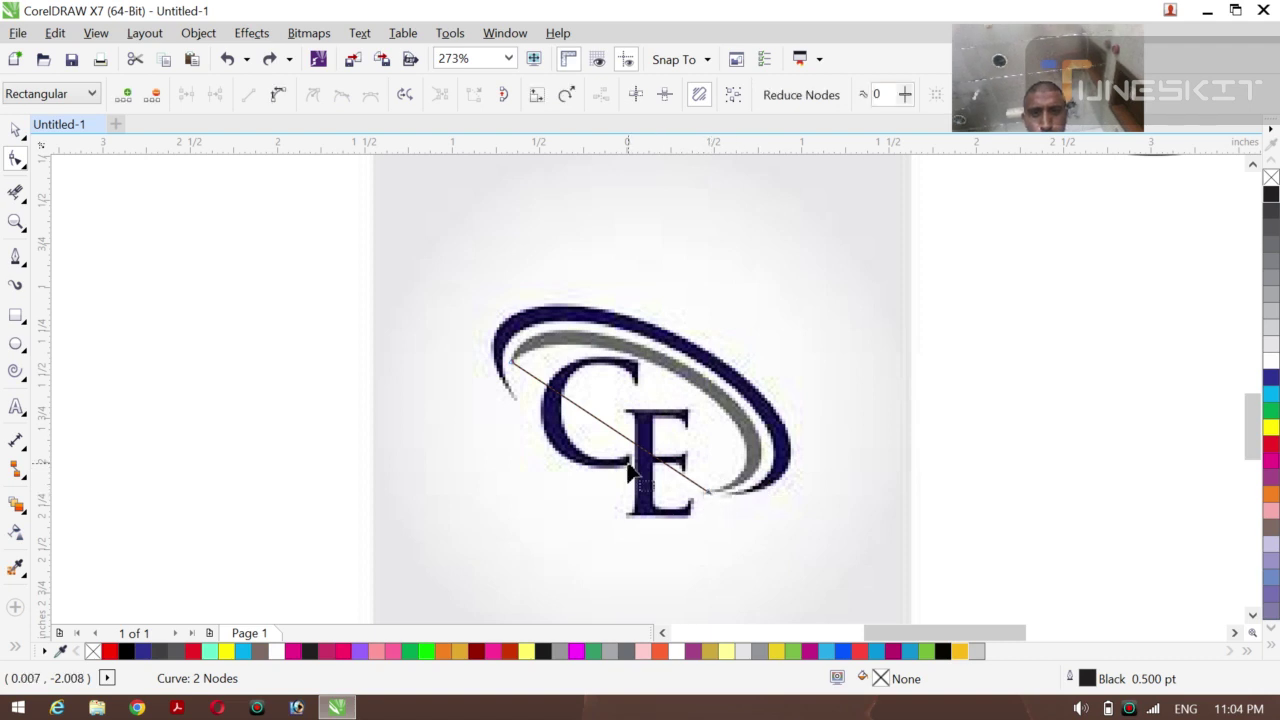
left_click(511, 367)
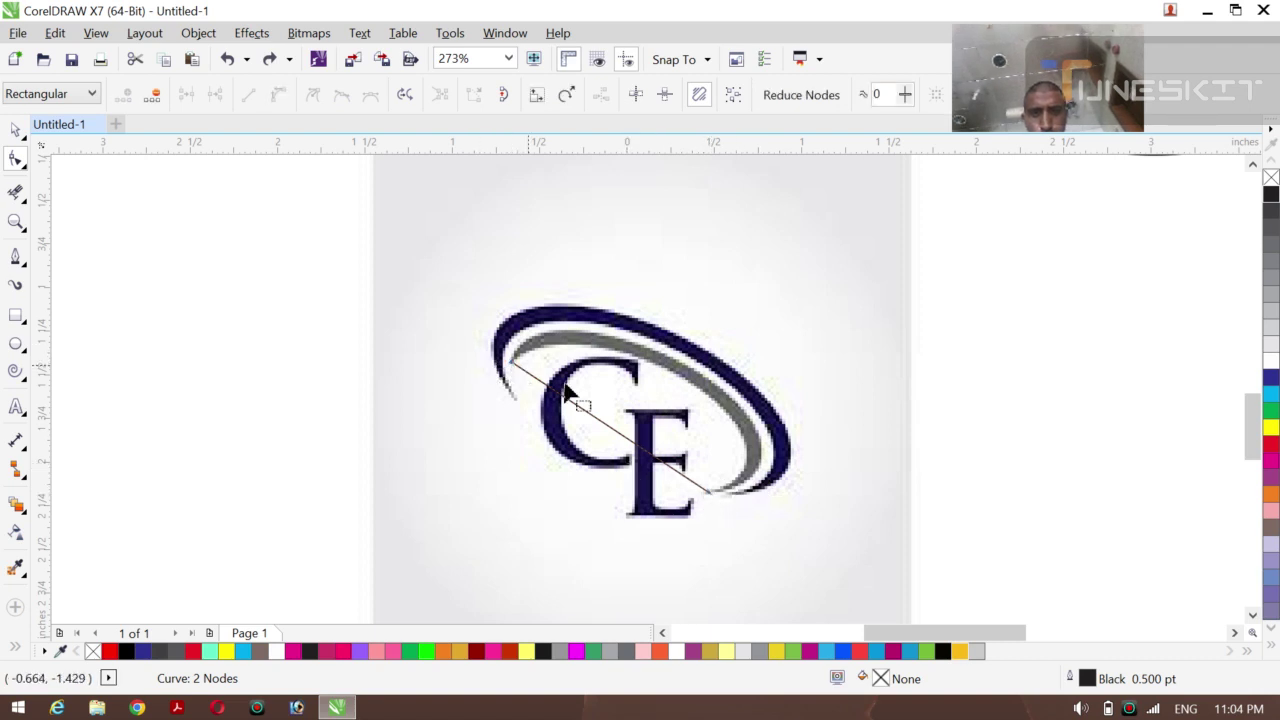
right_click(586, 420)
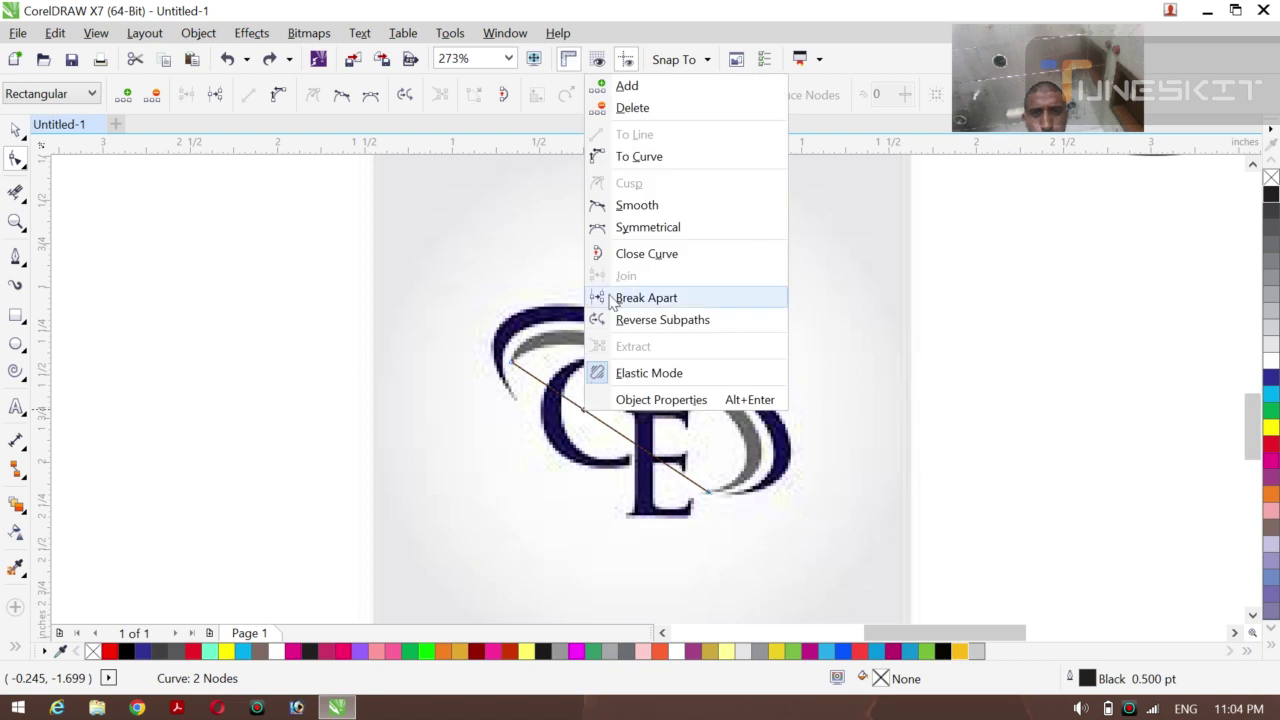
left_click(634, 158)
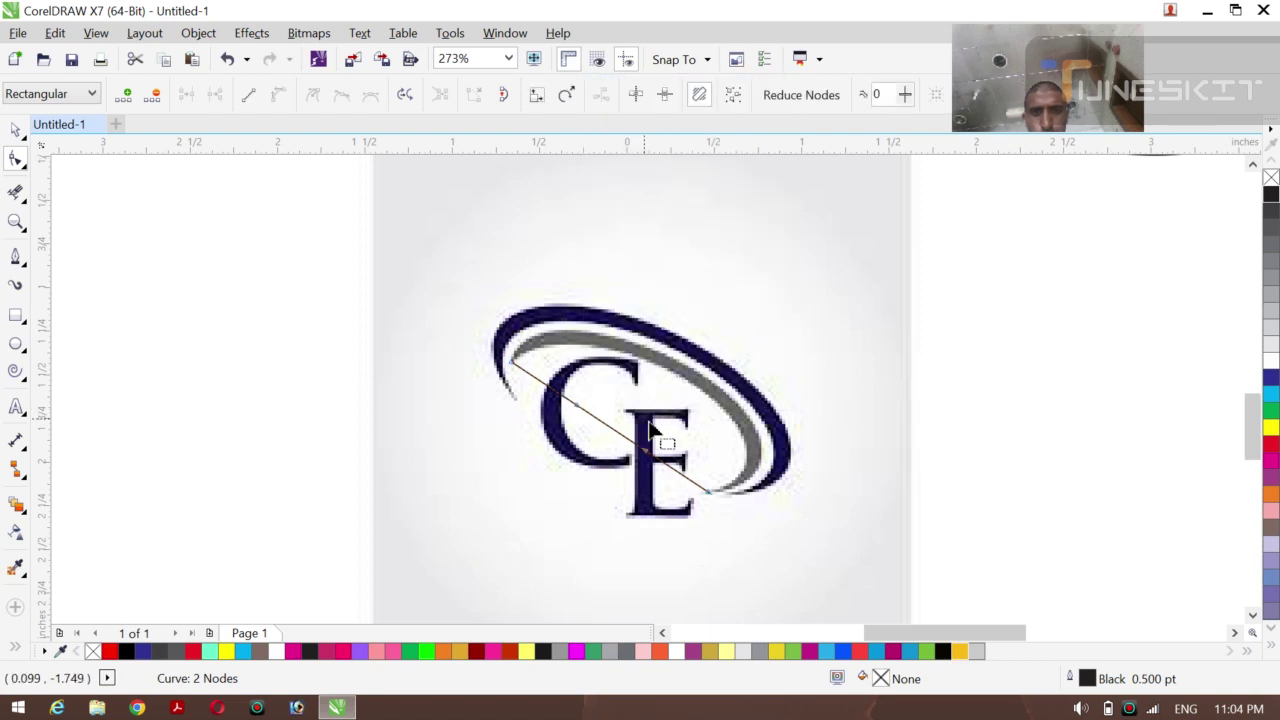
left_click_drag(652, 462, 758, 380)
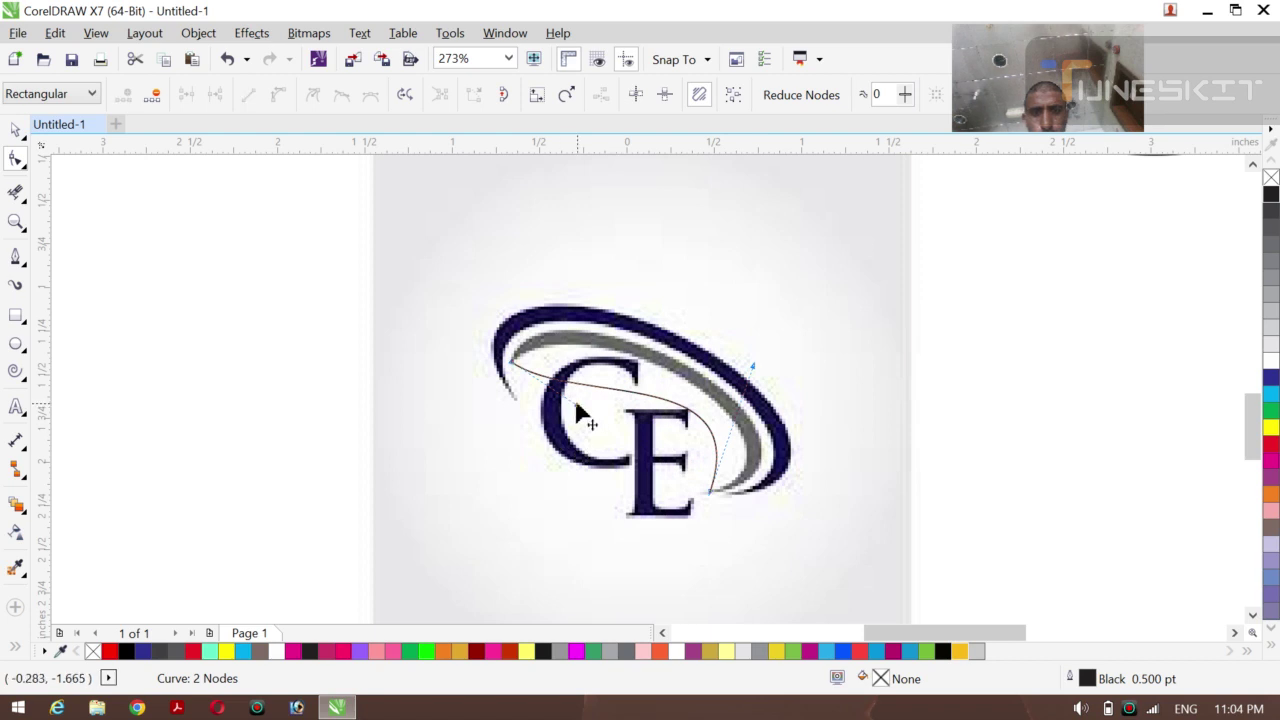
left_click_drag(574, 405, 557, 319)
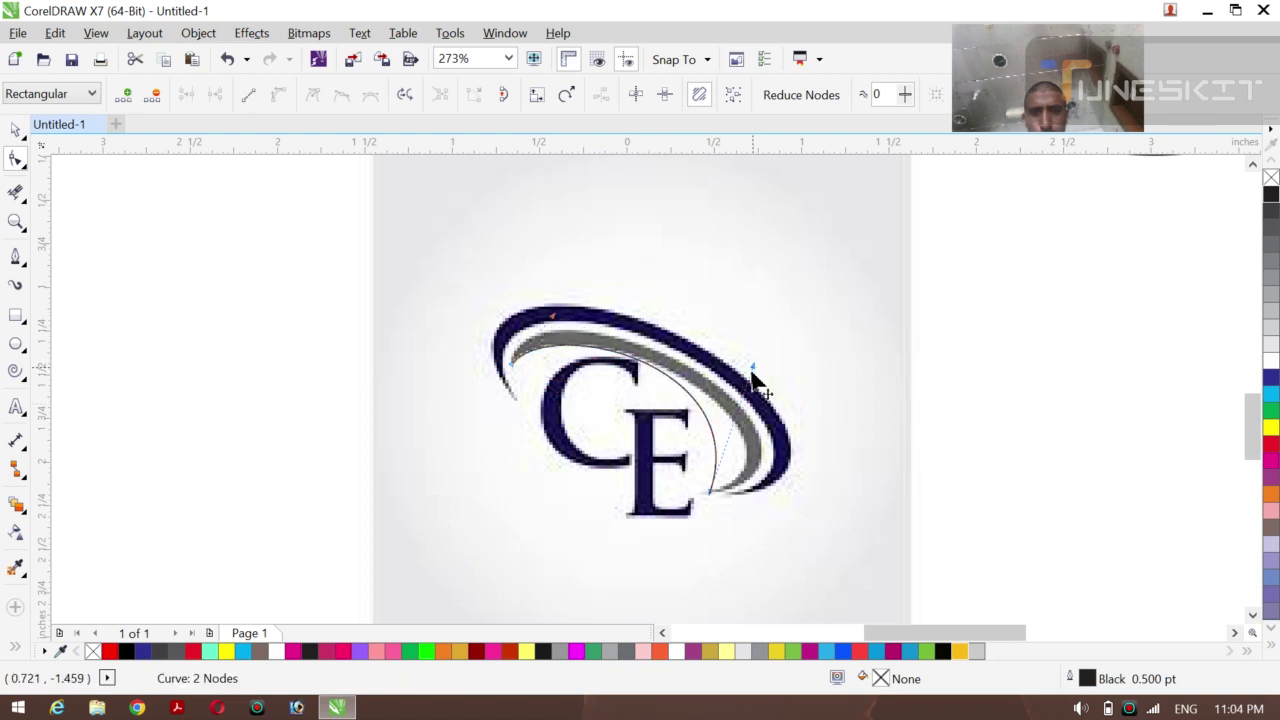
Adjust both curve handles until the curve follows the grey swoosh's inner edge, about 1.348 × 0.85 inches overall
left_click_drag(752, 375, 812, 450)
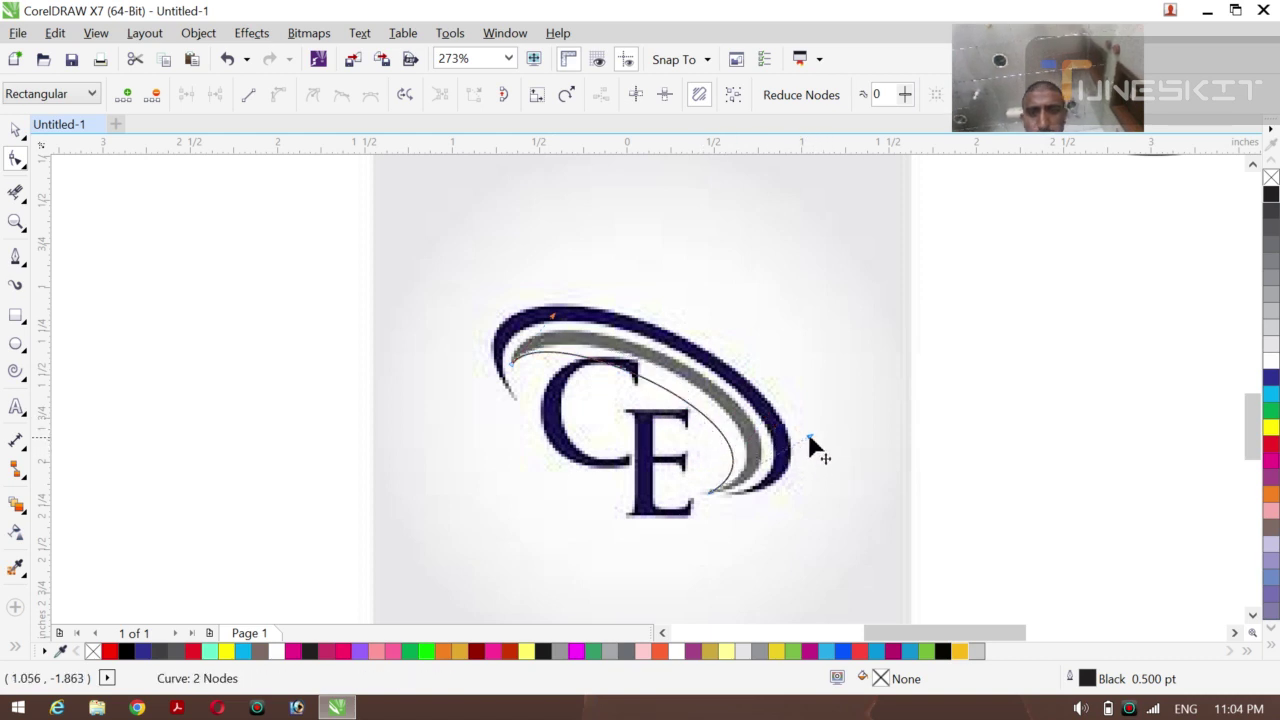
left_click_drag(814, 437, 843, 437)
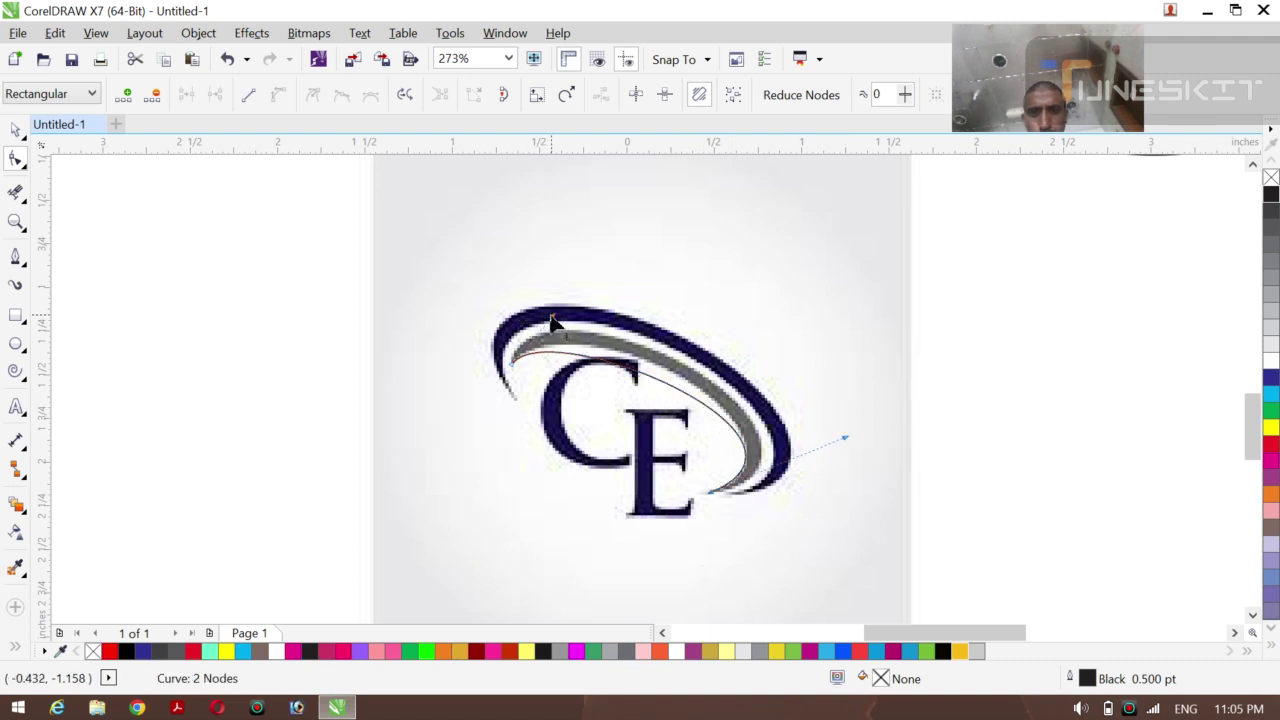
left_click_drag(553, 322, 568, 305)
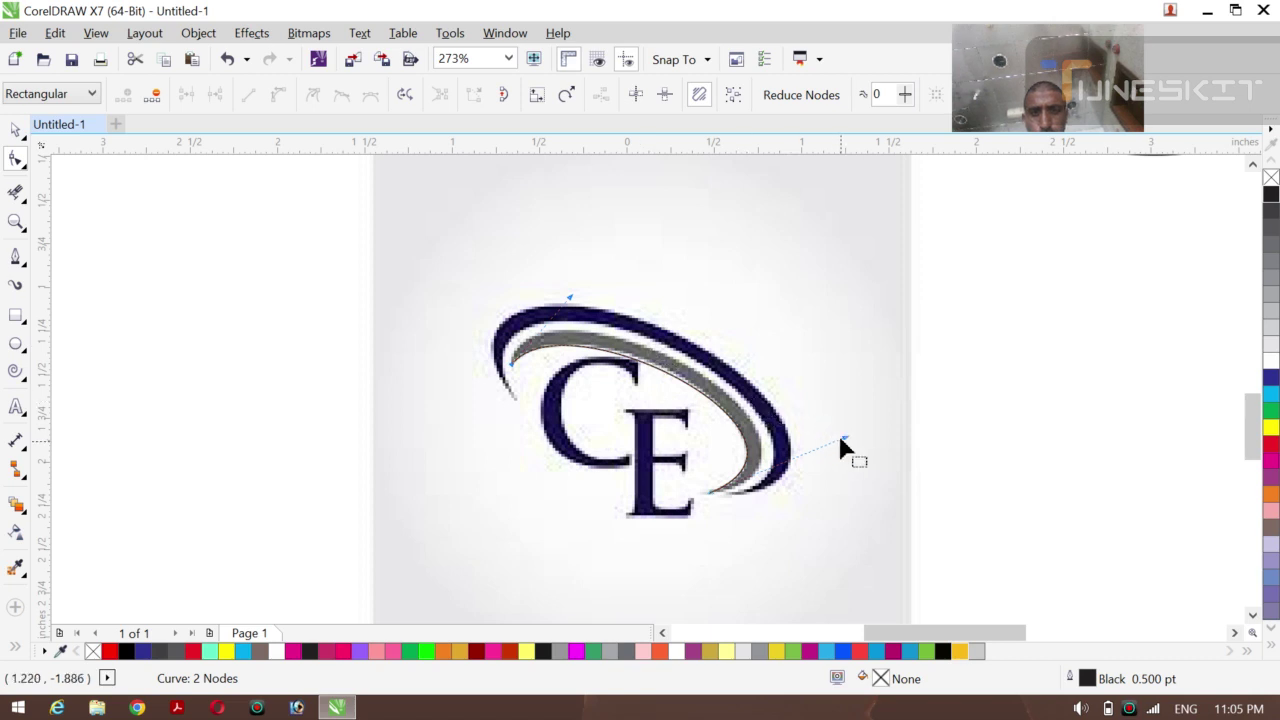
left_click_drag(846, 438, 849, 443)
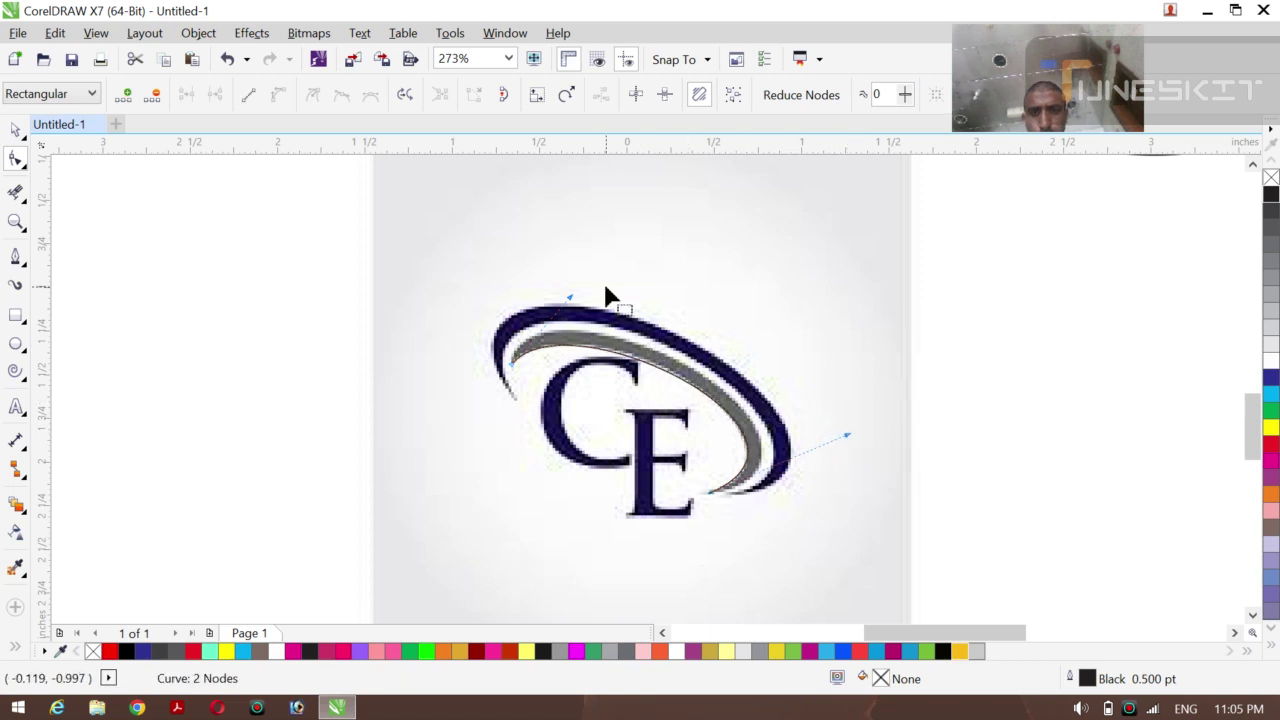
left_click_drag(575, 308, 576, 297)
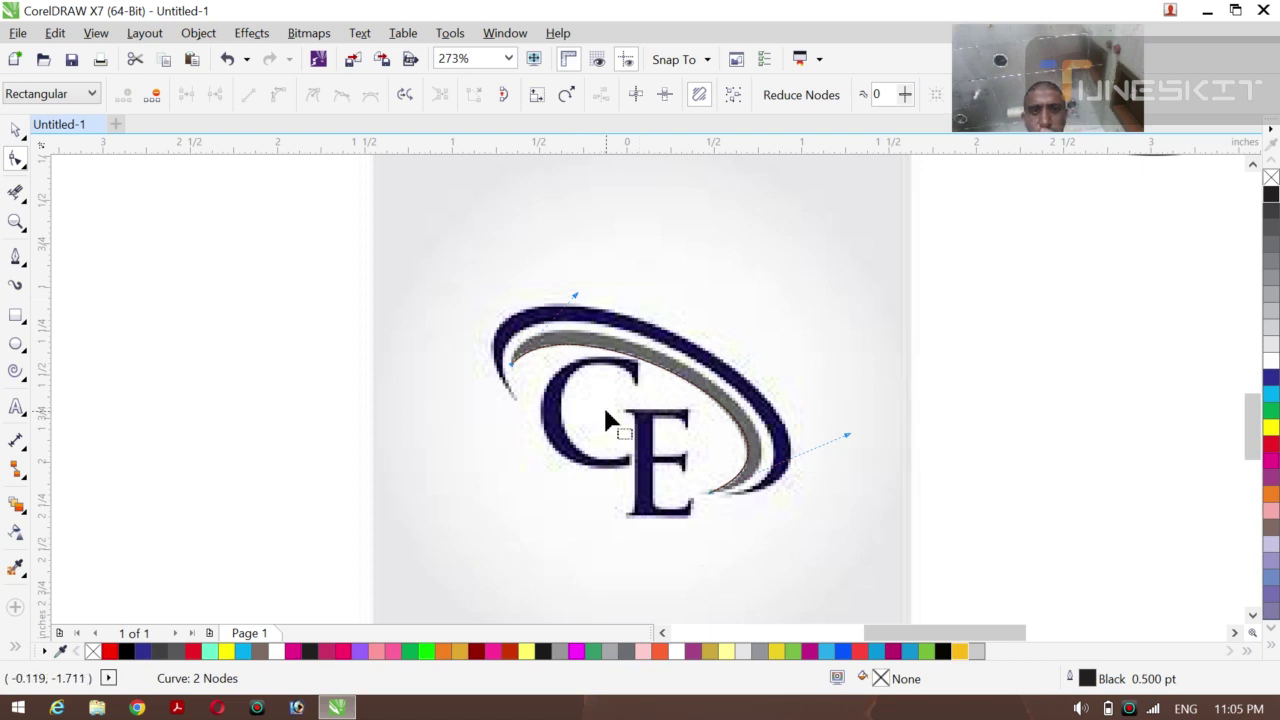
left_click(15, 130)
left_click(55, 127)
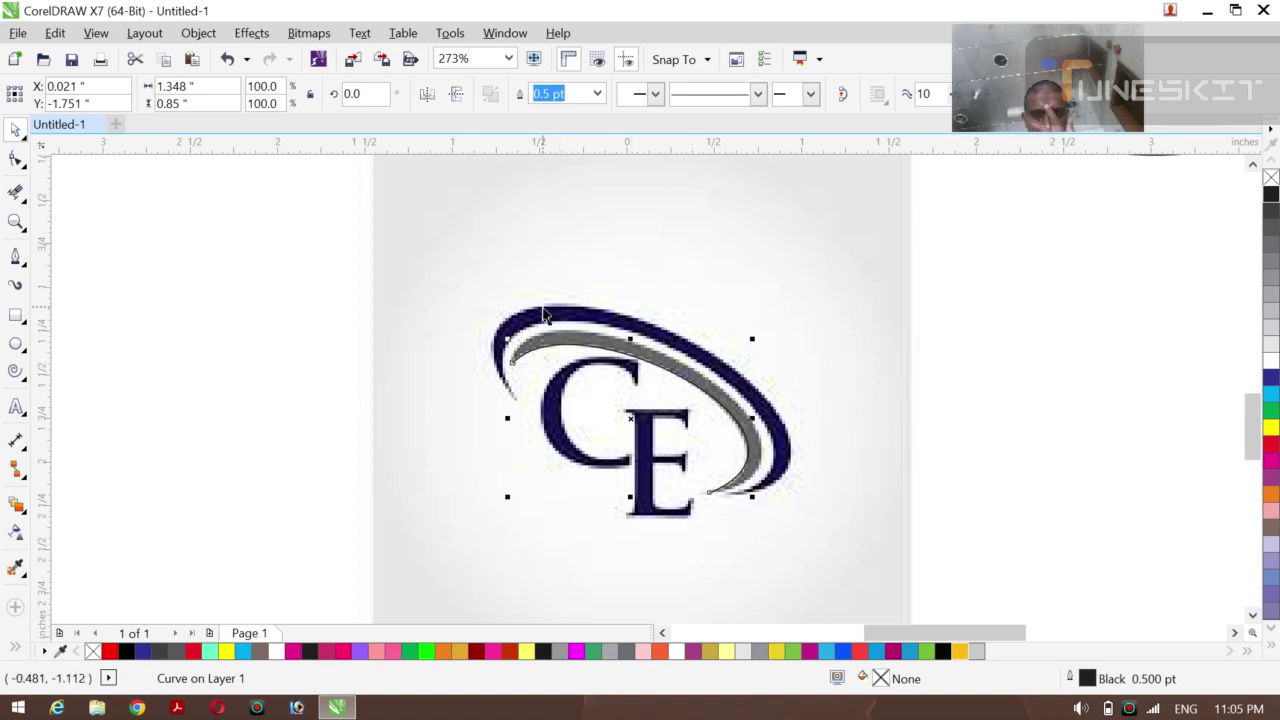
left_click(15, 259)
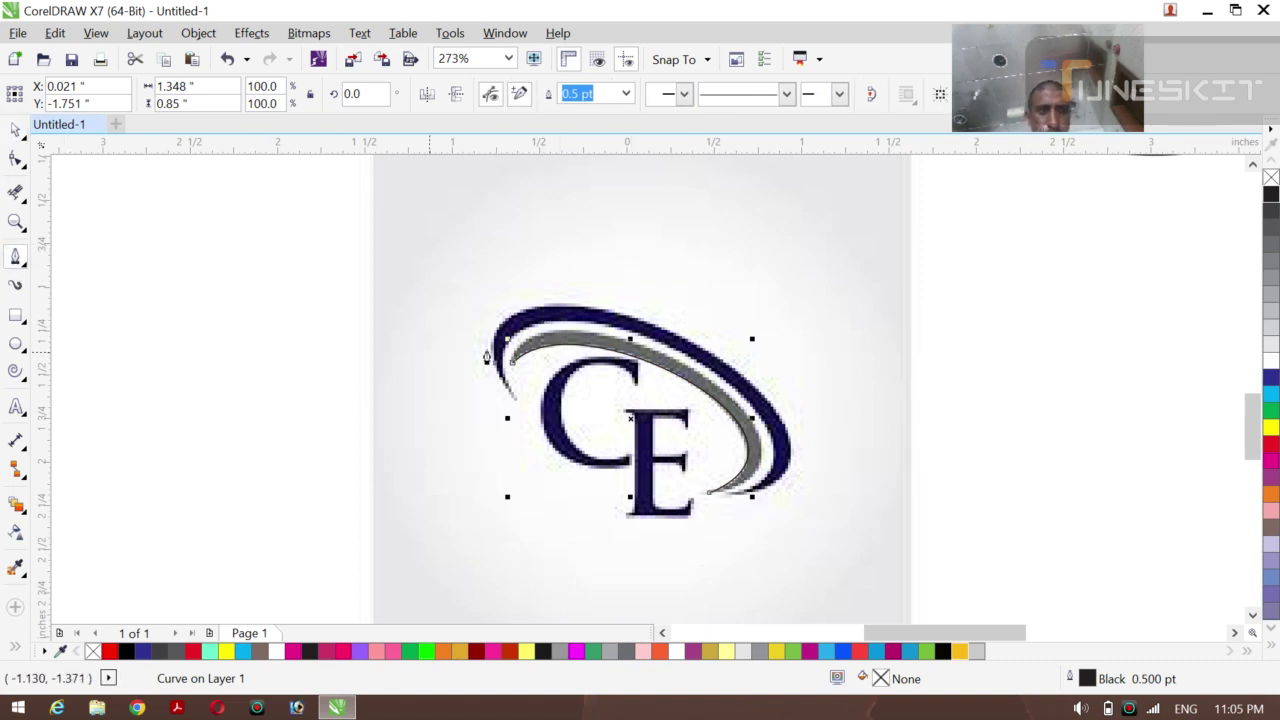
left_click_drag(515, 372, 615, 280)
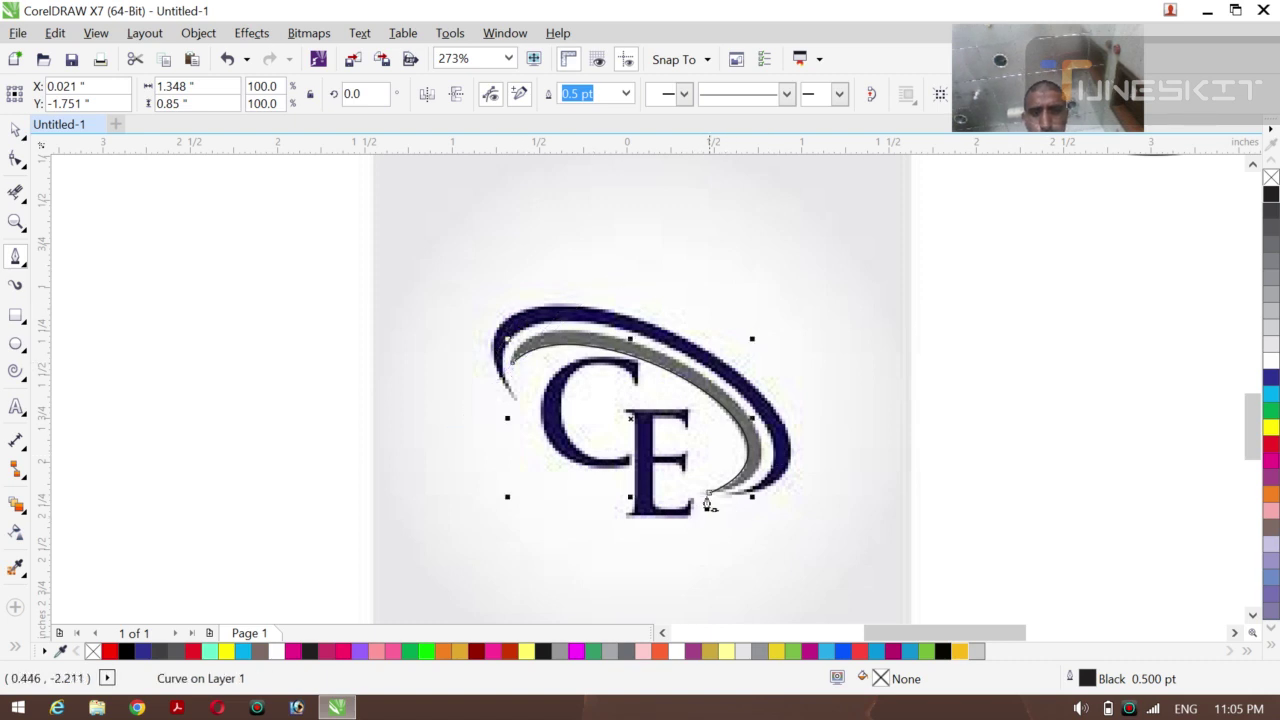
left_click_drag(709, 502, 768, 506)
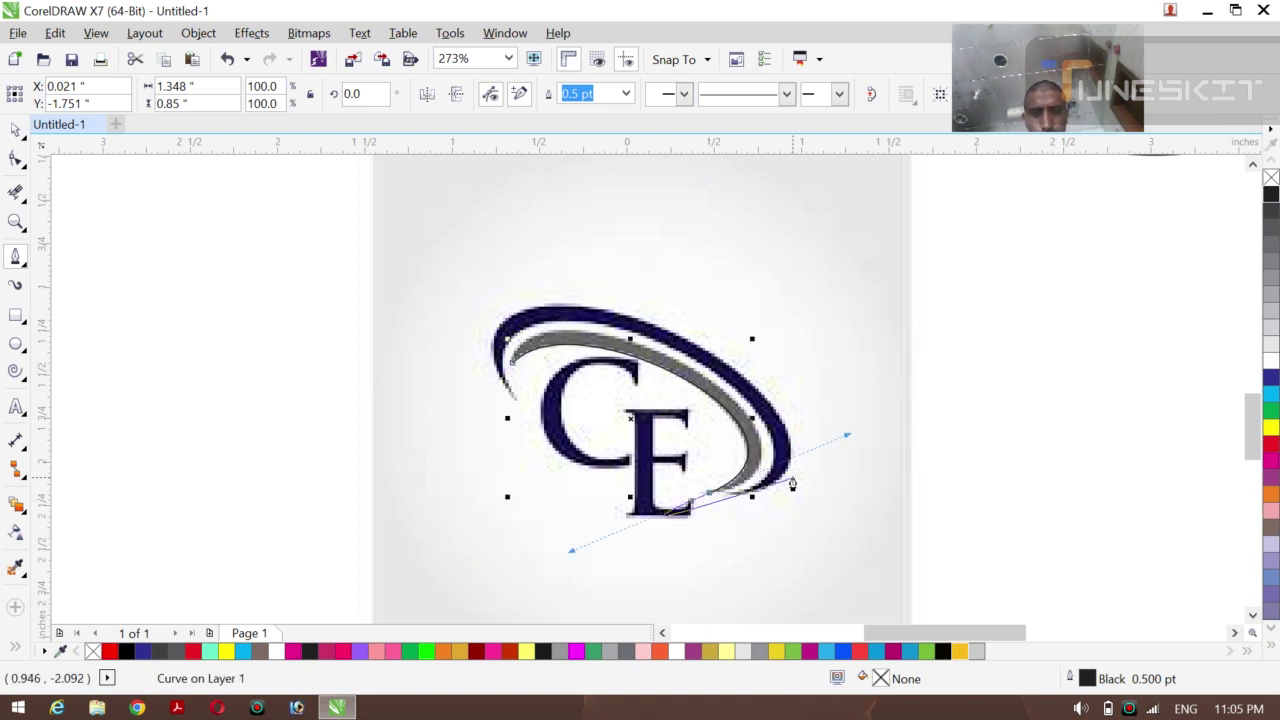
key("Escape")
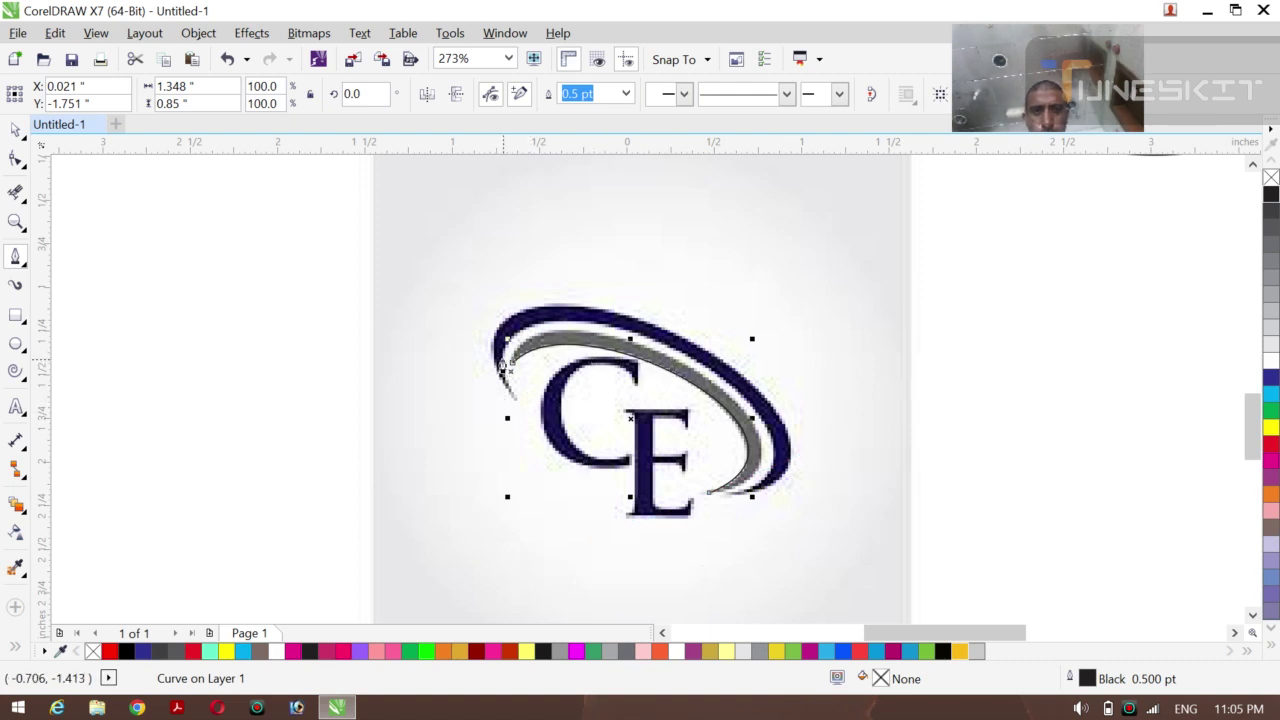
Draw a second straight Pen line, about 1.179 × 0.763 inches, from just outside the grey swoosh's left tip to its lower-right tip
left_click(505, 362)
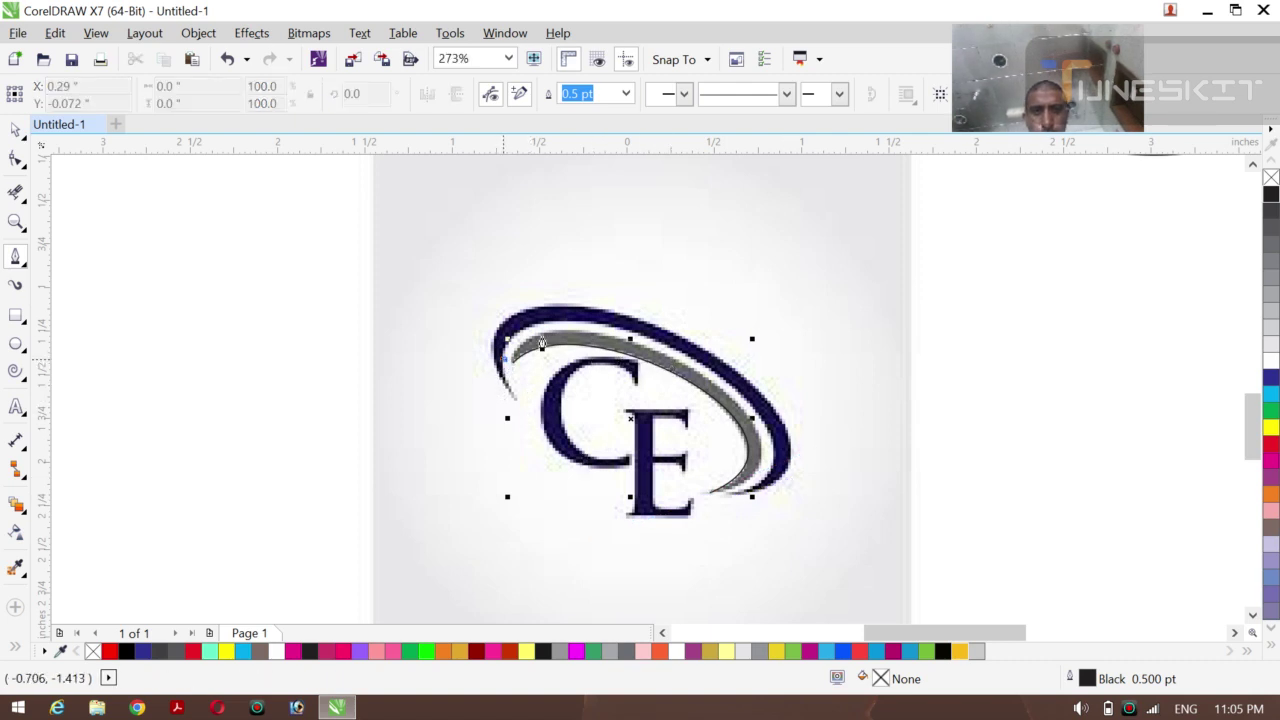
left_click(708, 497)
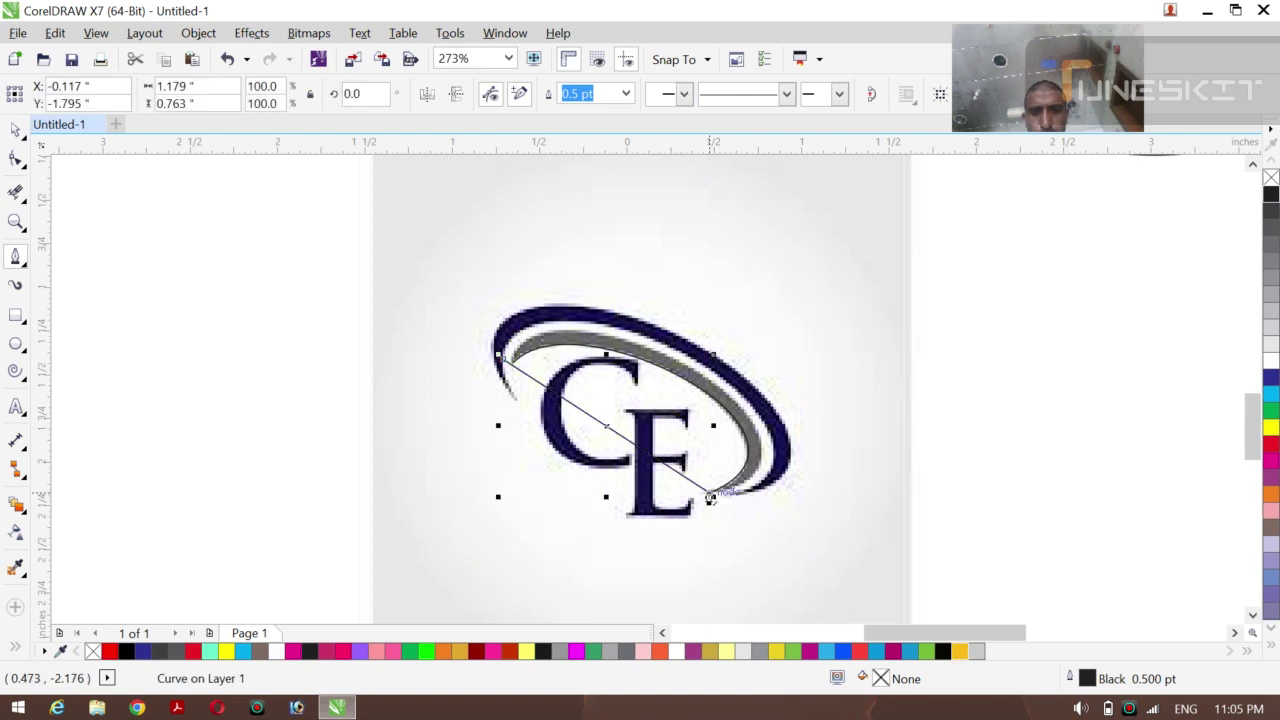
left_click(15, 162)
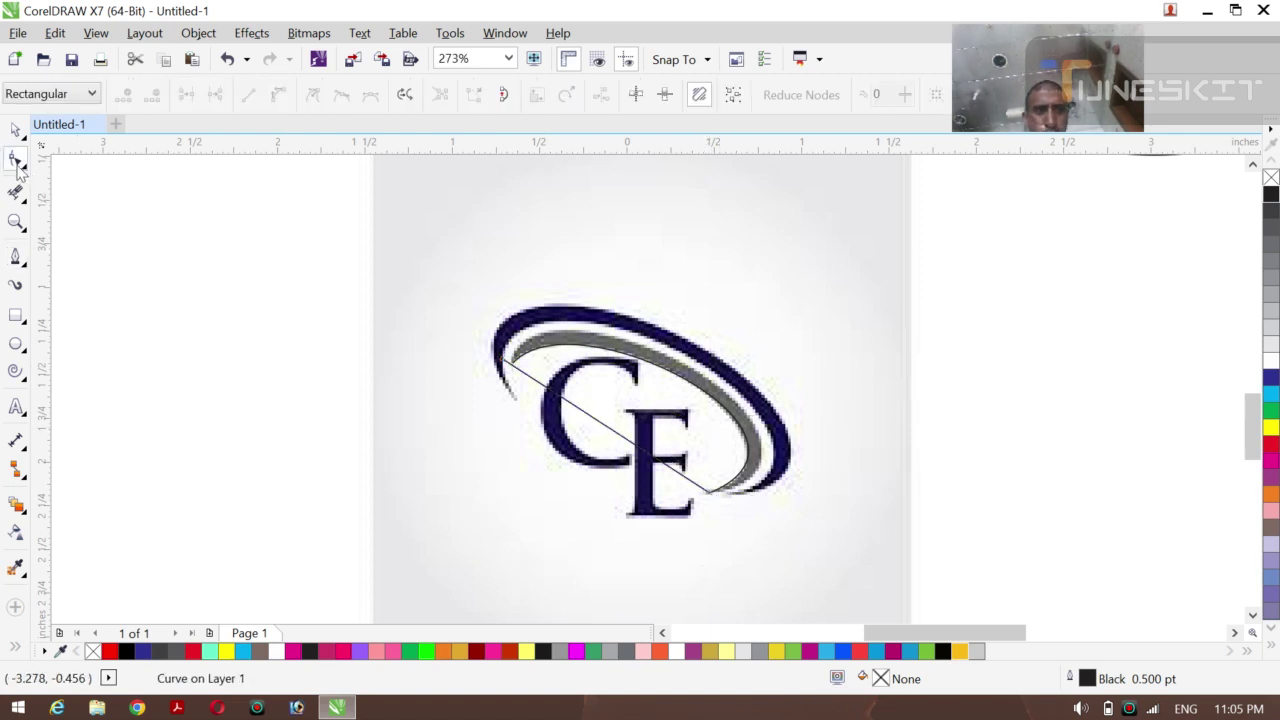
Convert the second line to a curve and bend it up towards the grey swoosh's outer edge
right_click(607, 428)
left_click(655, 174)
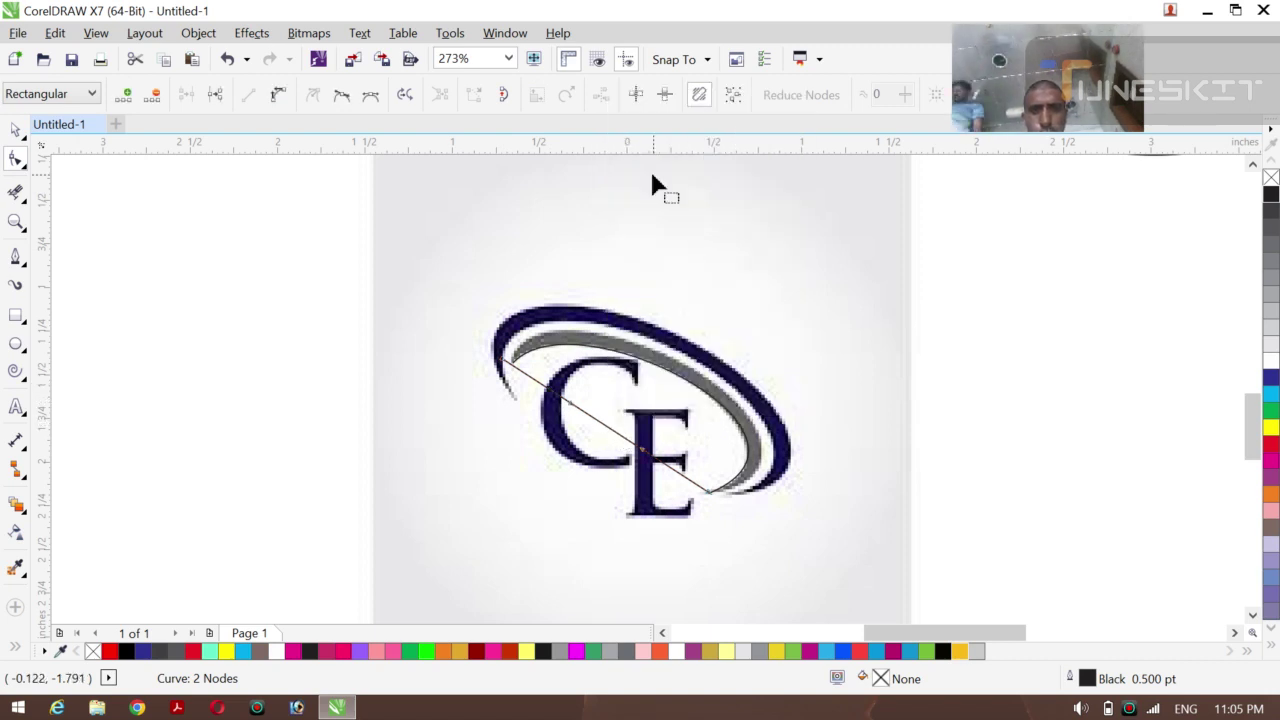
left_click_drag(578, 415, 639, 265)
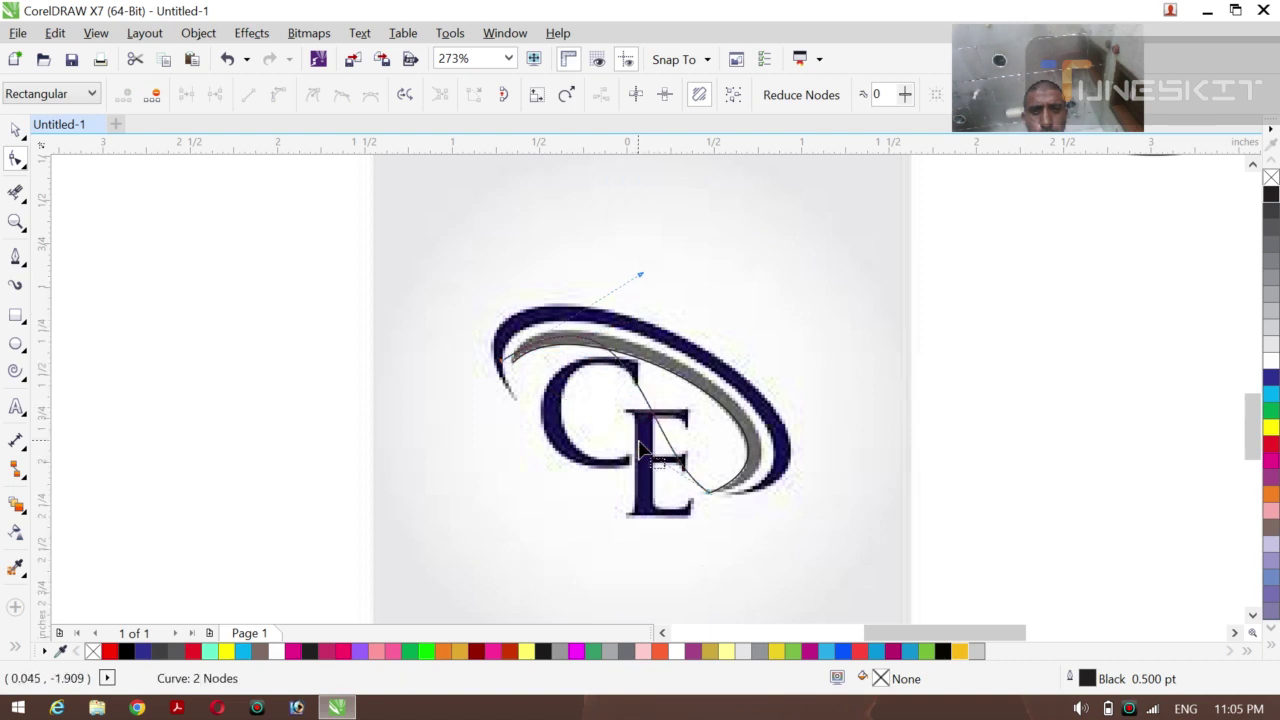
left_click_drag(714, 420, 859, 462)
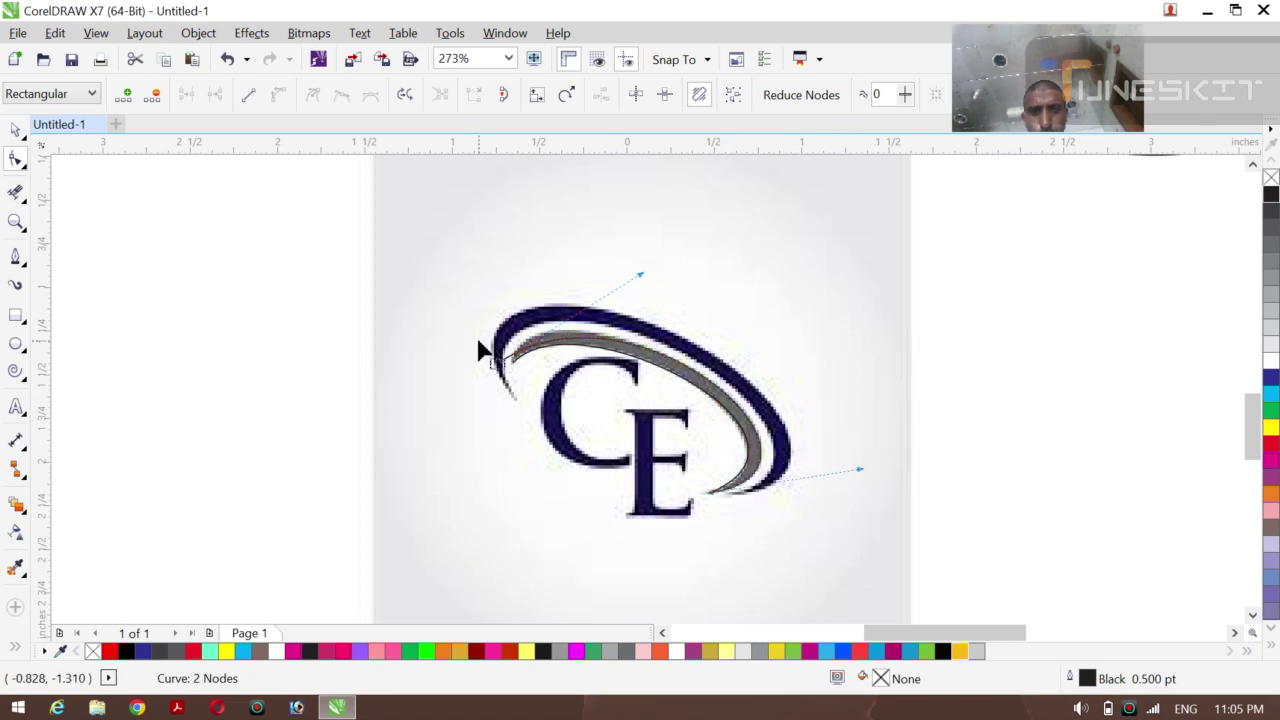
Move the outer-edge curve's left end onto the grey swoosh's left tip, reshape its left handle, and nudge the curve slightly up
left_click(511, 358)
left_click_drag(513, 366, 519, 368)
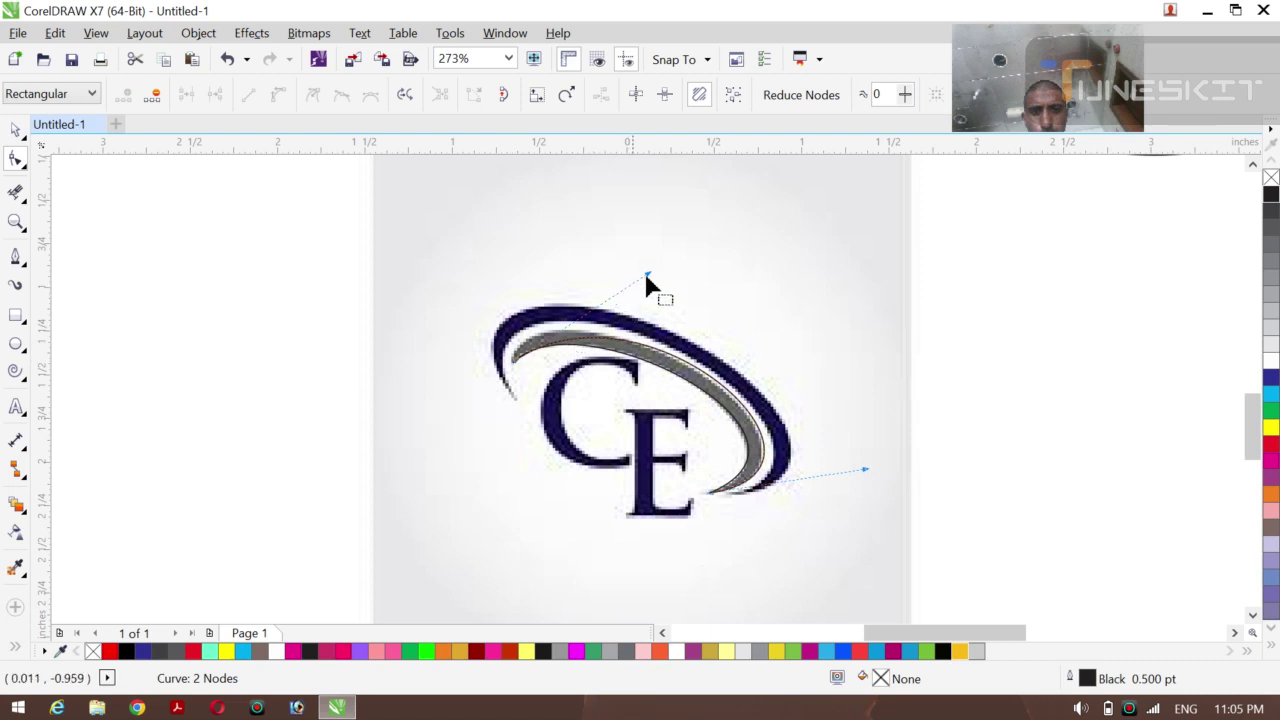
left_click_drag(647, 271, 536, 256)
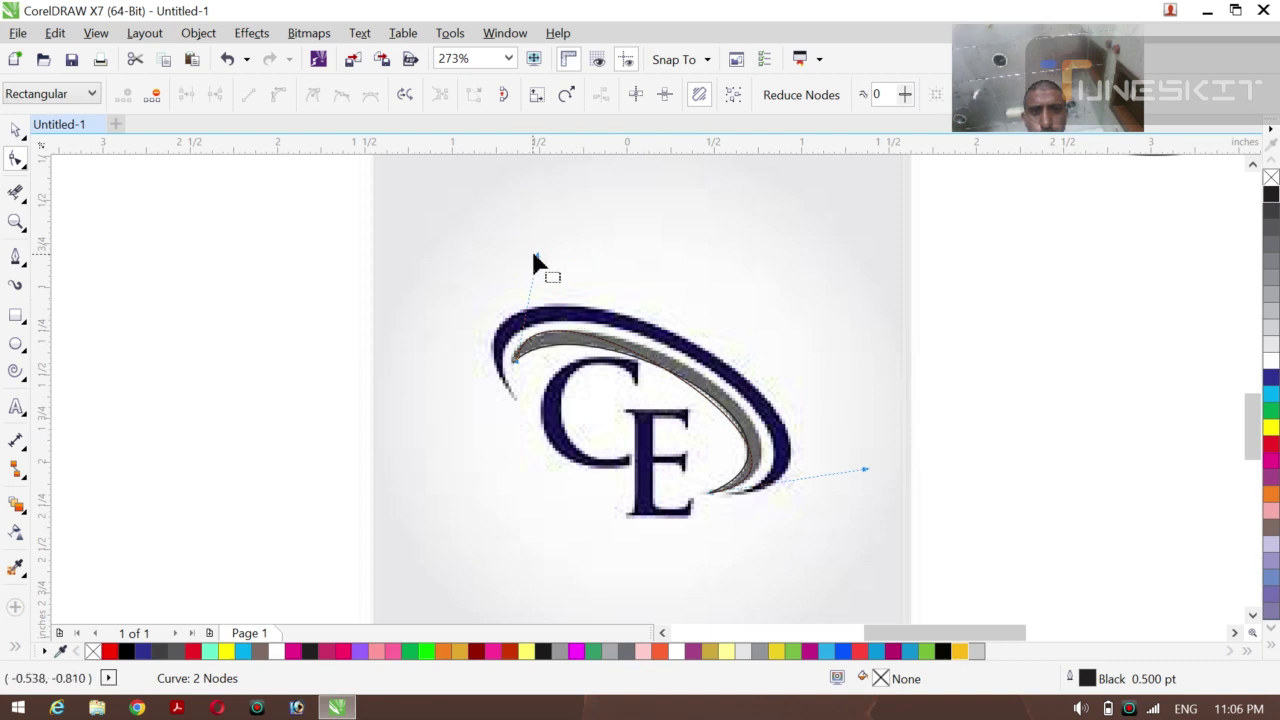
left_click_drag(537, 256, 583, 265)
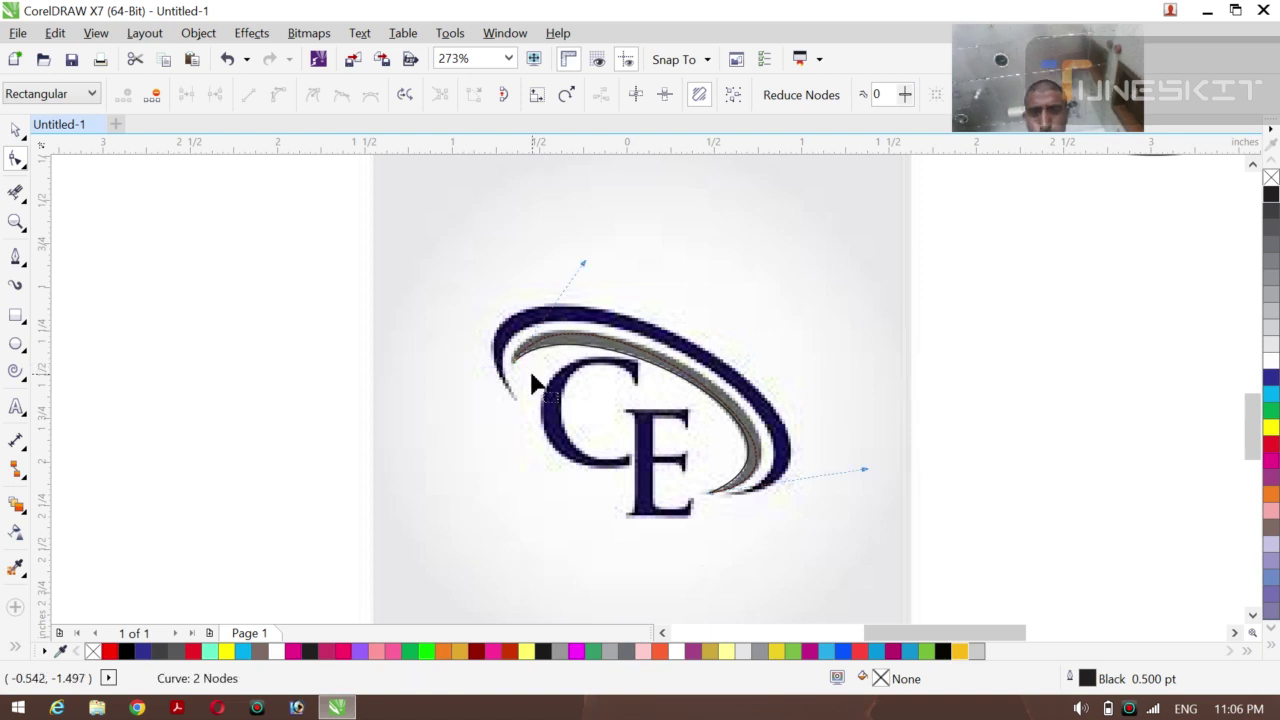
key("Up")
key("Up")
key("Up")
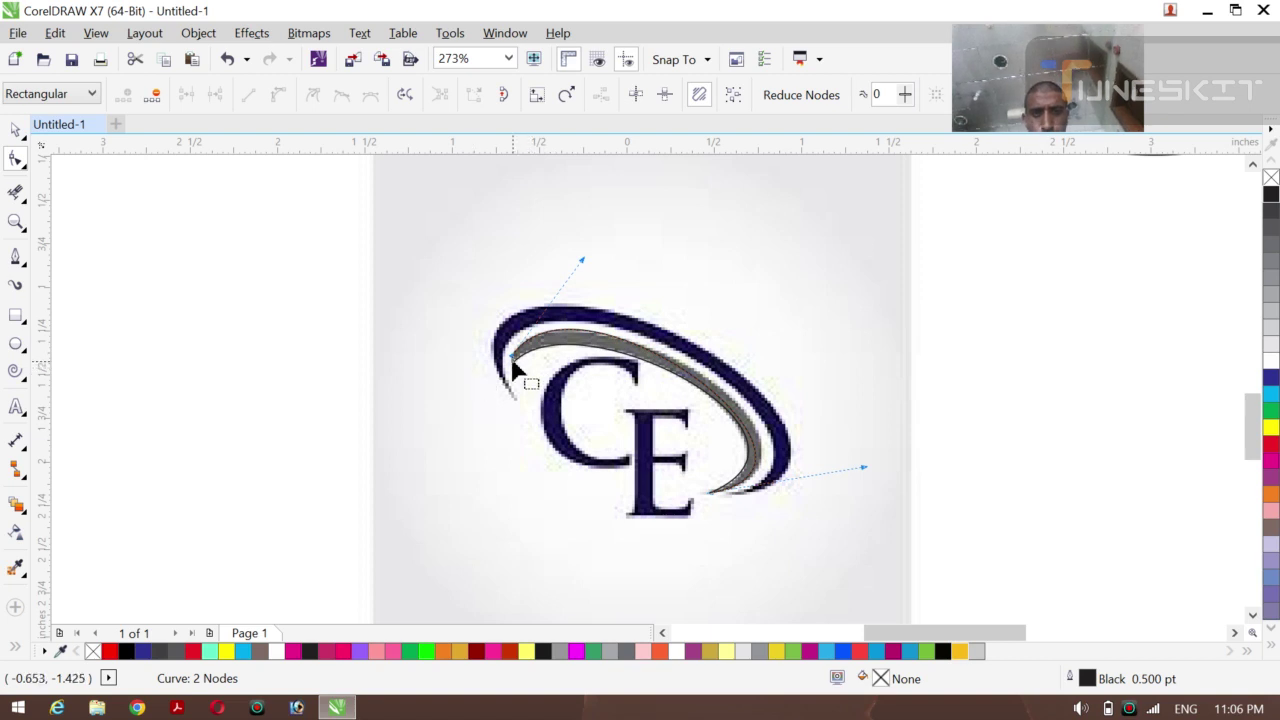
Try repositioning the inner-edge curve's left node and both handles, and undo those changes
left_click(518, 375)
left_click_drag(512, 375, 527, 400)
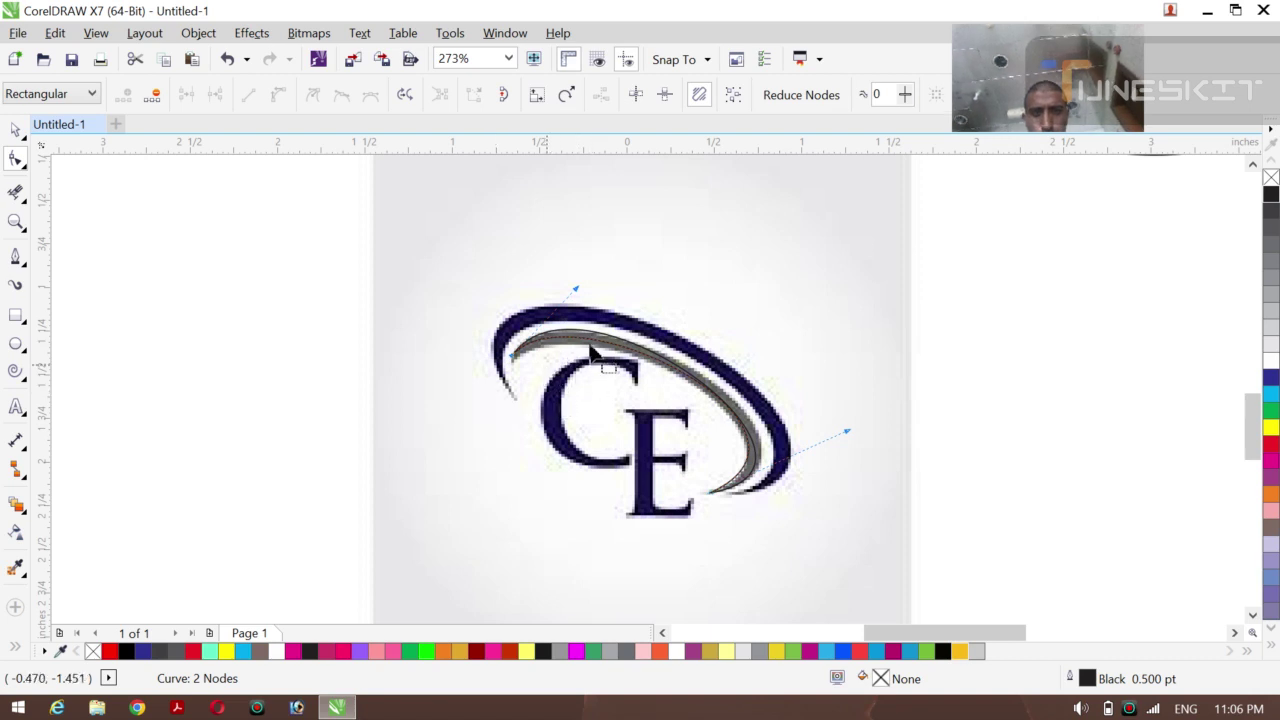
mouse_move(577, 297)
left_mouse_down()
mouse_move(598, 292)
mouse_move(587, 301)
left_mouse_up()
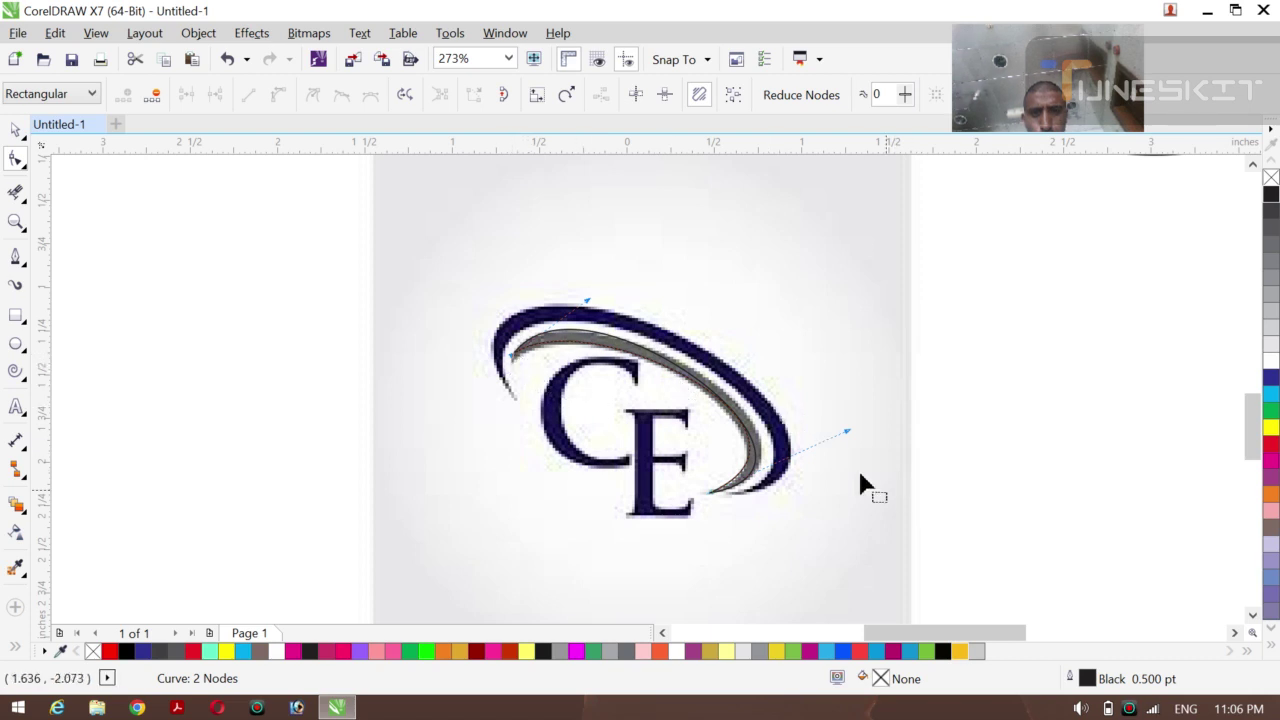
left_click_drag(847, 431, 870, 433)
key("ctrl+z")
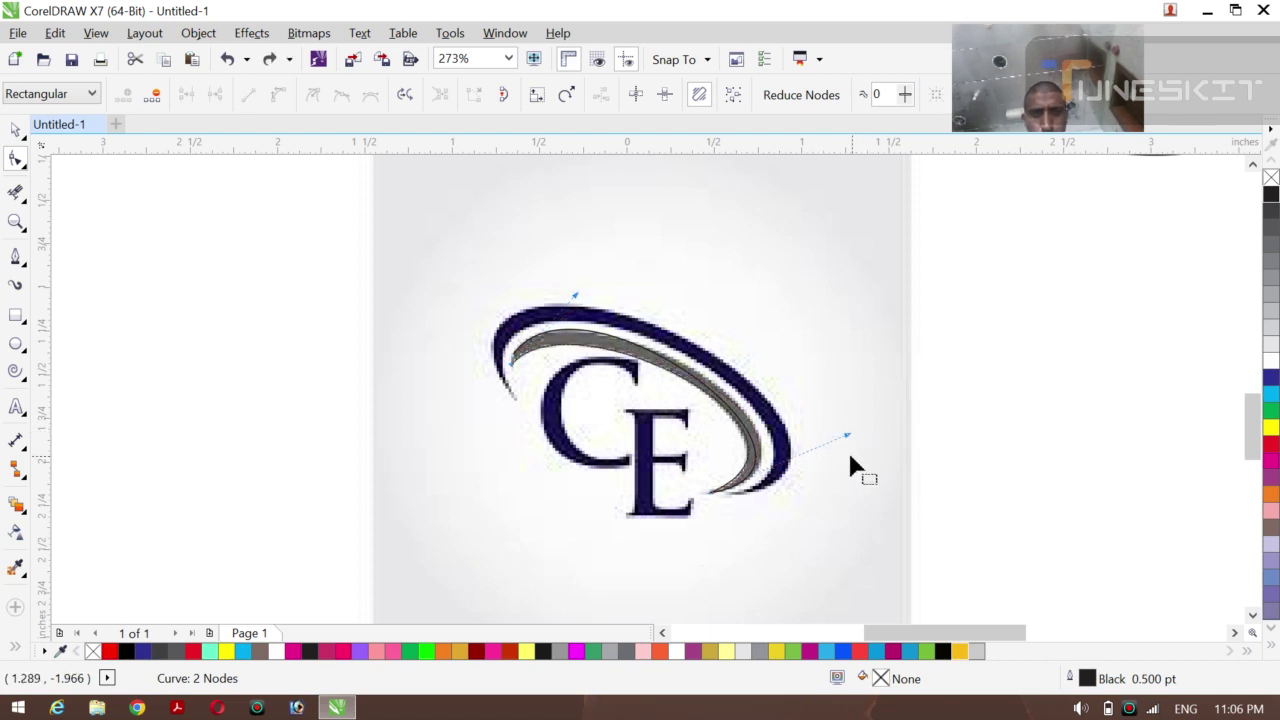
left_click(848, 437)
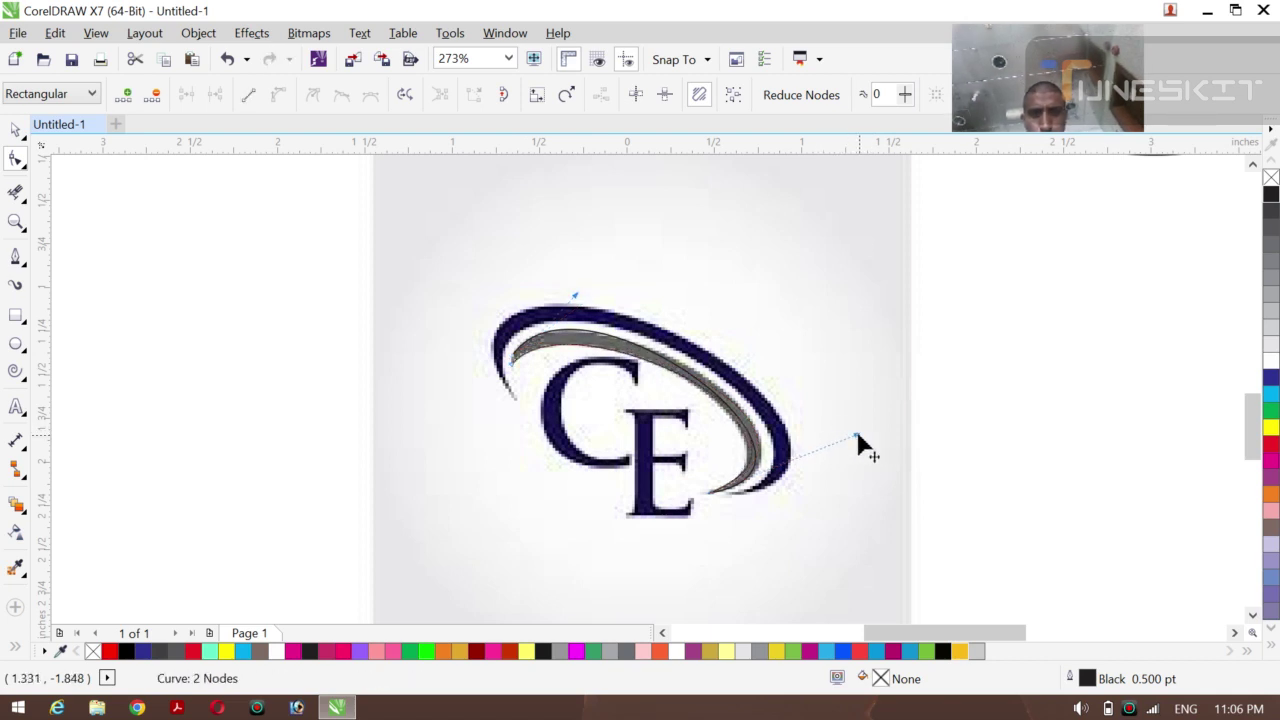
left_click(519, 362)
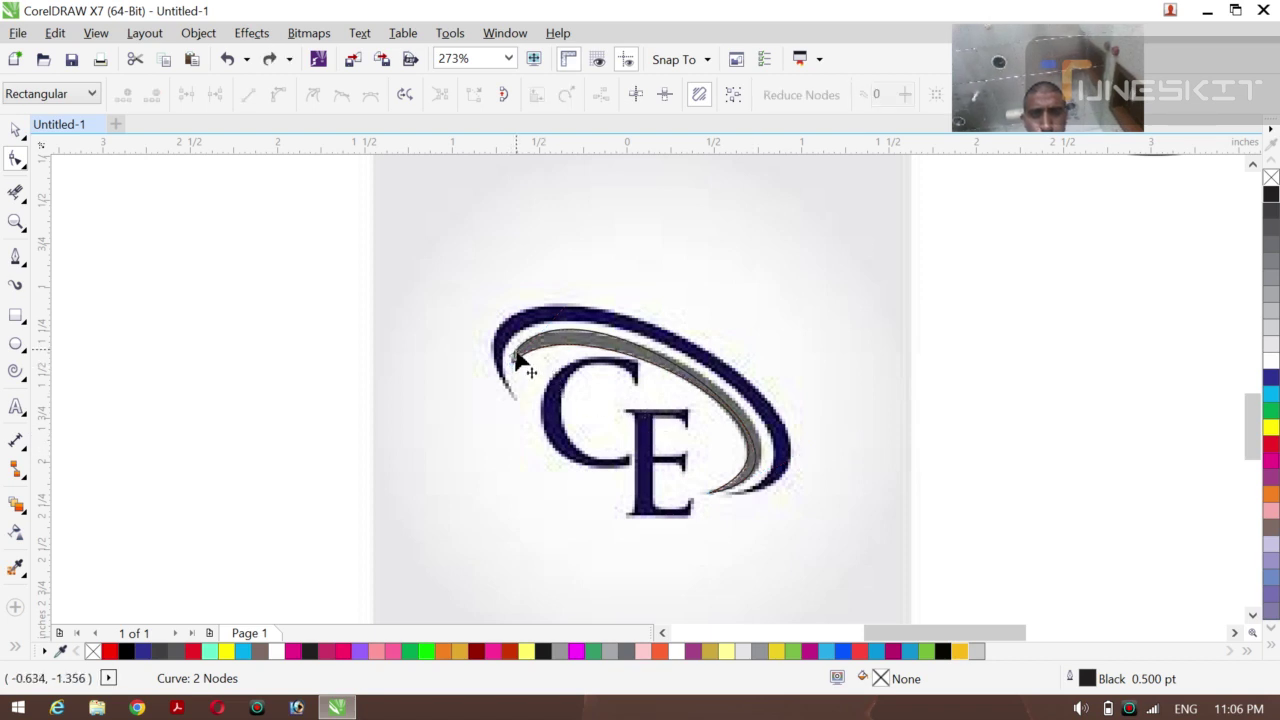
Refine the outer-edge curve's left node and both handles so that it follows the grey swoosh's outer edge between the tips
left_click(520, 364)
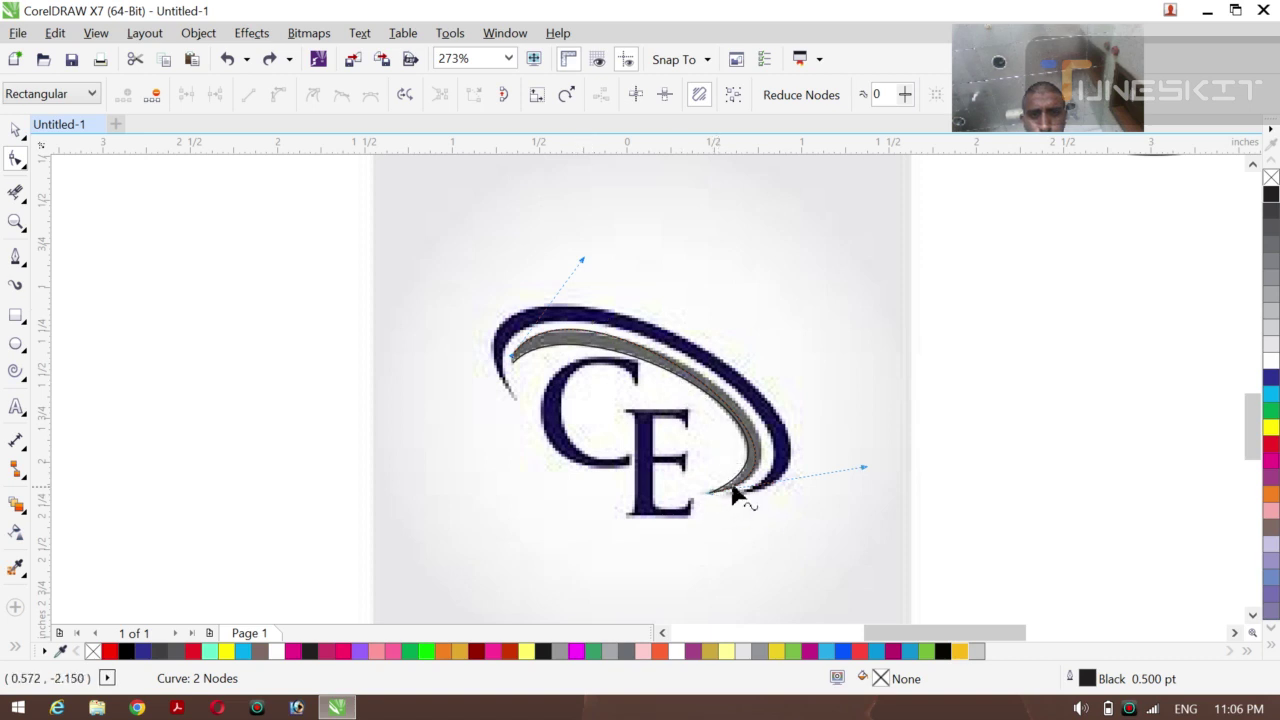
left_click(737, 492)
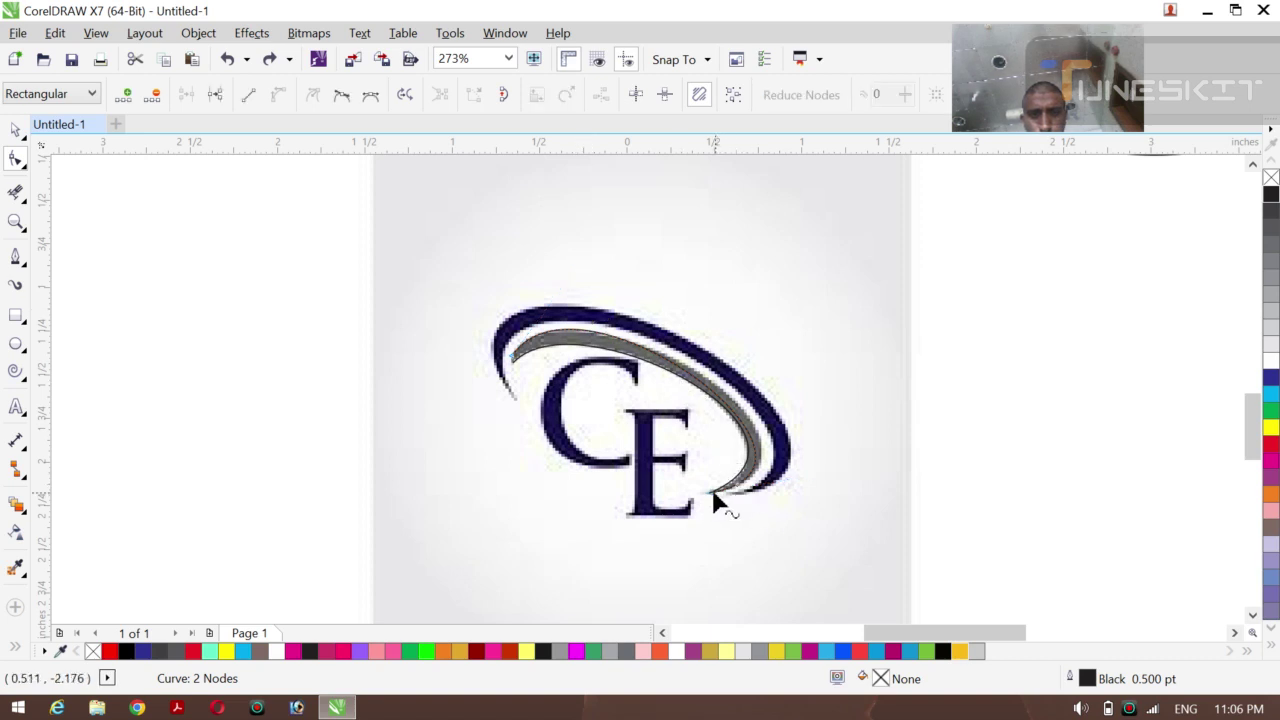
left_click(713, 503)
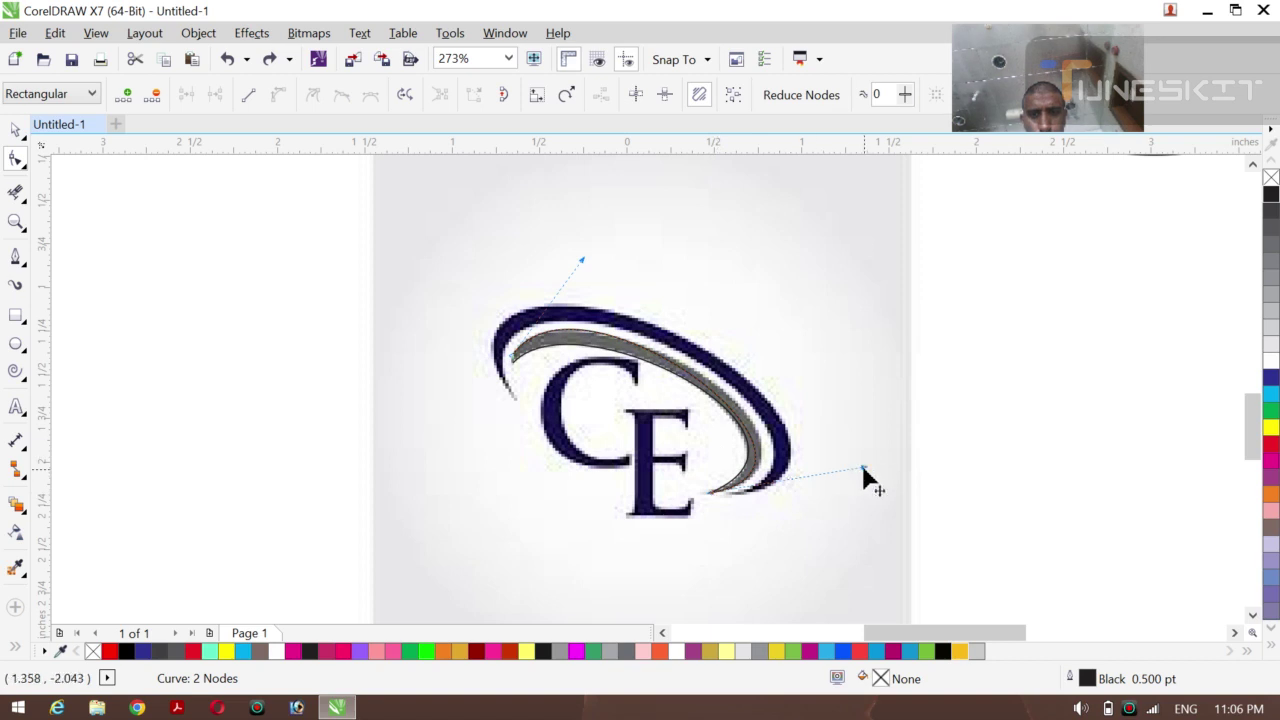
left_click_drag(861, 462, 882, 460)
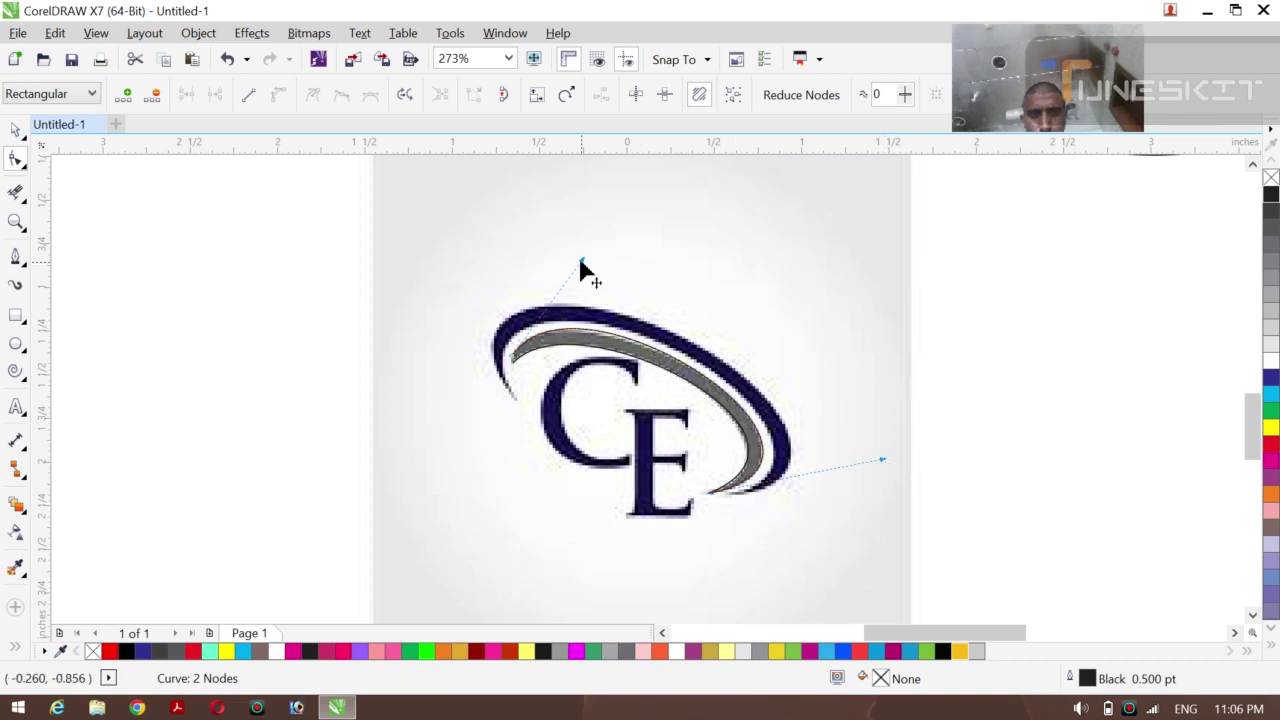
left_click_drag(581, 261, 581, 267)
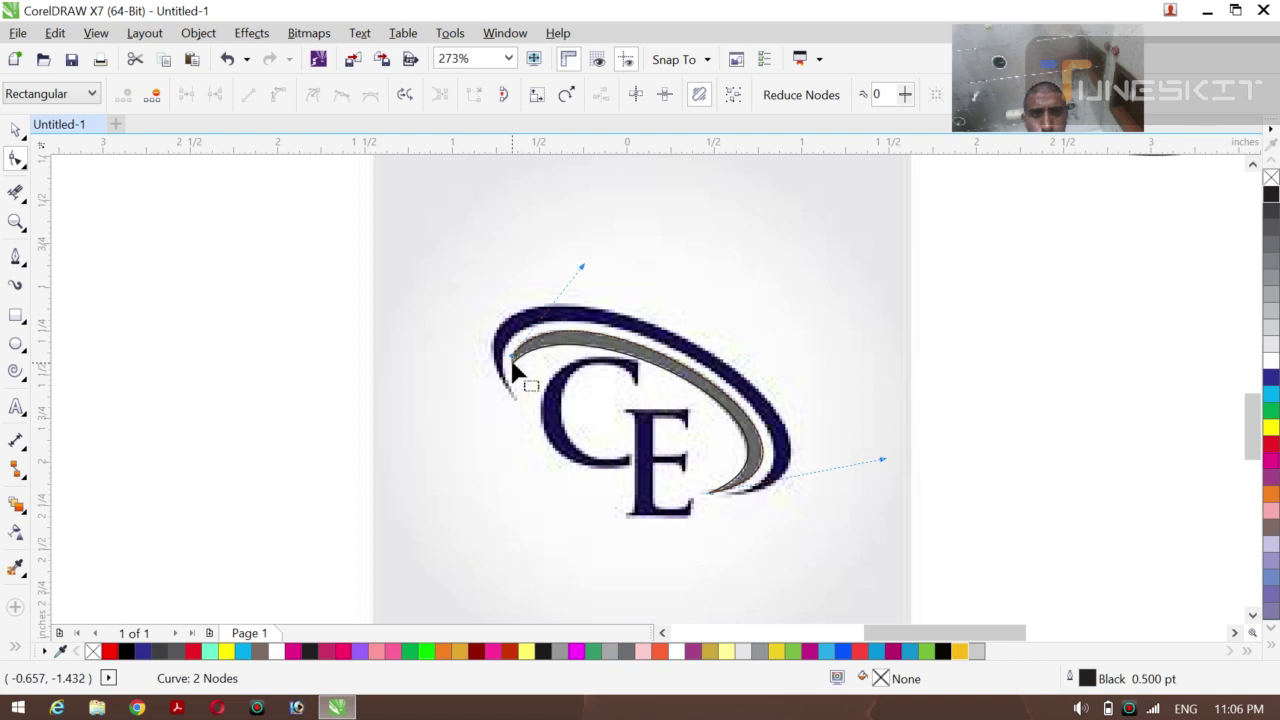
left_click_drag(511, 358, 519, 367)
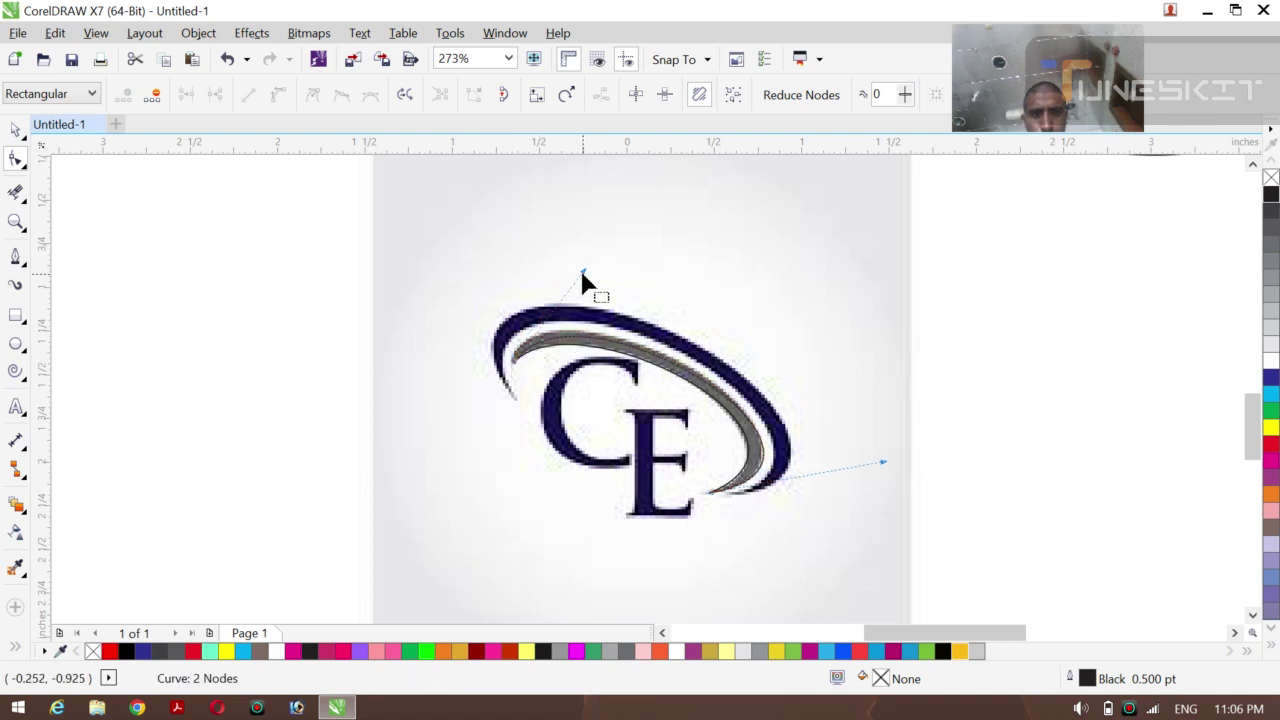
left_click_drag(583, 271, 551, 257)
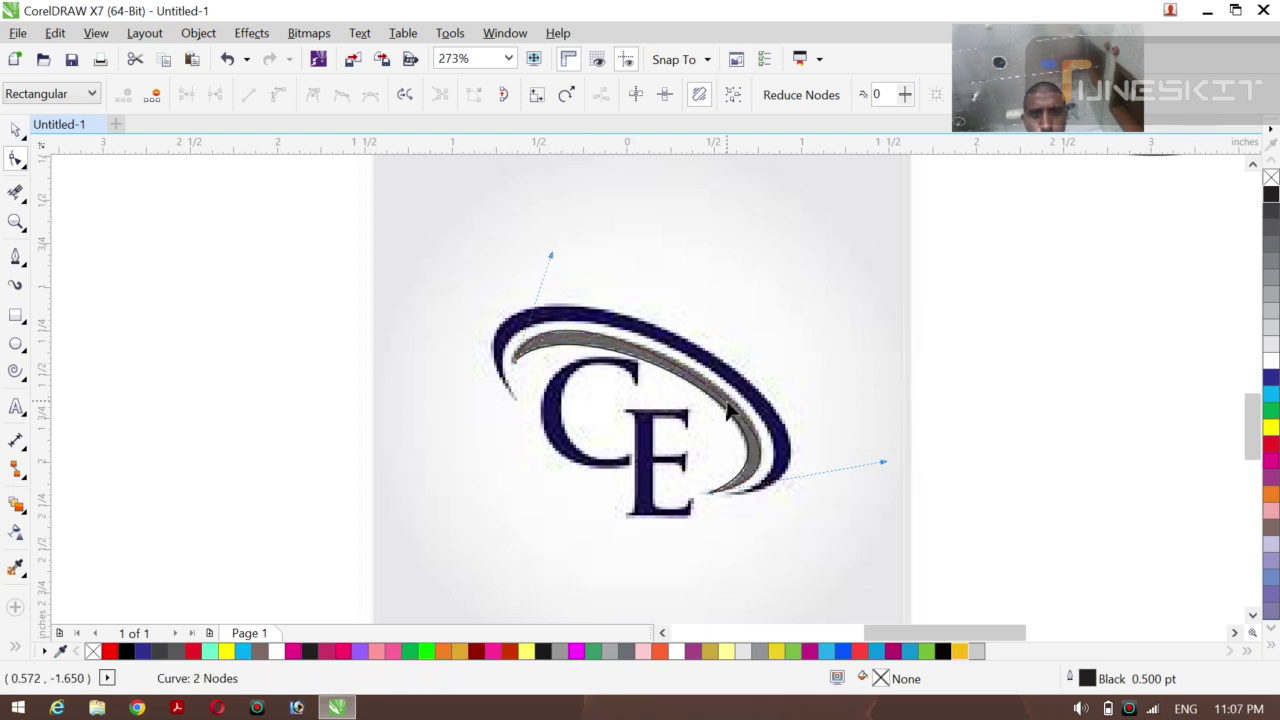
left_click_drag(883, 463, 890, 455)
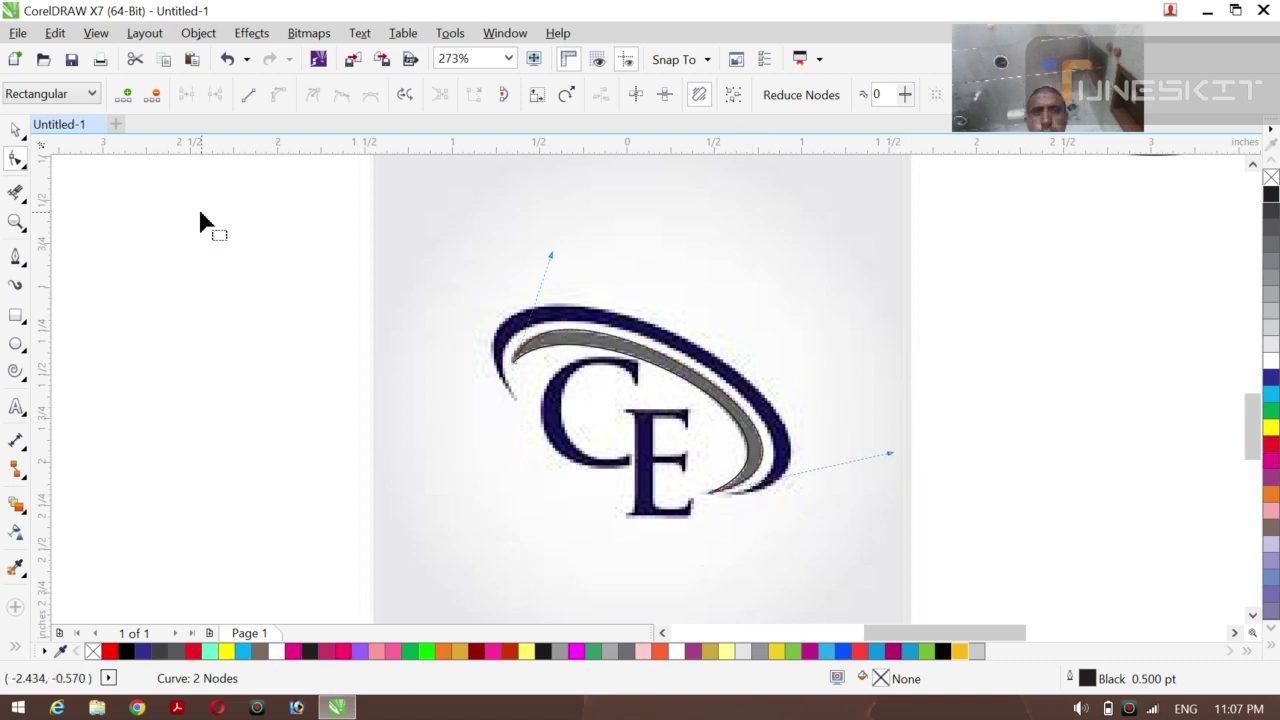
Duplicate both grey swoosh curves, offsetting the copies about 0.067 inches right and 0.128 inches up, towards the navy swoosh
left_click(20, 138)
left_click(239, 283)
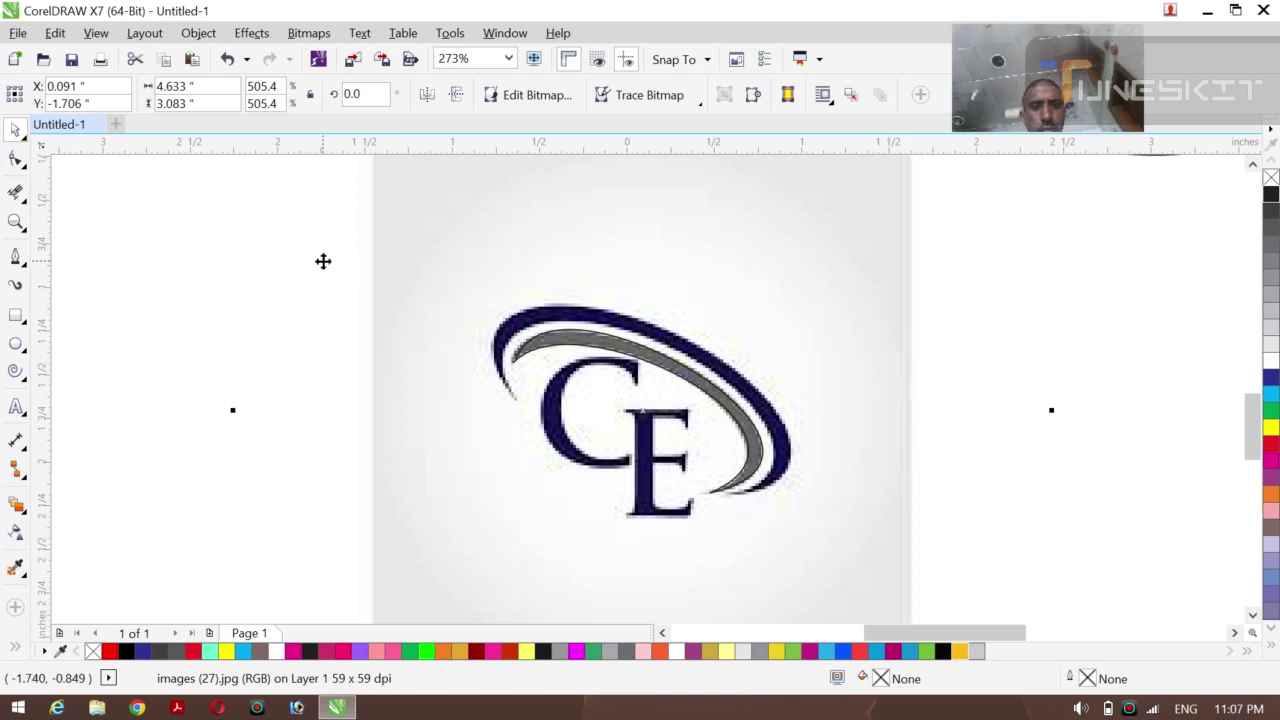
mouse_move(170, 232)
left_mouse_down()
mouse_move(710, 402)
mouse_move(765, 530)
mouse_move(789, 537)
left_mouse_up()
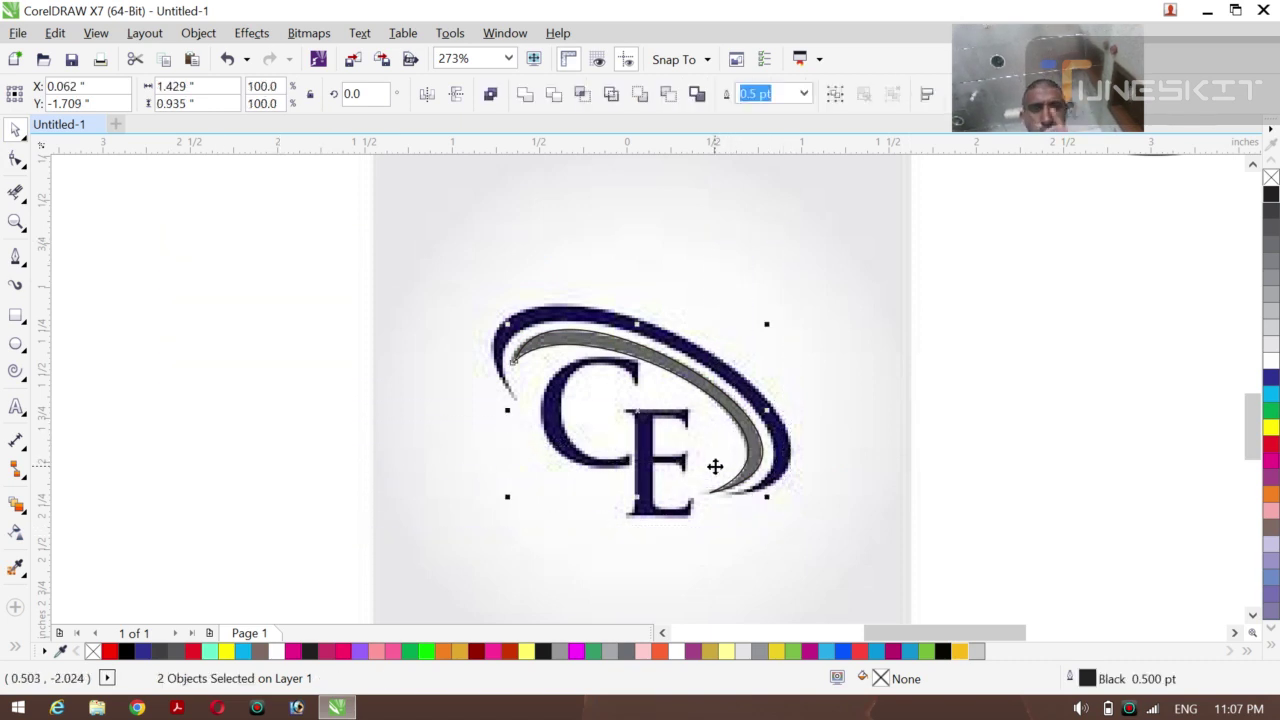
mouse_move(636, 410)
left_mouse_down()
mouse_move(654, 366)
mouse_move(651, 389)
left_mouse_up()
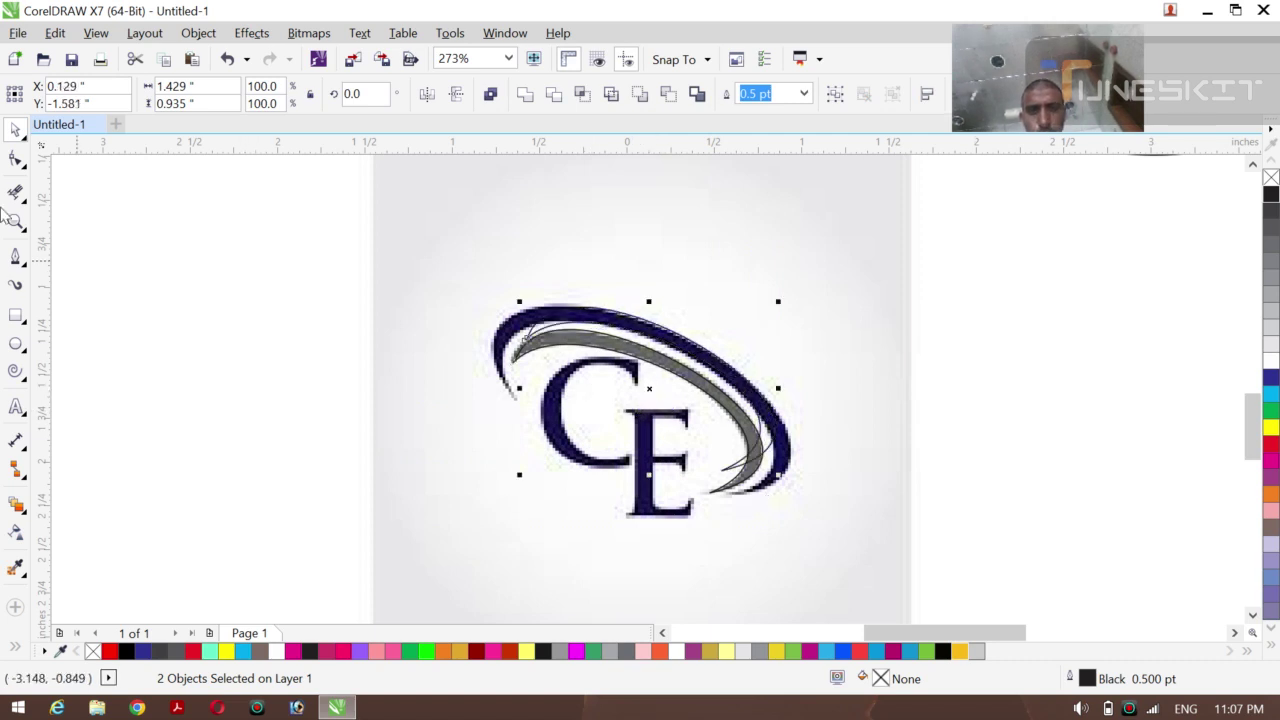
Move both duplicated curves' end nodes to the navy swoosh's lower-left and lower-right tips
left_click(15, 160)
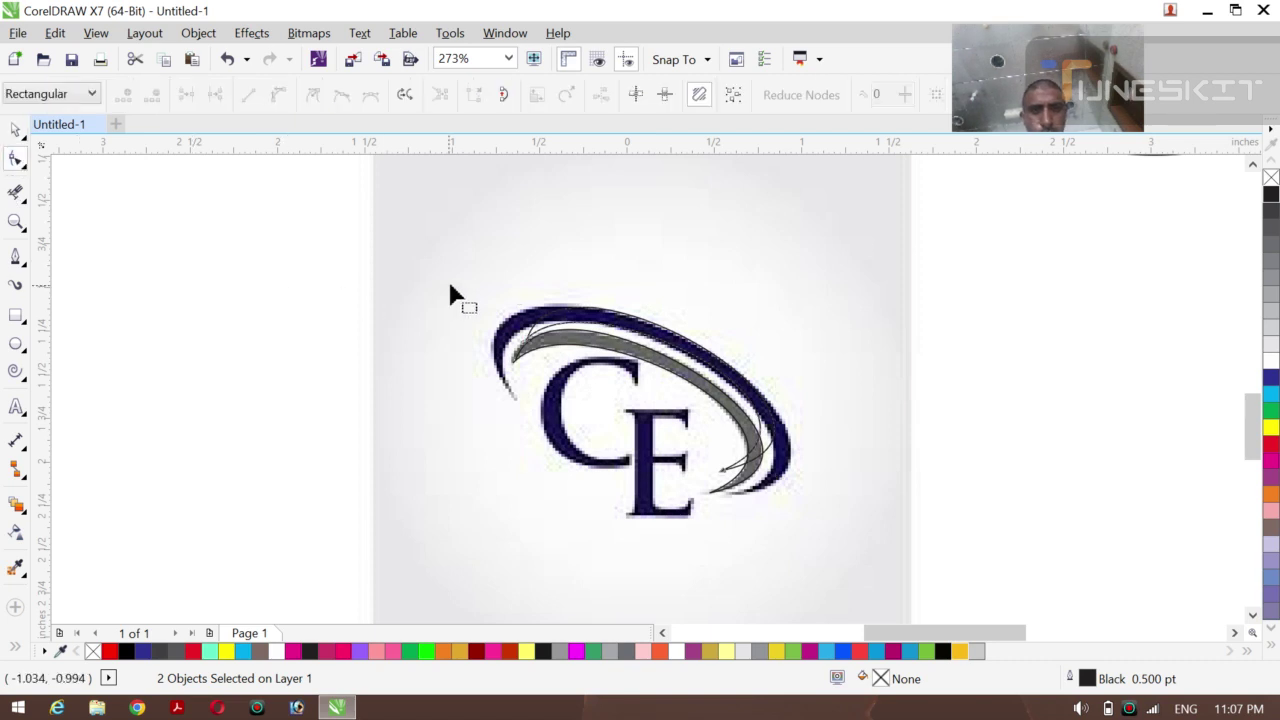
left_click_drag(457, 290, 512, 396)
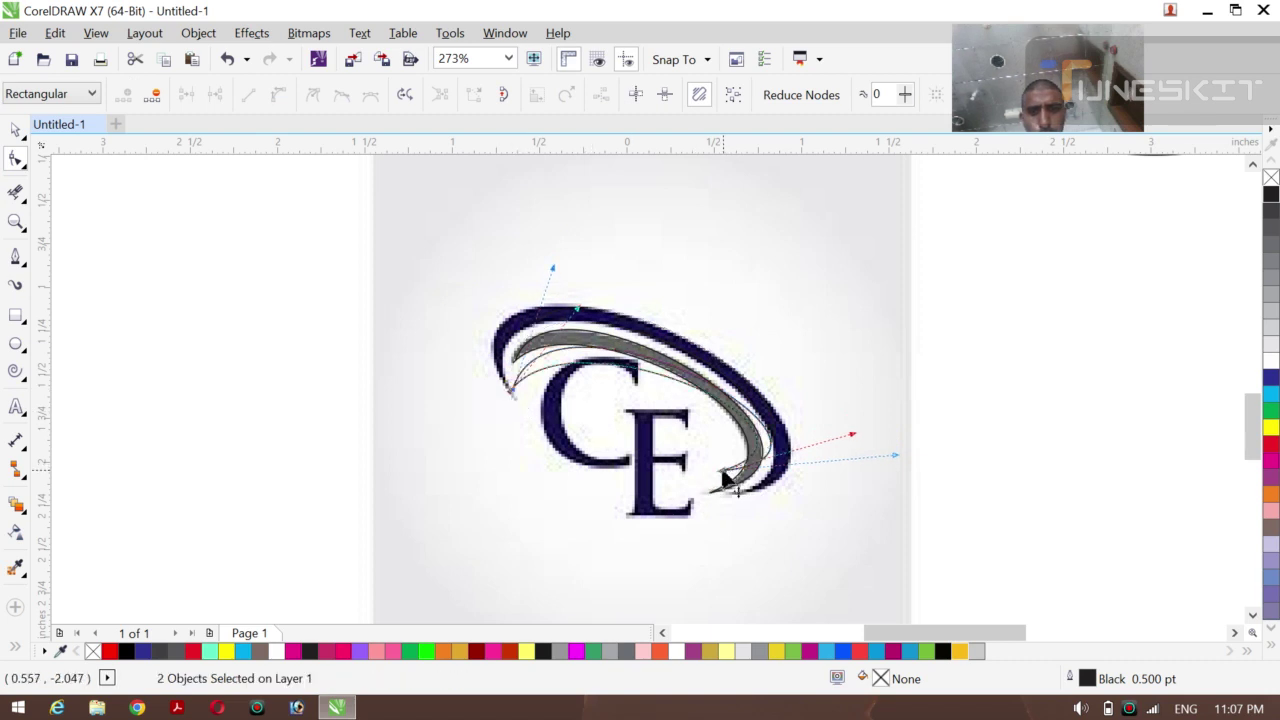
left_click_drag(737, 474, 735, 505)
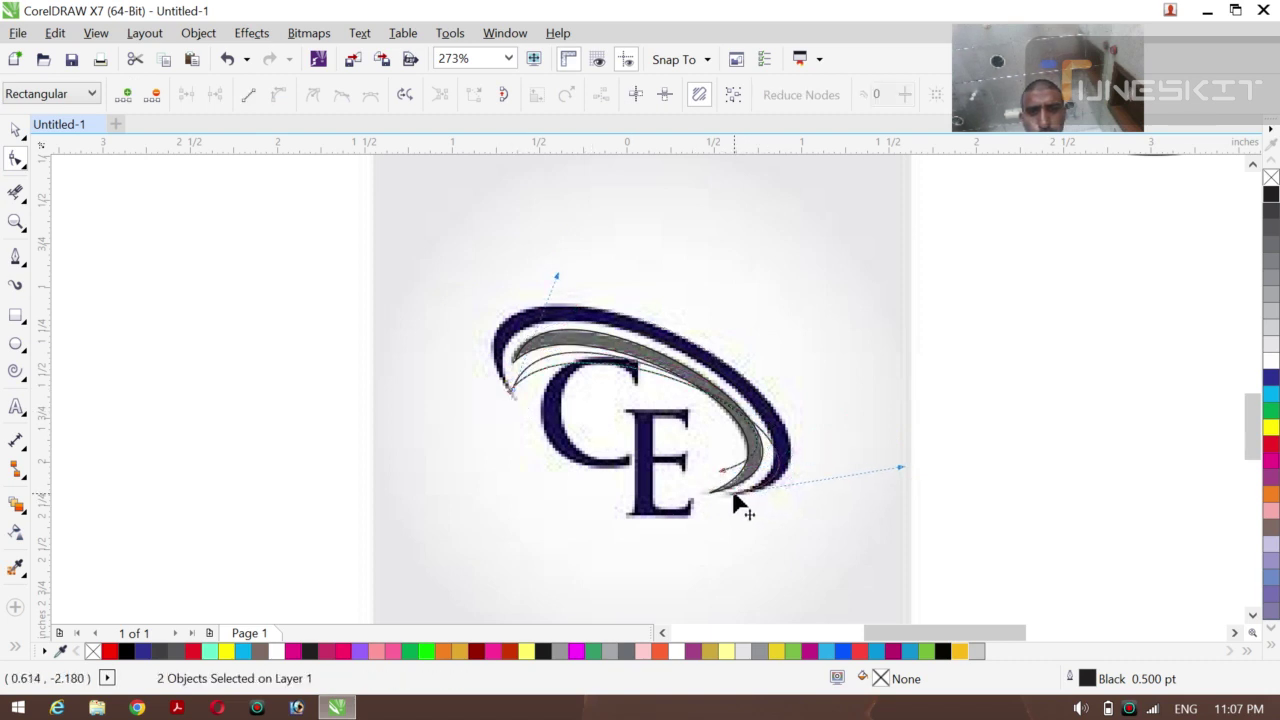
left_click_drag(690, 436, 732, 500)
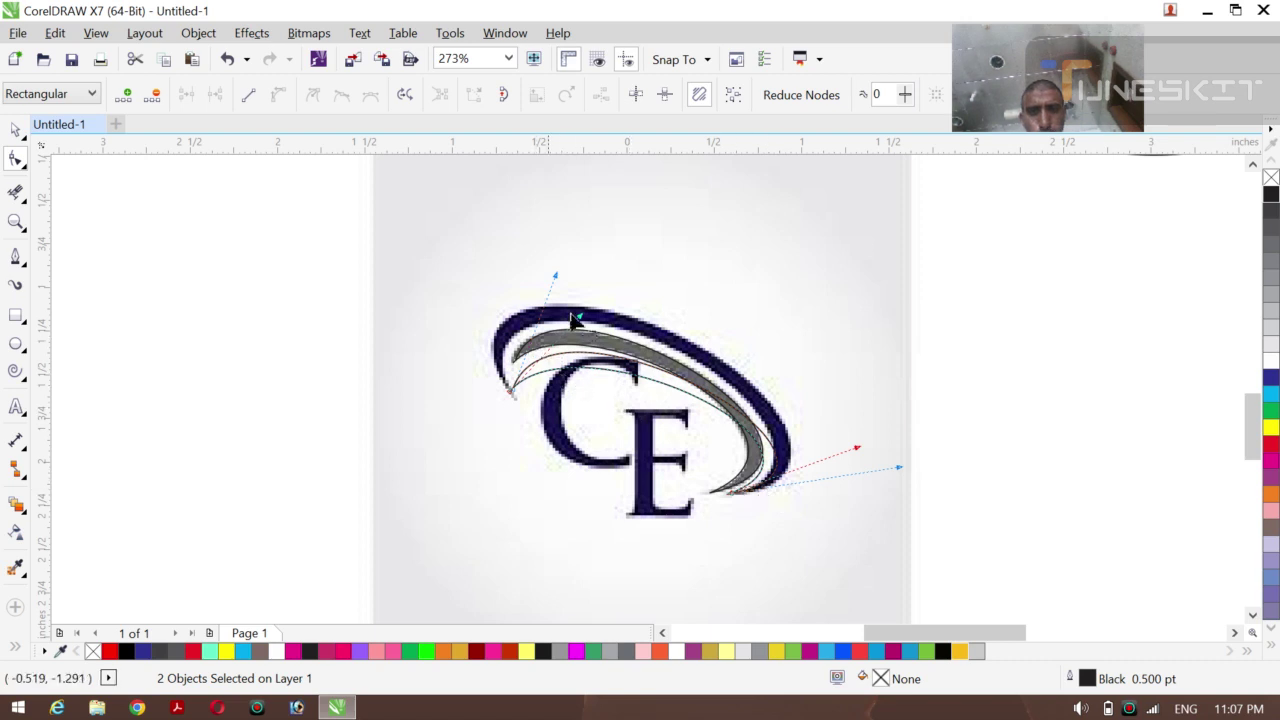
Pull the upper duplicate's left handle and both duplicates' right handles outward to bend them towards the navy swoosh
left_click_drag(557, 277, 458, 227)
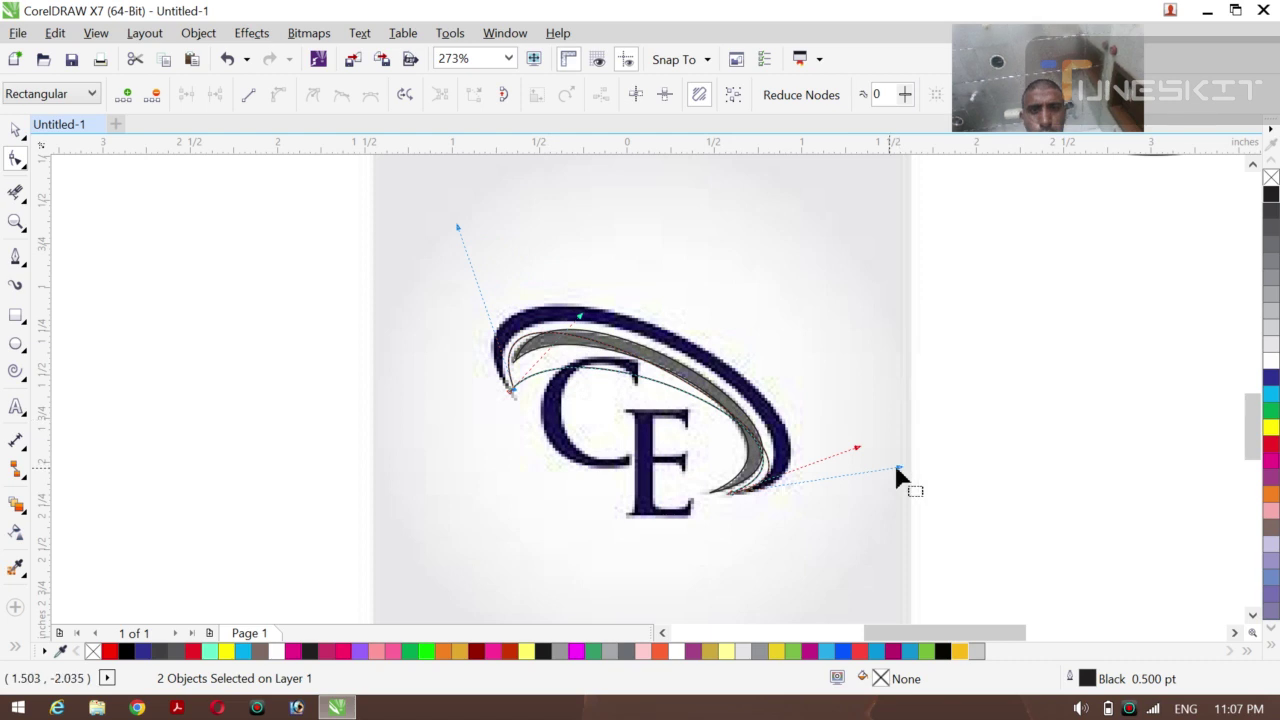
left_click_drag(897, 468, 877, 427)
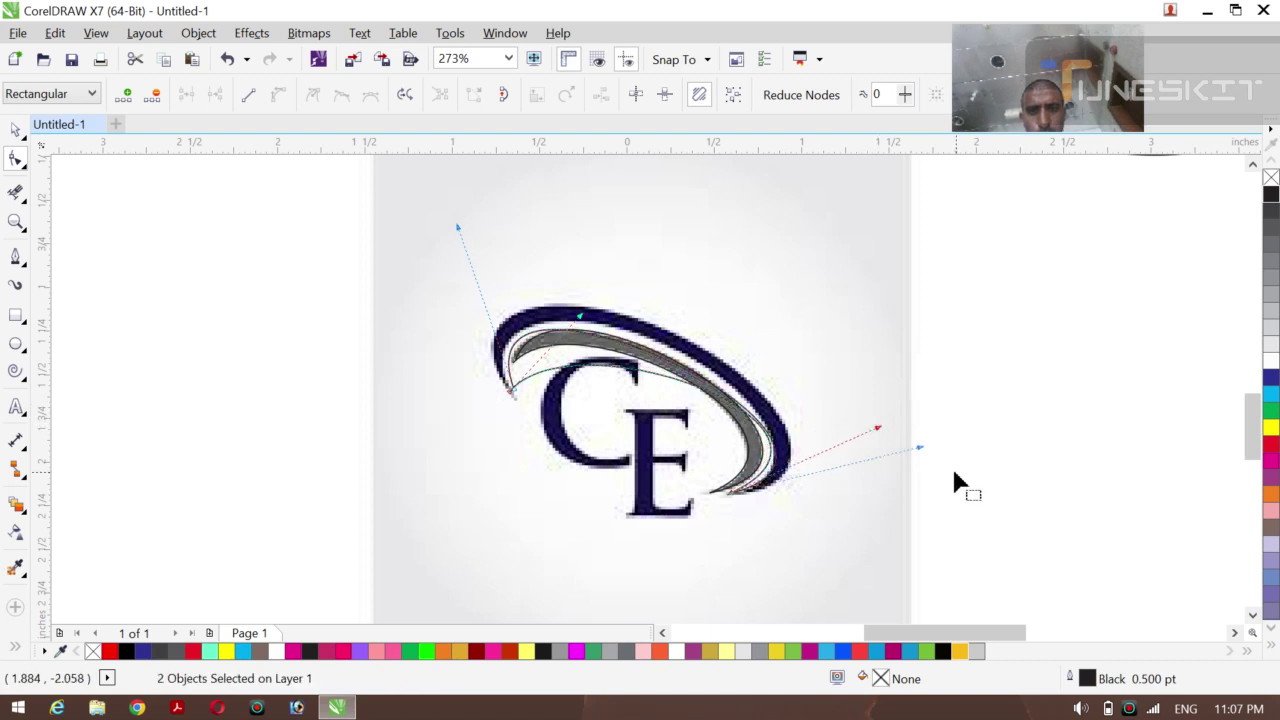
left_click(862, 492)
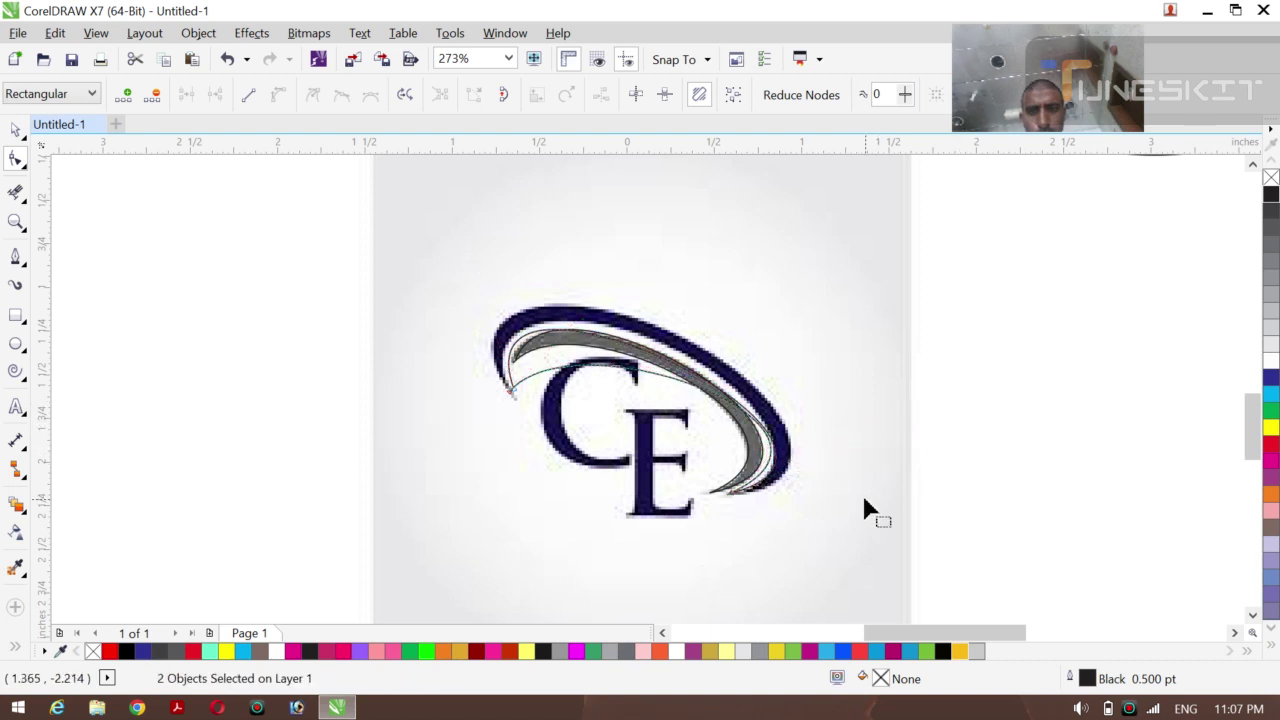
left_click(735, 500)
right_click(735, 500)
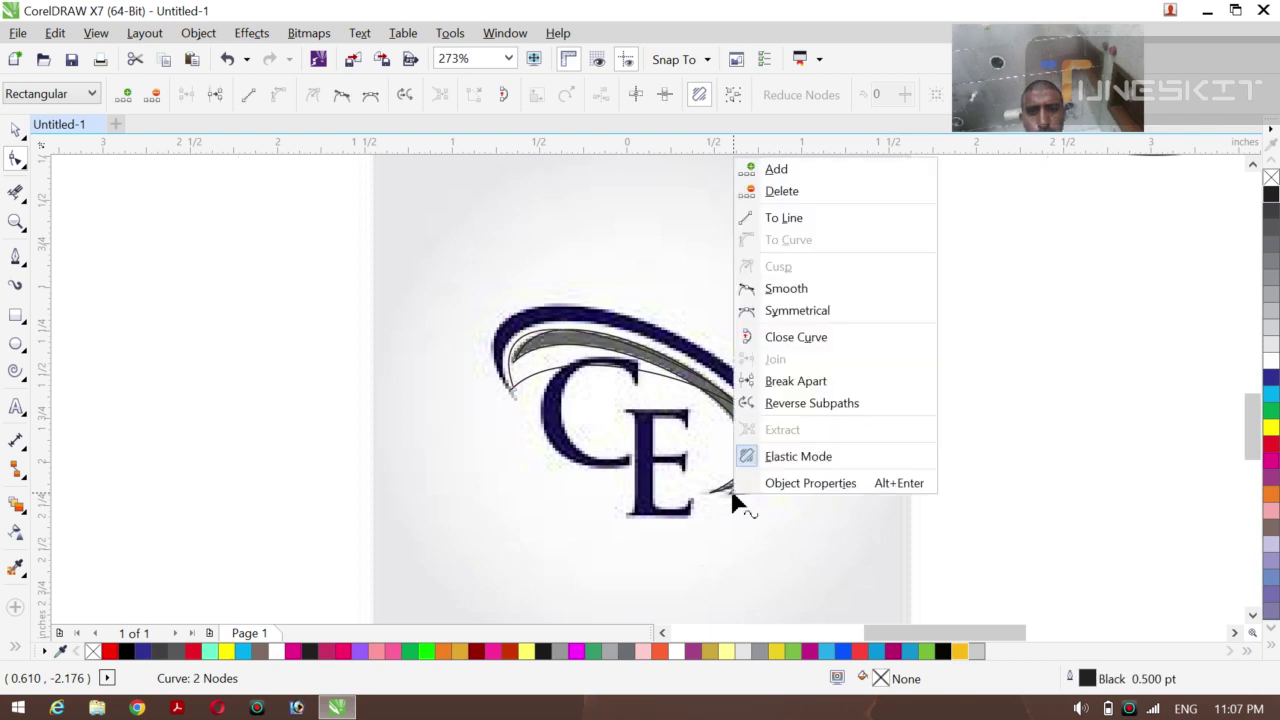
left_click(326, 377)
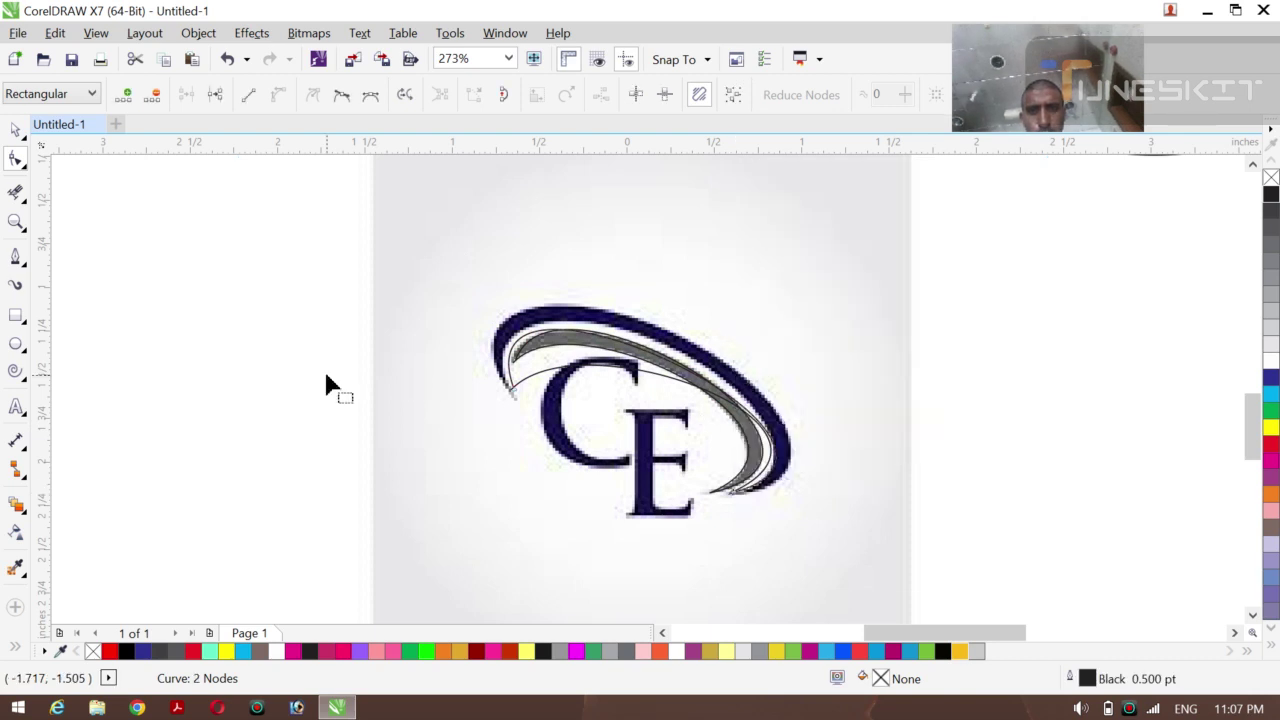
Stretch both handles of the upper duplicated curve further outward and shift its left end node slightly outside the navy swoosh's left tip
left_click(731, 496)
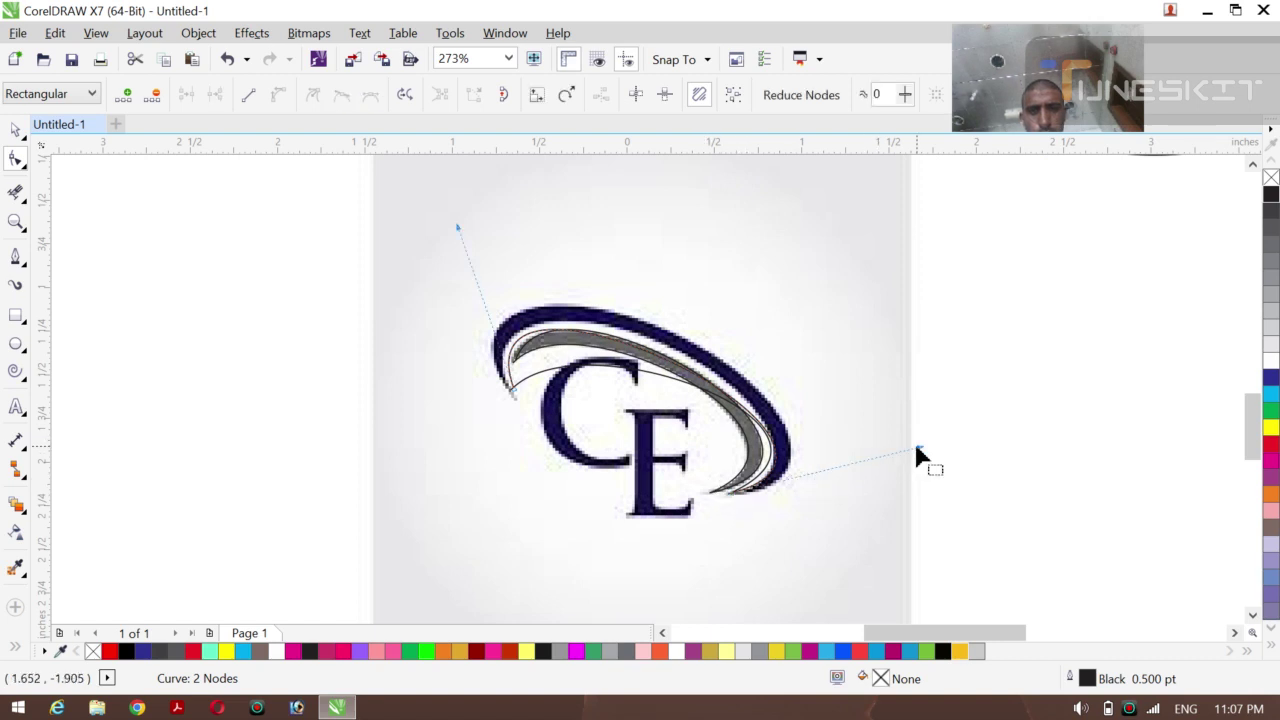
left_click_drag(918, 449, 958, 458)
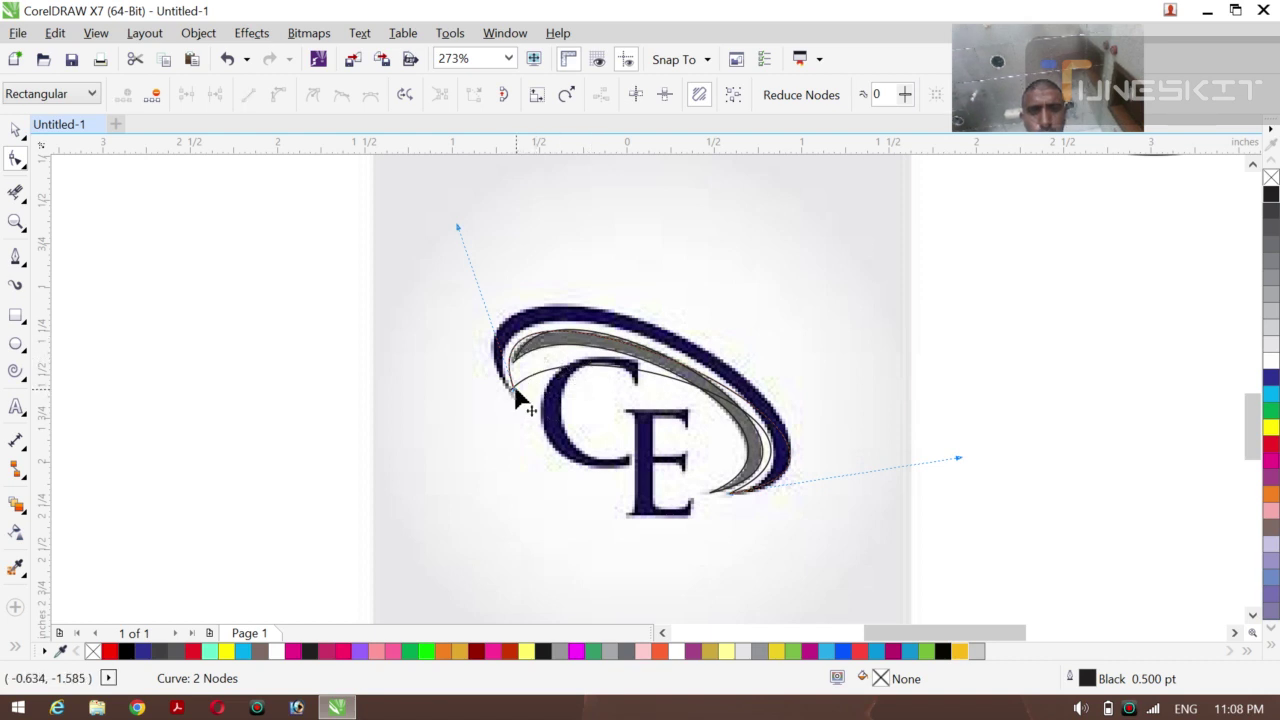
left_click_drag(519, 400, 514, 400)
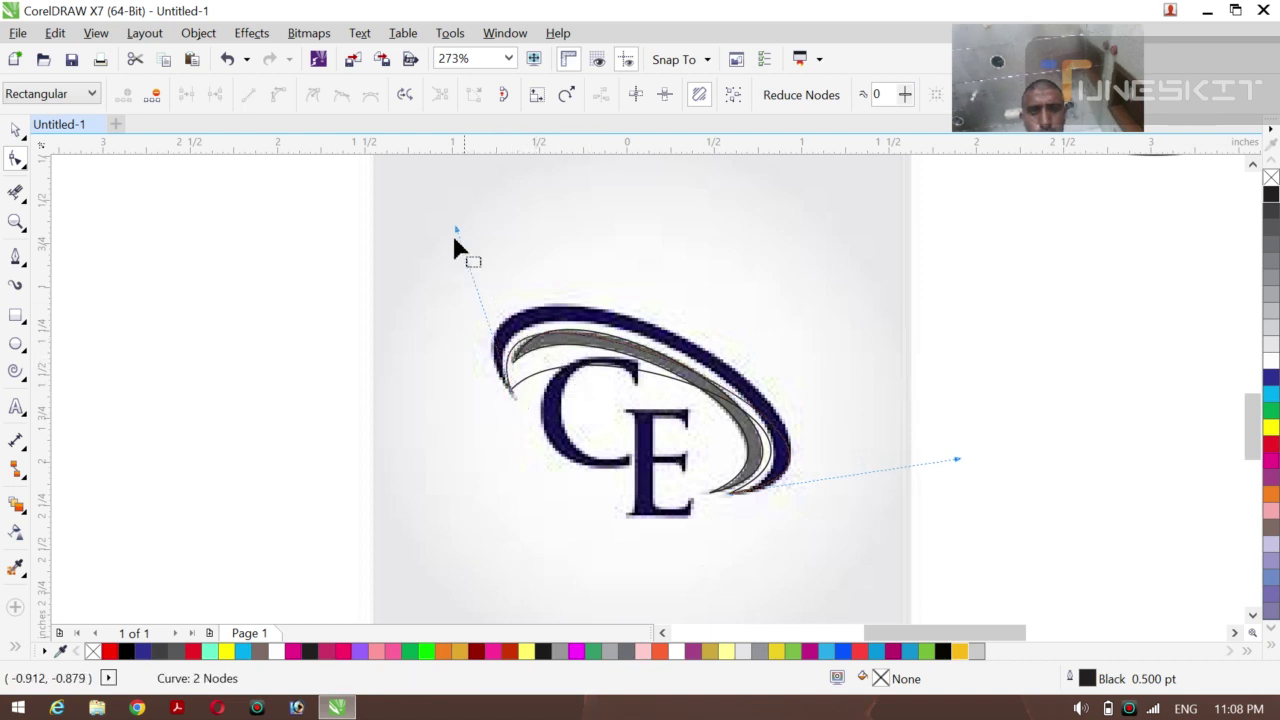
left_click_drag(455, 229, 396, 187)
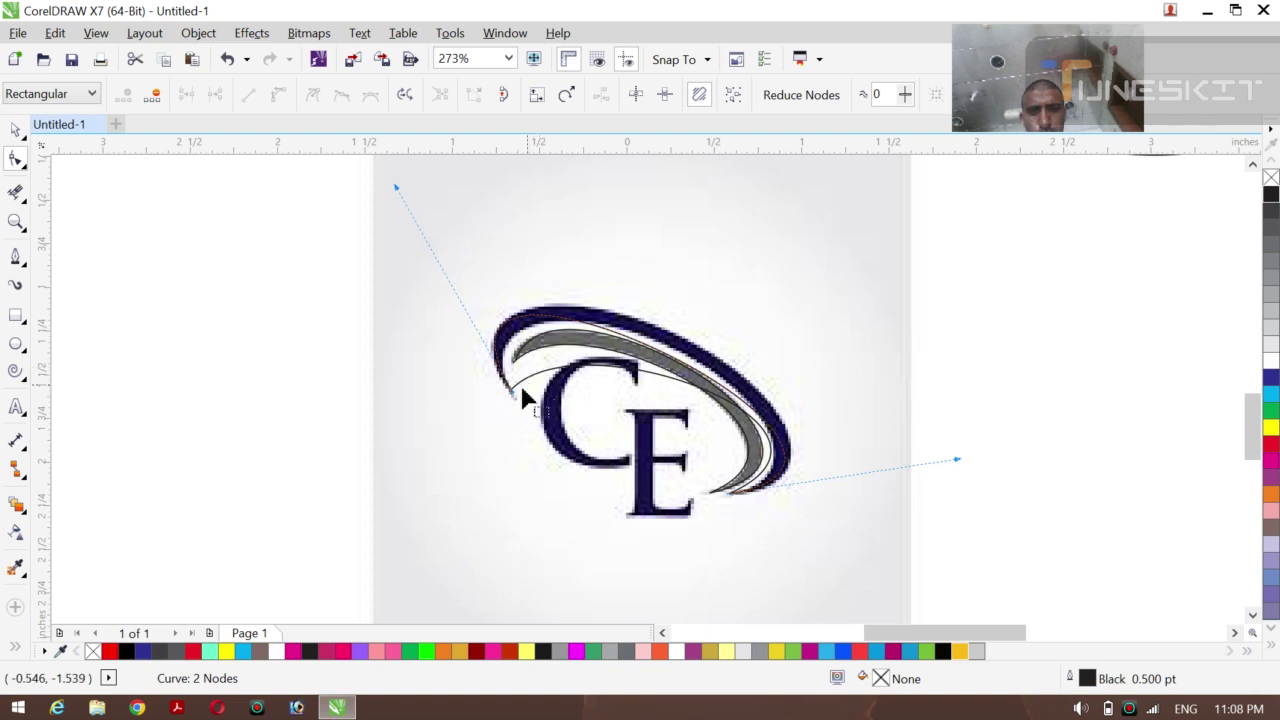
left_click_drag(514, 398, 512, 399)
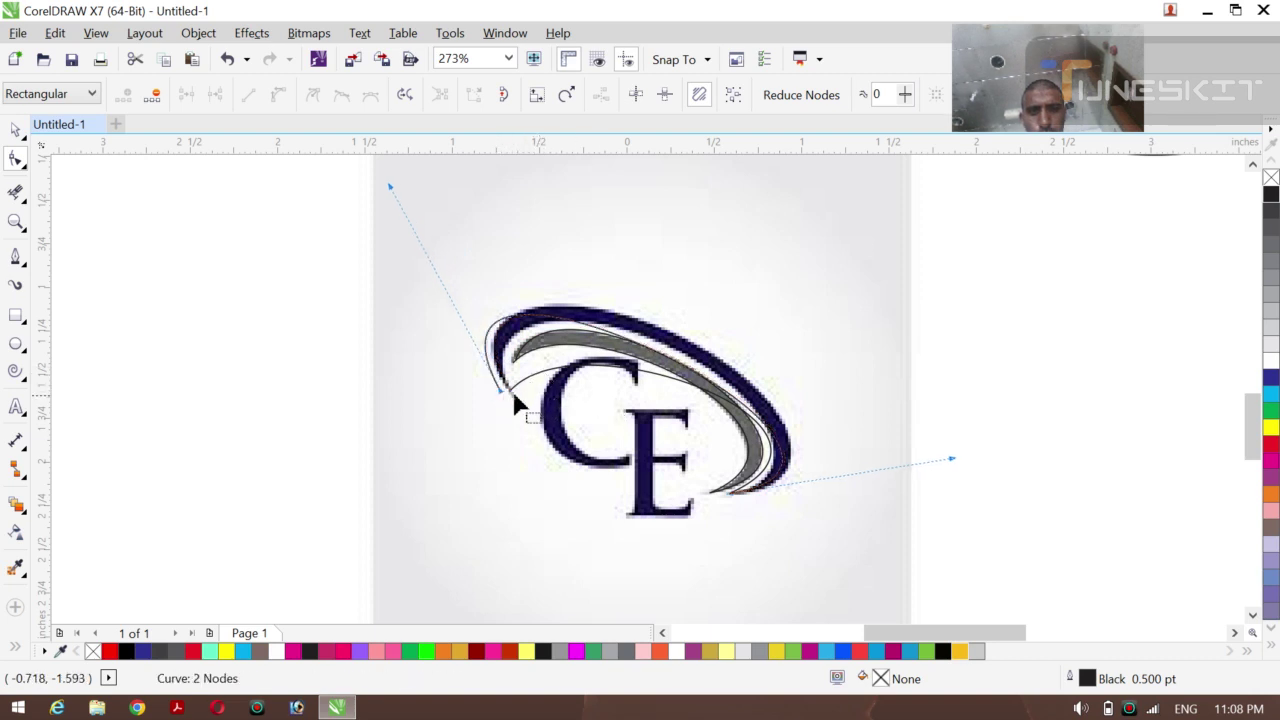
Pull both handles of the lower duplicated curve outward so that it bows up towards the navy swoosh
left_click(509, 399)
left_click_drag(583, 322, 444, 218)
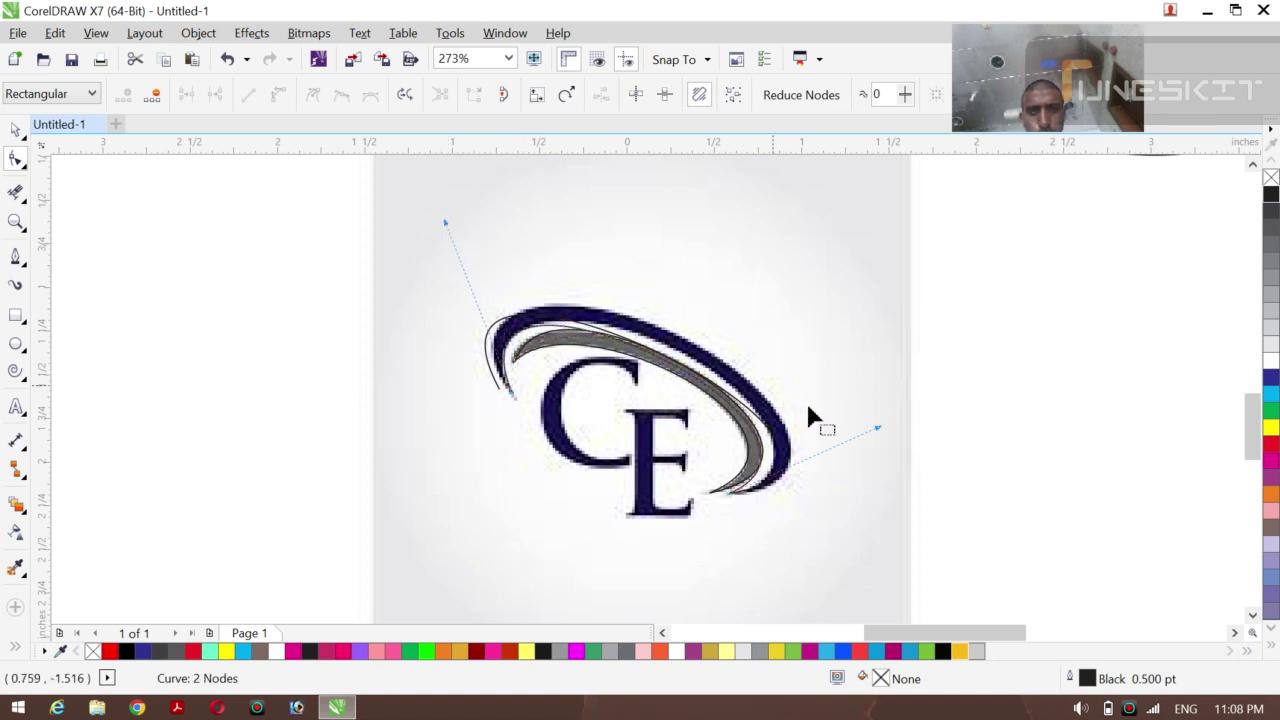
left_click(733, 502)
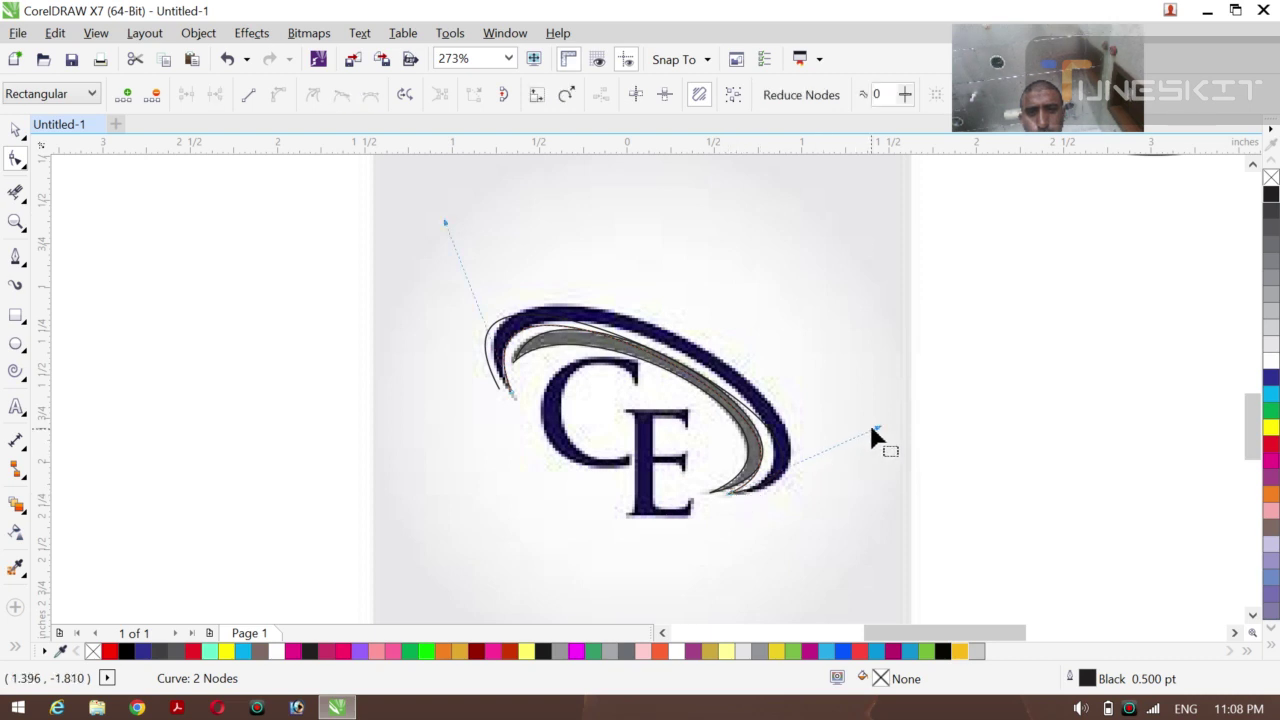
left_click_drag(873, 429, 967, 466)
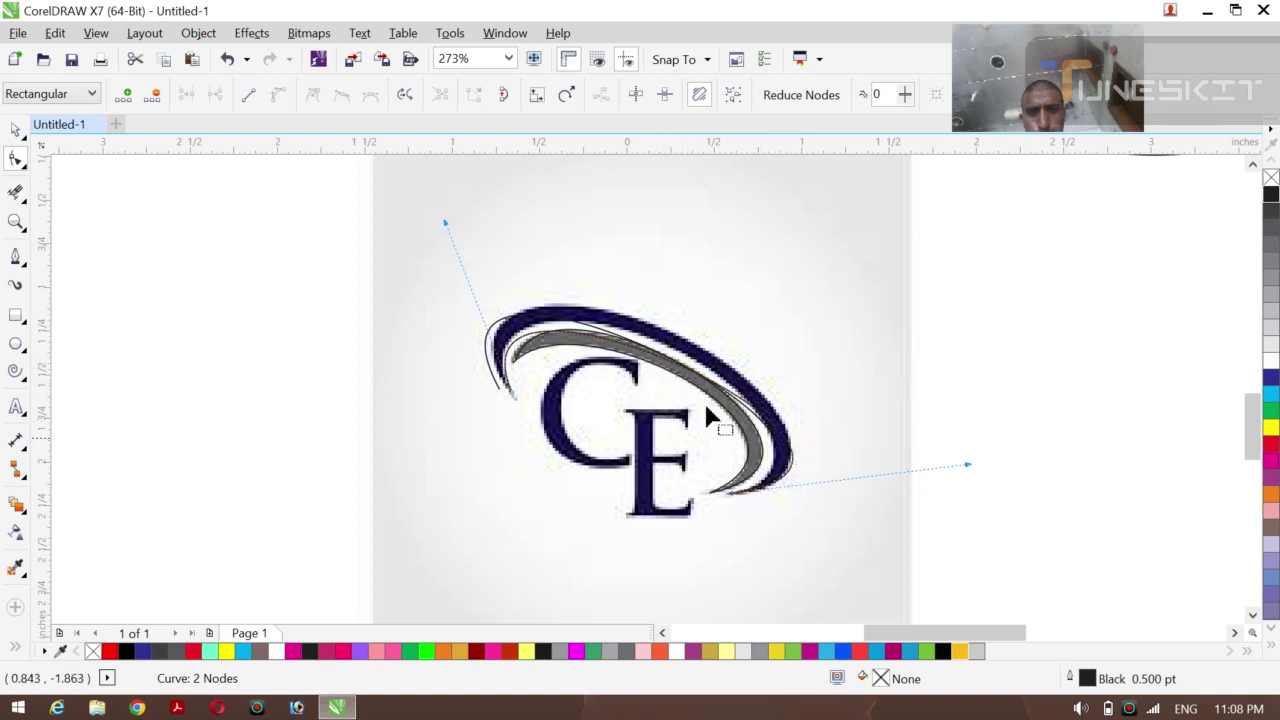
Add a middle node to the upper duplicated curve and move it onto the navy swoosh's outer edge
left_click(596, 336)
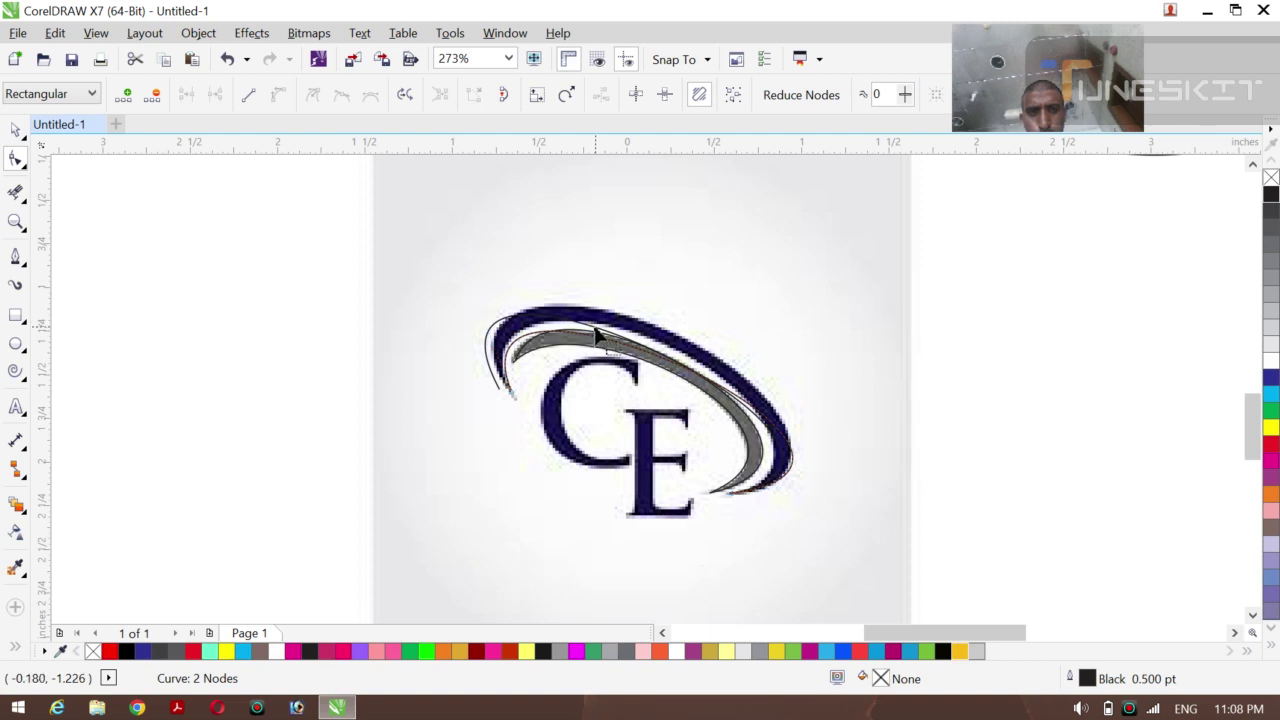
right_click(596, 336)
left_click(640, 340)
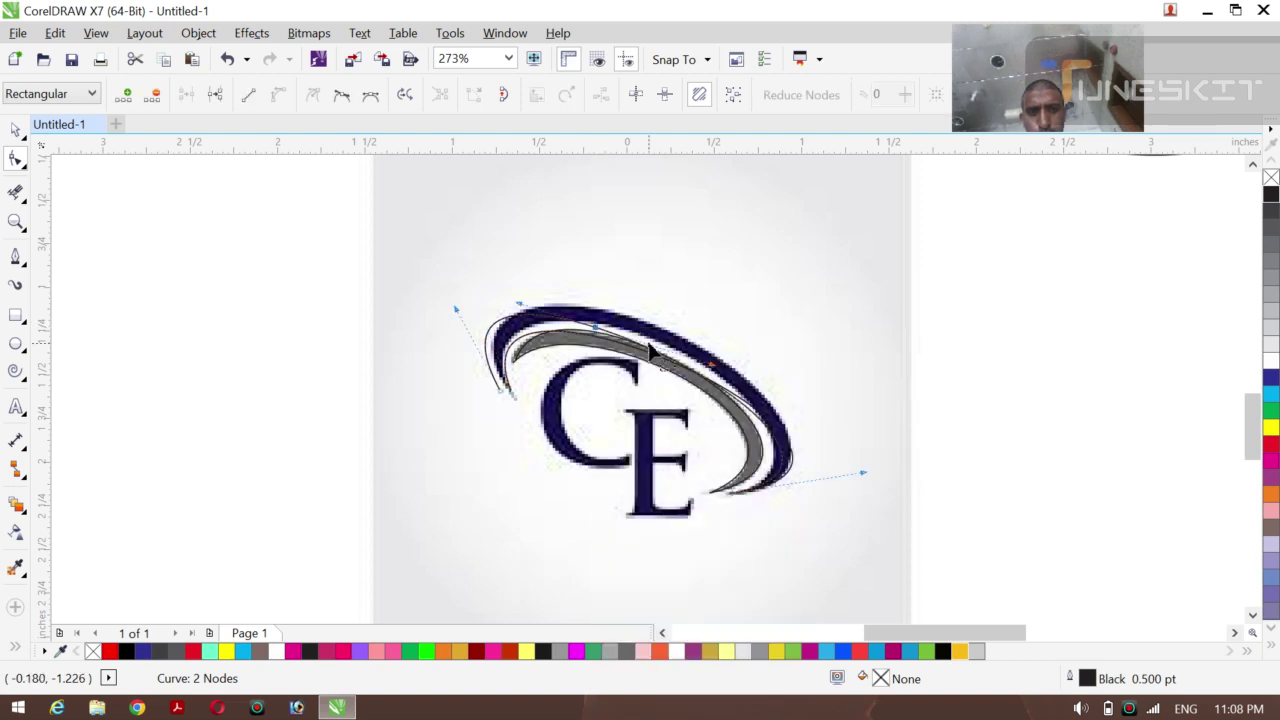
left_click_drag(596, 336, 623, 296)
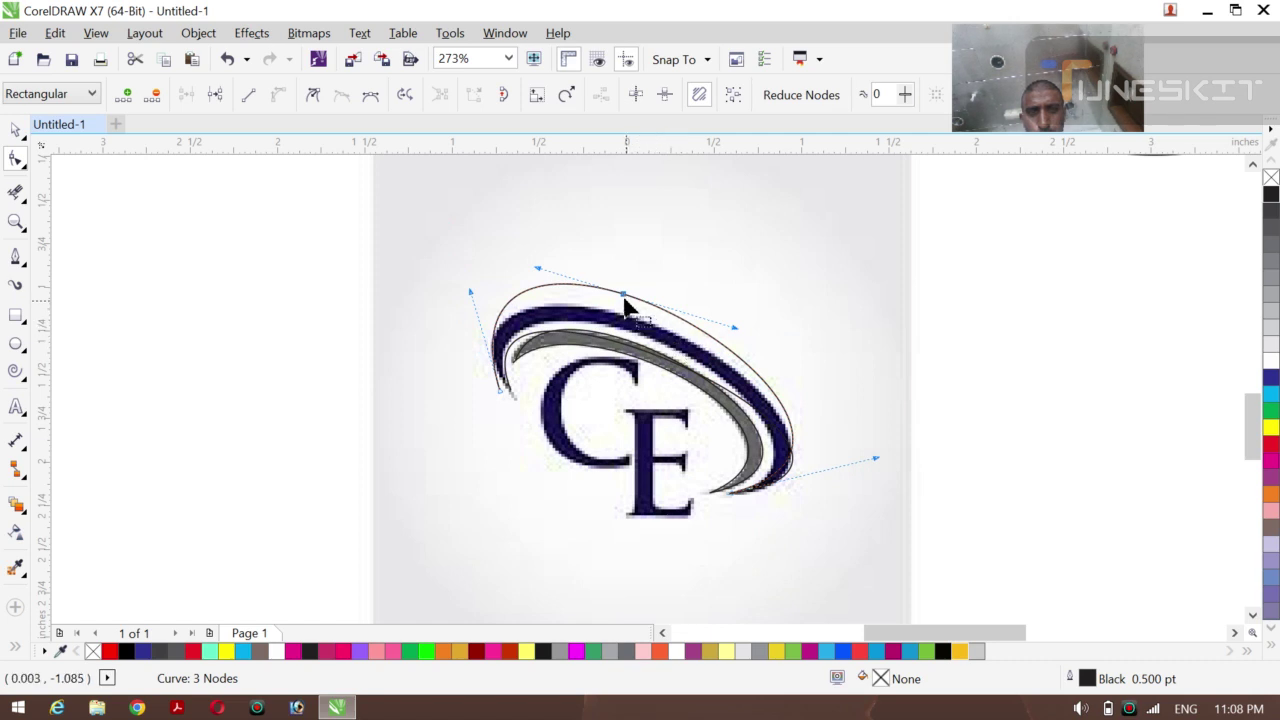
left_click_drag(624, 298, 625, 317)
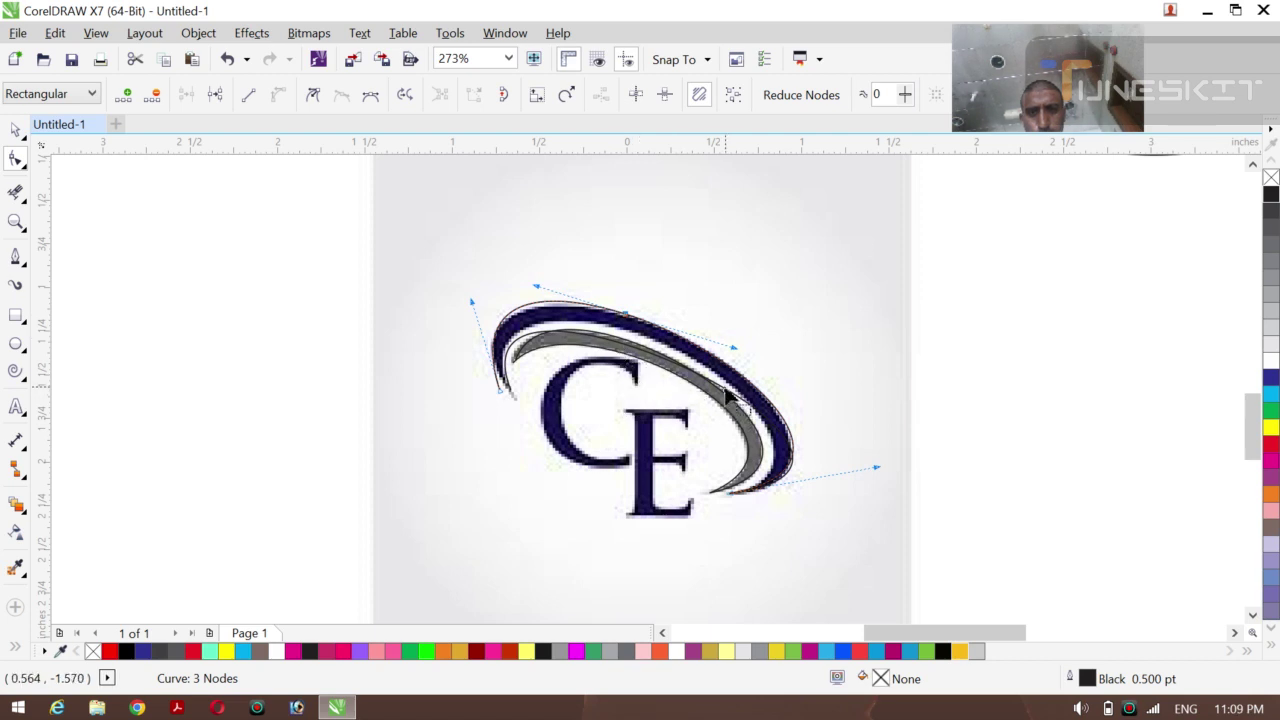
key("Delete")
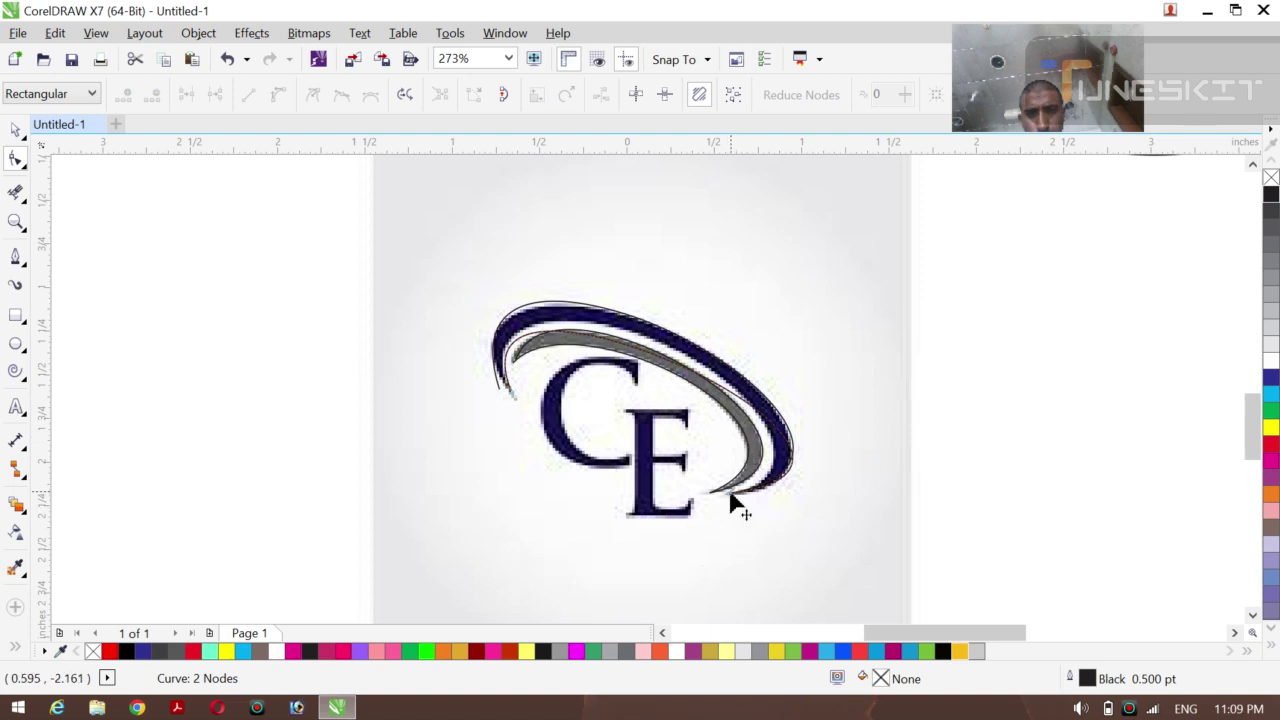
left_click_drag(731, 495, 748, 498)
key("ctrl+z")
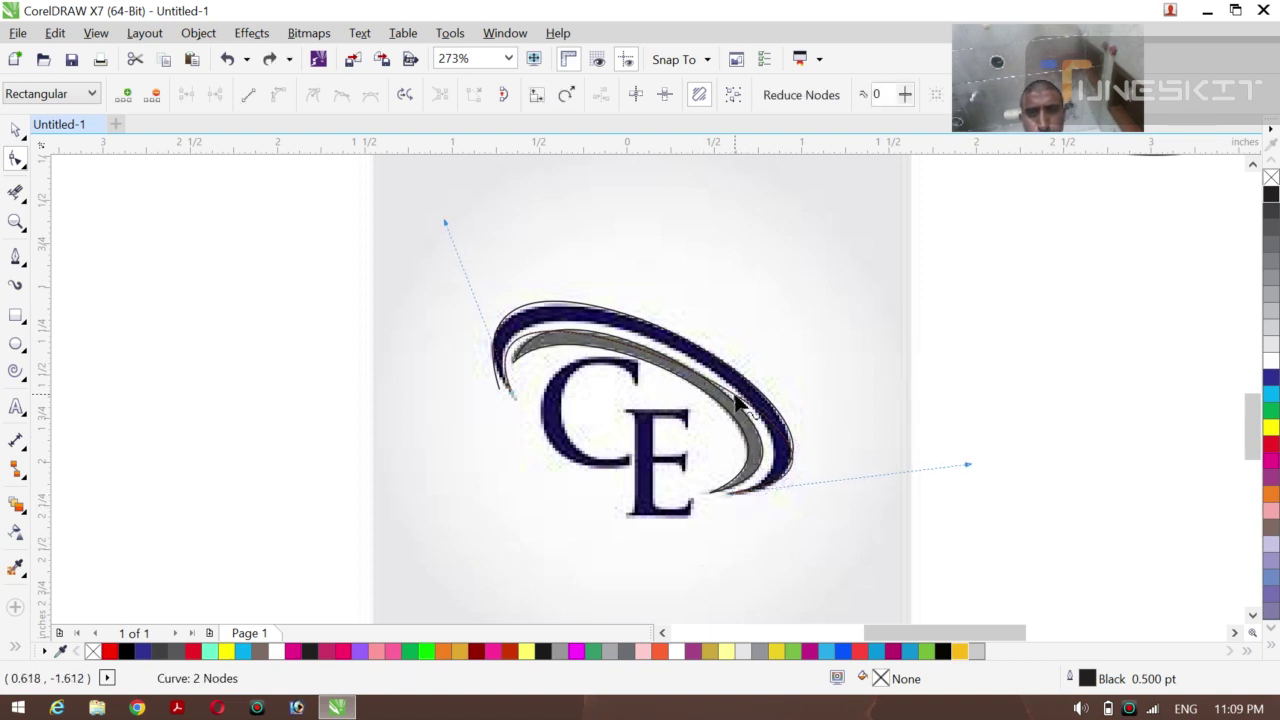
Add a middle node to the lower duplicated curve, move it onto the navy swoosh's inner edge and adjust the left handle to fit
left_click(656, 357)
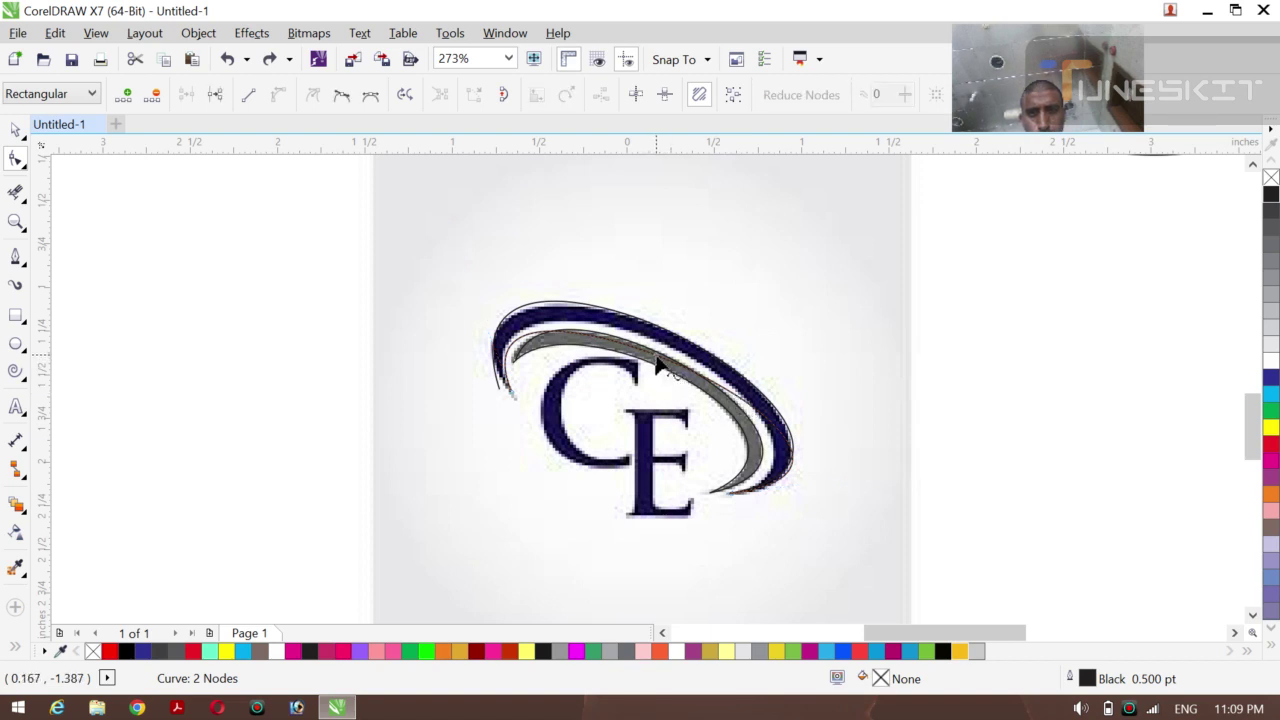
right_click(656, 357)
left_click(662, 364)
double_click(657, 361)
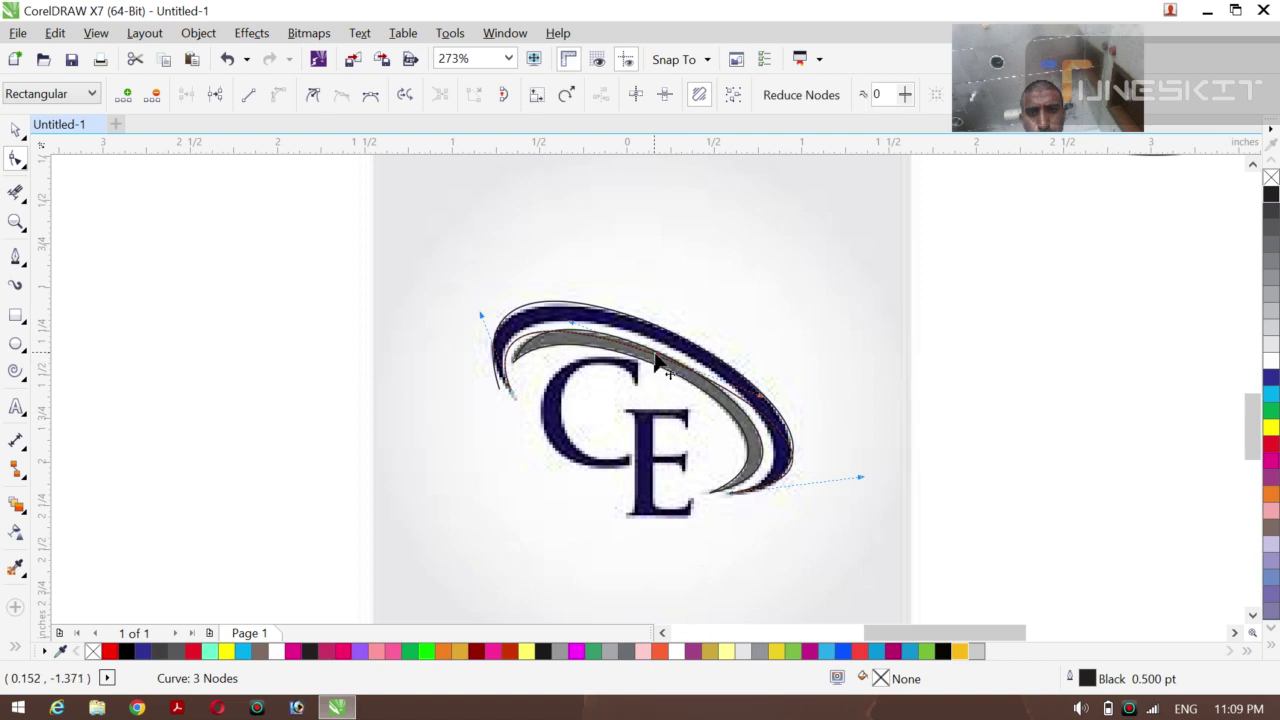
left_click_drag(657, 358, 660, 346)
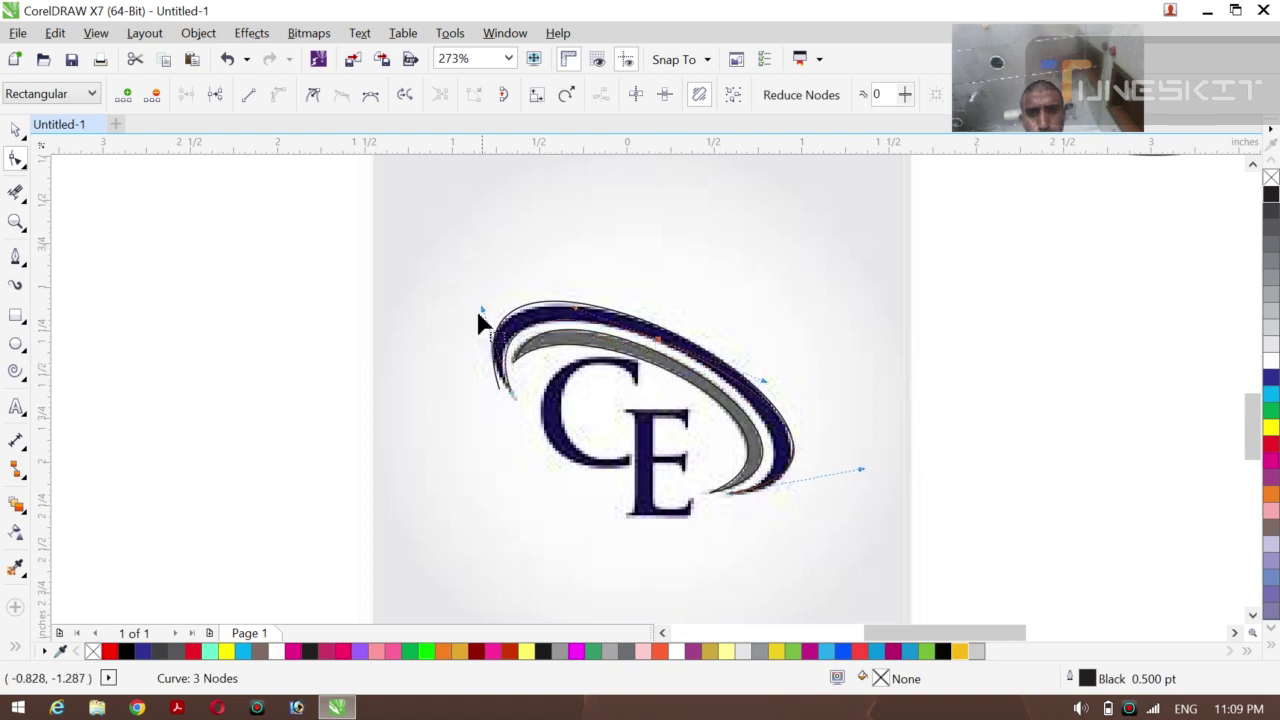
left_click(484, 318)
left_click_drag(477, 316, 474, 310)
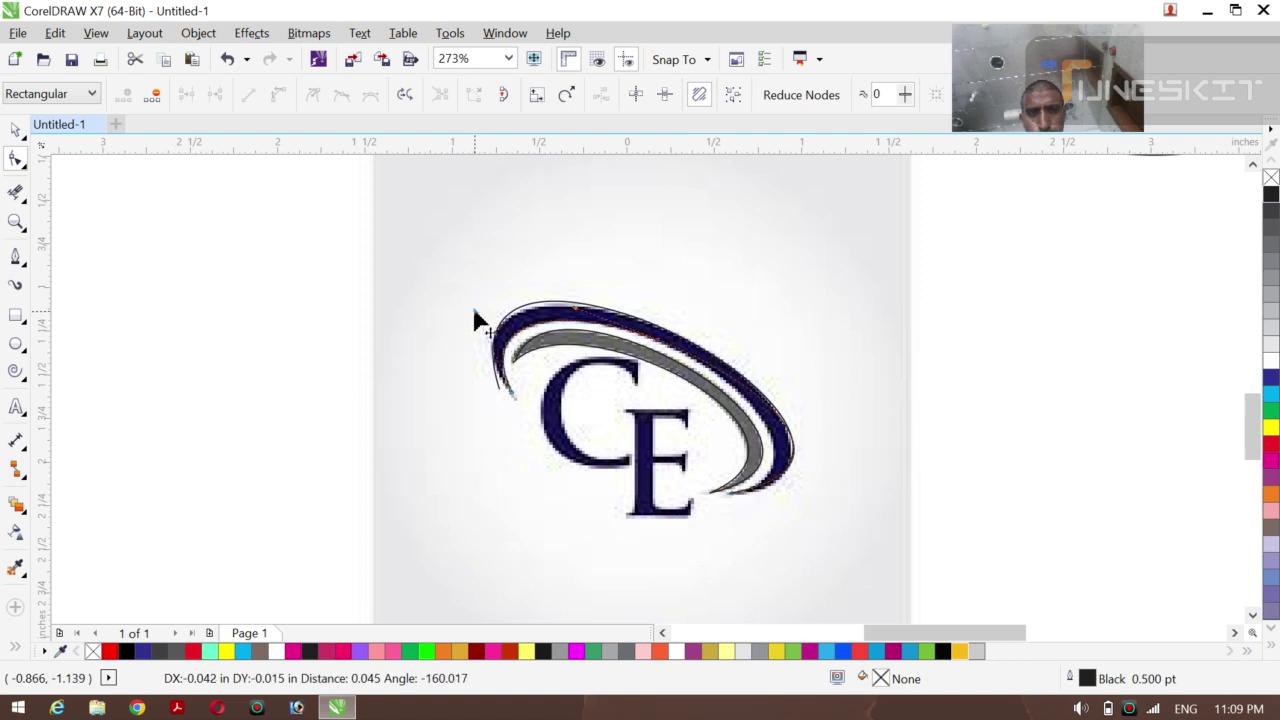
Move the outer-edge curve's left end node onto the navy swoosh's left tip and bend its left handle to follow the edge
left_click(496, 387)
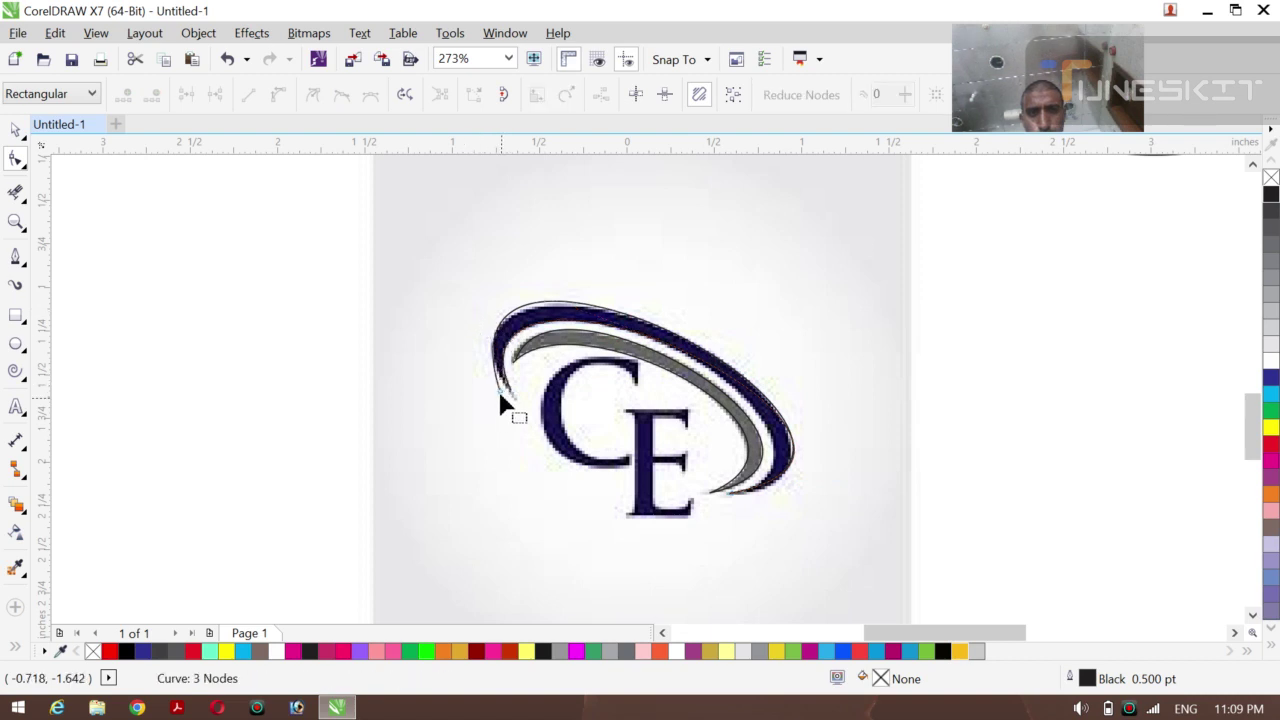
left_click(496, 391)
left_click_drag(496, 391, 491, 354)
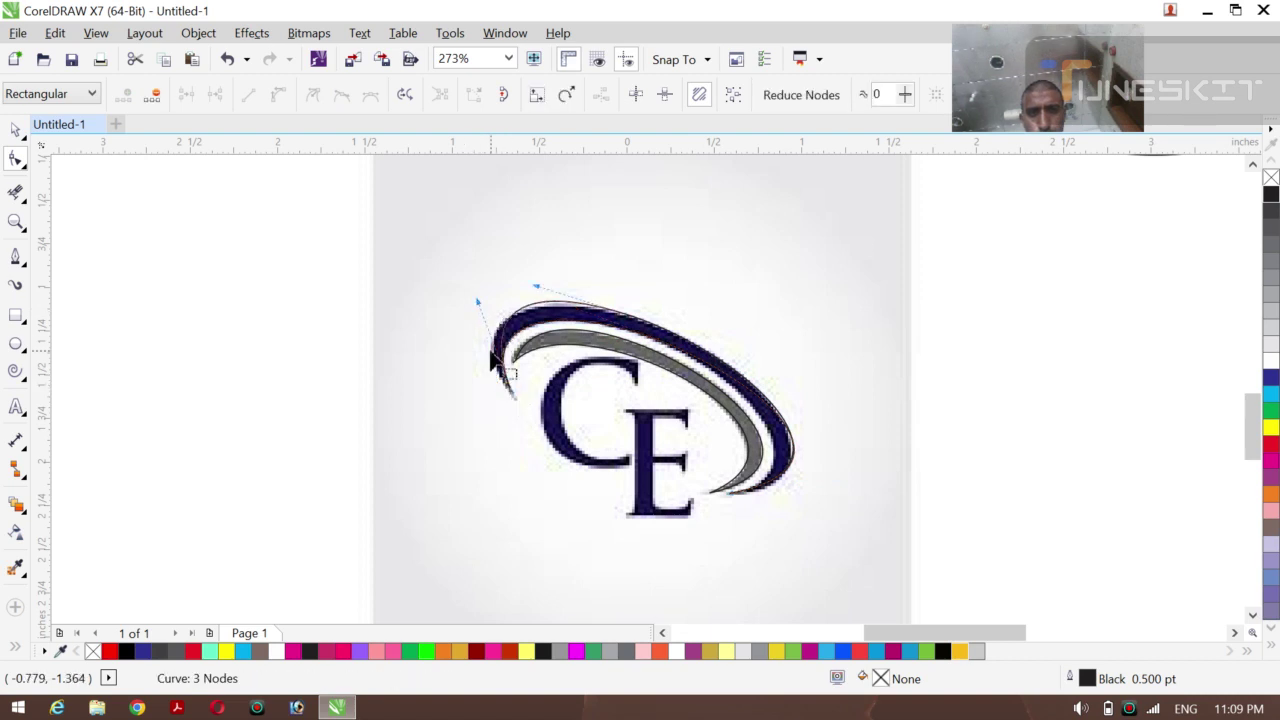
left_click_drag(475, 300, 456, 324)
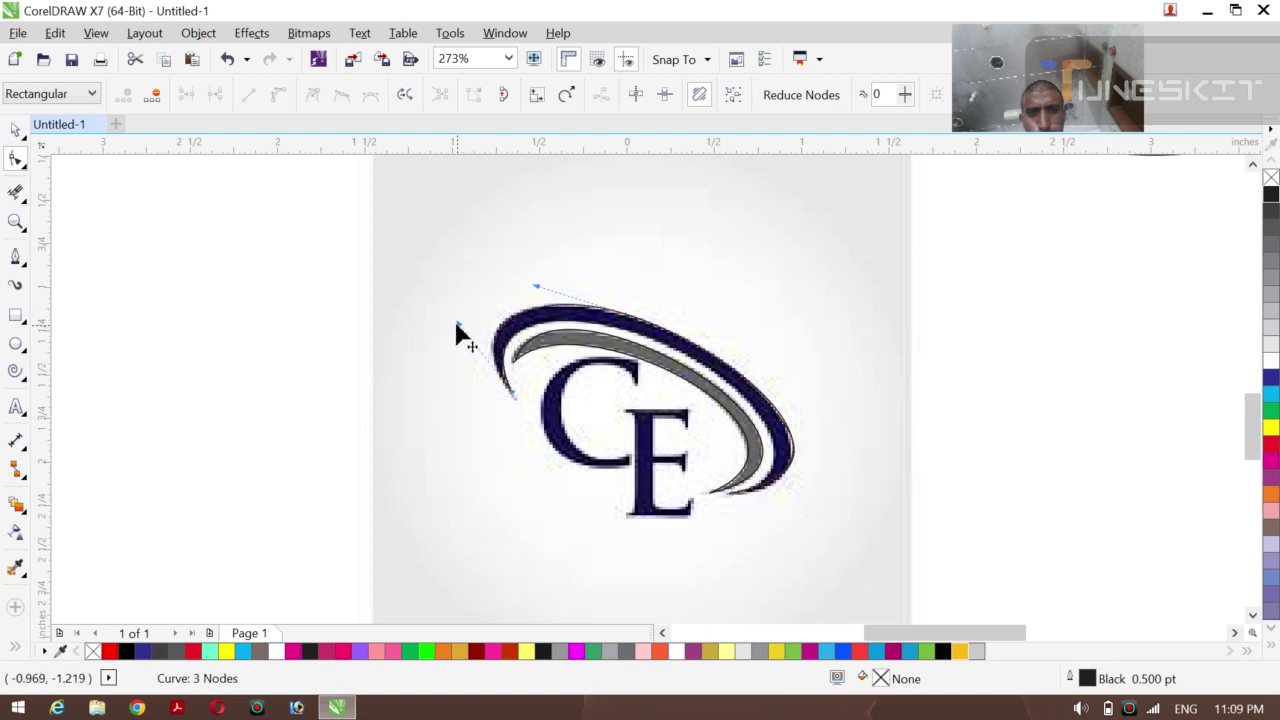
Lower the outer-edge curve's right handle so that it follows the navy swoosh's right bend
left_click(729, 496)
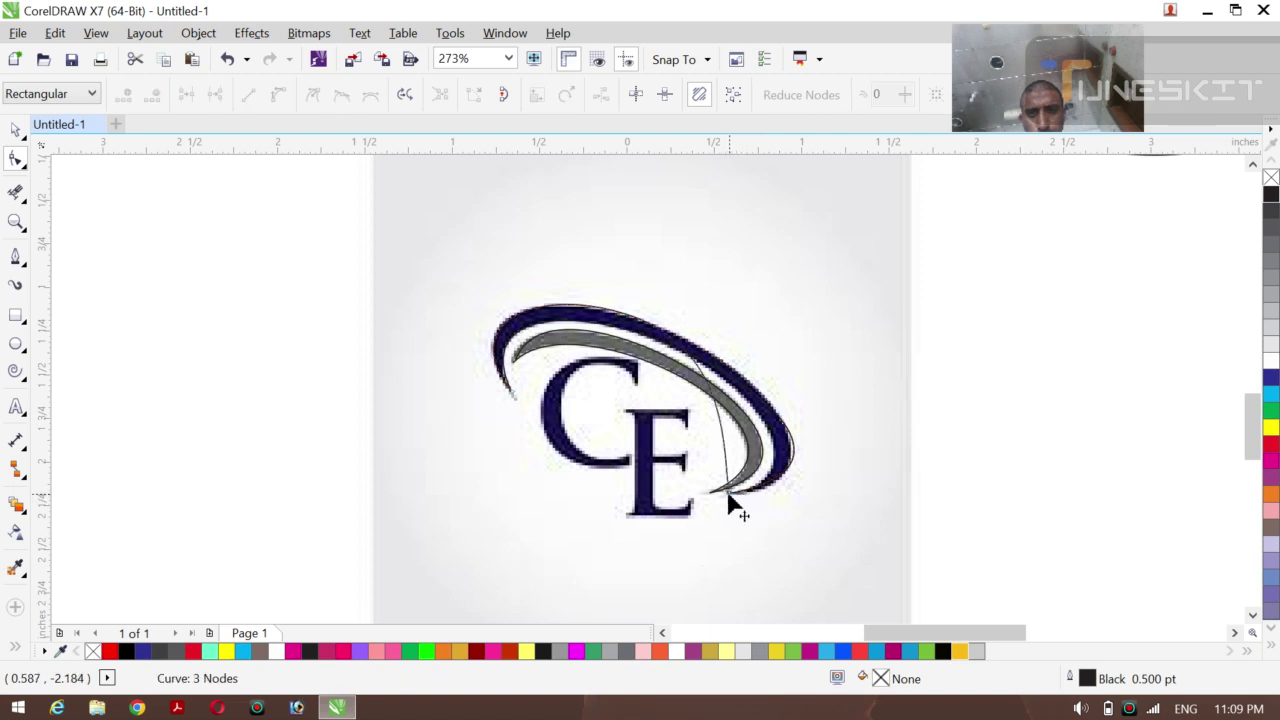
key("ctrl+z")
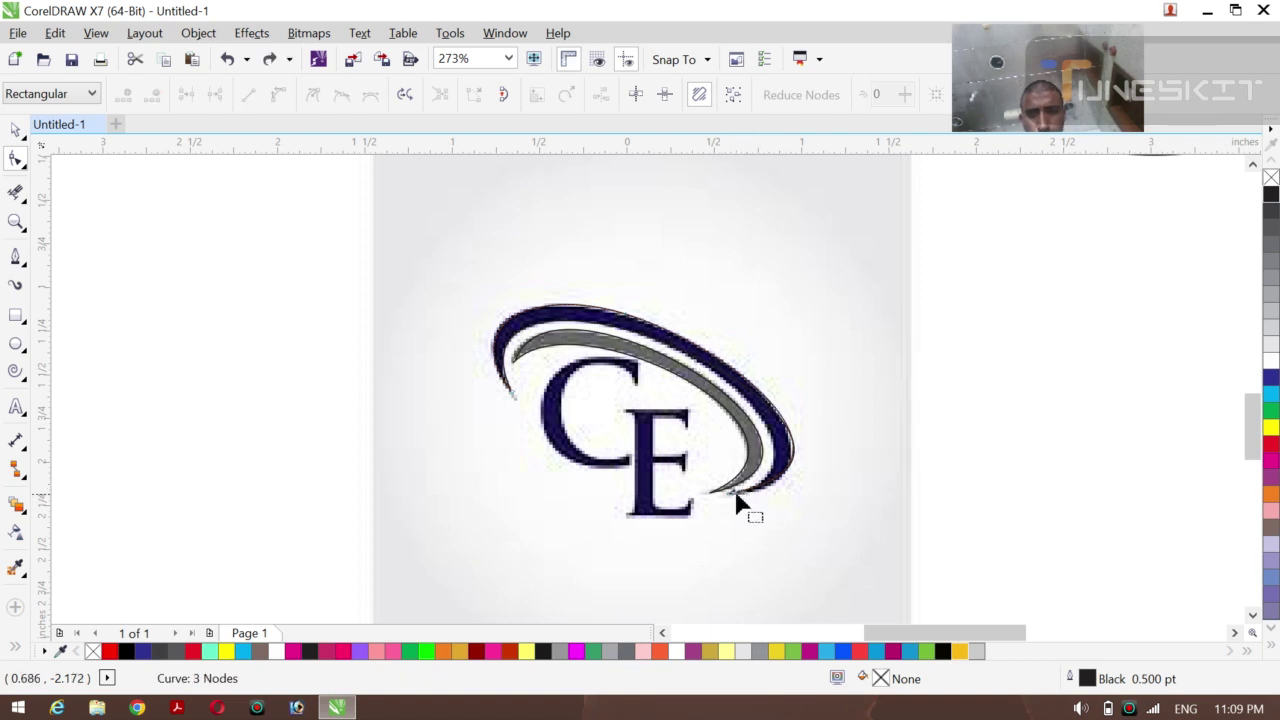
left_click(731, 493)
left_click_drag(732, 494, 870, 477)
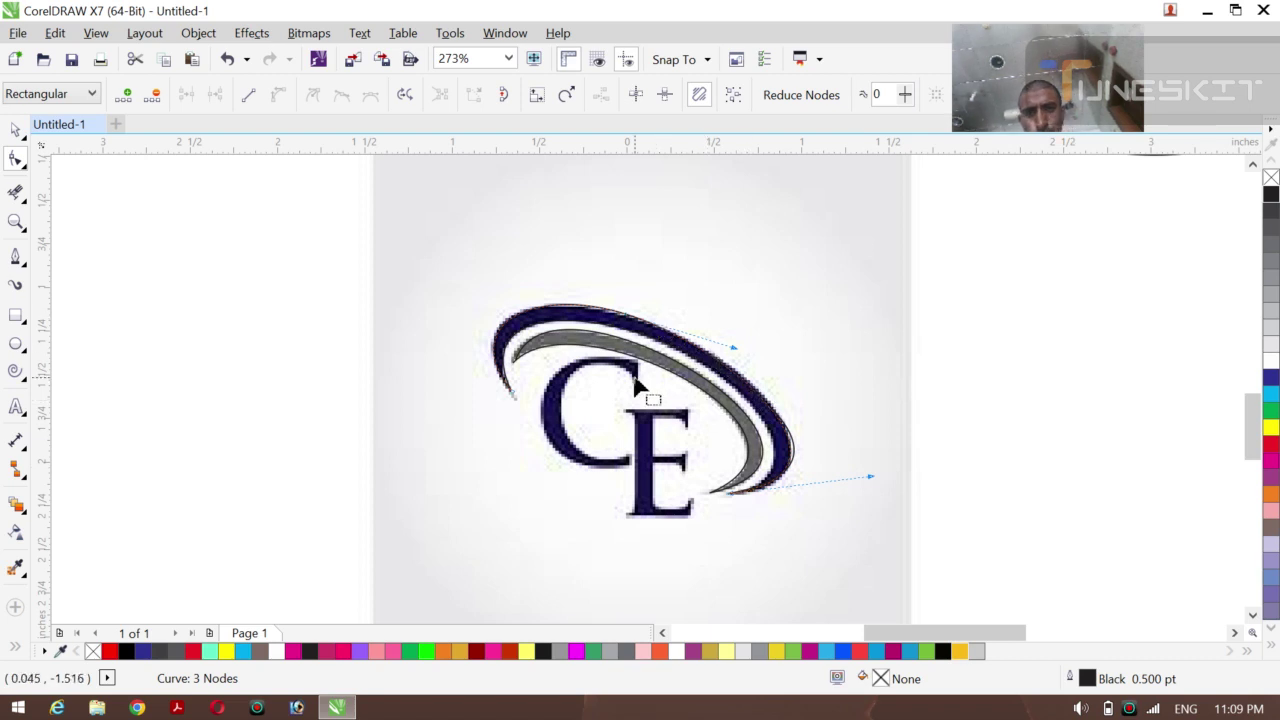
Move the inner-edge curve's right end node clear of the navy swoosh's right tip and slightly adjust the outer-edge curve's right handle
left_click(527, 335)
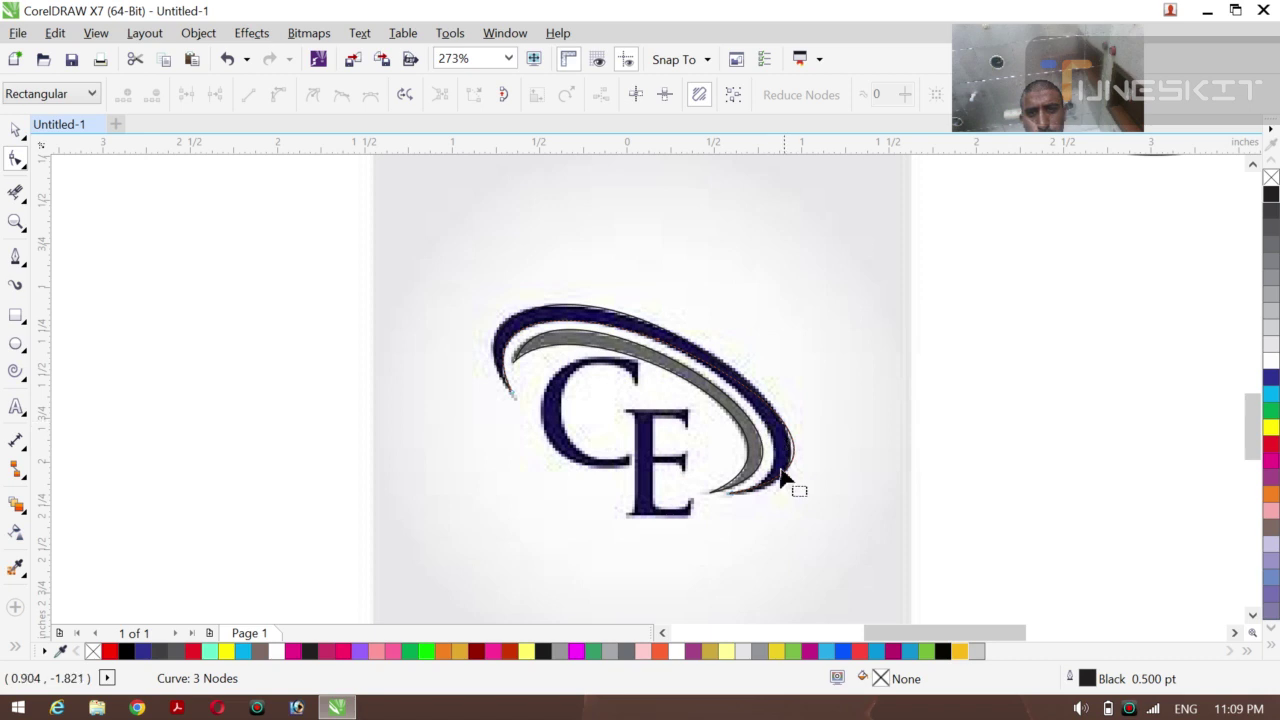
left_click_drag(729, 500, 746, 501)
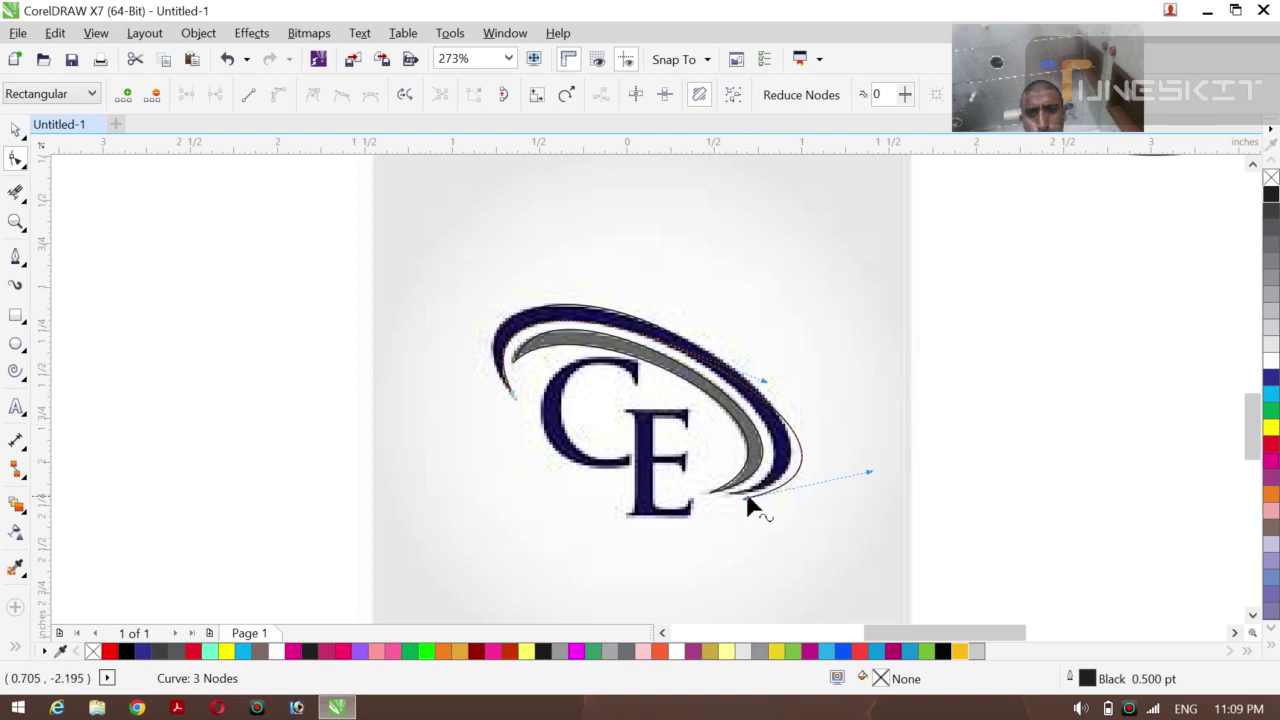
left_click_drag(750, 510, 804, 470)
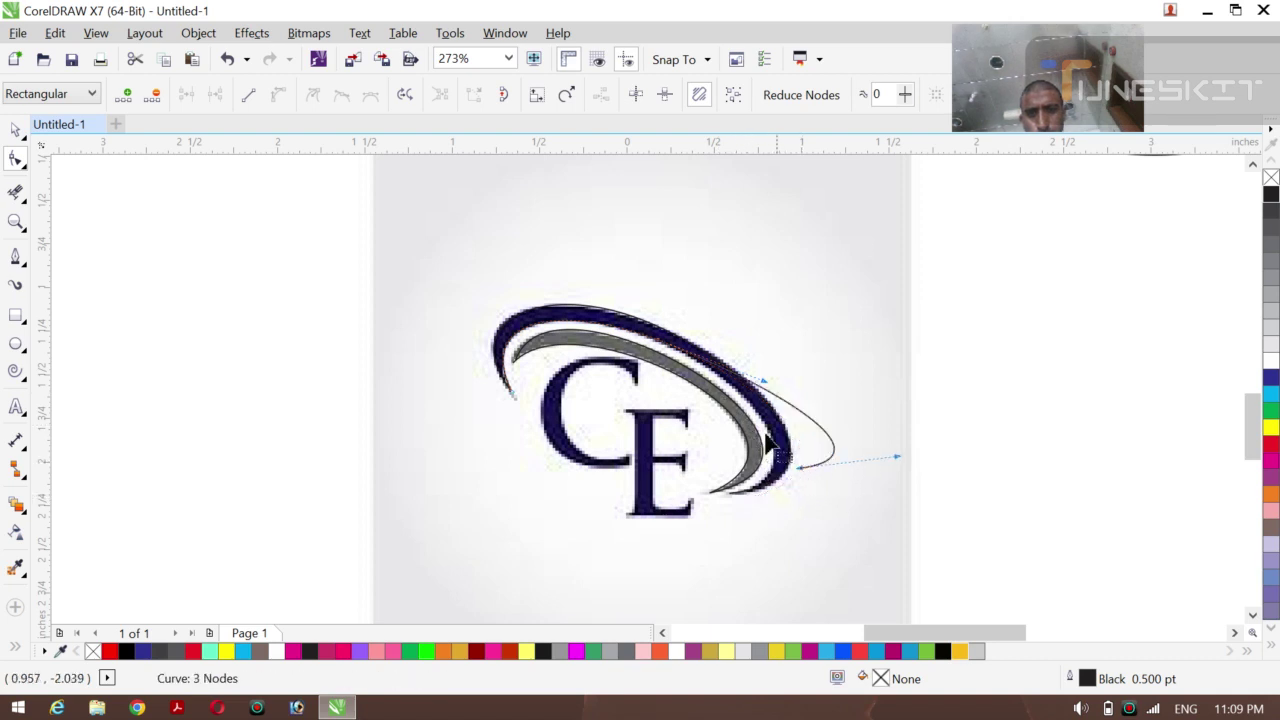
left_click(784, 434)
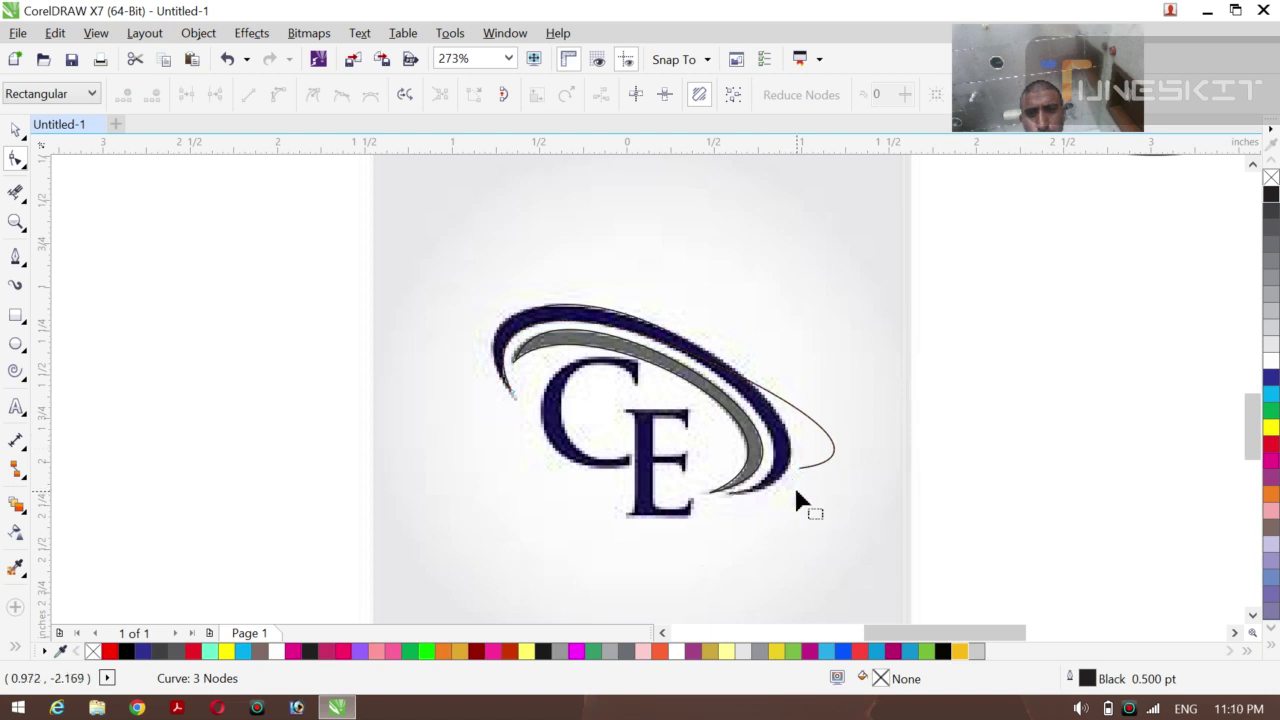
left_click(735, 503)
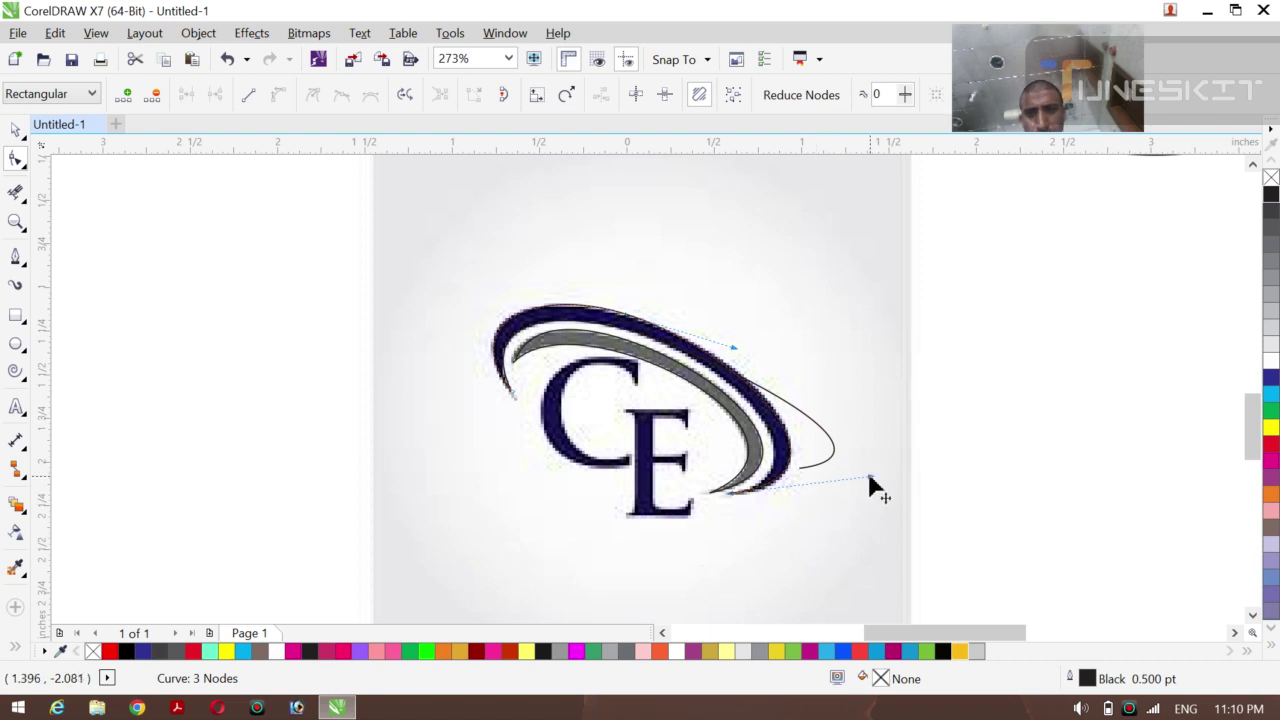
left_click_drag(869, 477, 870, 483)
Return the inner-edge curve's right end node to the navy swoosh's right tip and fine-tune its right handle
left_click(808, 464)
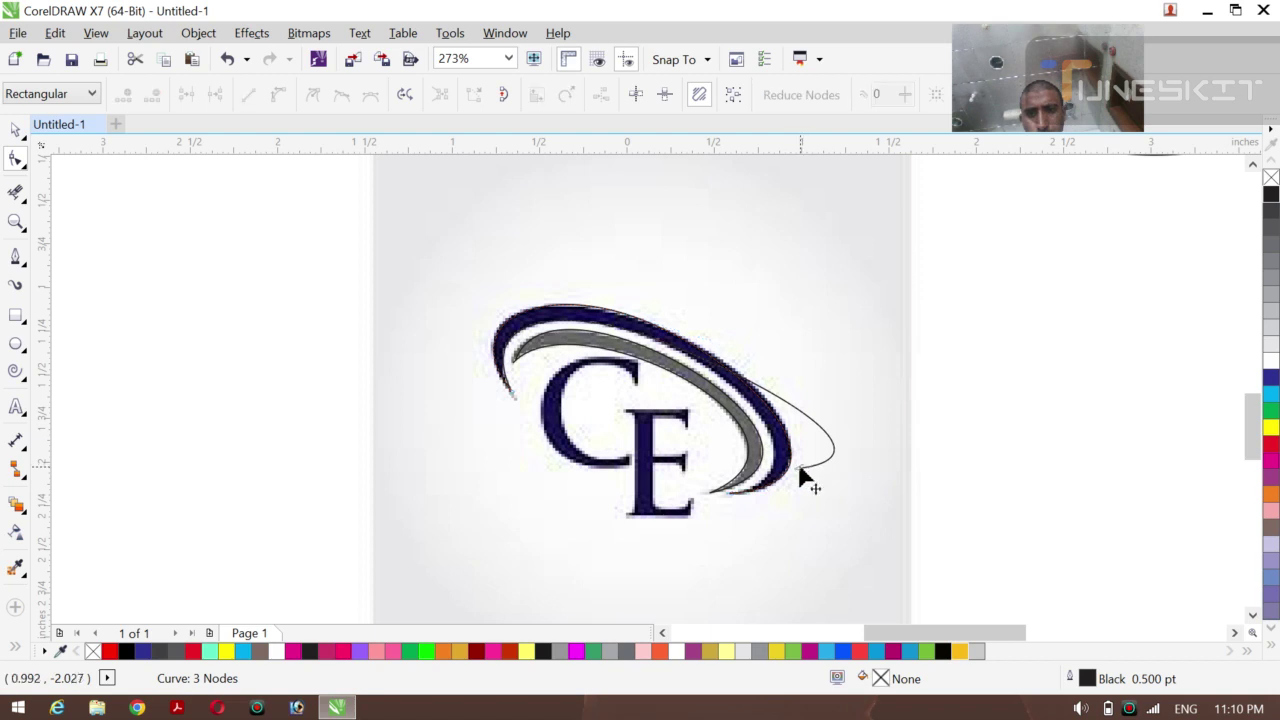
left_click_drag(800, 471, 733, 494)
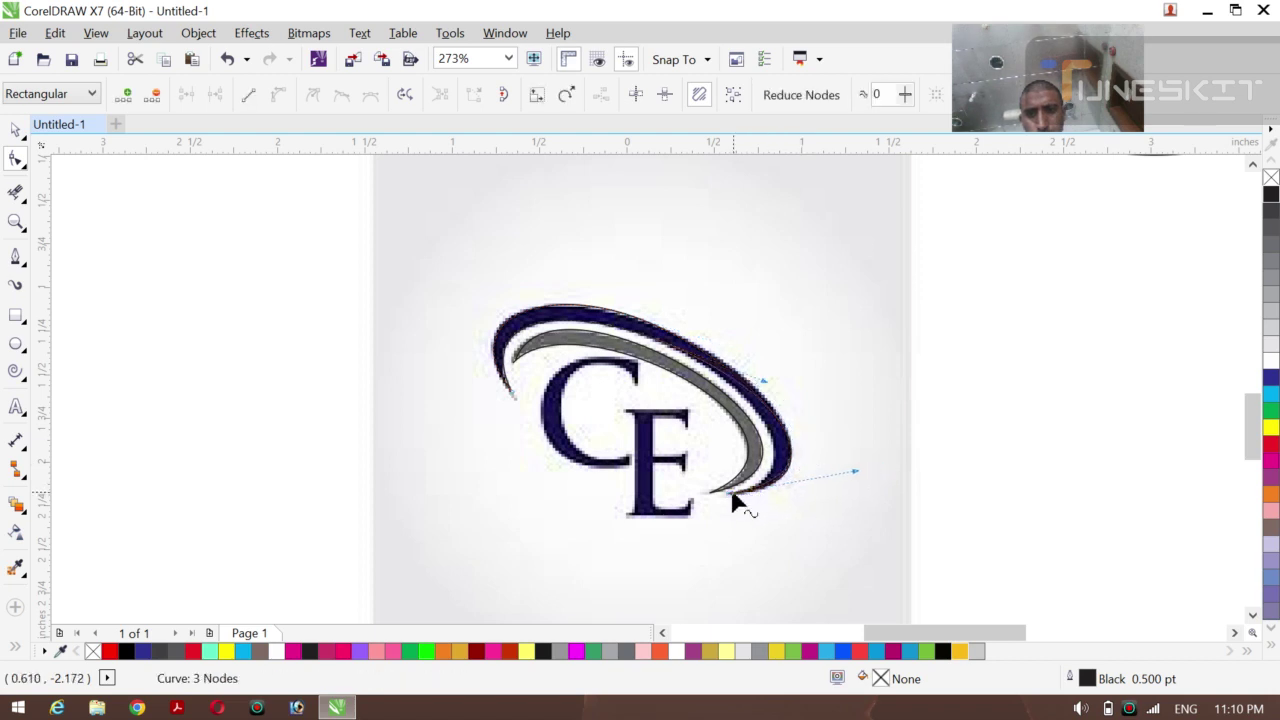
key("ctrl+z")
key("ctrl+z")
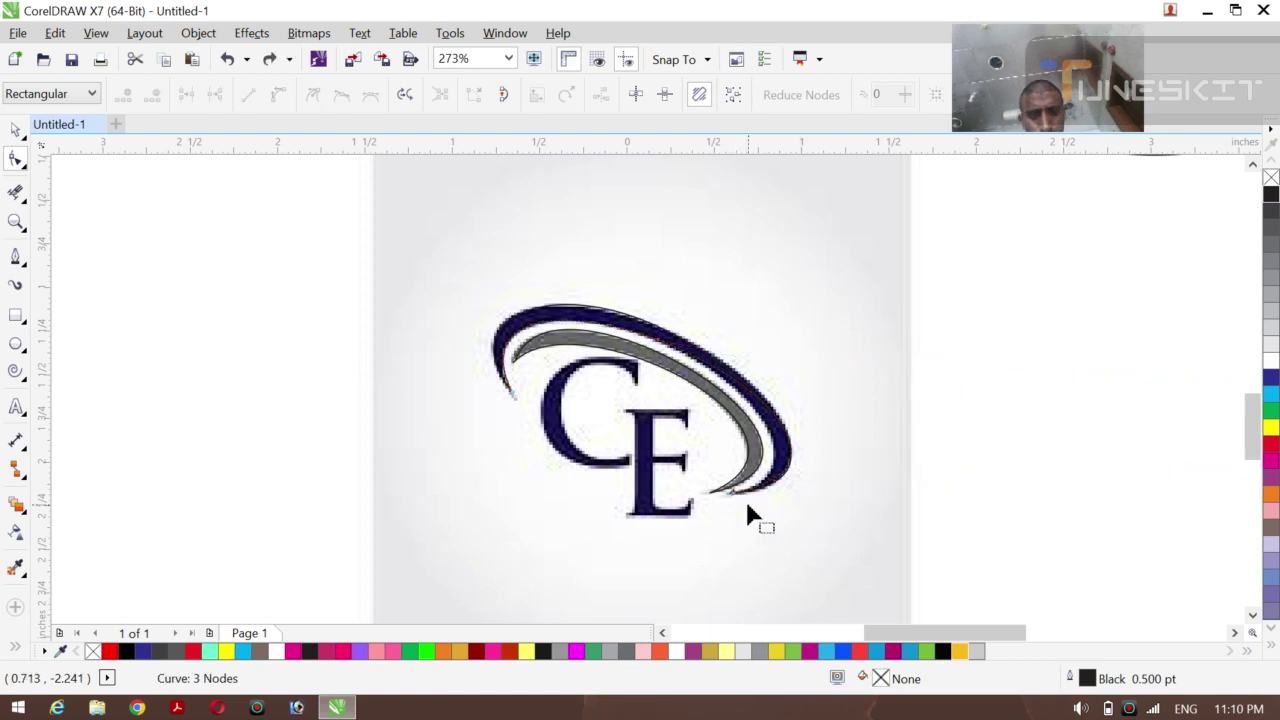
mouse_move(731, 494)
left_mouse_down()
mouse_move(765, 492)
mouse_move(734, 497)
left_mouse_up()
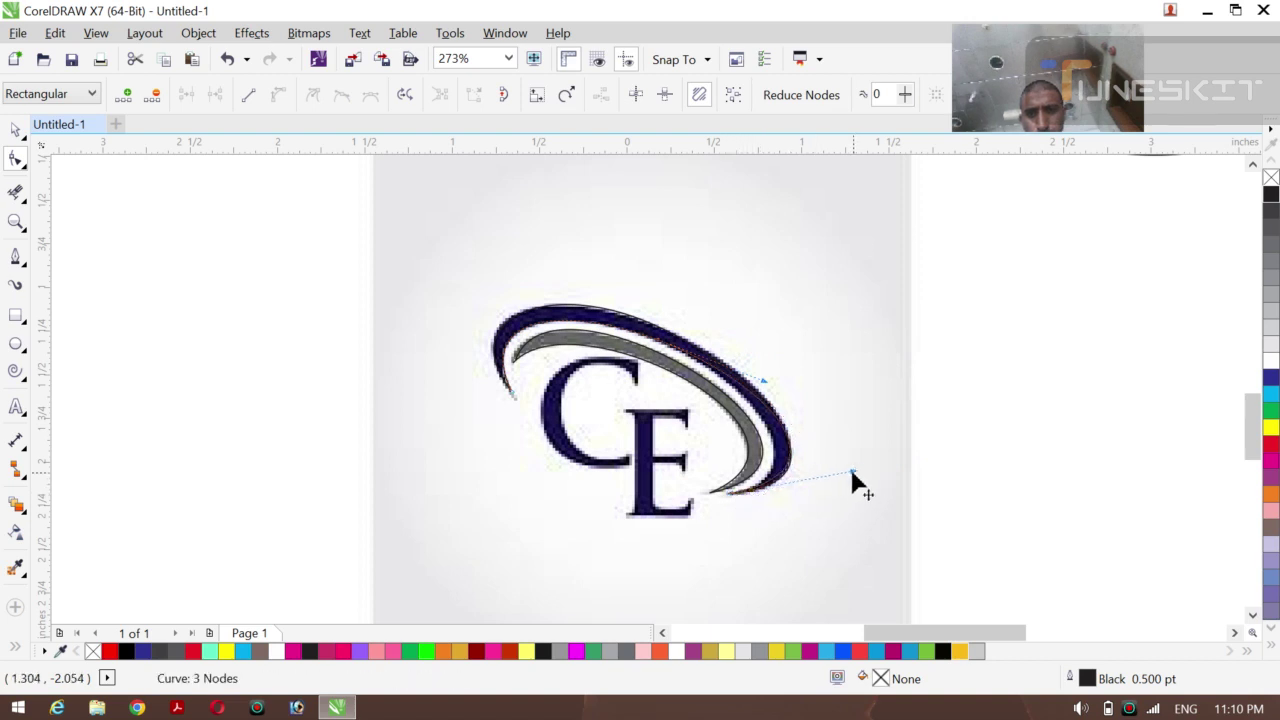
Shorten the inner-edge curve's right handle to follow the navy swoosh's right bend, and deselect the curve
left_click_drag(851, 471, 818, 479)
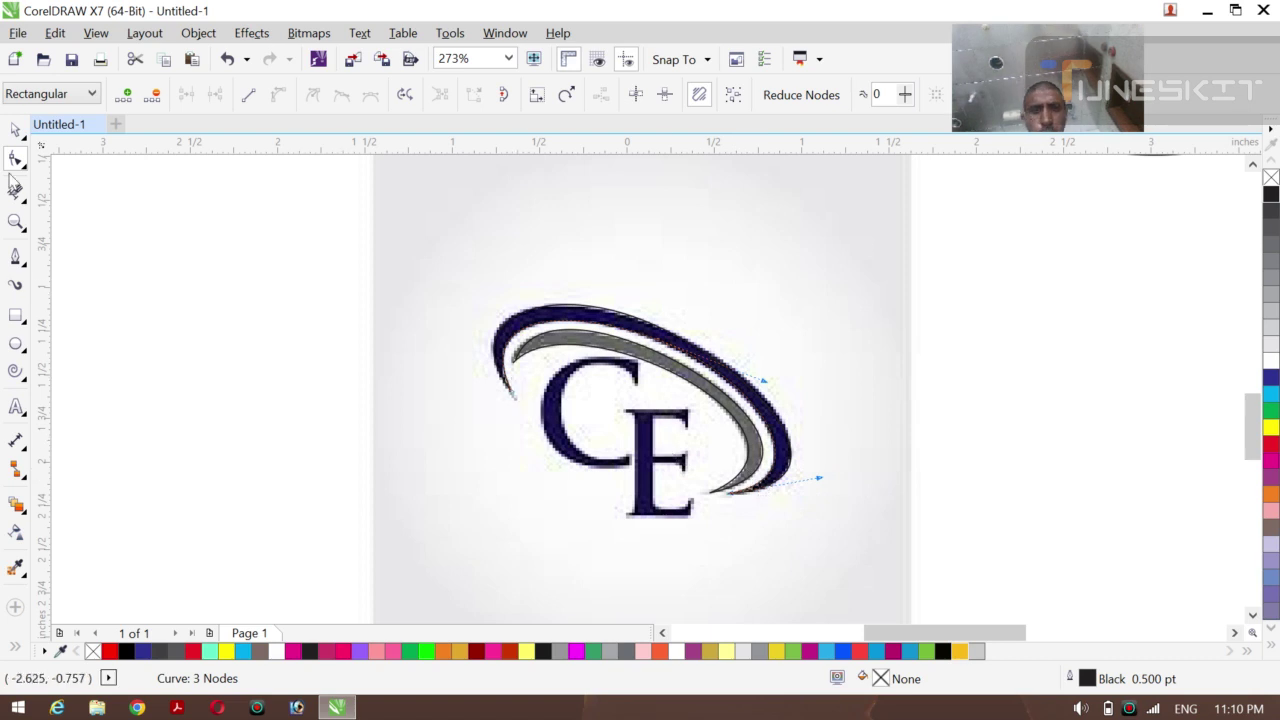
left_click(16, 130)
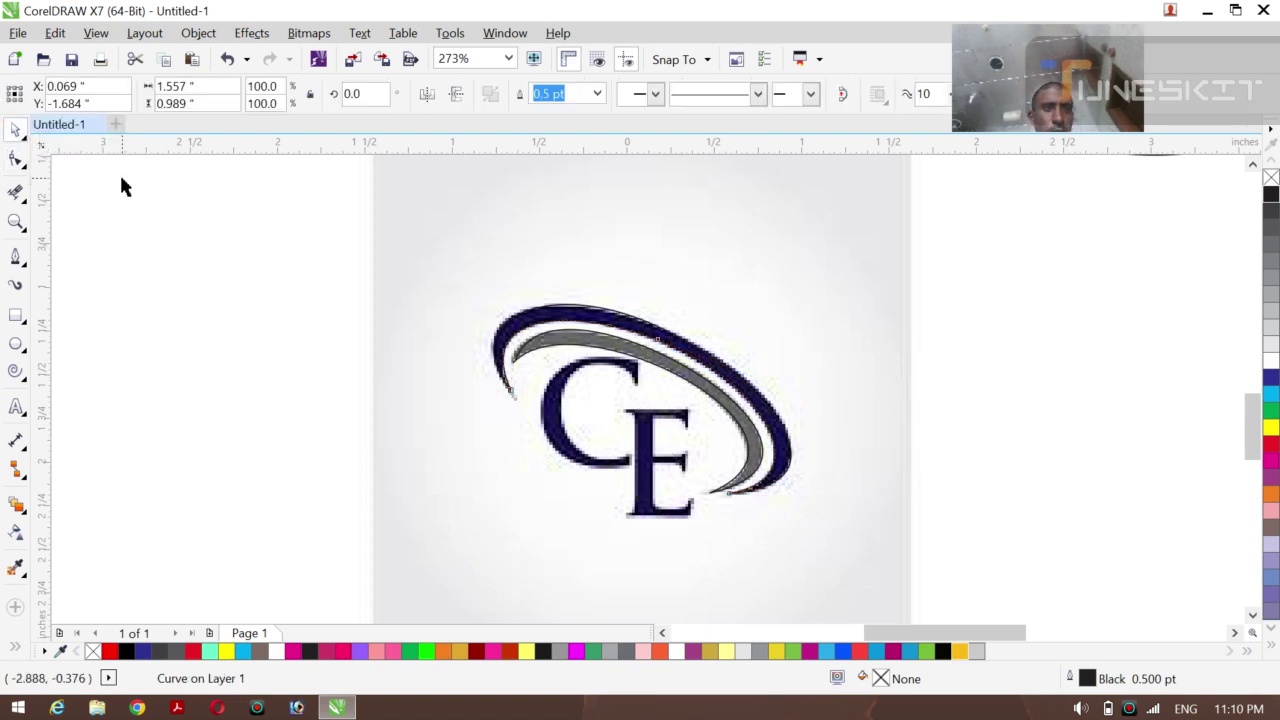
left_click(455, 360)
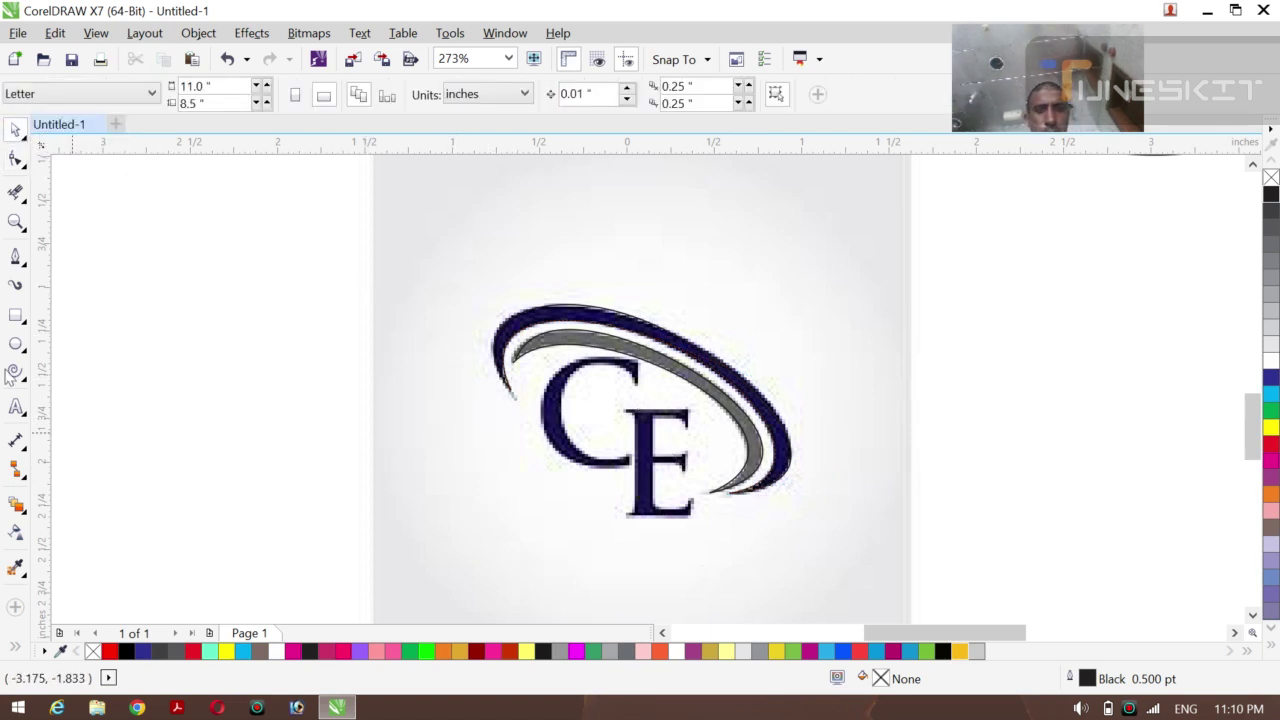
Add the artistic text "CE" in Arial 24 pt on the empty area beside the reference logo
left_click(16, 408)
left_click(225, 385)
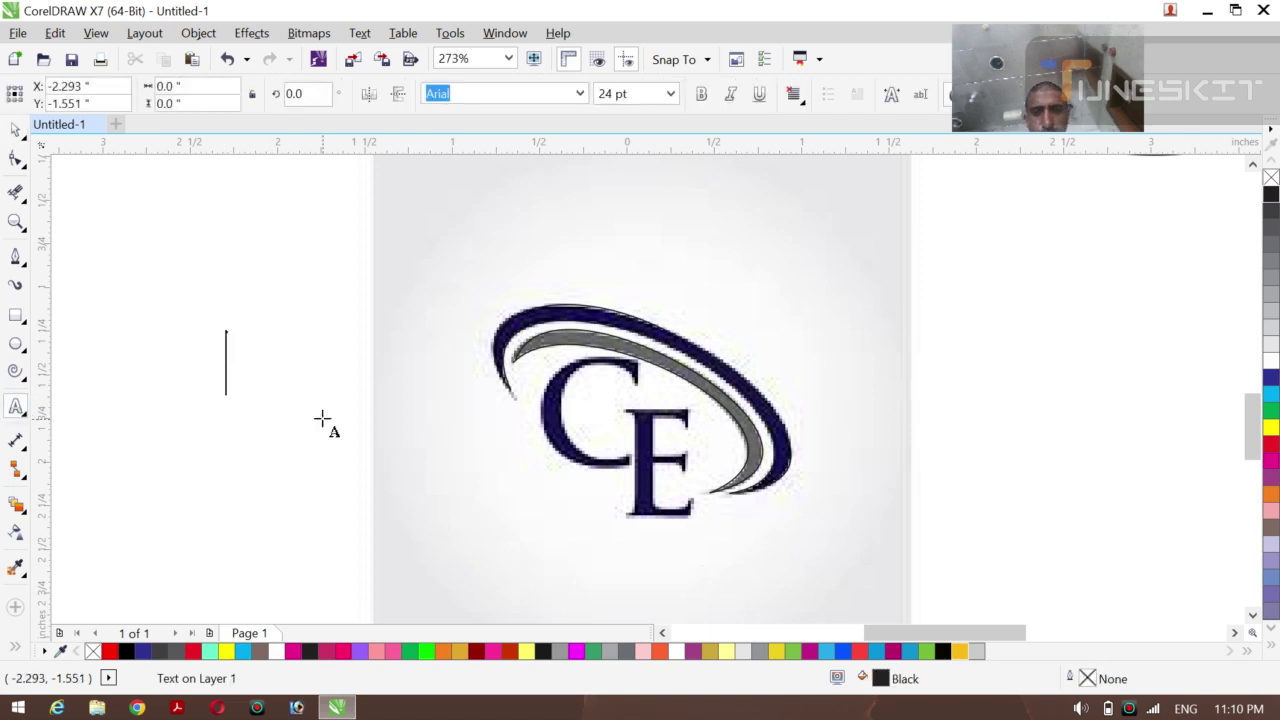
type("C")
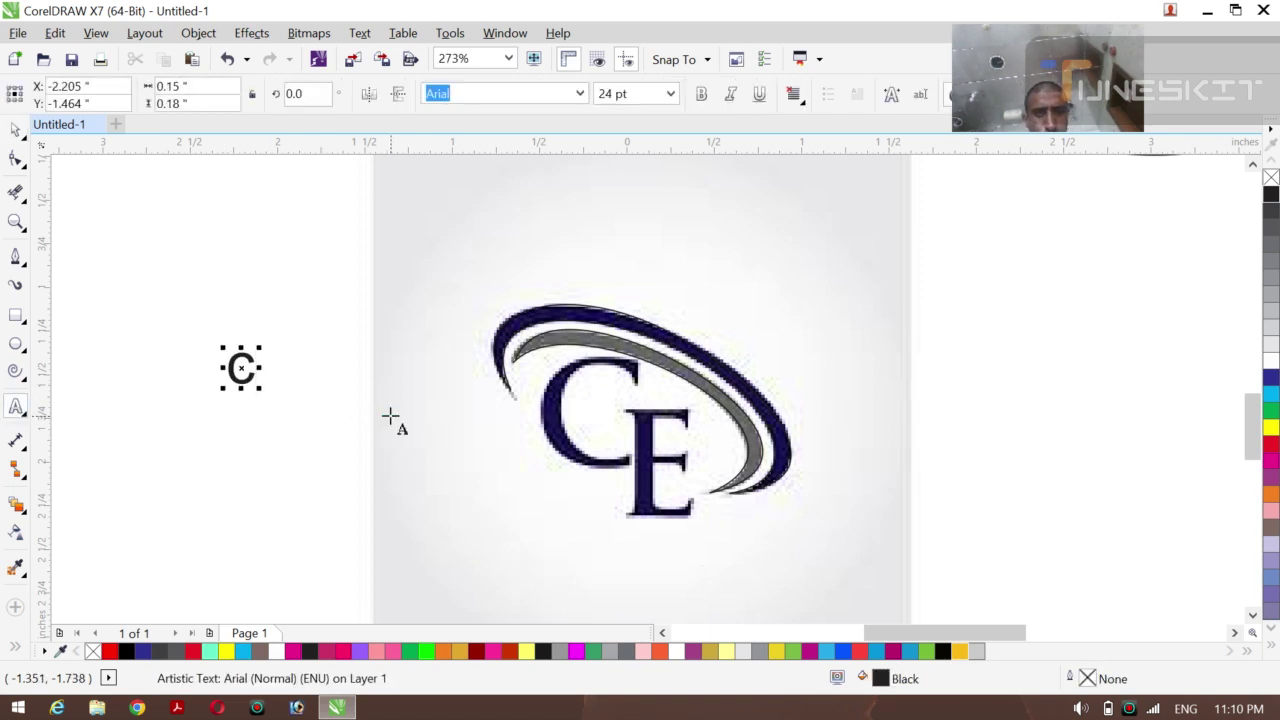
type("e")
key("BackSpace")
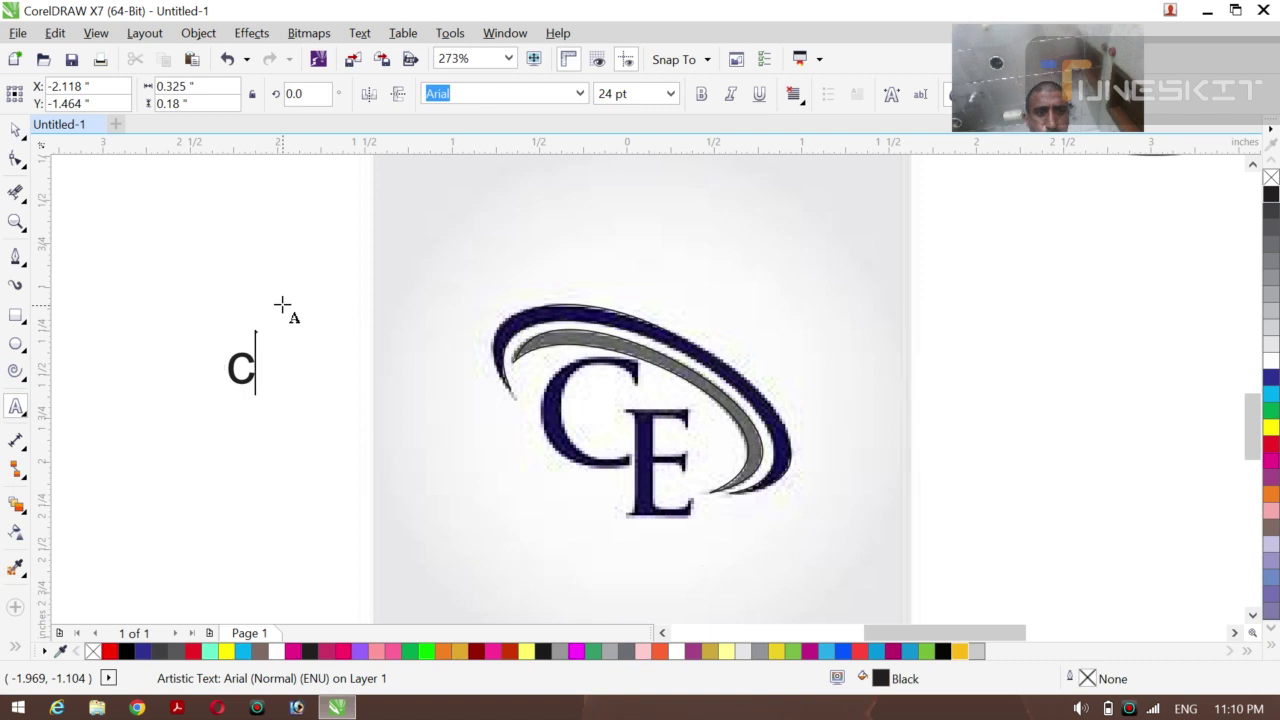
key("BackSpace")
type("CE")
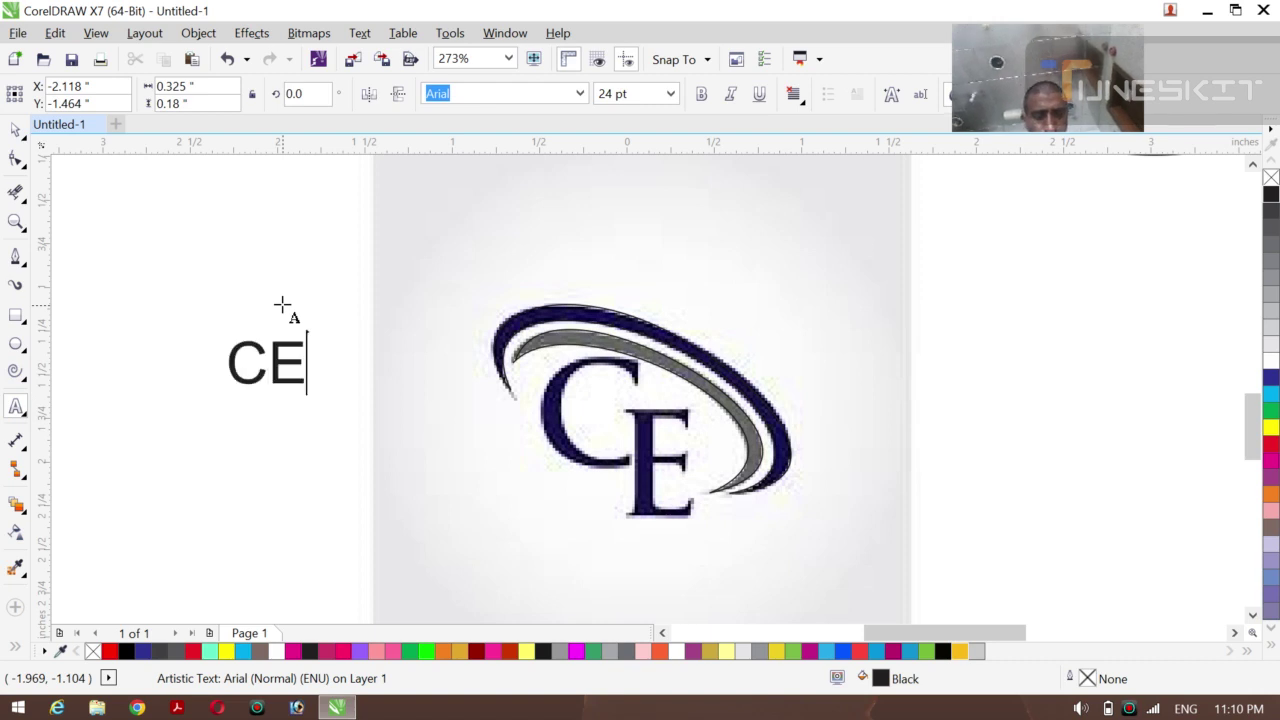
left_click(25, 147)
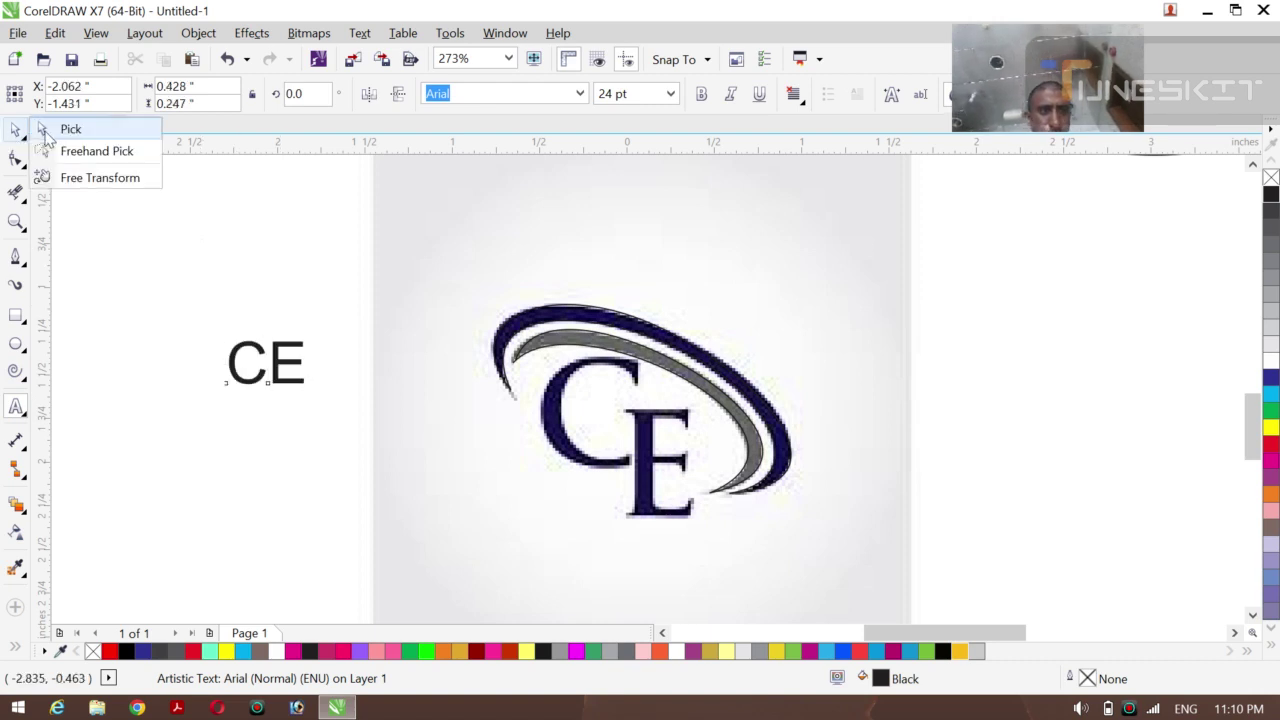
left_click(55, 126)
Make the CE text bold and stretch it to about 1.06 by 0.87 inches
left_click(700, 95)
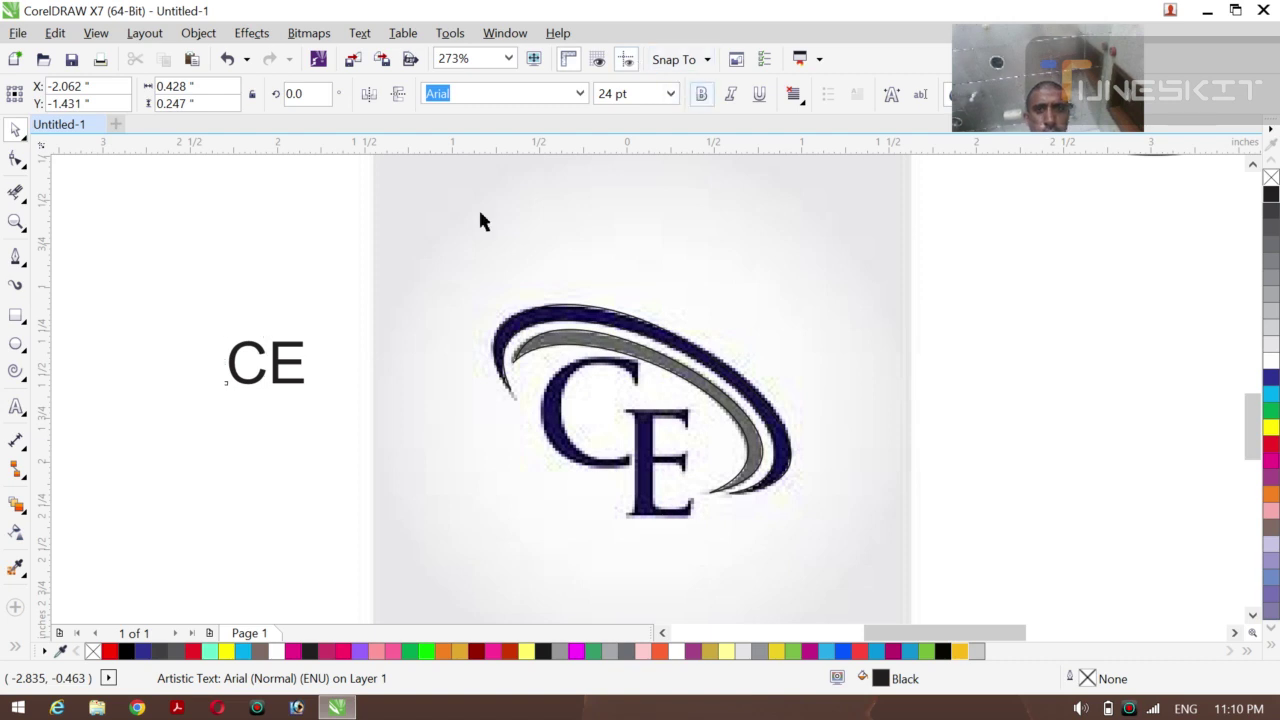
left_click_drag(308, 388, 353, 431)
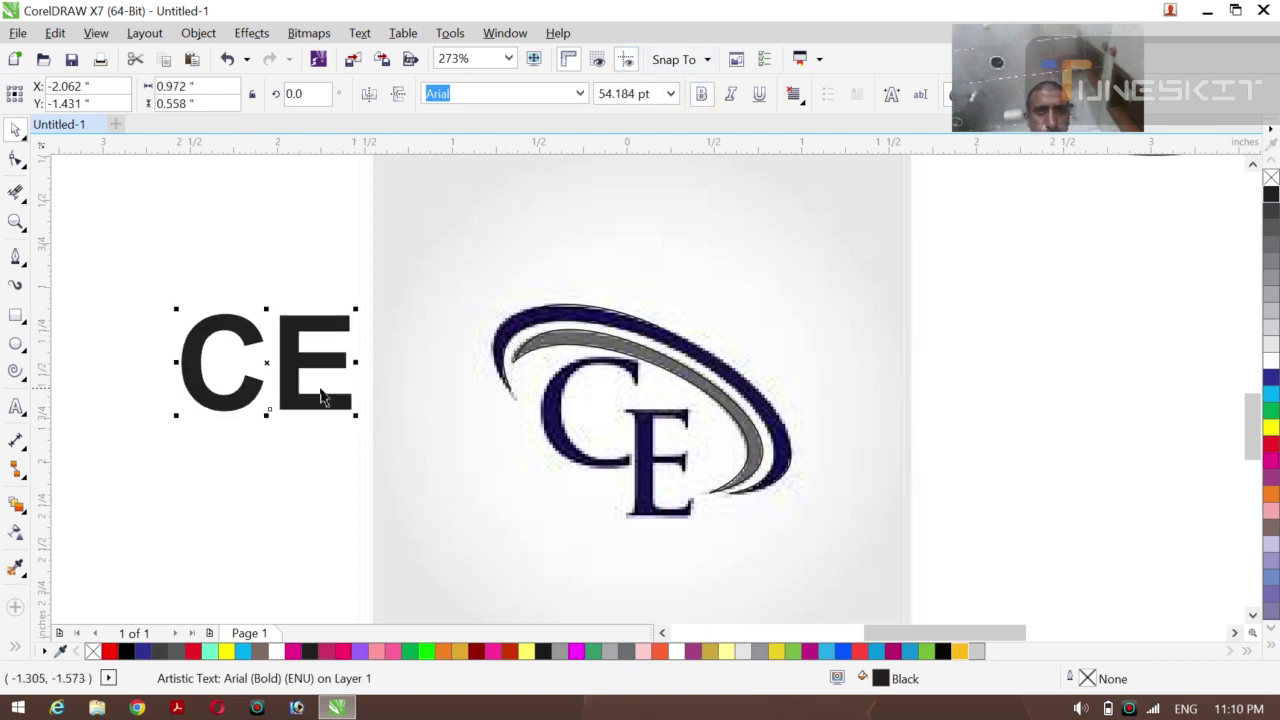
left_click_drag(266, 414, 268, 442)
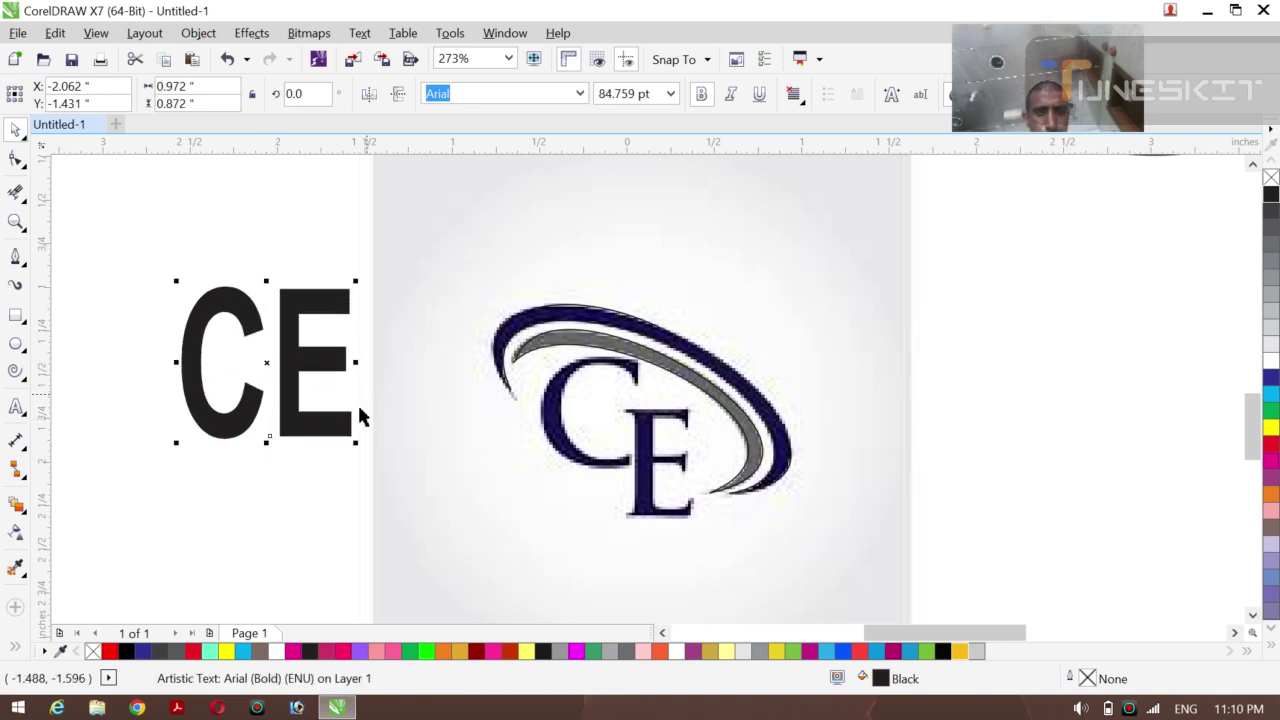
left_click_drag(355, 362, 369, 362)
key("Escape")
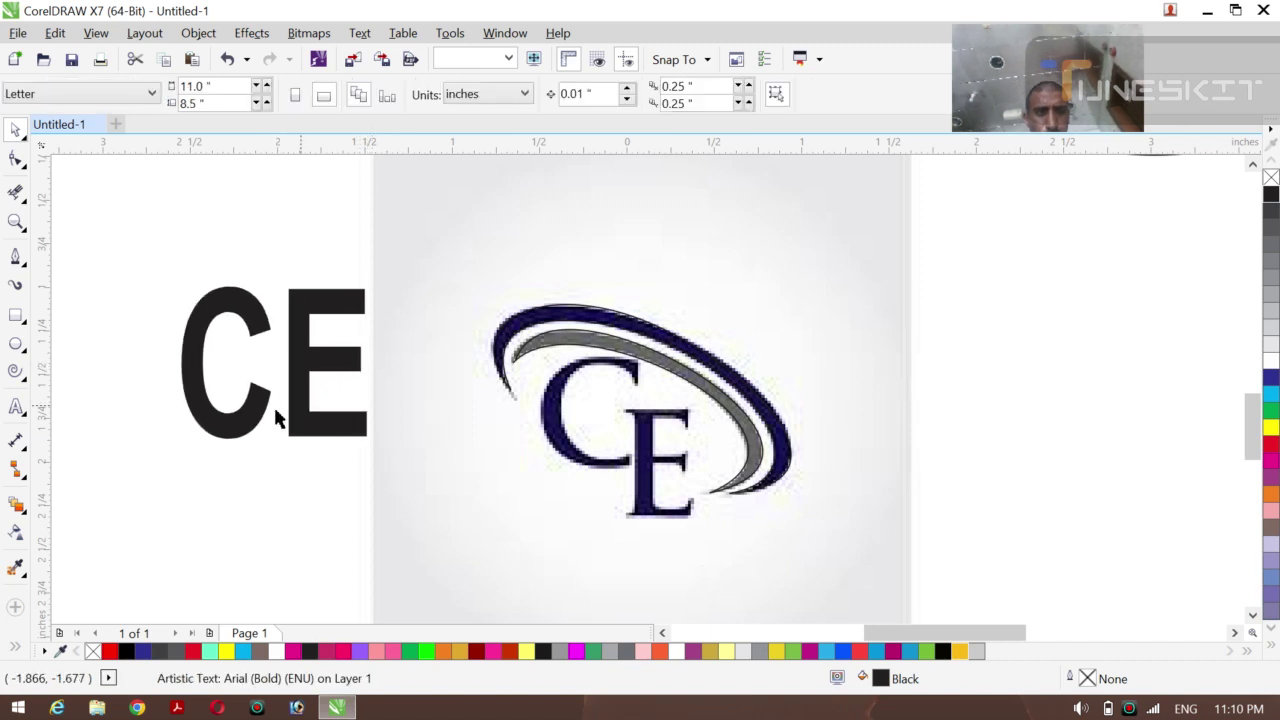
Move the CE text over the reference logo's letters and rotate it clockwise to an angle of about 347.3°
left_click(290, 388)
left_click_drag(290, 388, 631, 421)
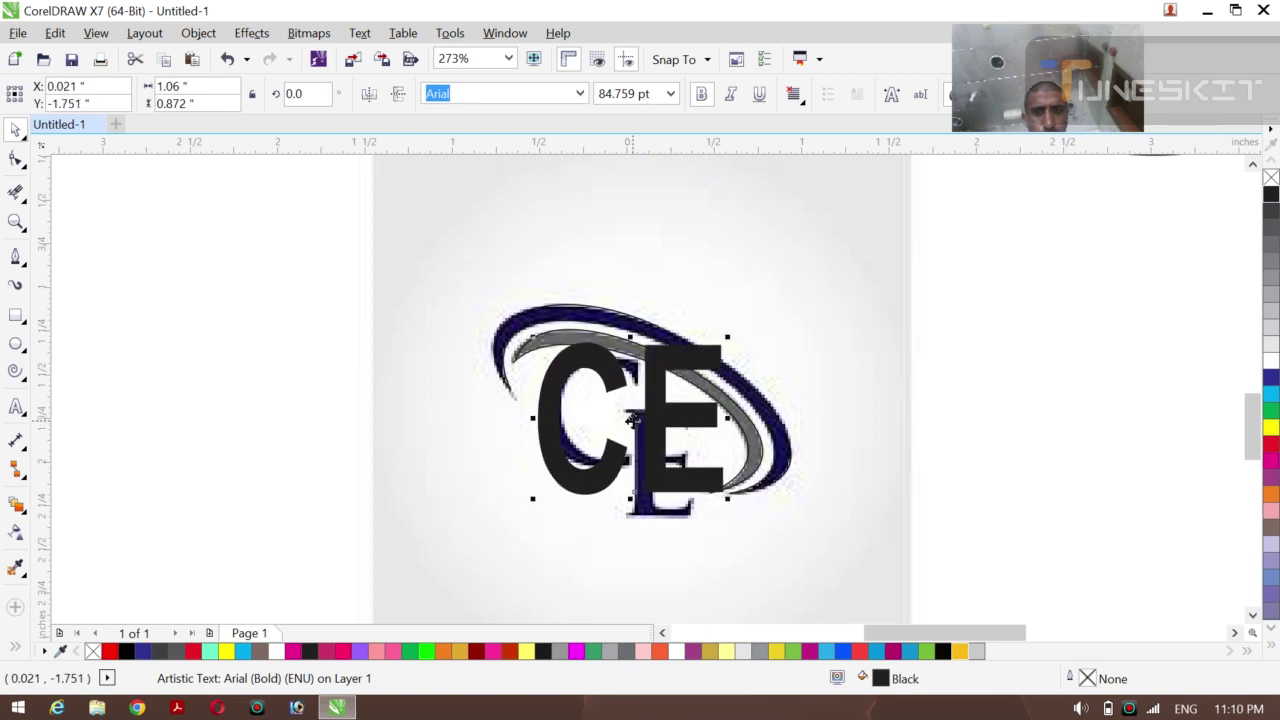
left_click(631, 421)
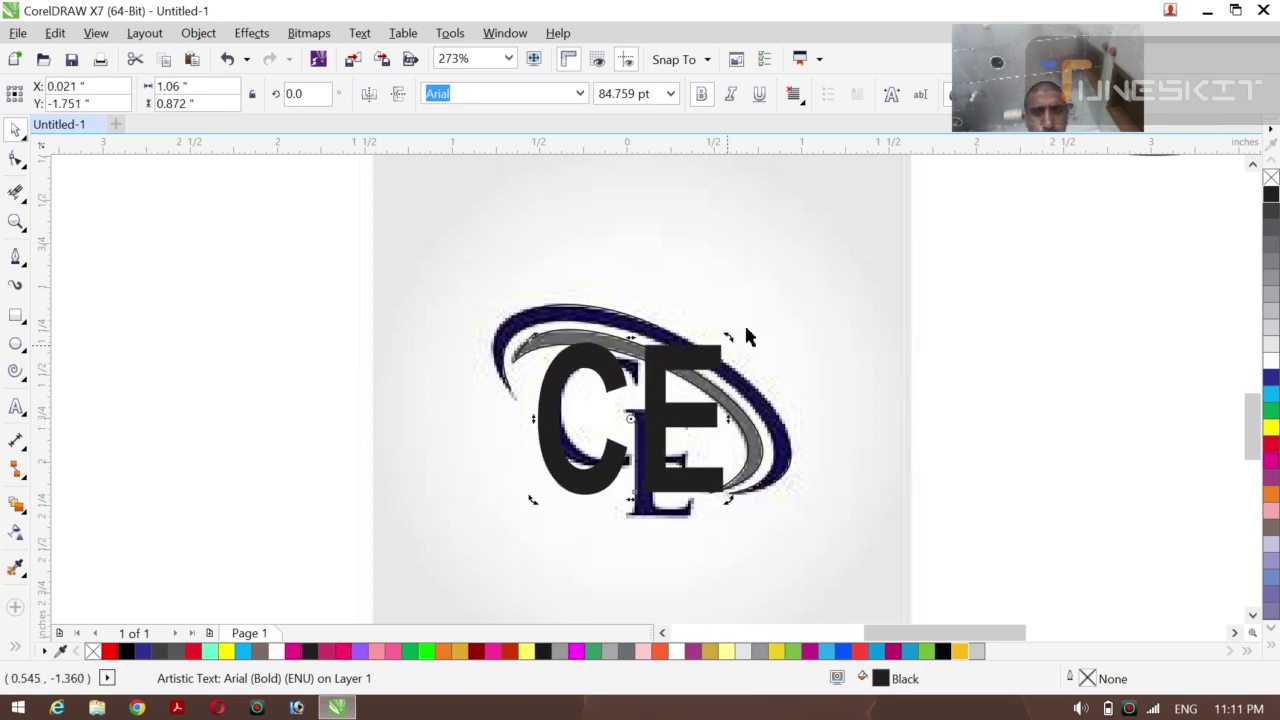
left_click_drag(729, 337, 731, 368)
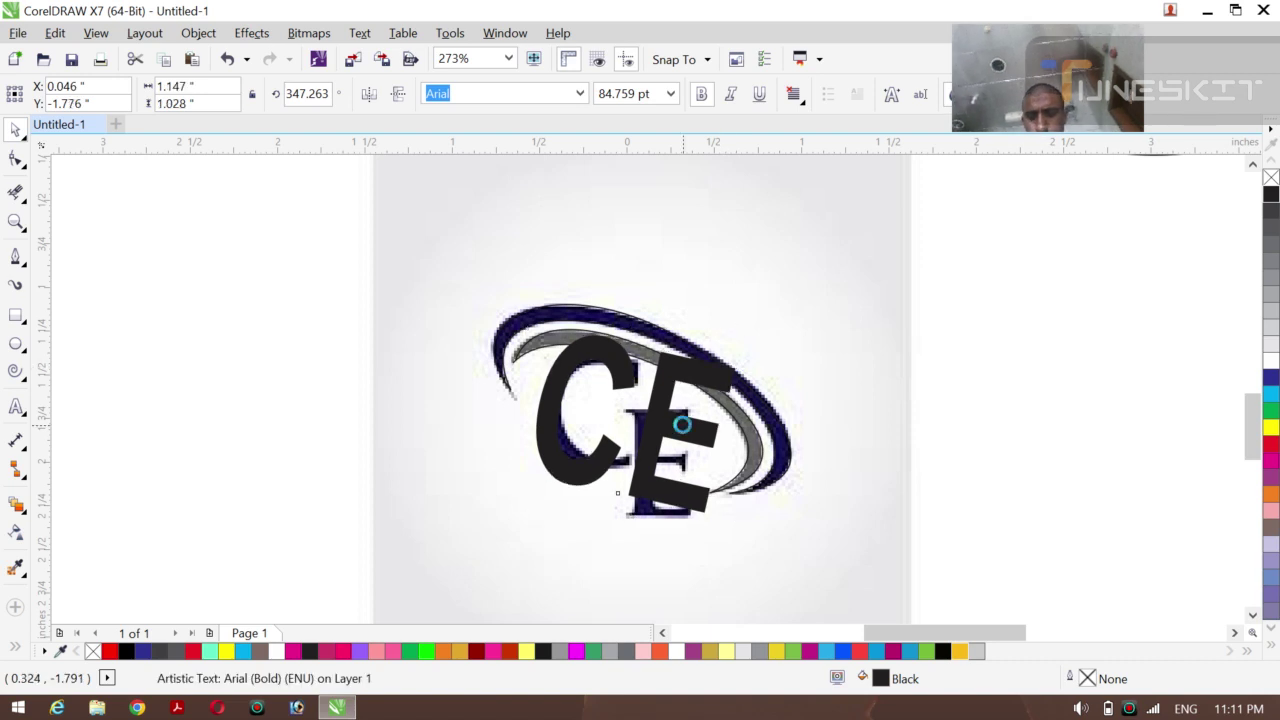
Shift the CE text down and sideways beneath the swooshes, to about X -0.084, Y -1.966 inches, and fill it red
key("Down")
key("Down")
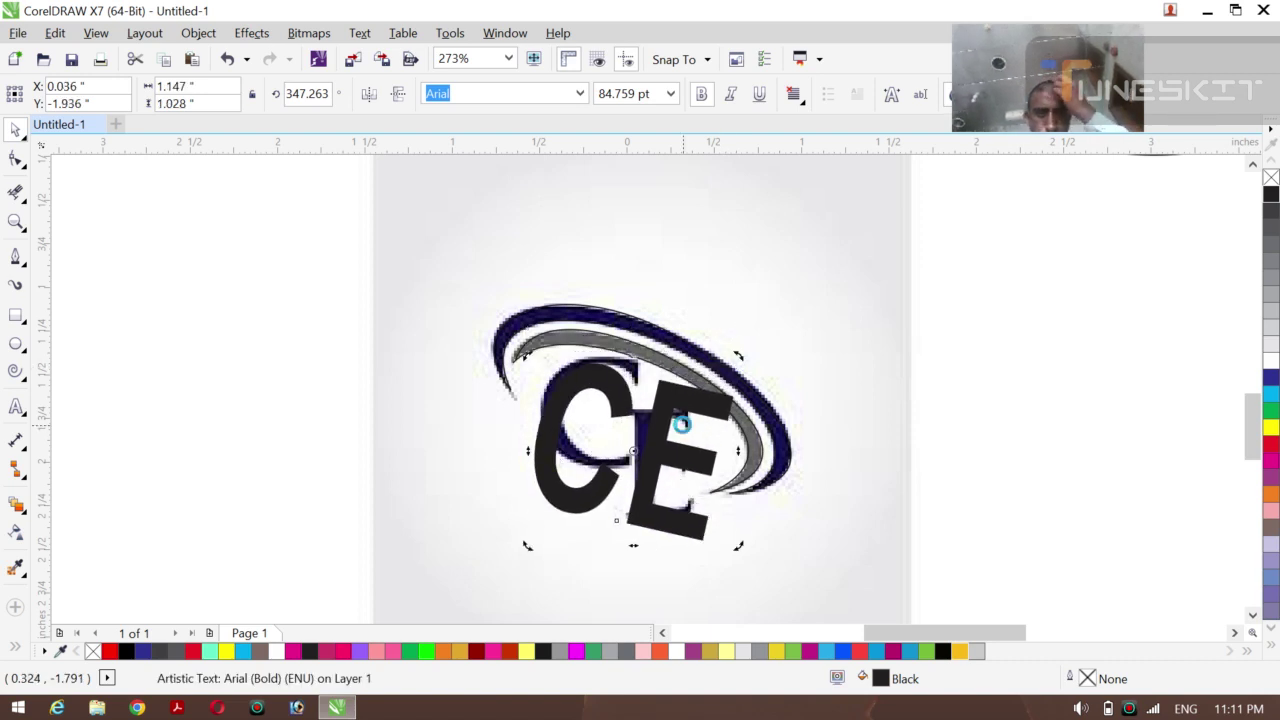
key("Left")
left_click_drag(681, 424, 685, 430)
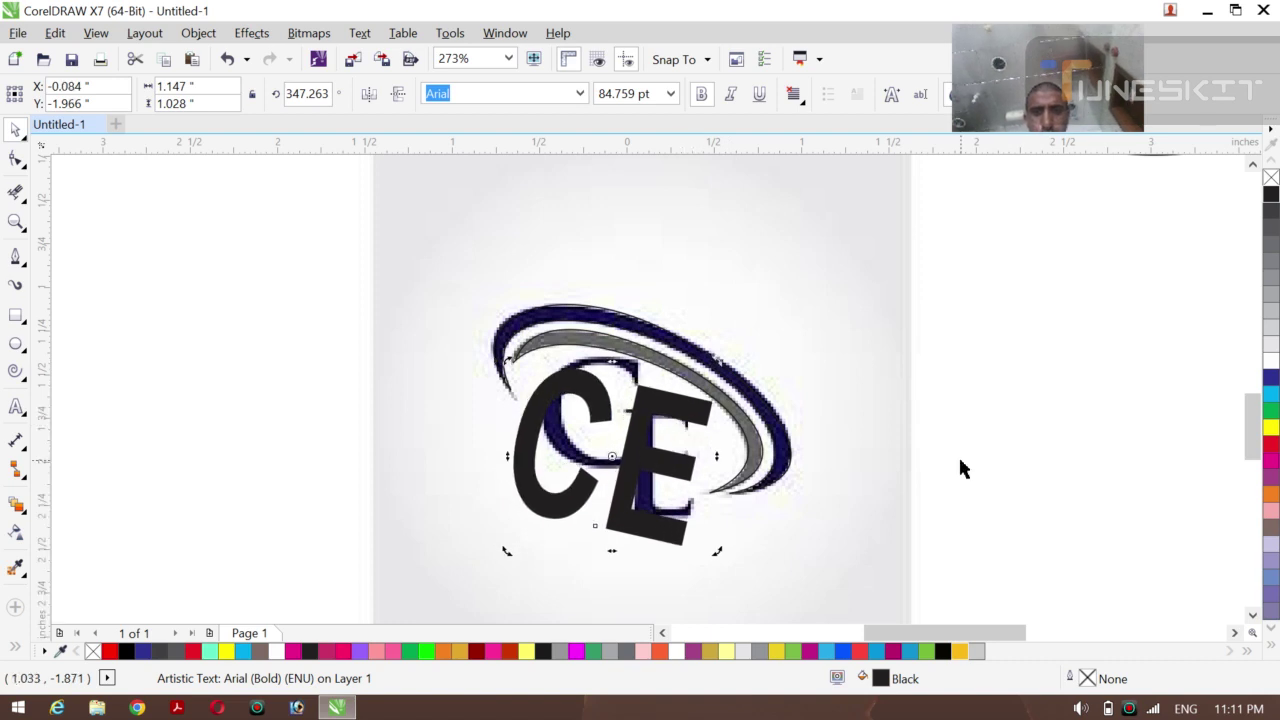
left_click(1272, 444)
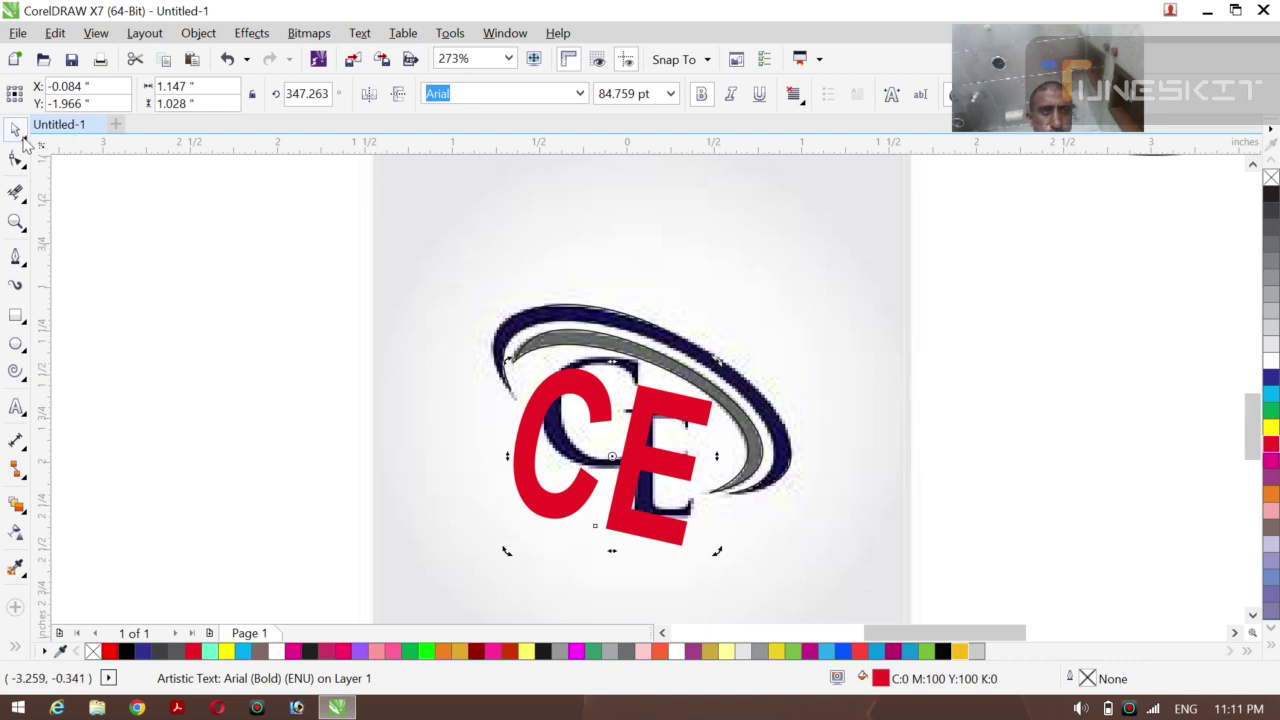
Move the reference logo bitmap out from under the traced curves and delete it
left_click(492, 402)
left_click_drag(492, 402, 289, 421)
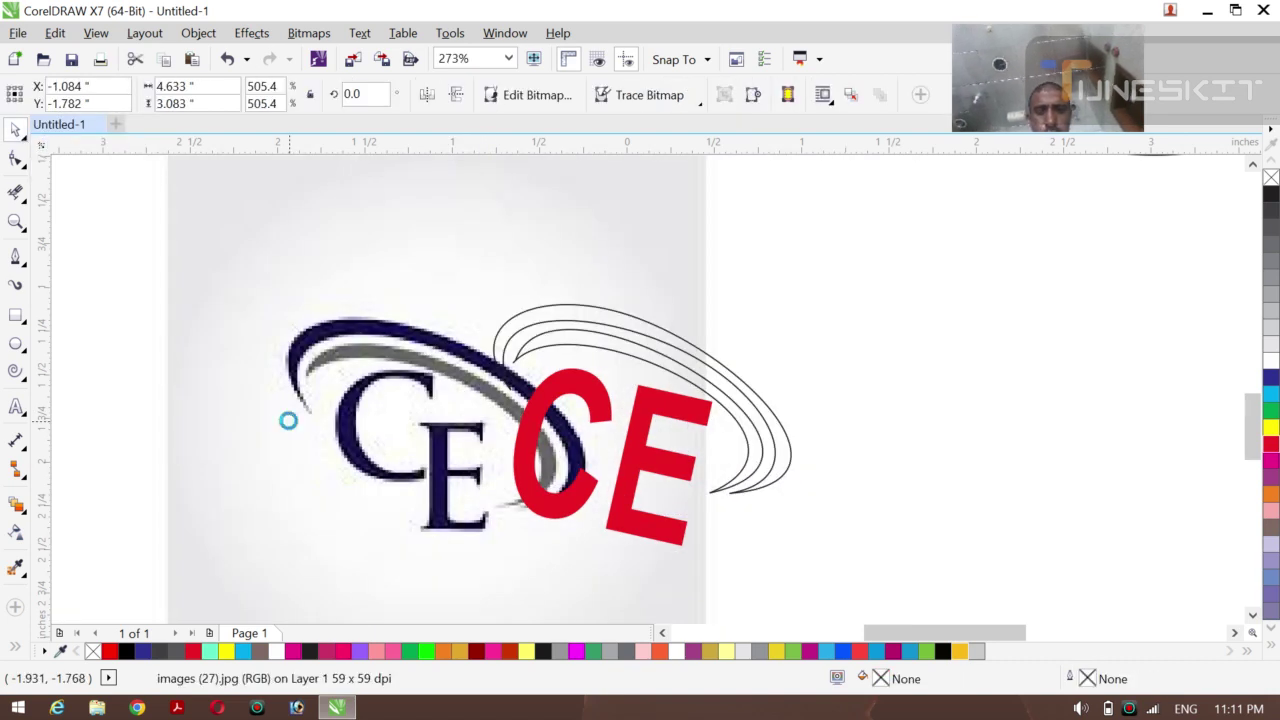
key("Delete")
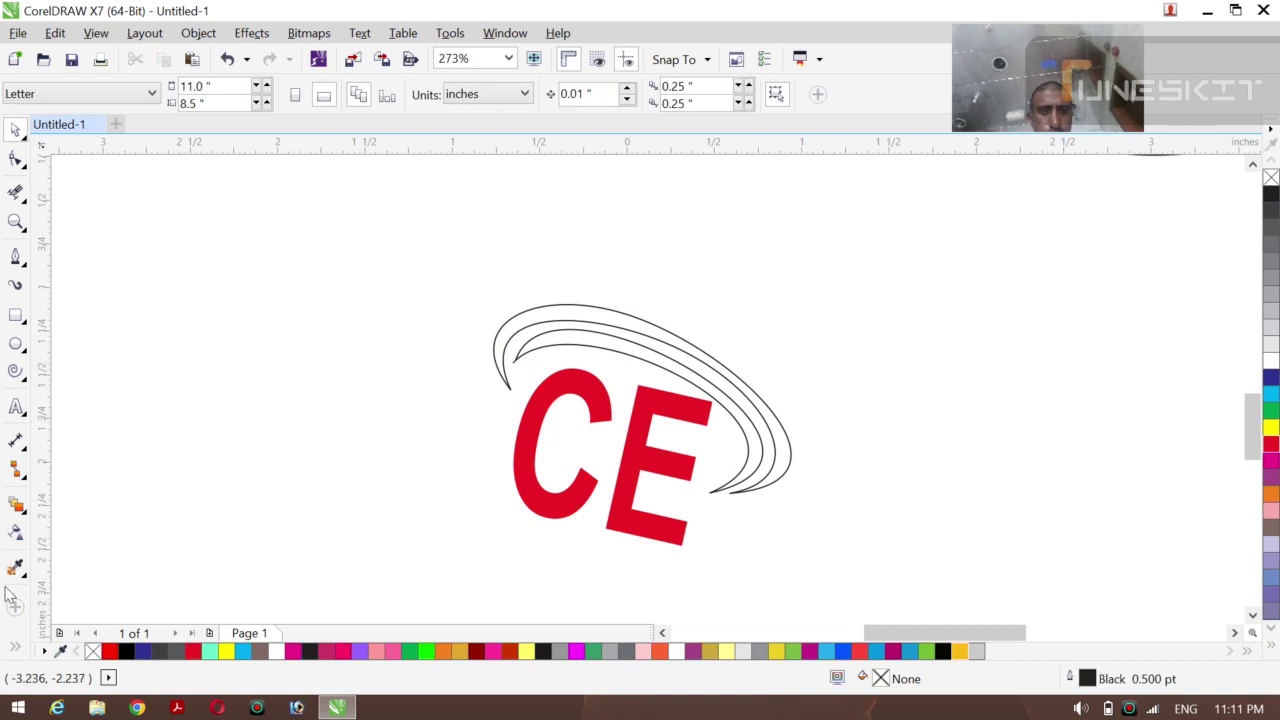
Use Smart Fill to create filled shapes from the traced swooshes, colouring the inner one blue and the outer one orange
left_click(15, 648)
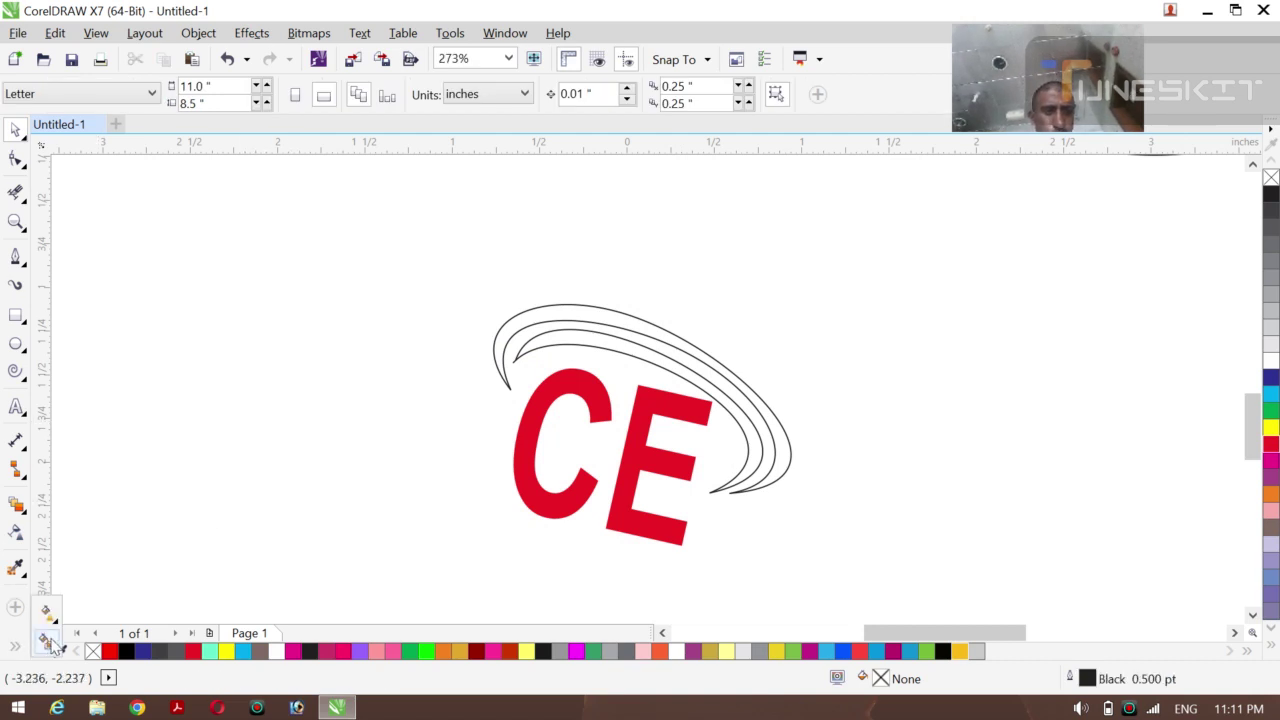
left_click(47, 641)
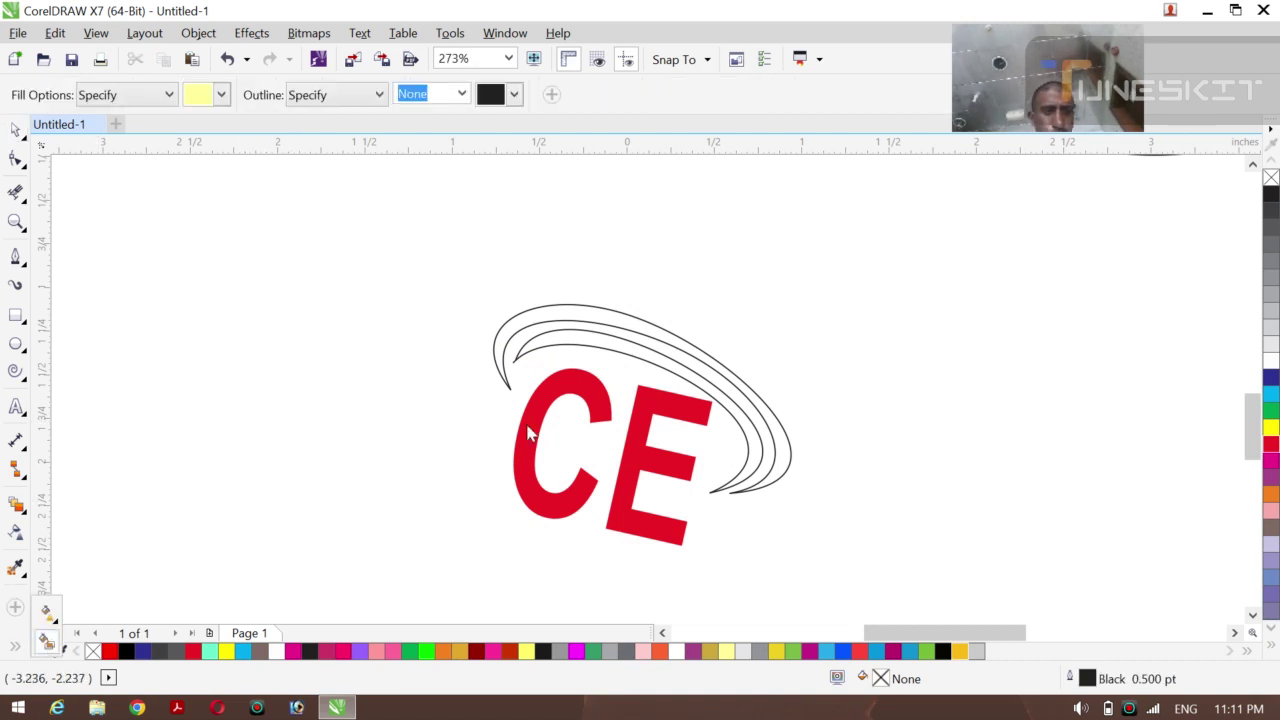
left_click(643, 352)
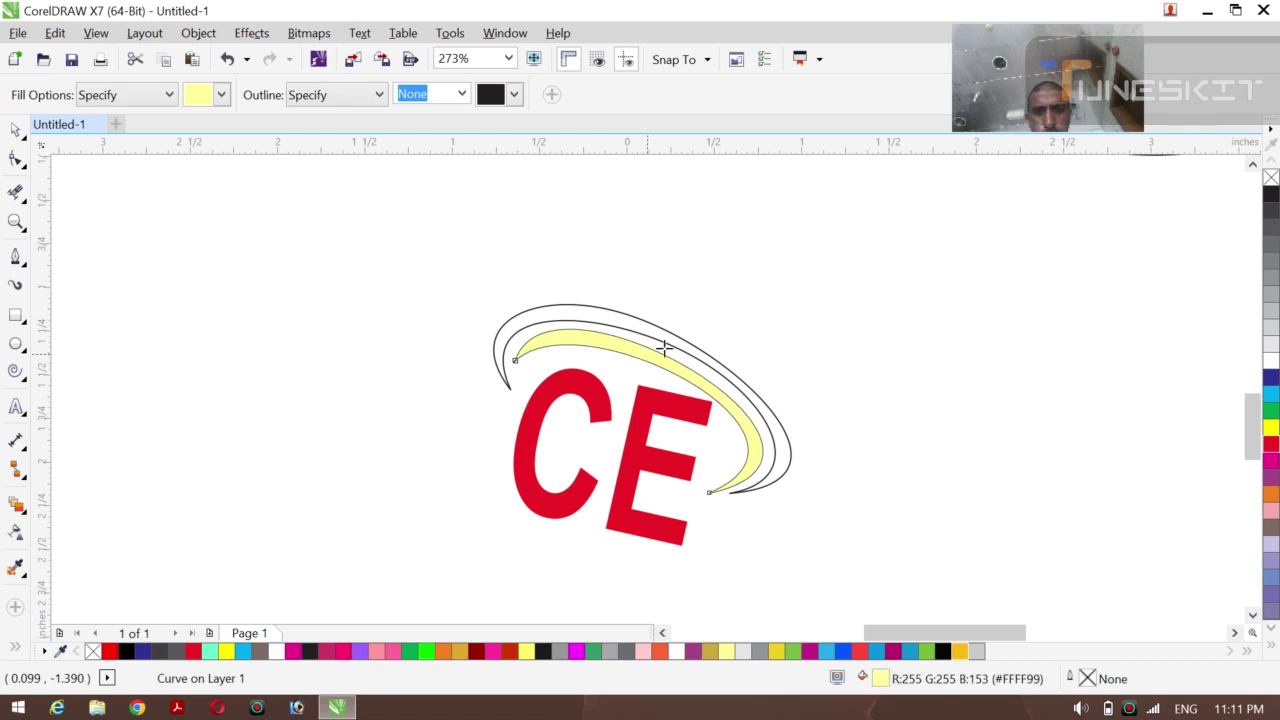
left_click(1270, 377)
left_click(666, 338)
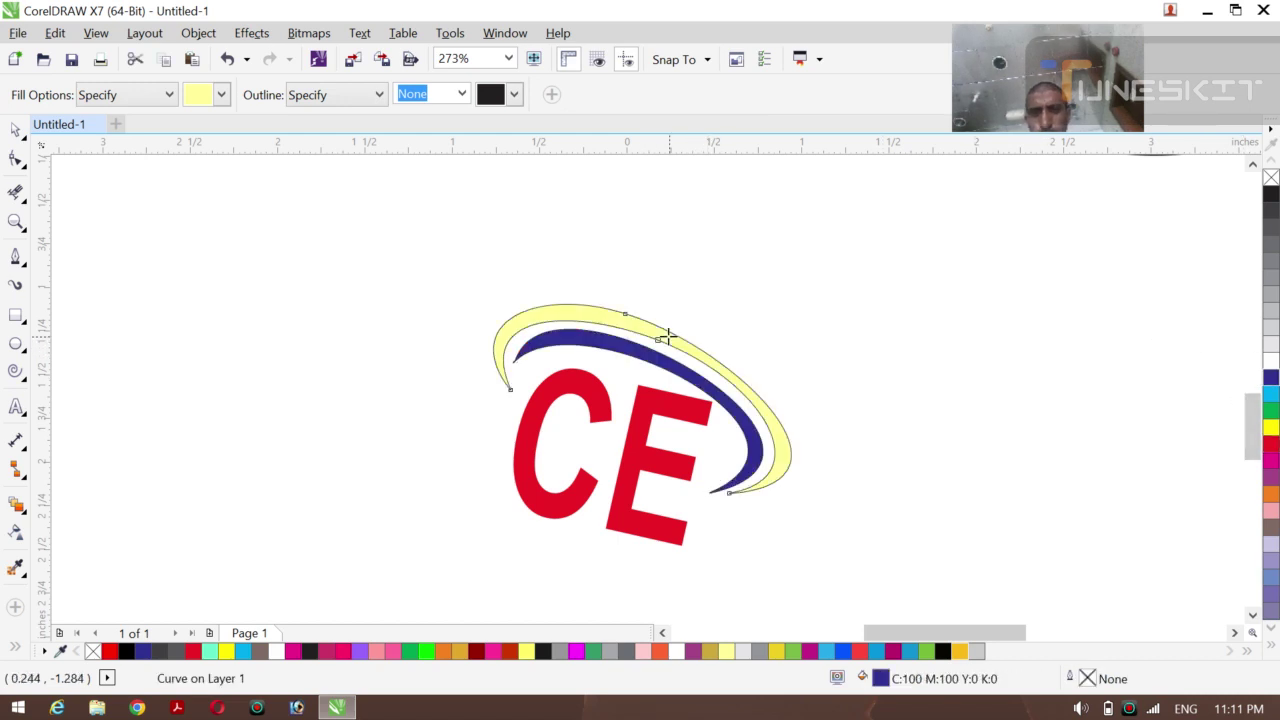
left_click(1270, 494)
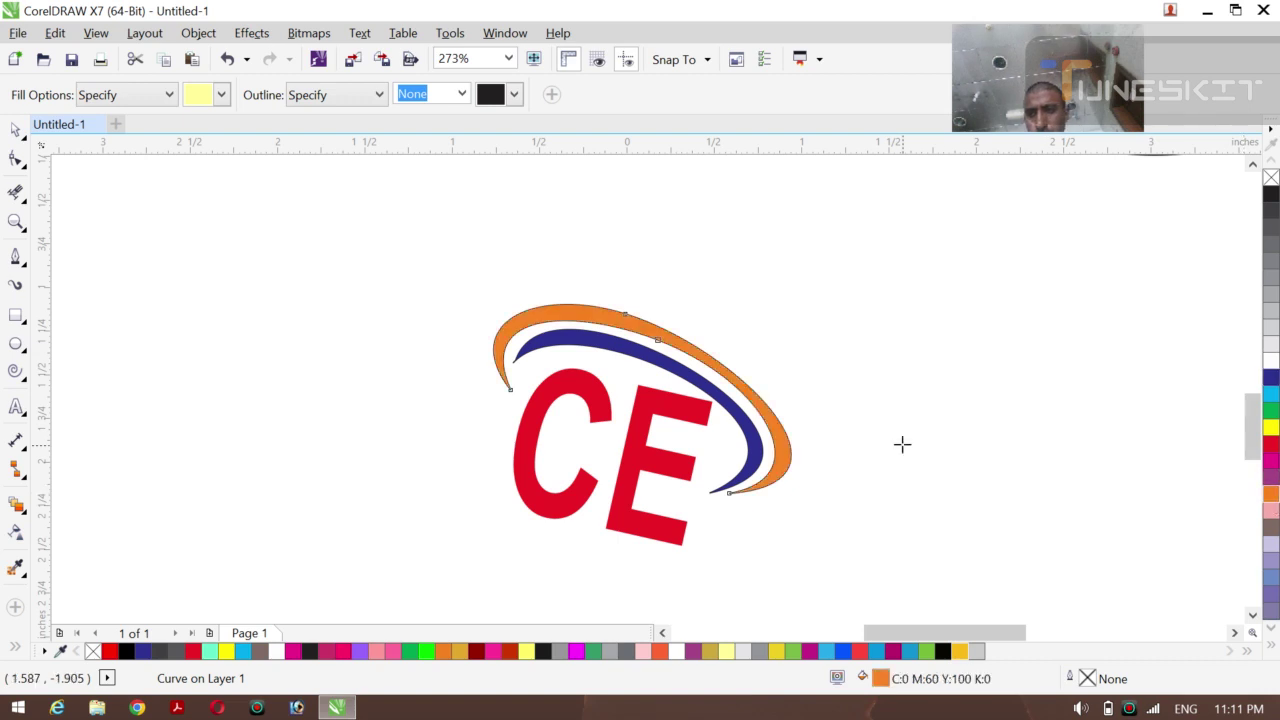
Select all the CE logo objects and set their outline width to None
left_click(23, 136)
left_click(72, 130)
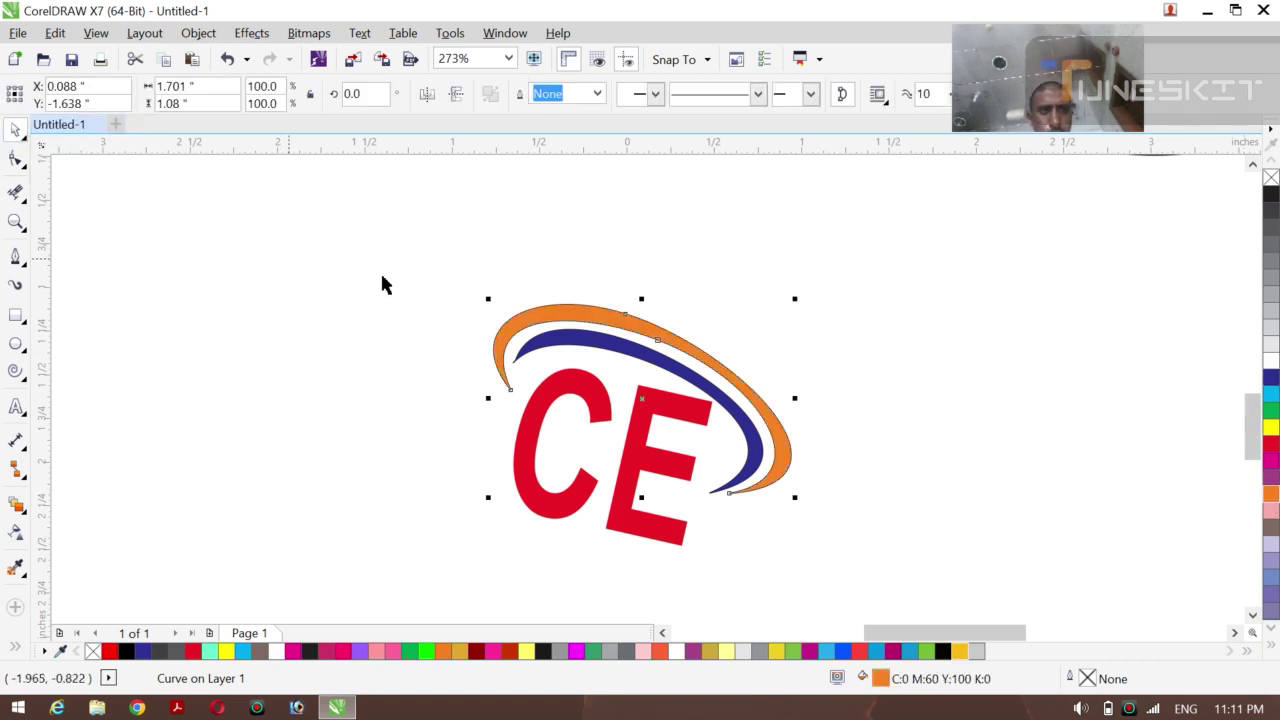
left_click(380, 270)
left_click_drag(346, 248, 846, 571)
left_click(804, 94)
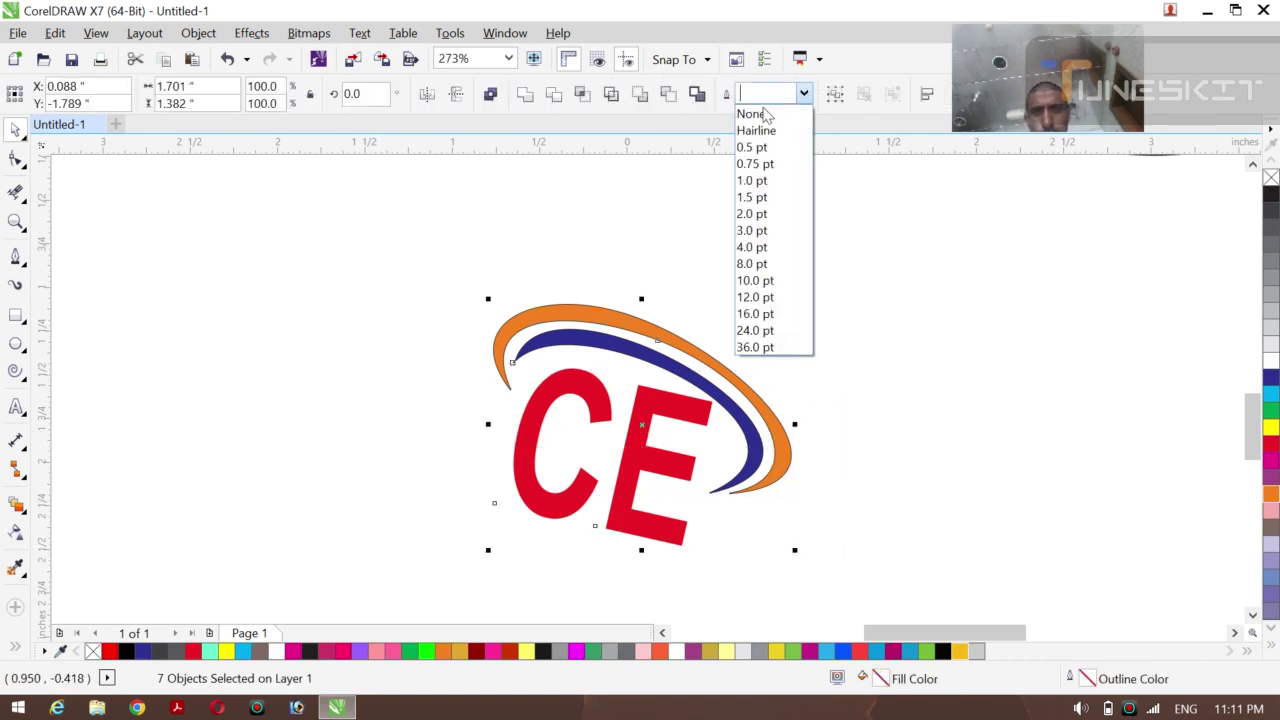
left_click(760, 112)
left_click(1055, 403)
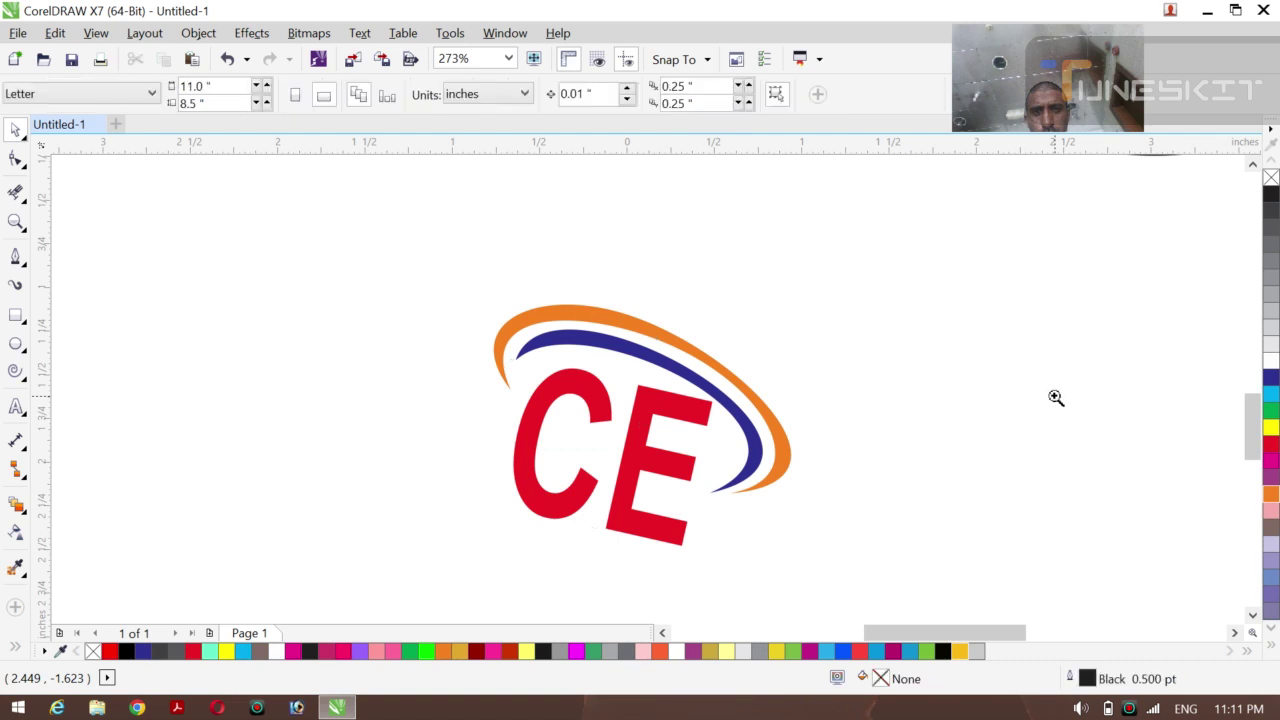
Enlarge the whole CE logo to about 5.35 by 4.35 inches and place it on the page beneath the two G logos
key("z")
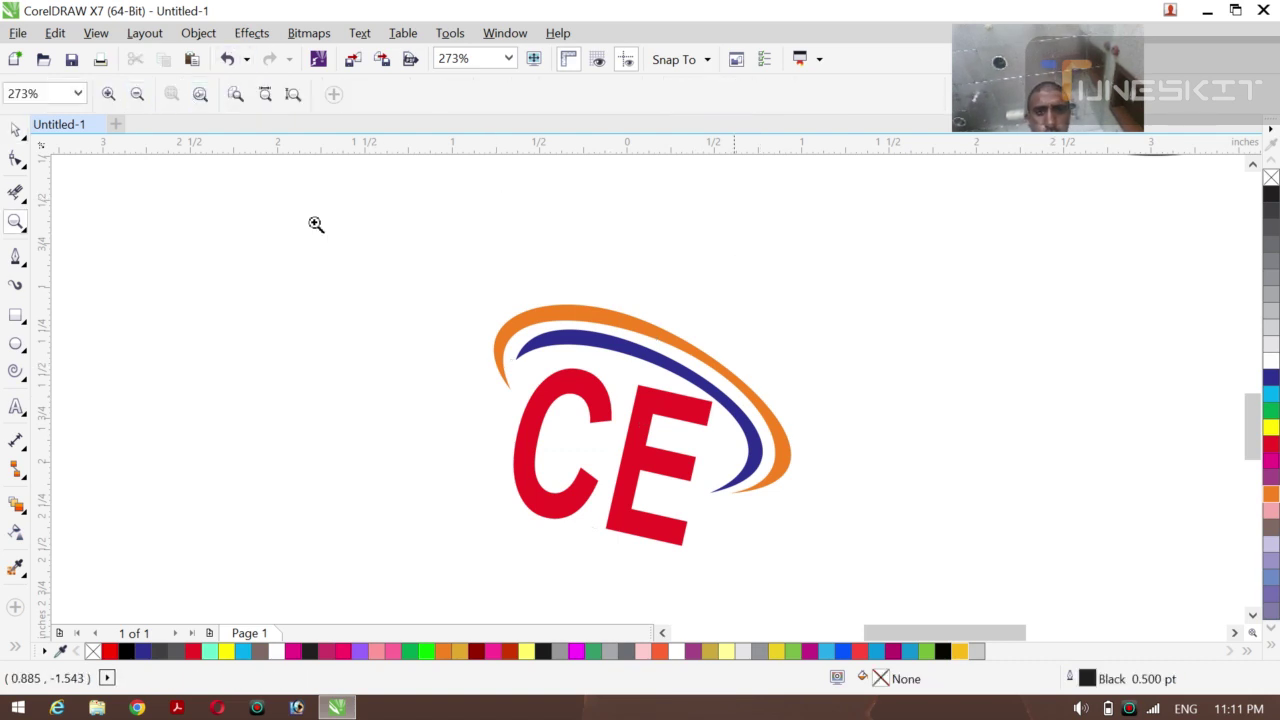
left_click(137, 96)
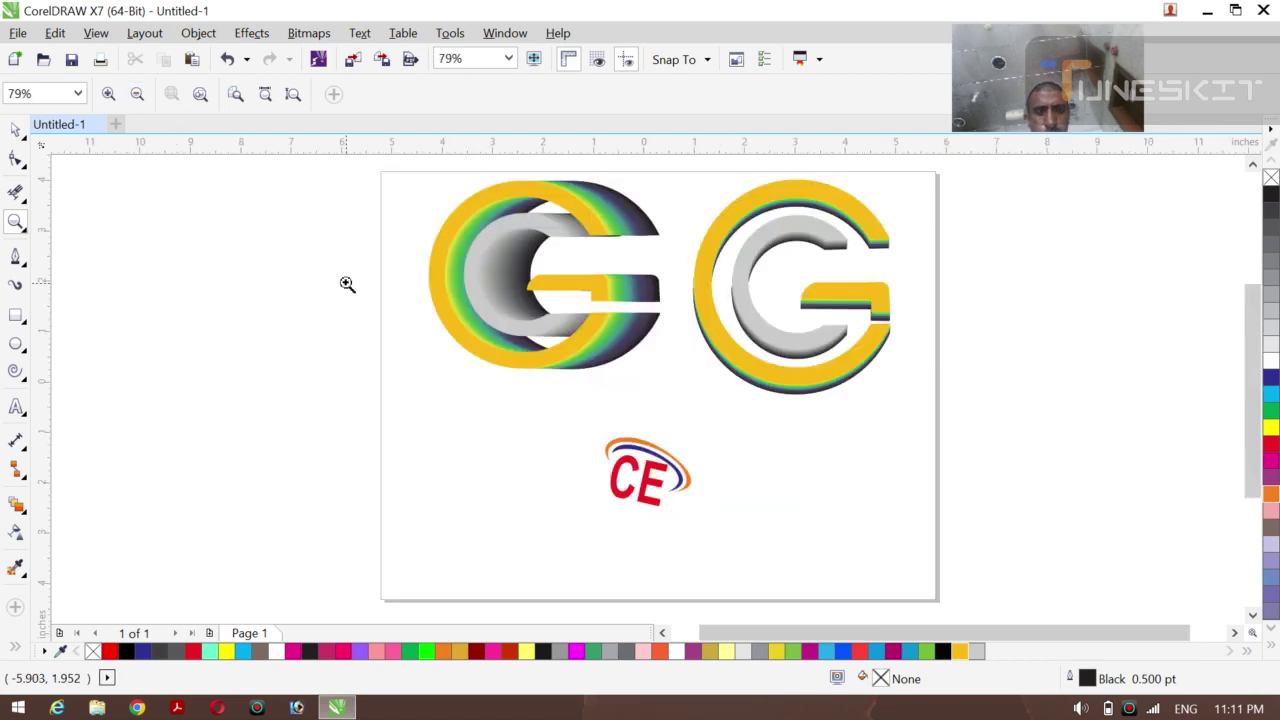
left_click(27, 145)
left_click(60, 127)
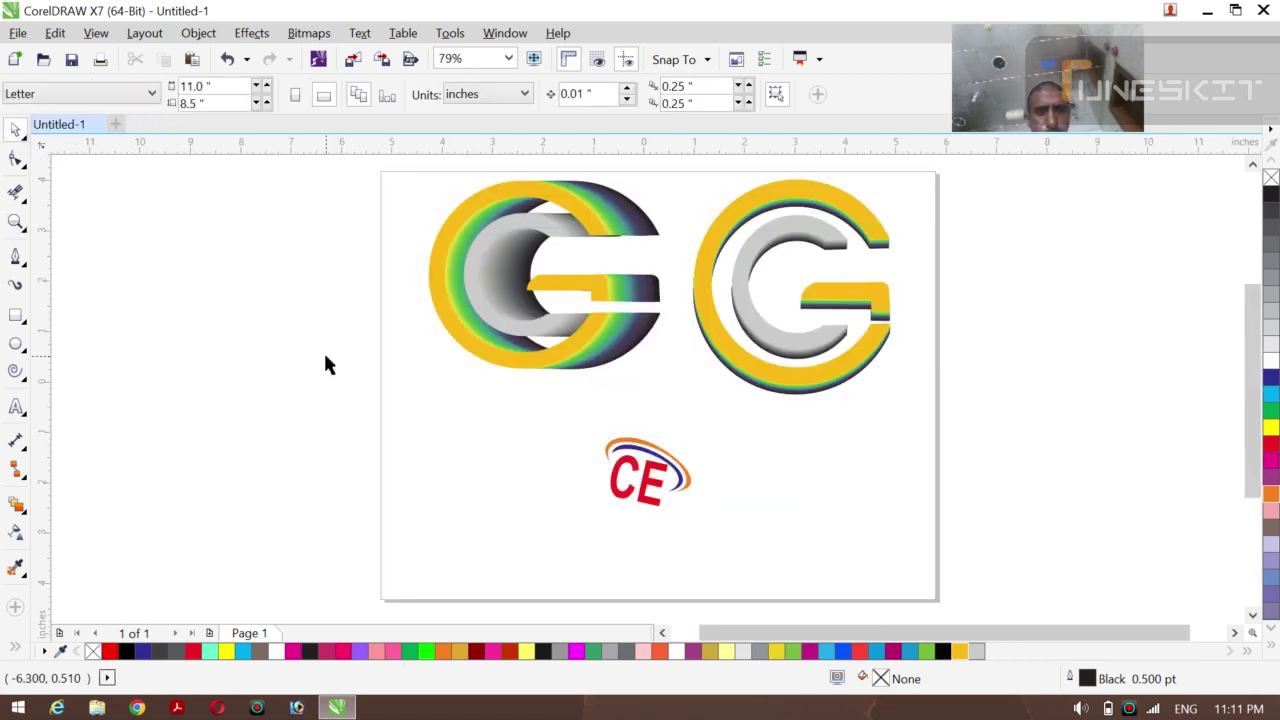
left_click_drag(325, 357, 727, 555)
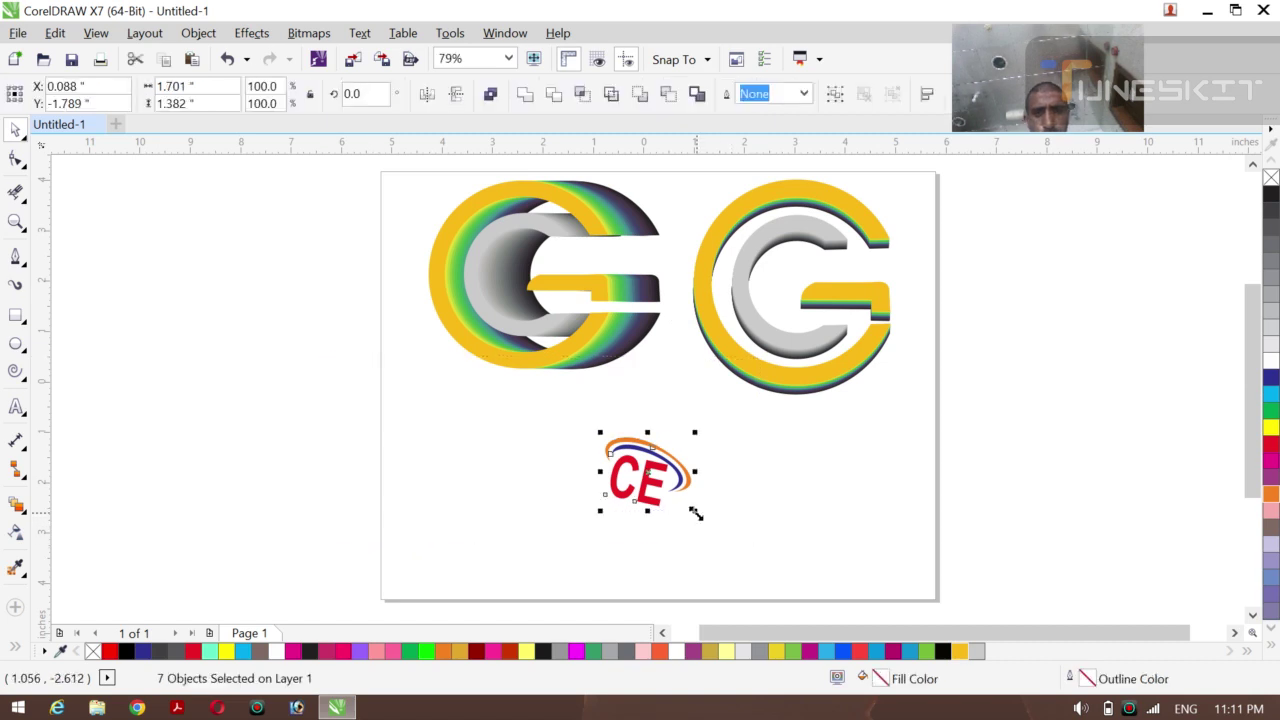
left_click_drag(696, 513, 788, 586)
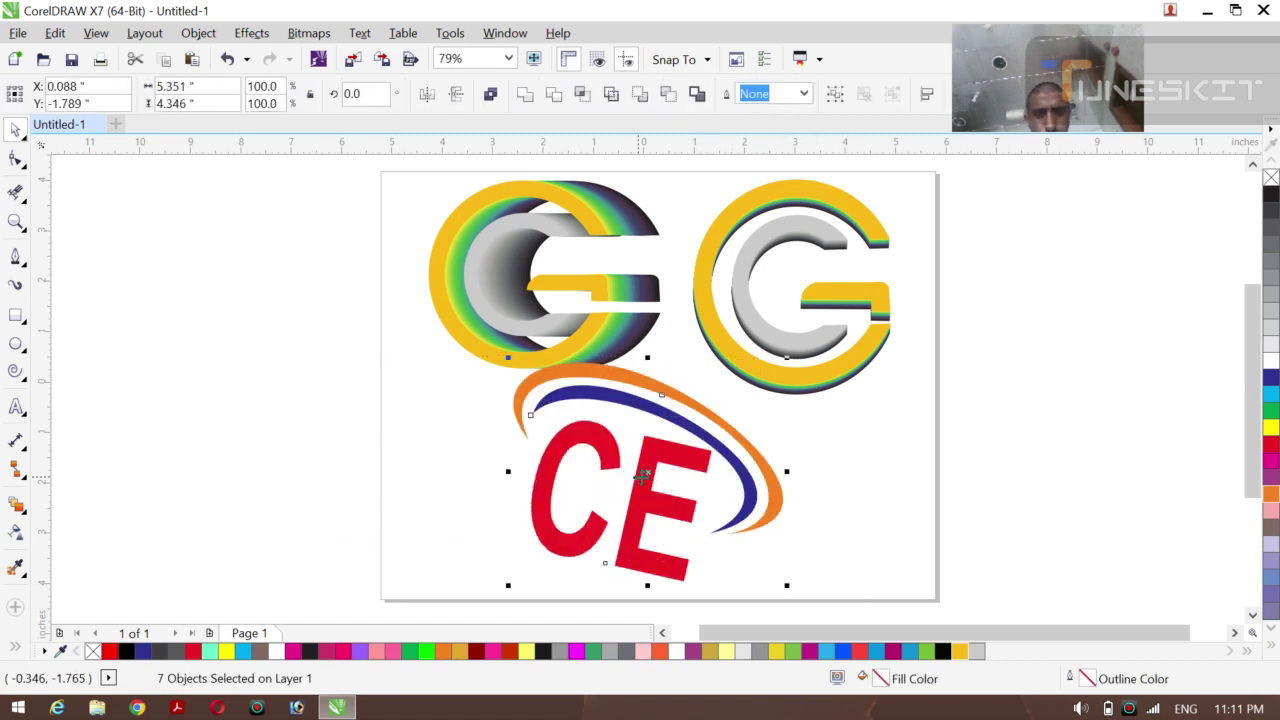
left_click_drag(643, 477, 690, 490)
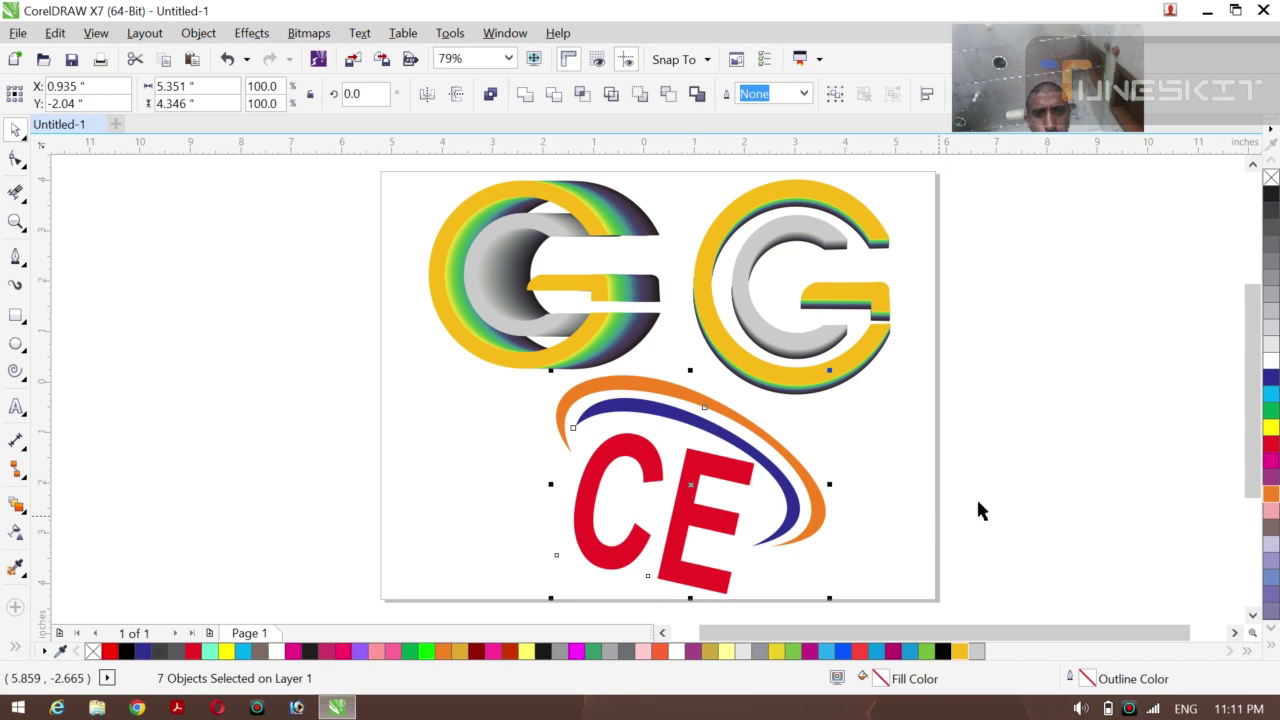
left_click(1070, 500)
key("z")
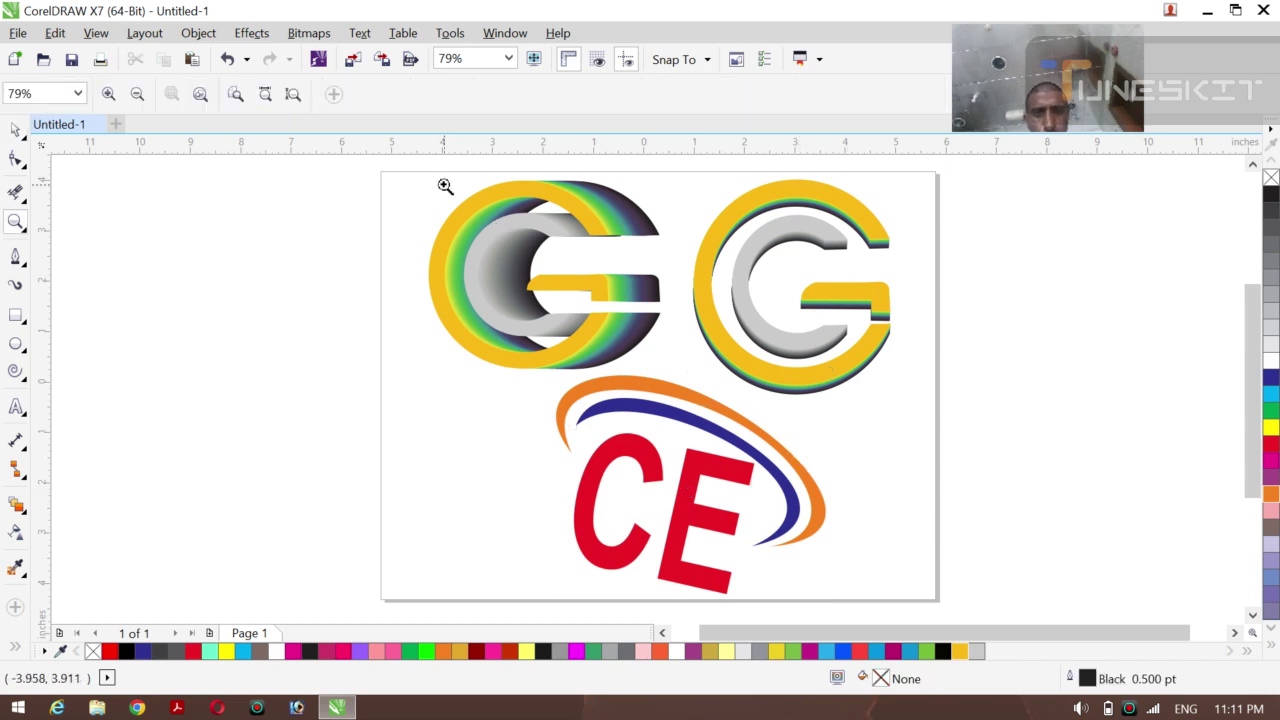
left_click_drag(347, 163, 932, 622)
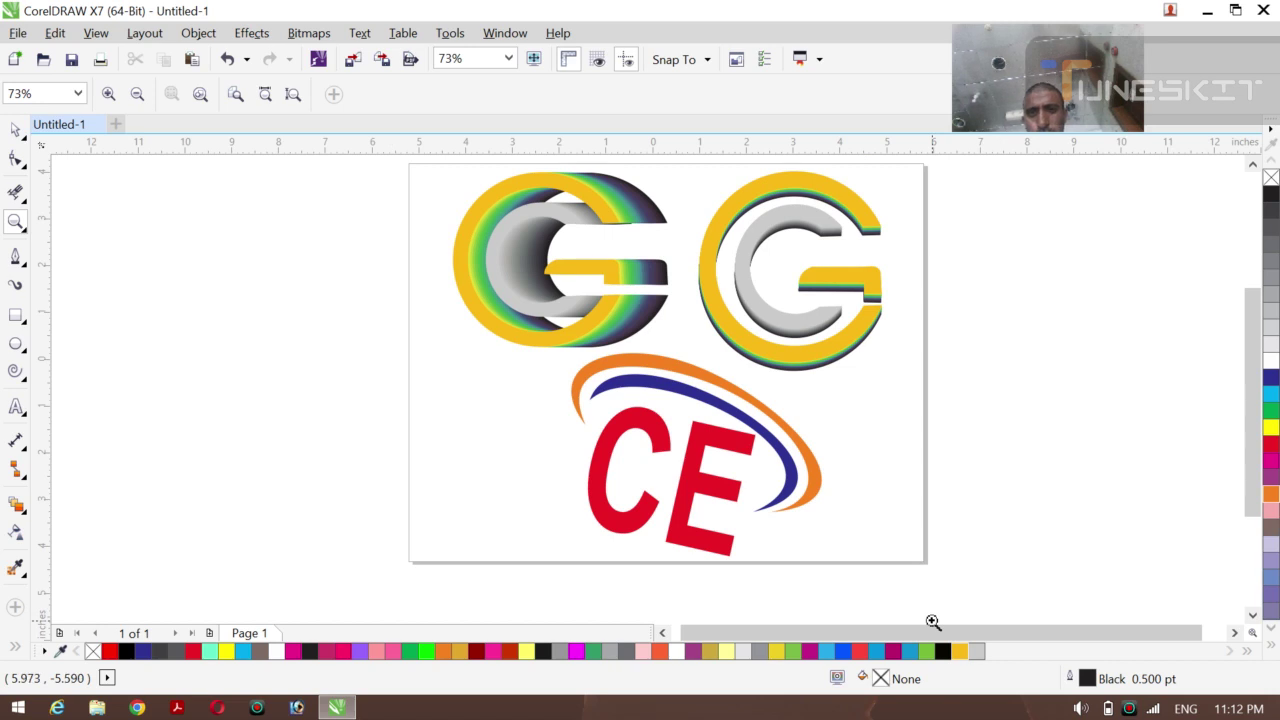
left_click(16, 130)
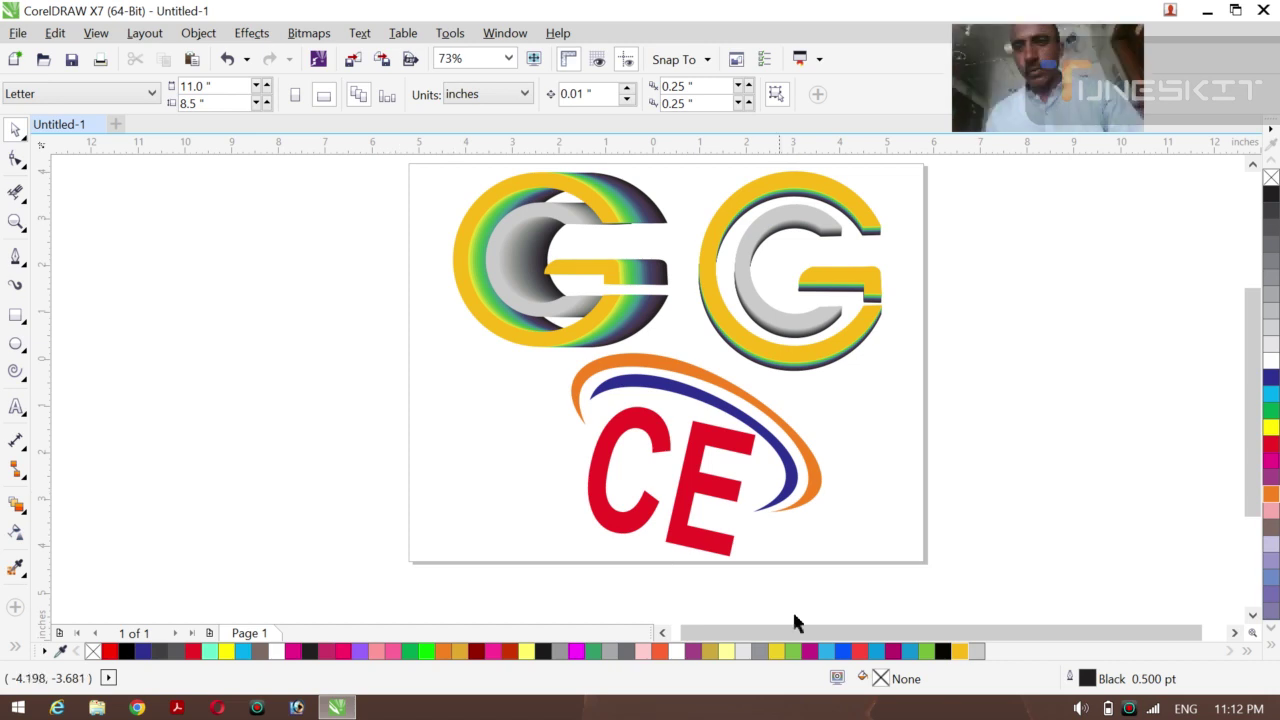
left_click(1129, 711)
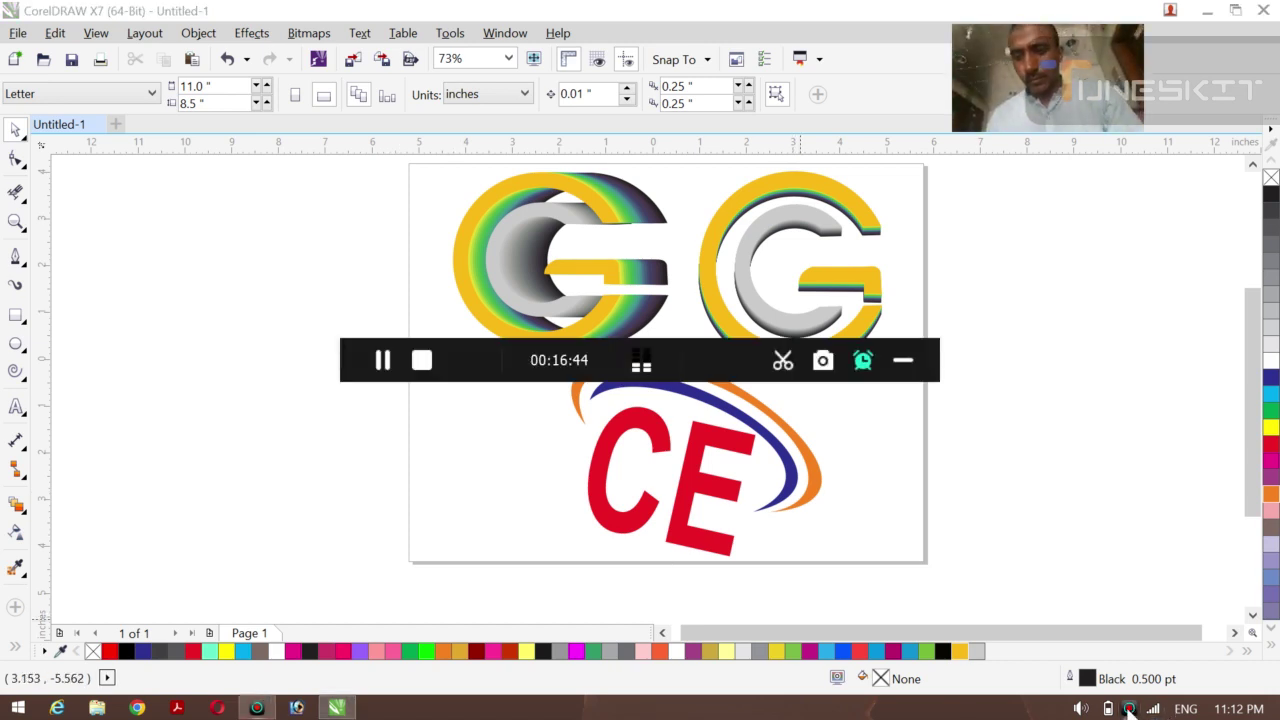